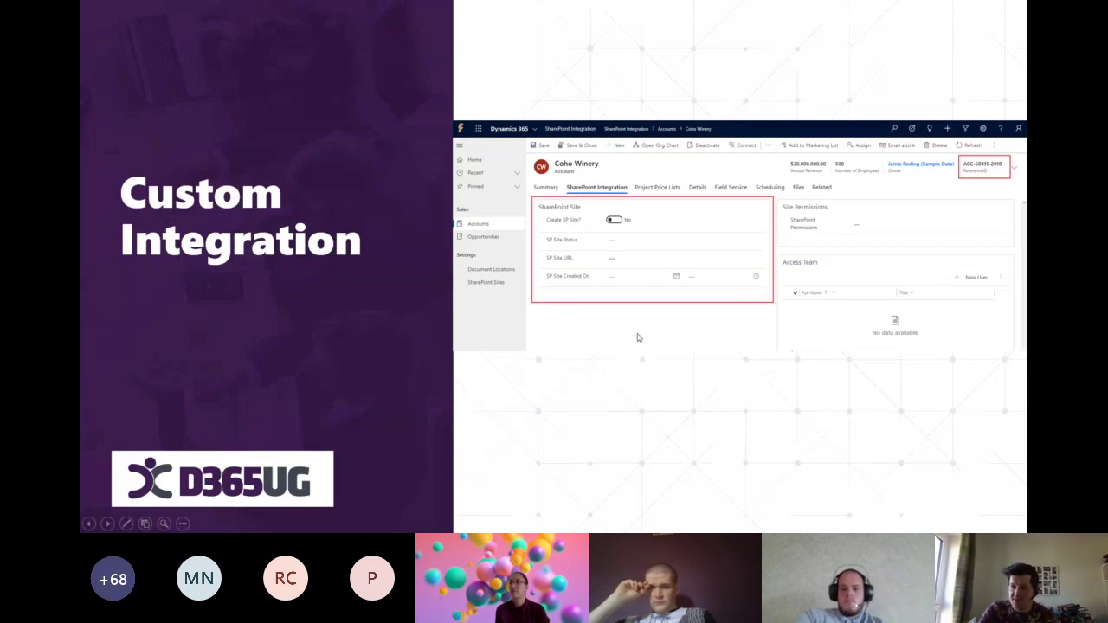
End the slide show at the DEMO! slide and switch to the Coho Winery account record in Chrome
left_click(552, 348)
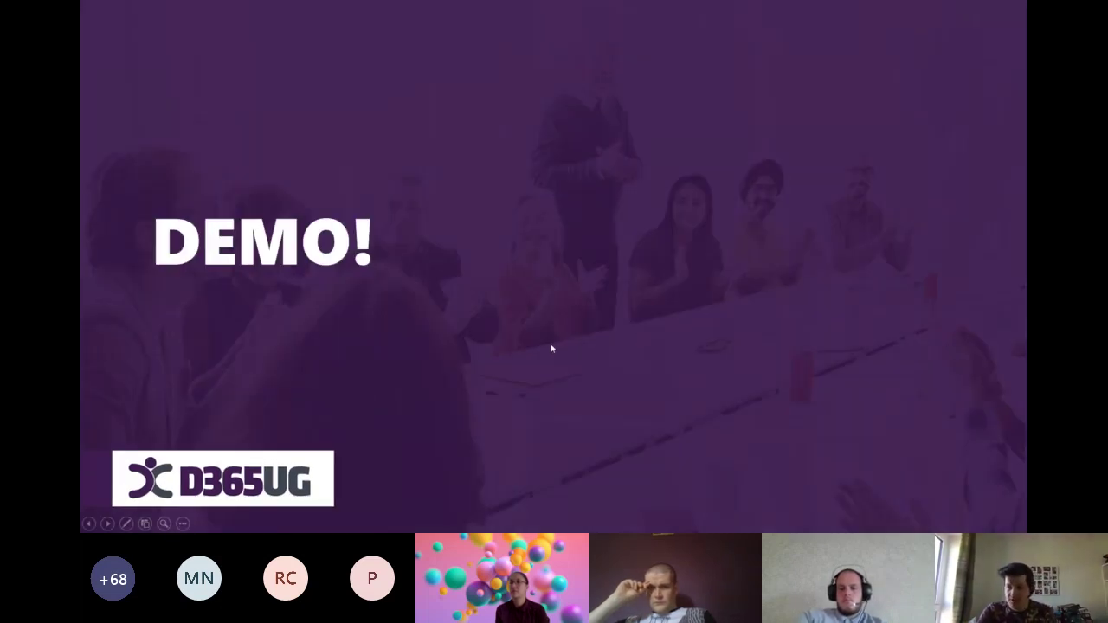
key("Escape")
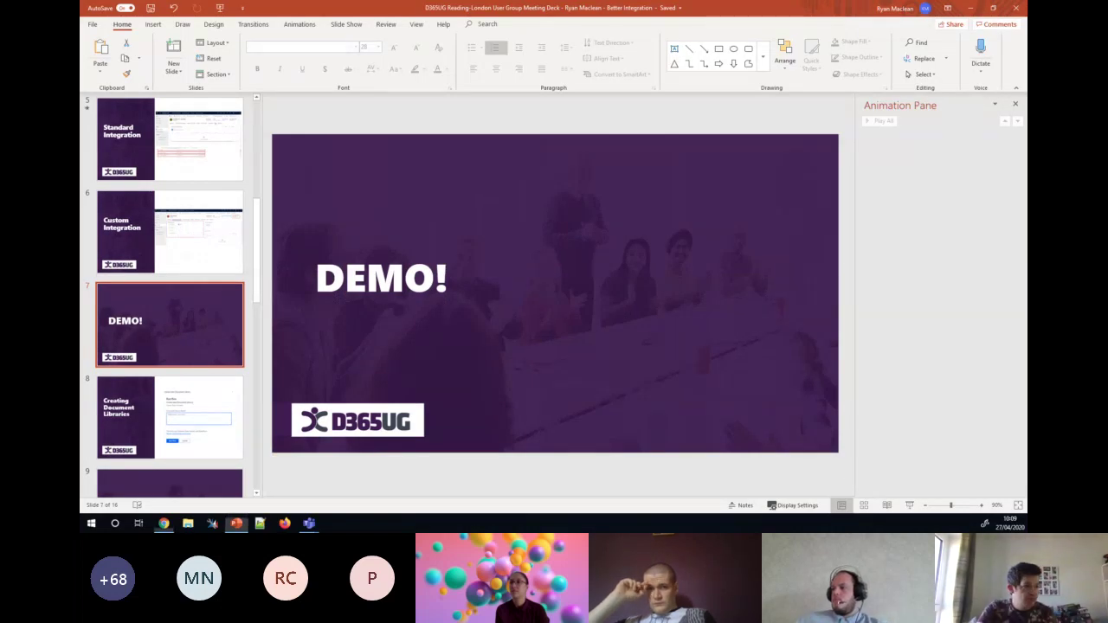
left_click(163, 523)
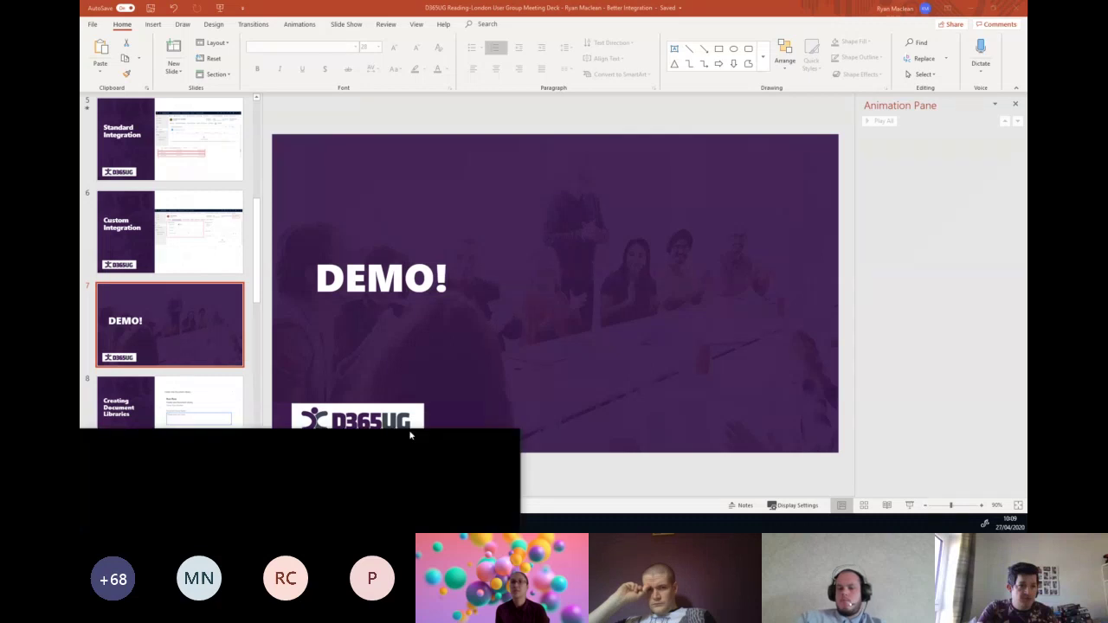
left_click(408, 432)
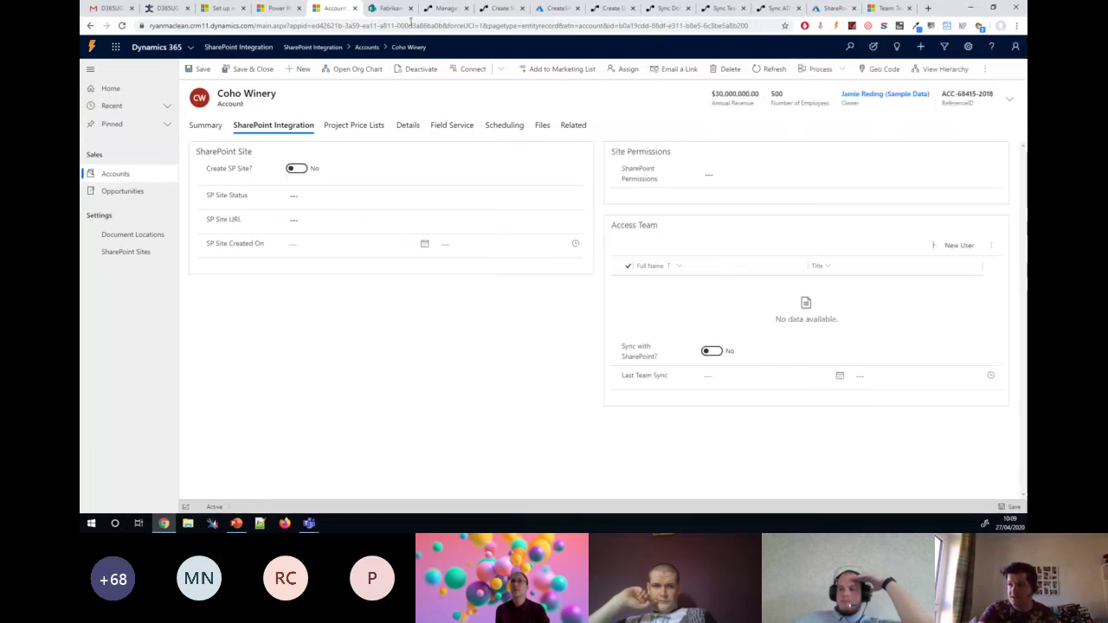
Open the Create SP Site for Account flow and show the advanced options of its When Create SP Site = Yes trigger
left_click(476, 8)
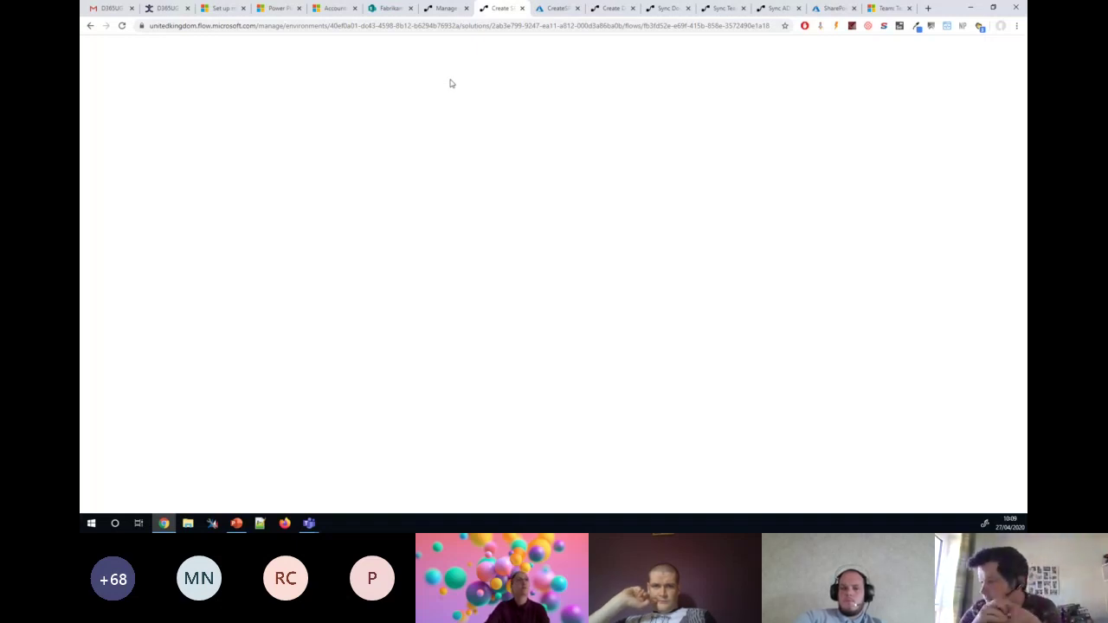
key("ctrl+l")
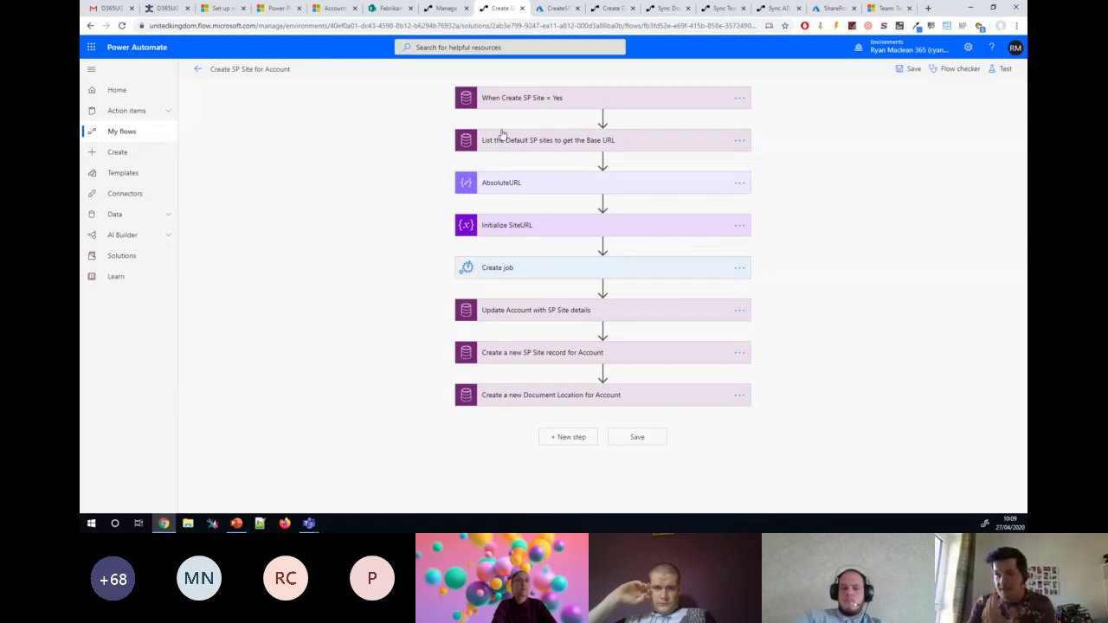
left_click(513, 100)
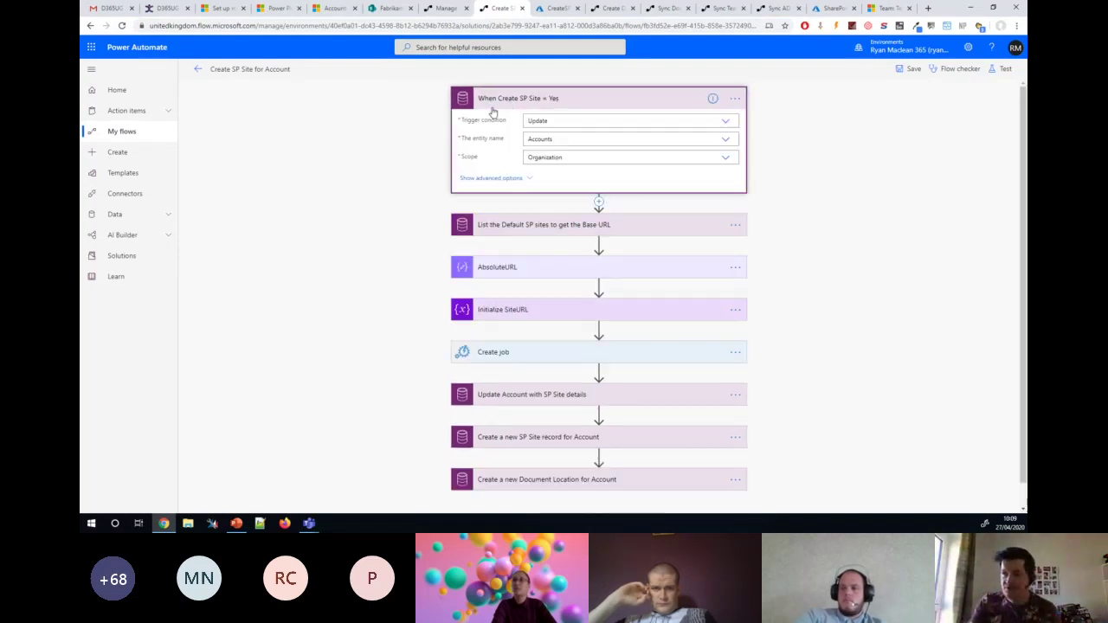
left_click(515, 179)
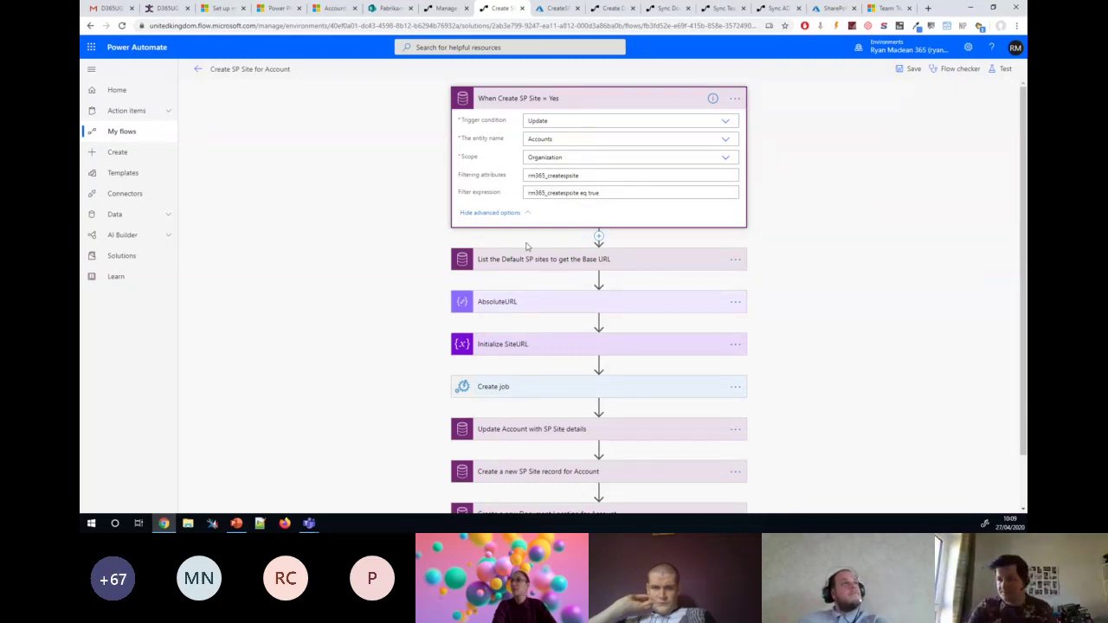
Expand the List the Default SP sites to get the Base URL action with its advanced options and examine the Fetch Xml Query
left_click(491, 260)
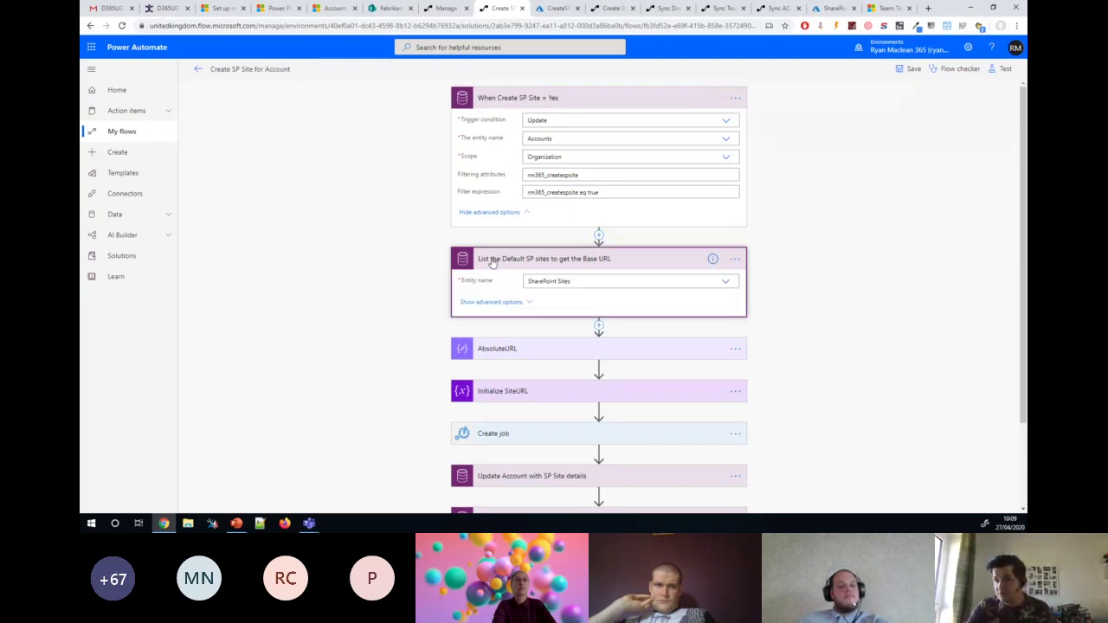
left_click(535, 303)
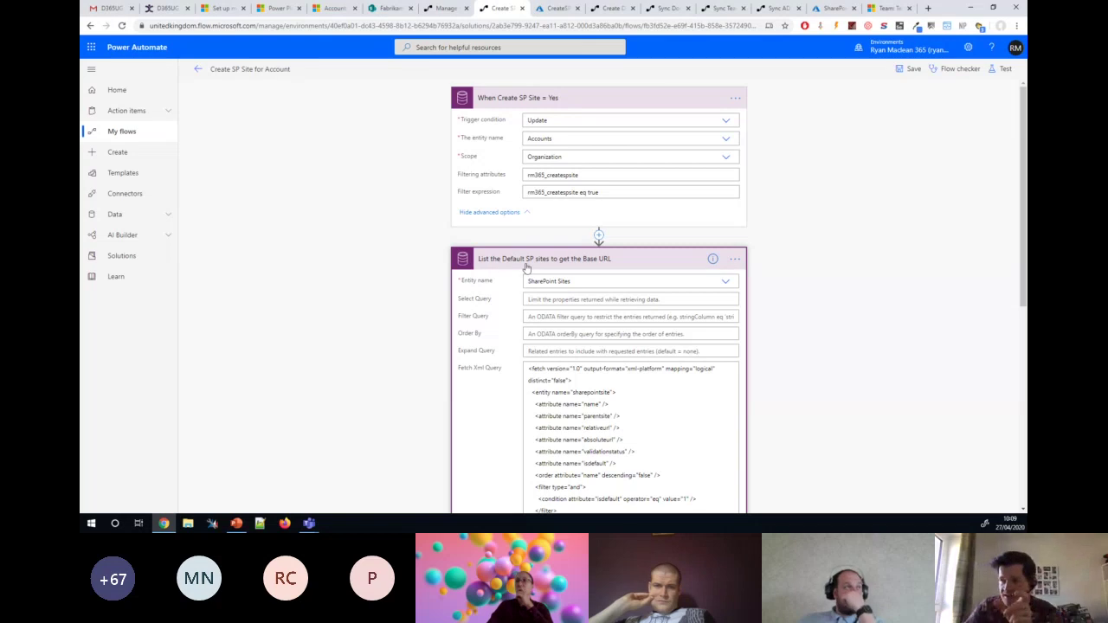
scroll(527, 332, "down", 2)
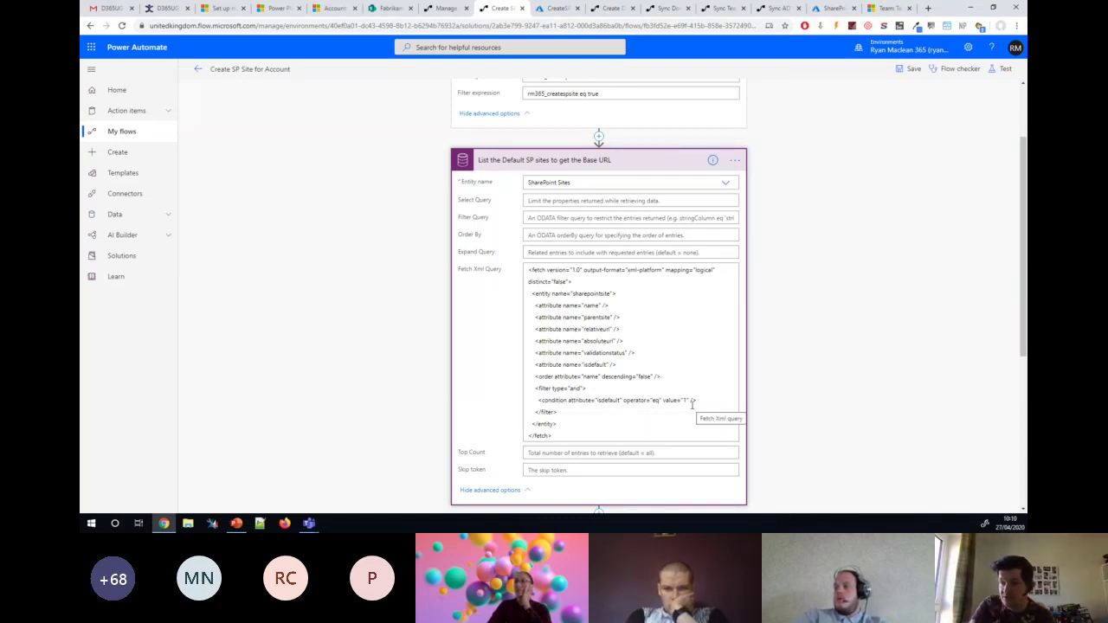
scroll(695, 403, "down", 3)
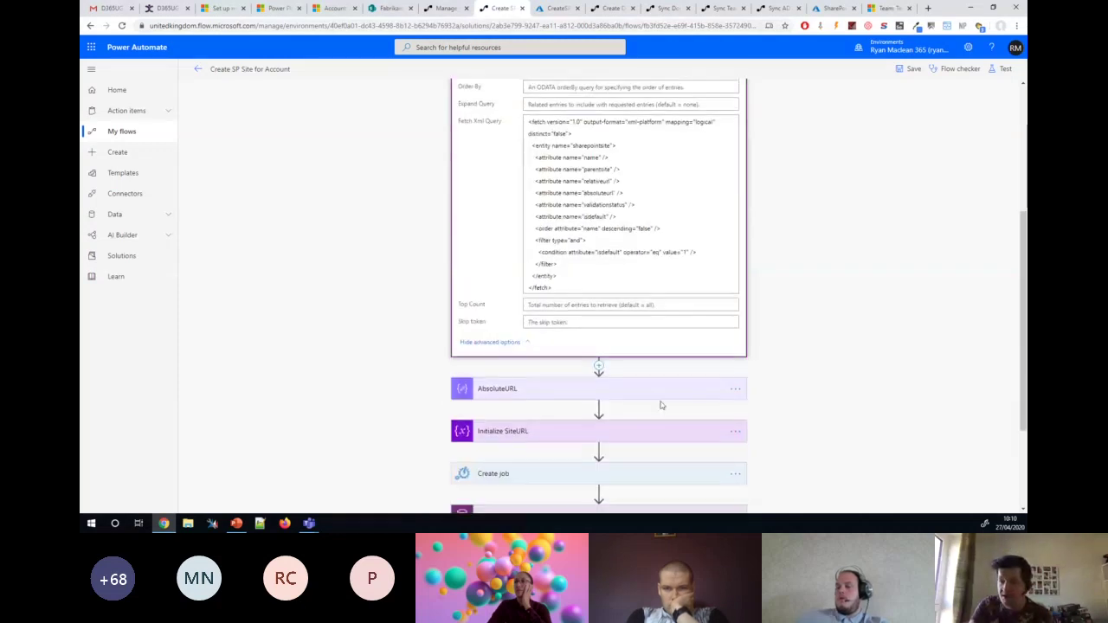
scroll(634, 399, "up", 2)
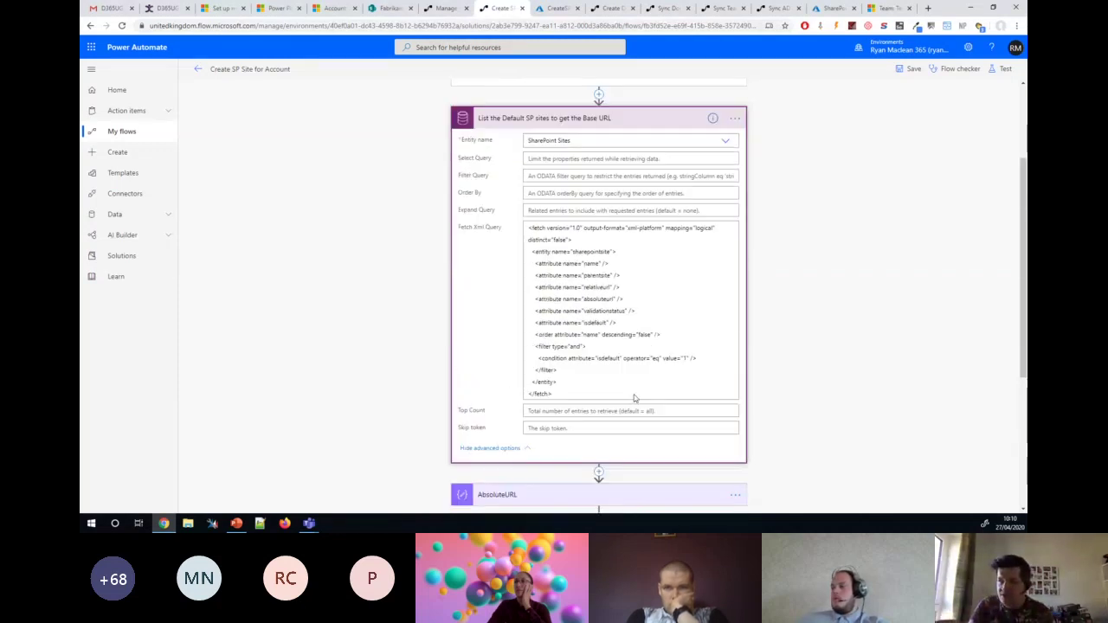
scroll(635, 395, "down", 1)
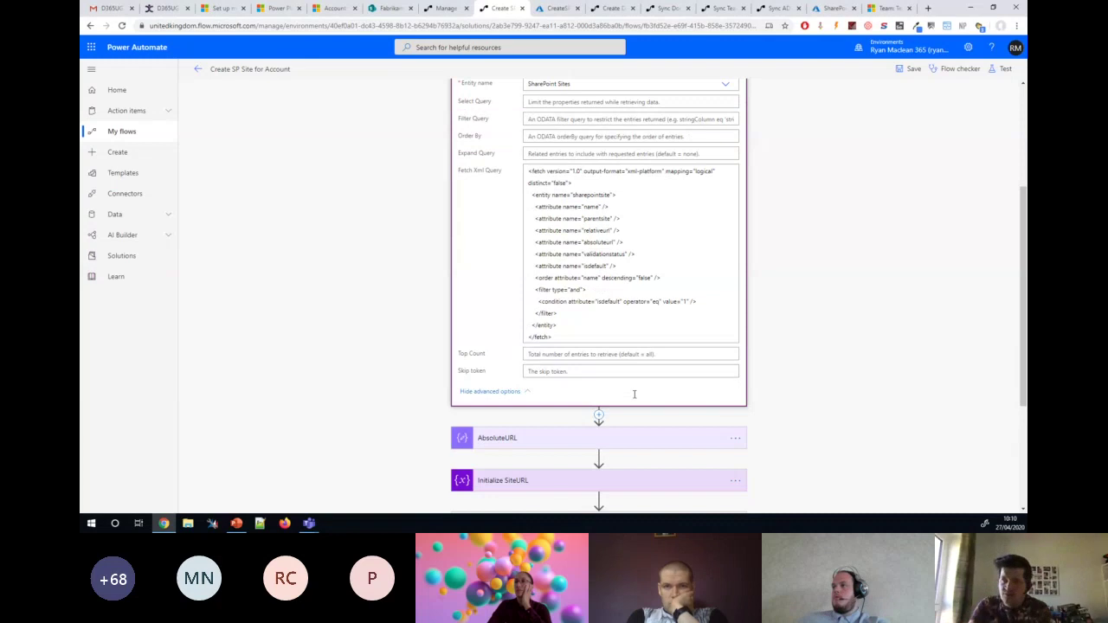
scroll(634, 395, "up", 2)
scroll(606, 400, "down", 3)
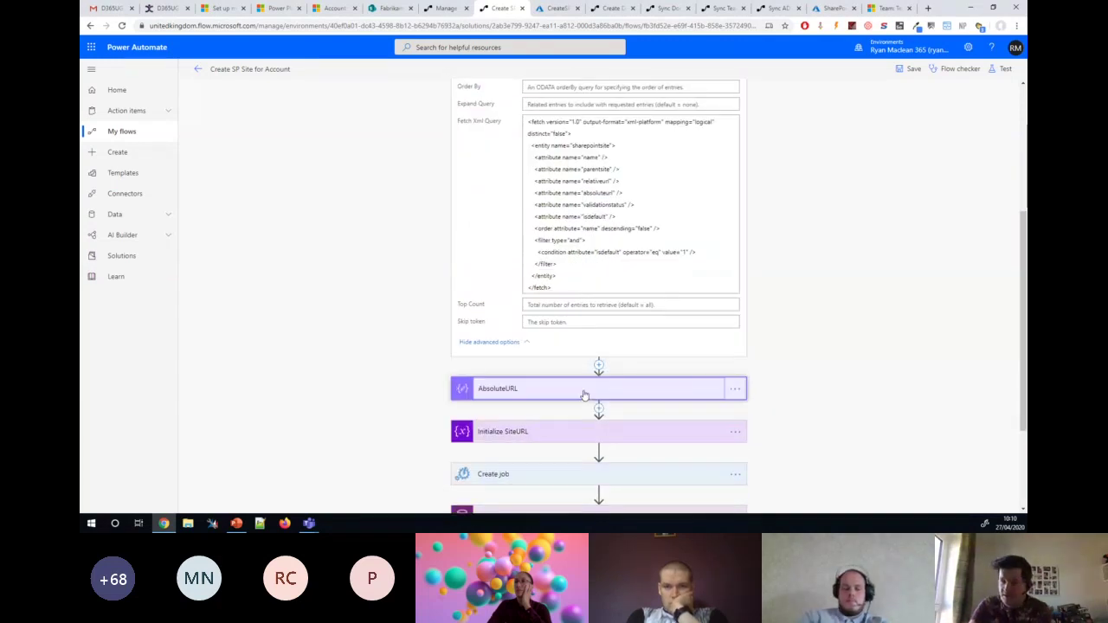
Expand the AbsoluteURL and Initialize SiteURL actions and examine how the site URL value is composed
left_click(584, 395)
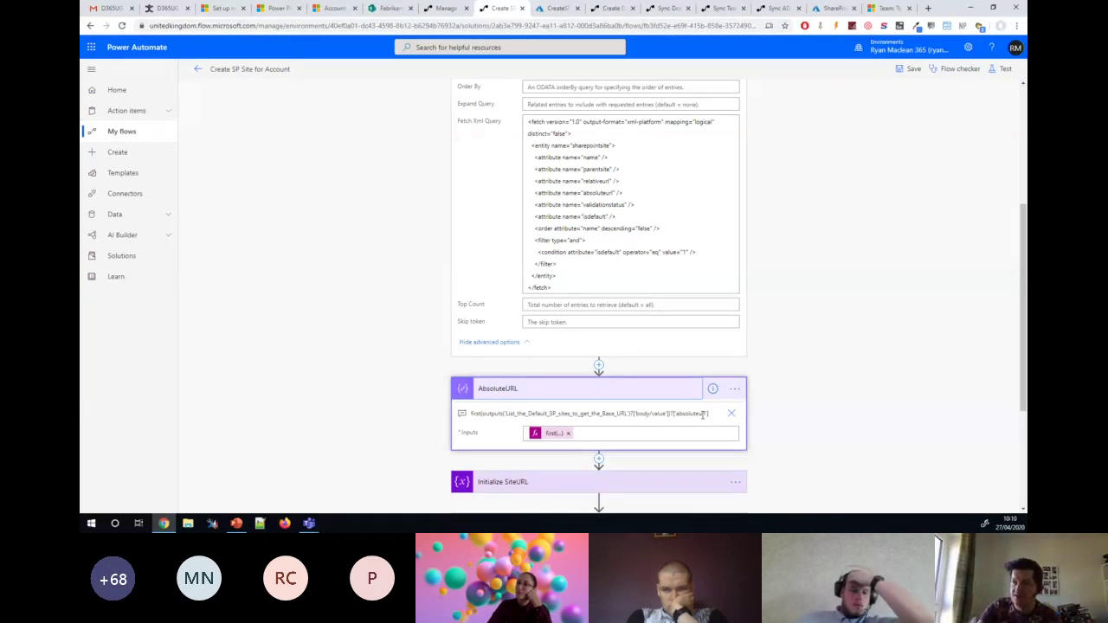
scroll(703, 414, "down", 2)
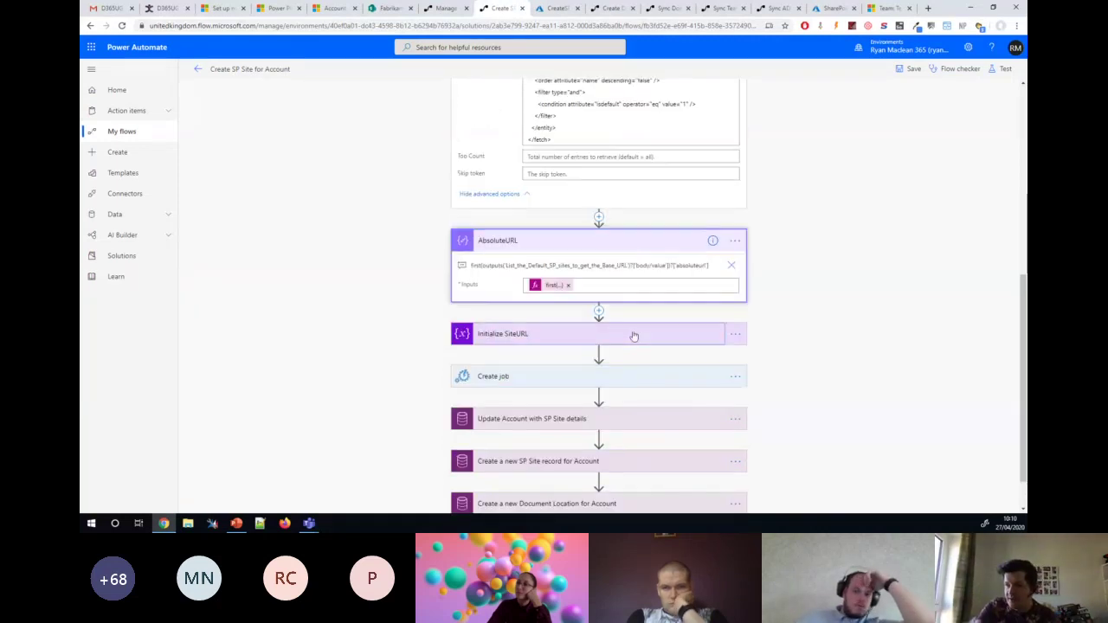
left_click(634, 333)
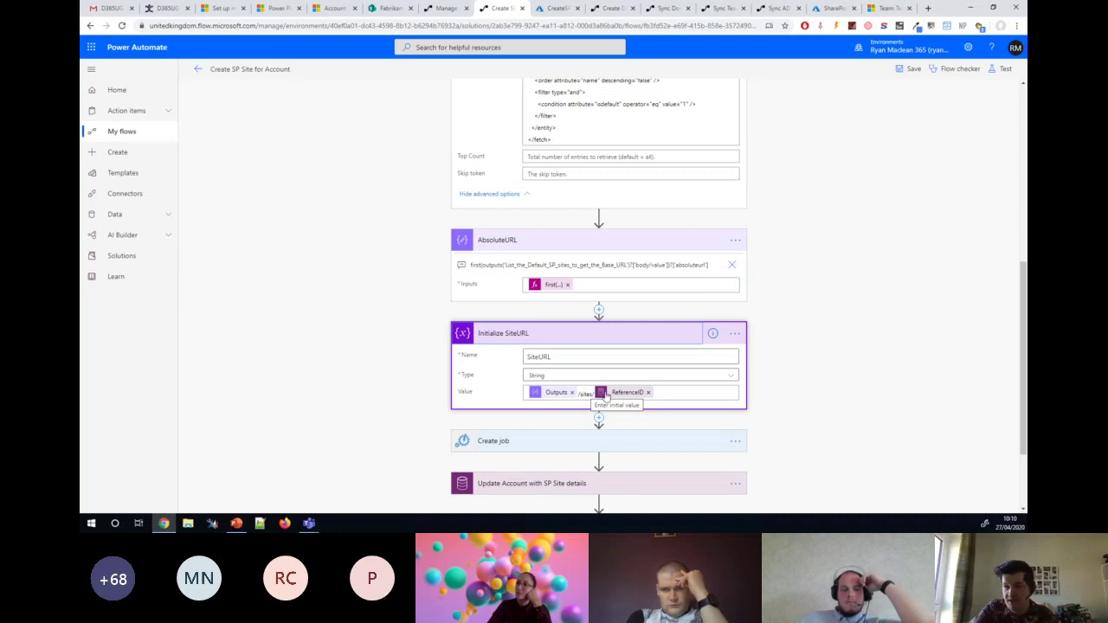
mouse_move(641, 395)
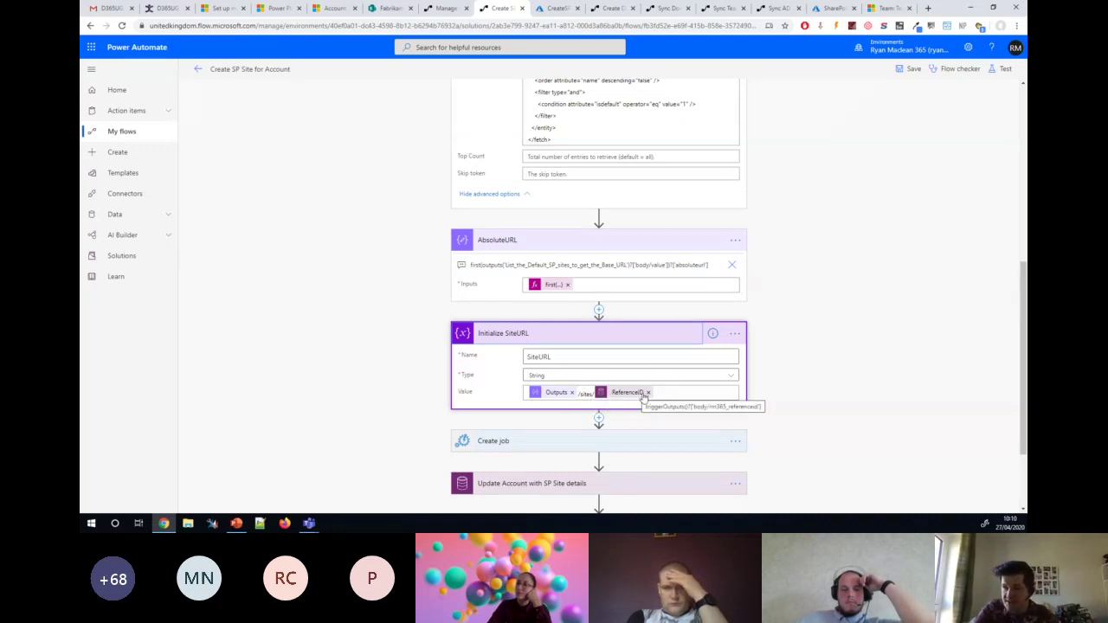
Expand the Create job action and review its Azure Automation runbook settings and parameters
scroll(643, 394, "down", 1)
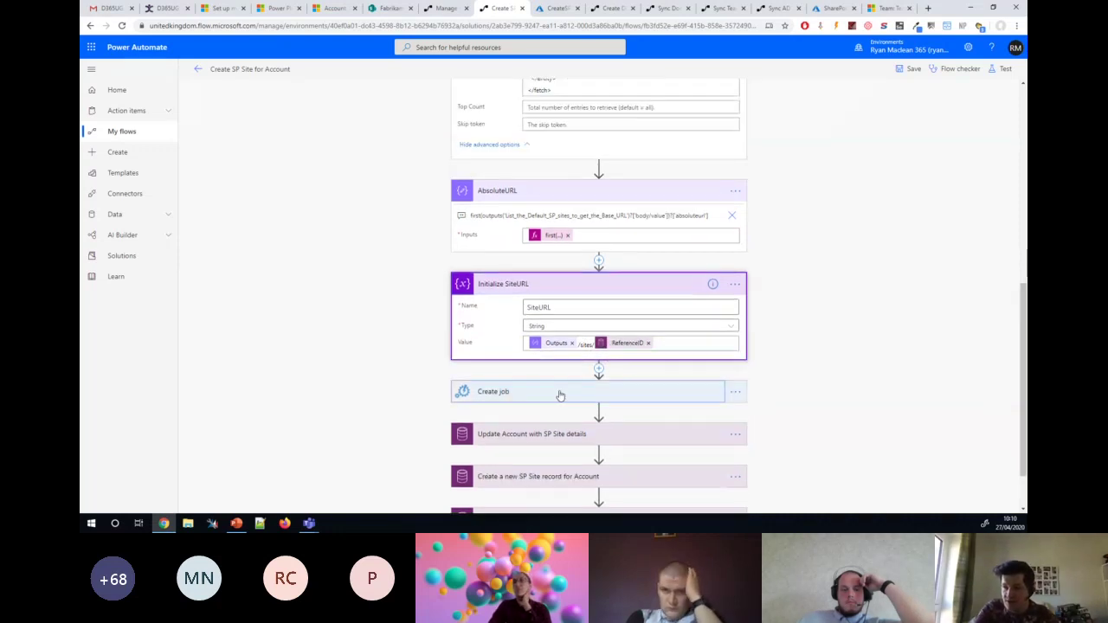
left_click(560, 395)
scroll(539, 236, "down", 1)
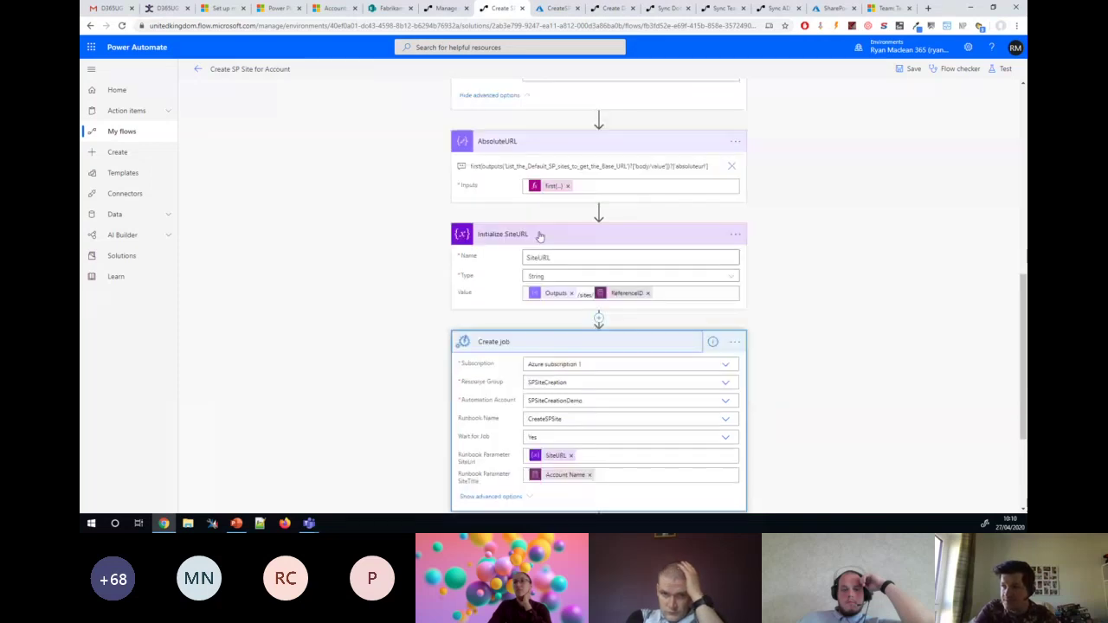
scroll(537, 240, "down", 1)
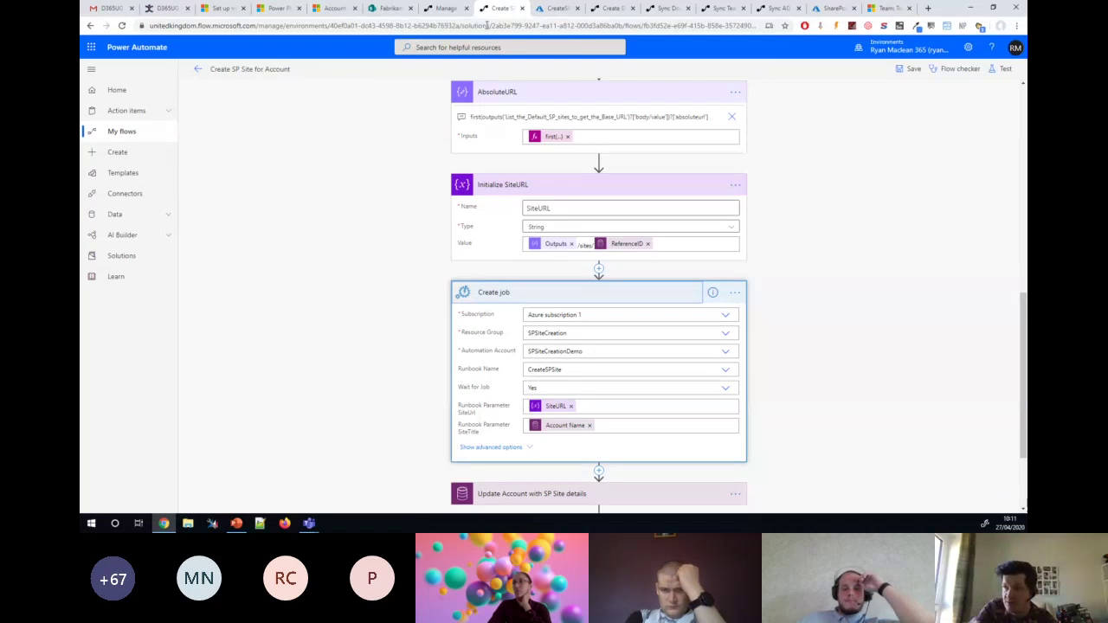
Switch to the Azure portal and open the CreateSPSite runbook from the SPSiteCreationDemo automation account
left_click(546, 8)
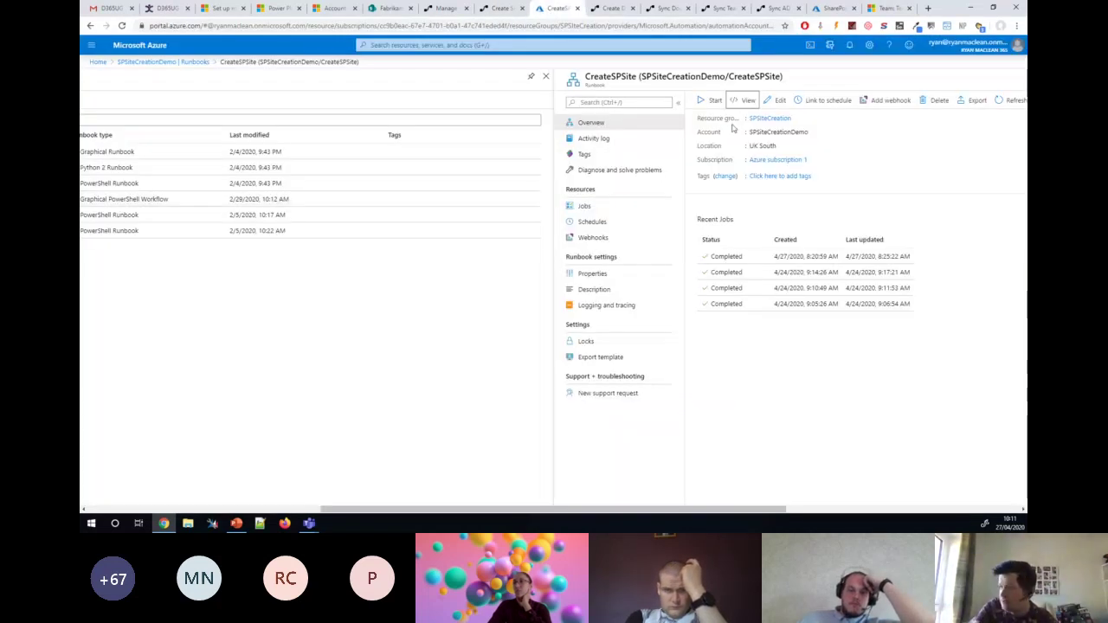
left_click(546, 78)
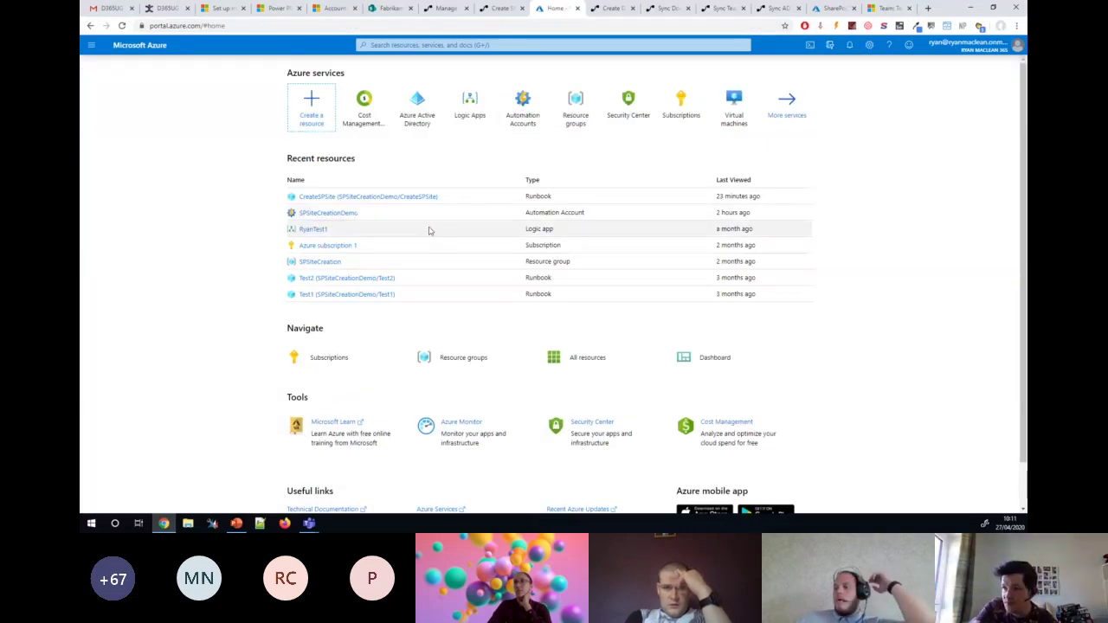
left_click(319, 214)
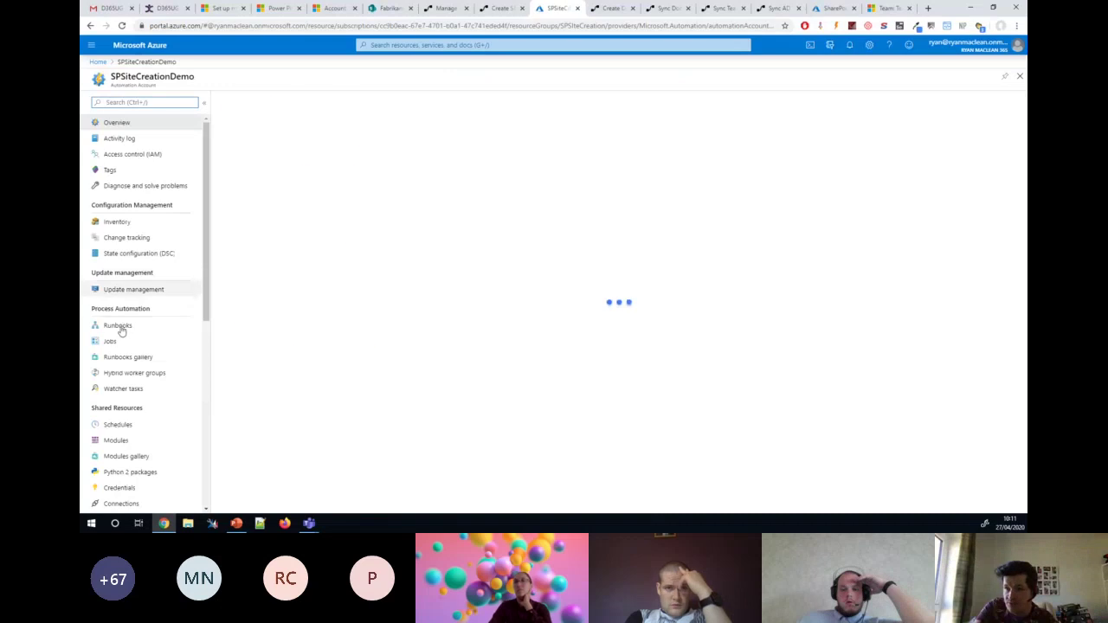
left_click(119, 326)
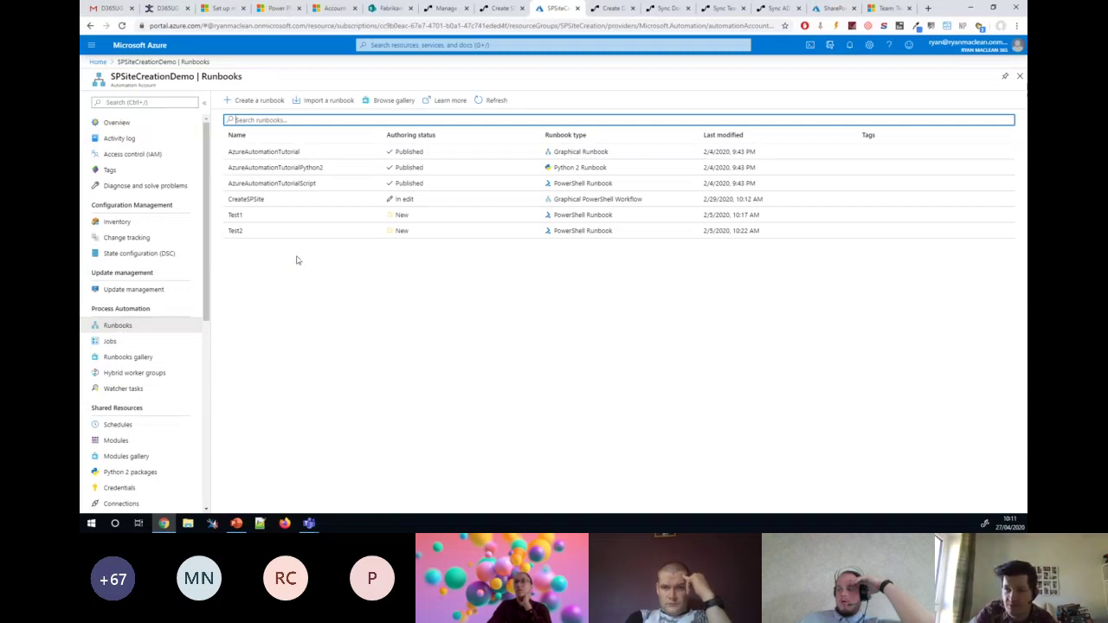
left_click(255, 202)
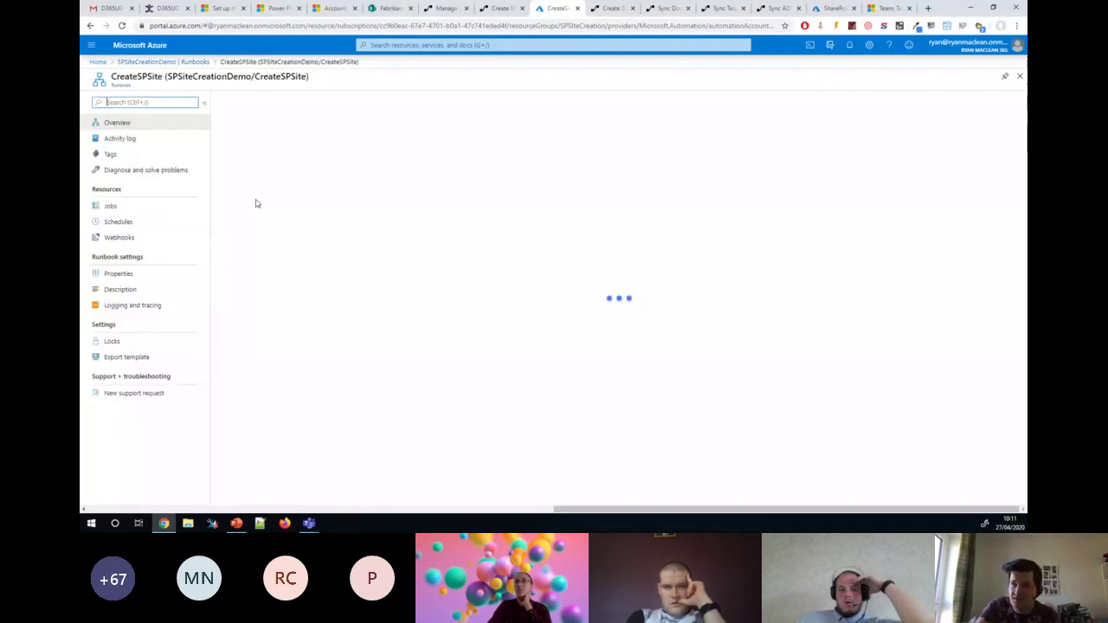
Open the CreateSPSite runbook in the graphical editor and search its library for pnp cmdlets
left_click(294, 100)
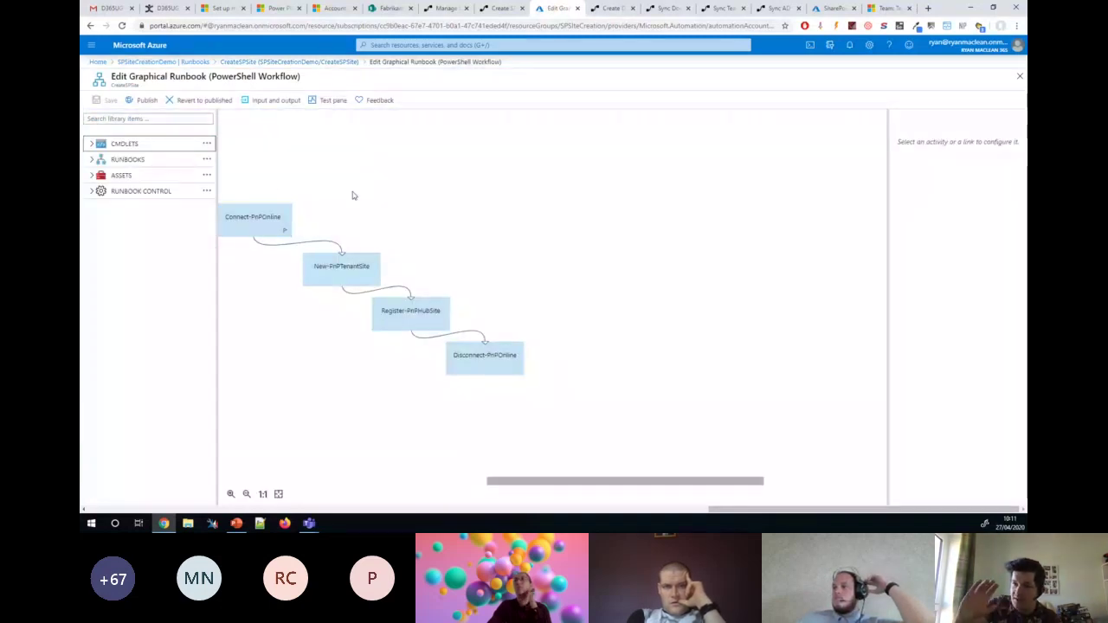
left_click(97, 118)
left_click(92, 145)
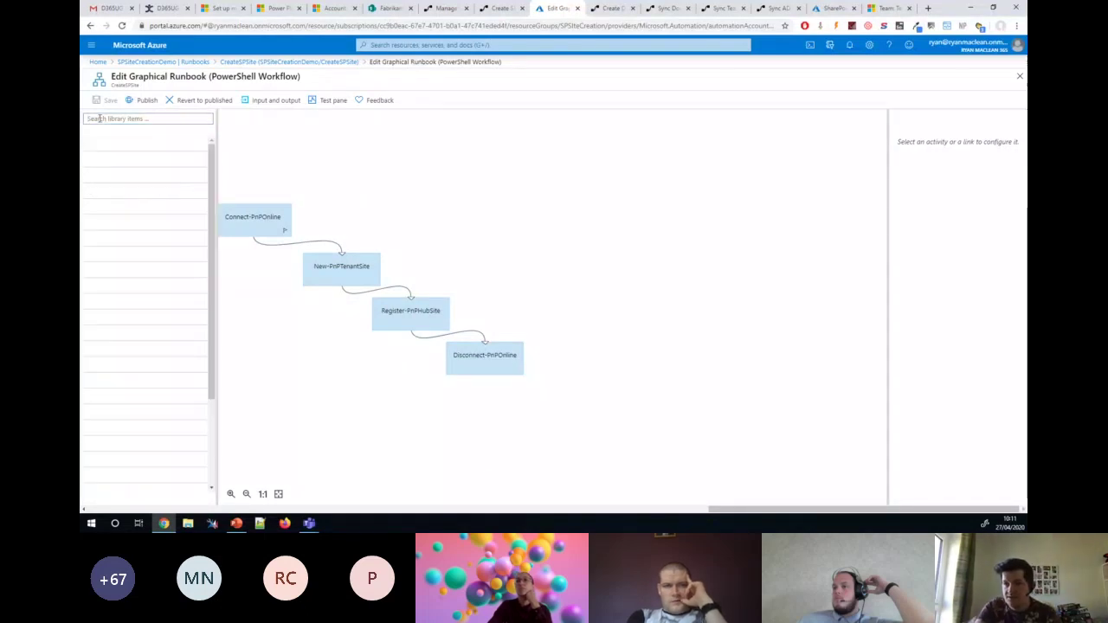
type("pnp")
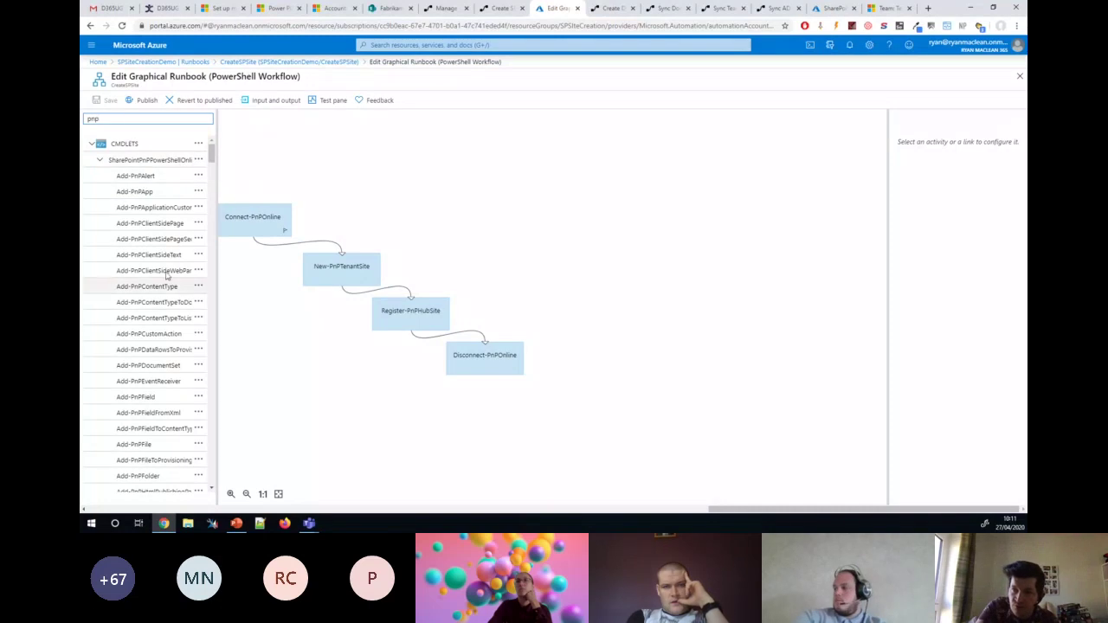
Inspect the Connect-PnPOnline activity, the New-PnPTenantSite activity's parameters, and the runbook's input and output definitions
left_click(267, 224)
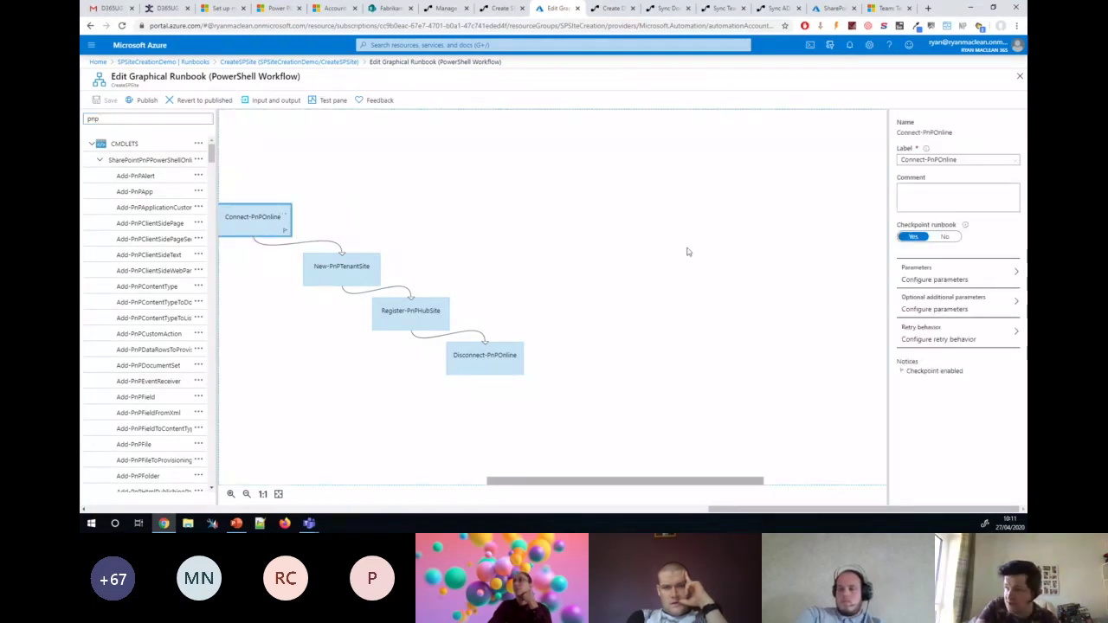
left_click(339, 272)
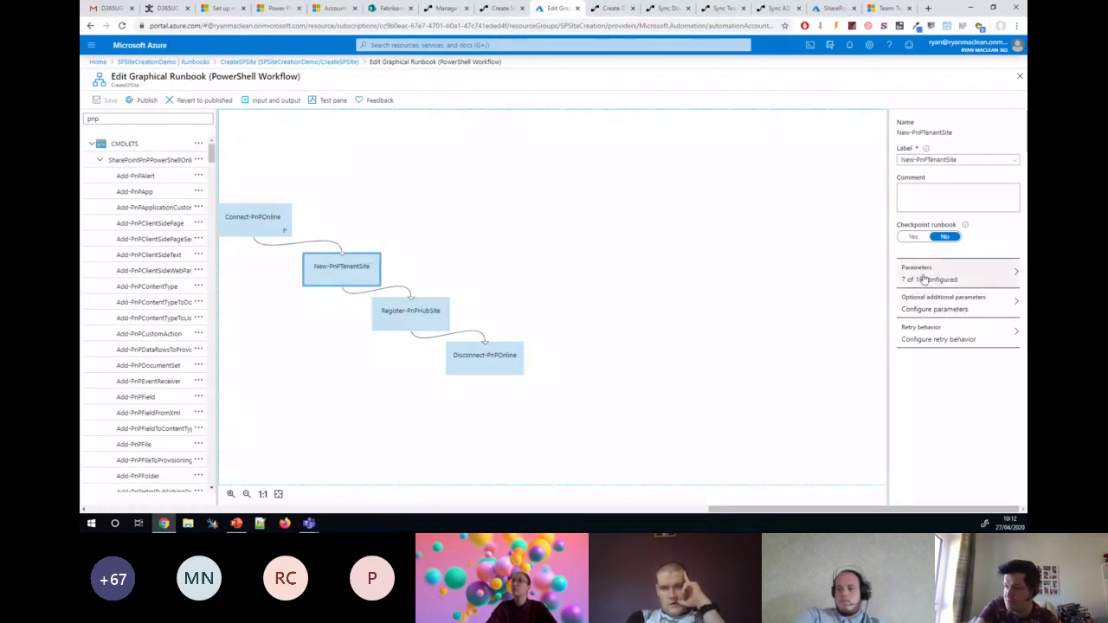
left_click(924, 277)
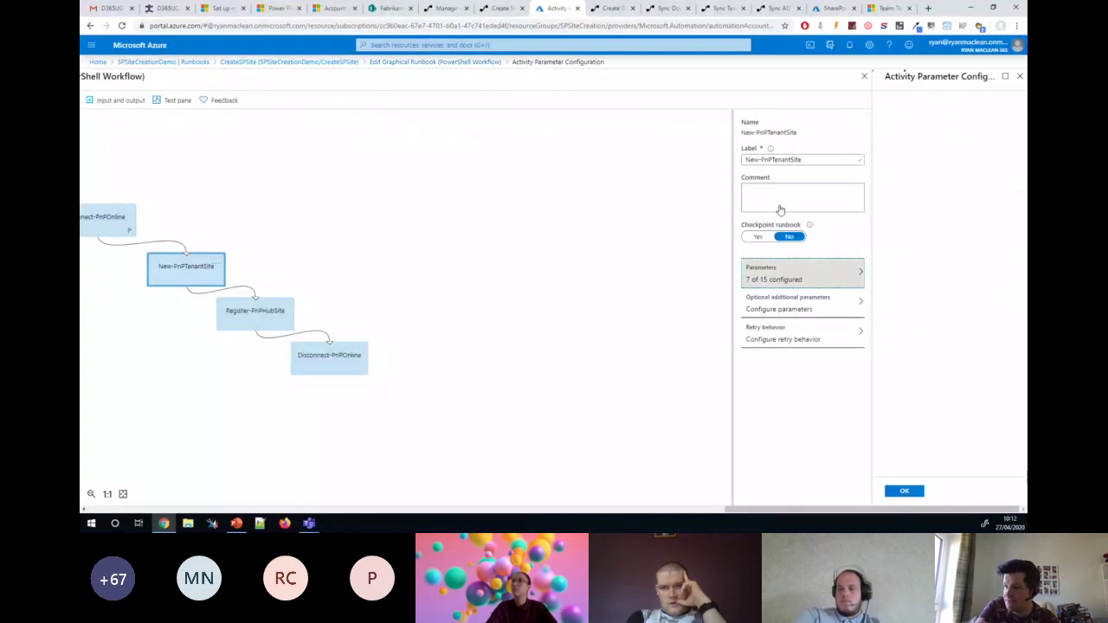
mouse_move(910, 137)
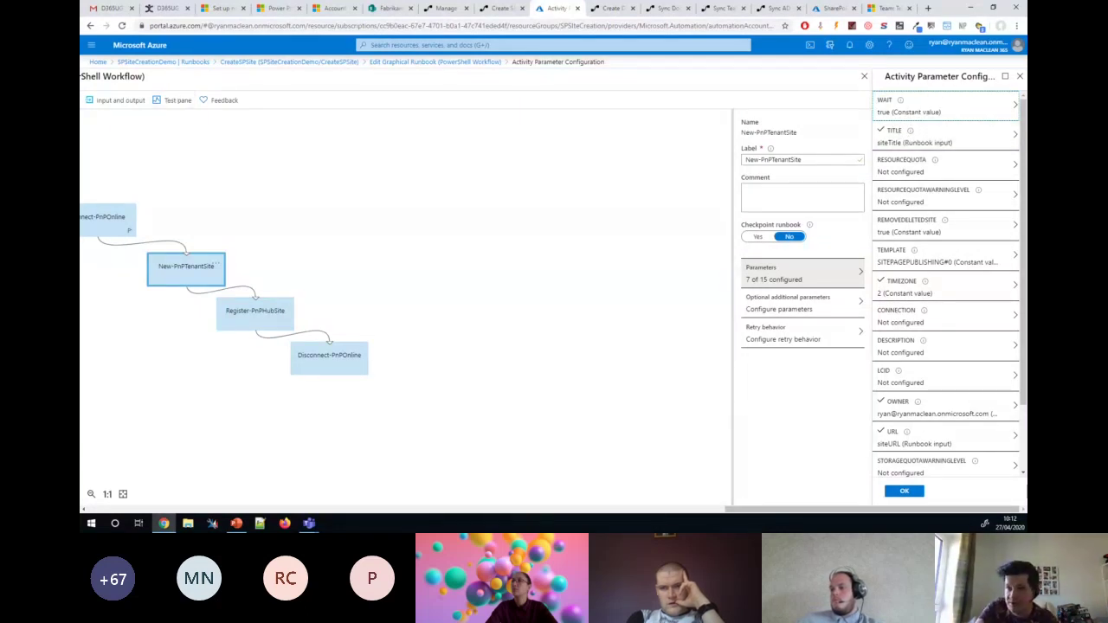
left_click(111, 100)
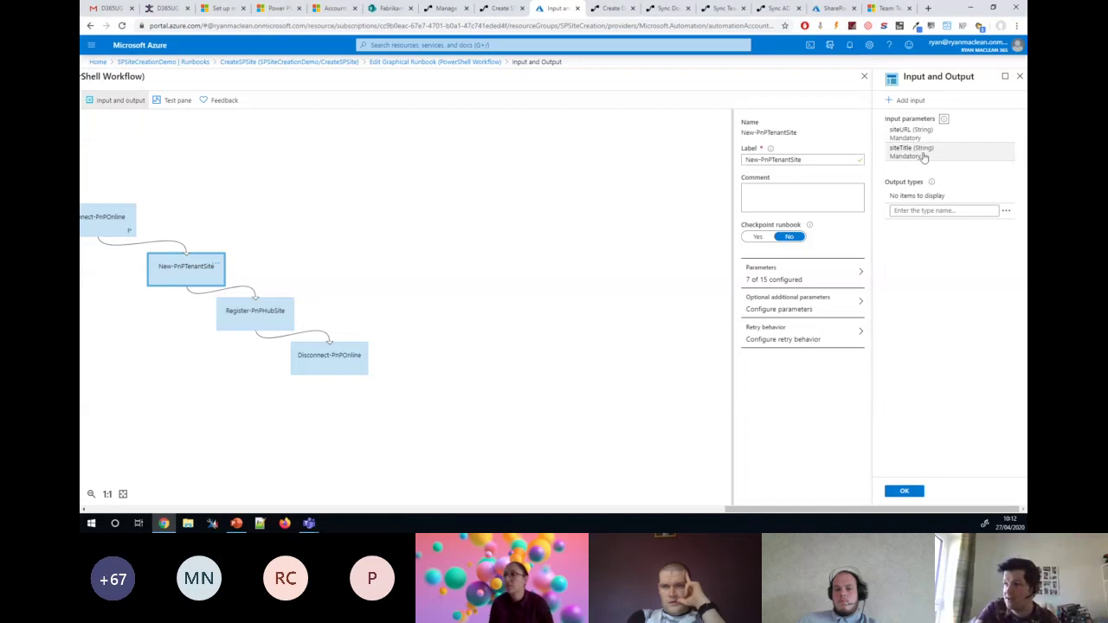
Close the runbook's input and output definitions and review the New-PnPTenantSite activity's parameters, including the site template
left_click(1019, 76)
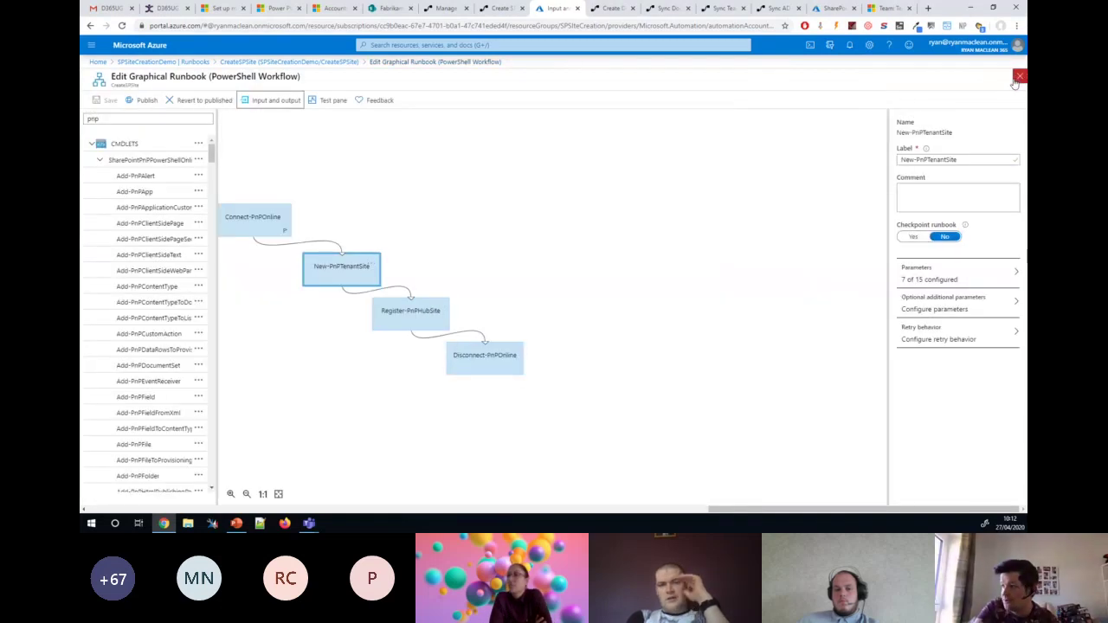
left_click(941, 276)
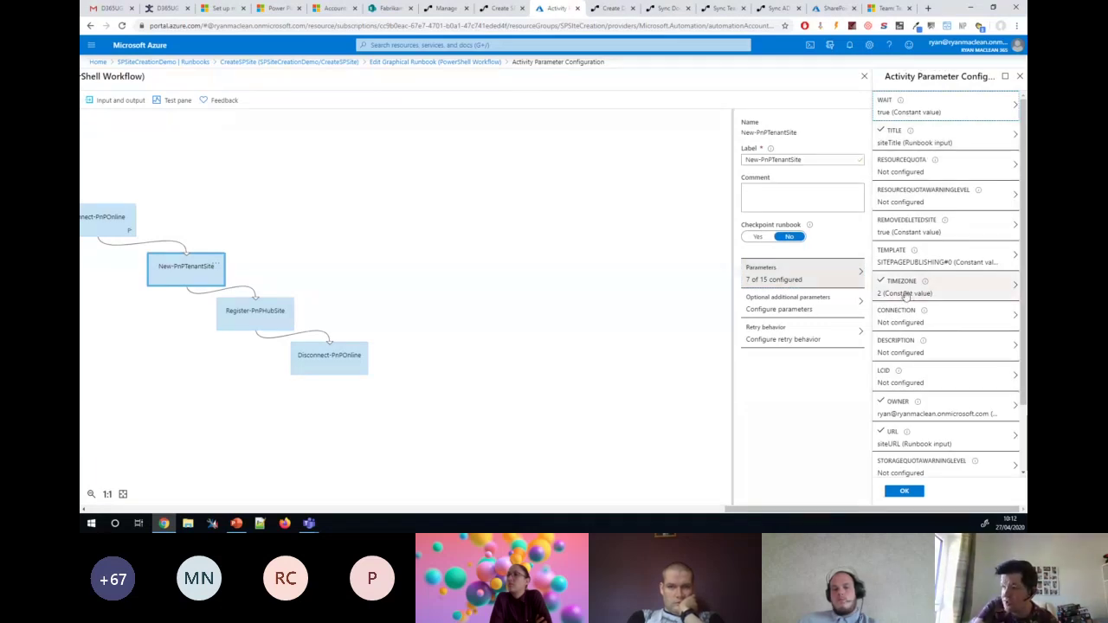
scroll(916, 337, "down", 1)
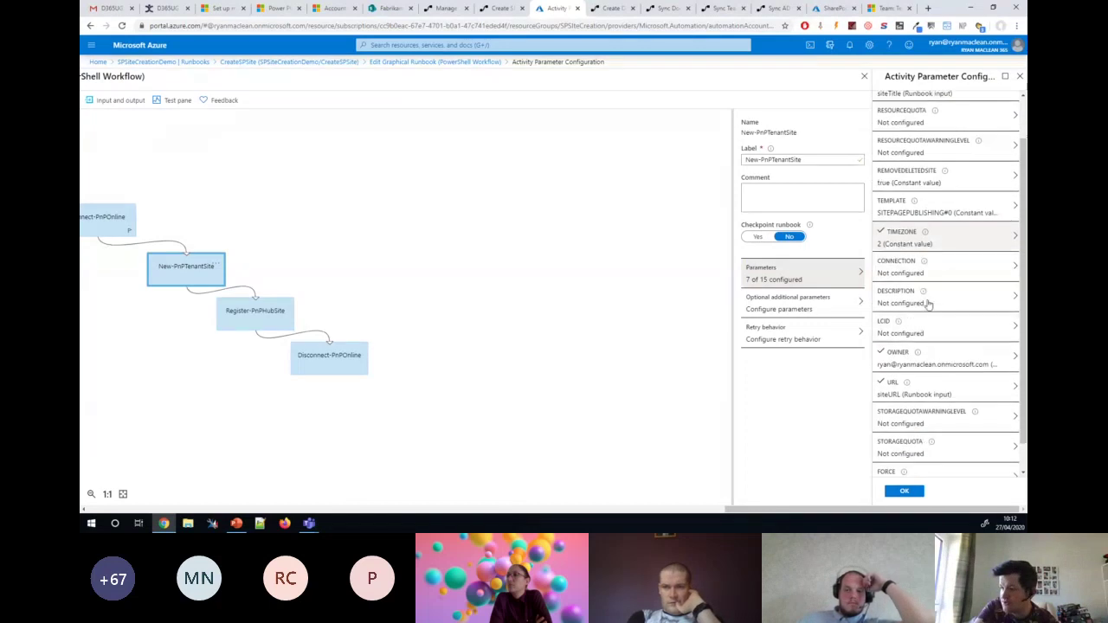
scroll(938, 367, "down", 1)
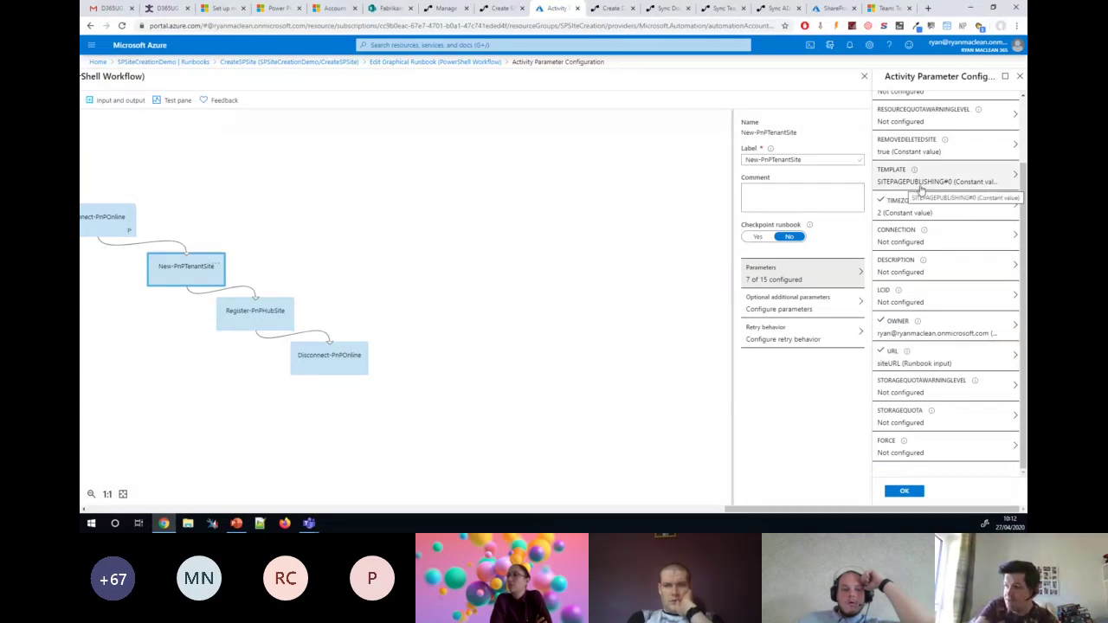
scroll(922, 189, "up", 2)
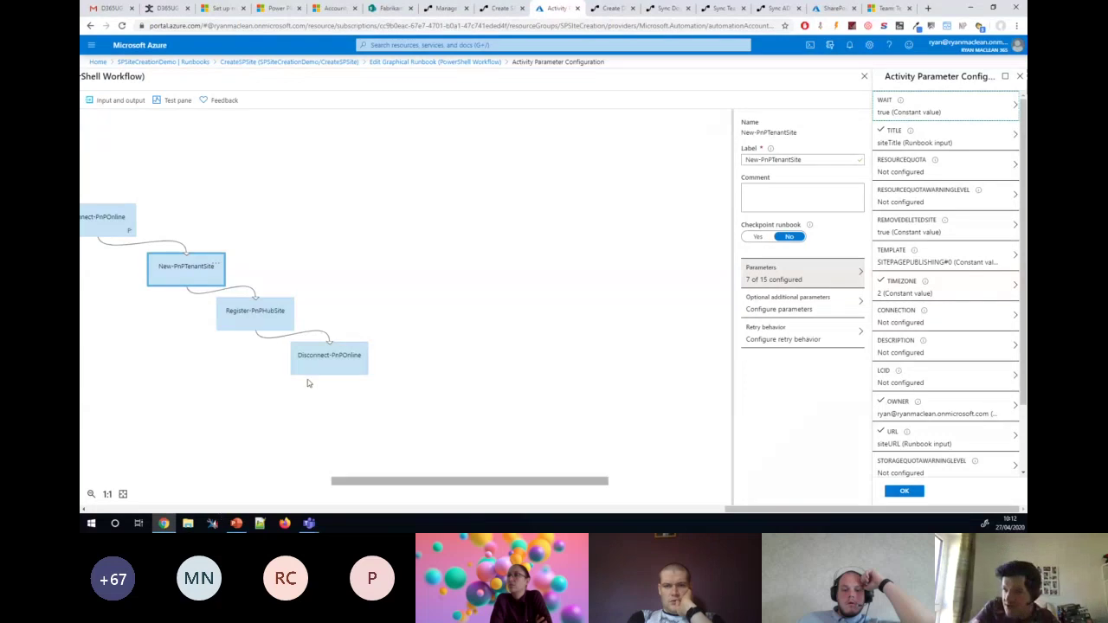
Inspect the Register-PnPHubSite and Disconnect-PnPOnline activities, and reselect New-PnPTenantSite in the runbook
left_click(259, 316)
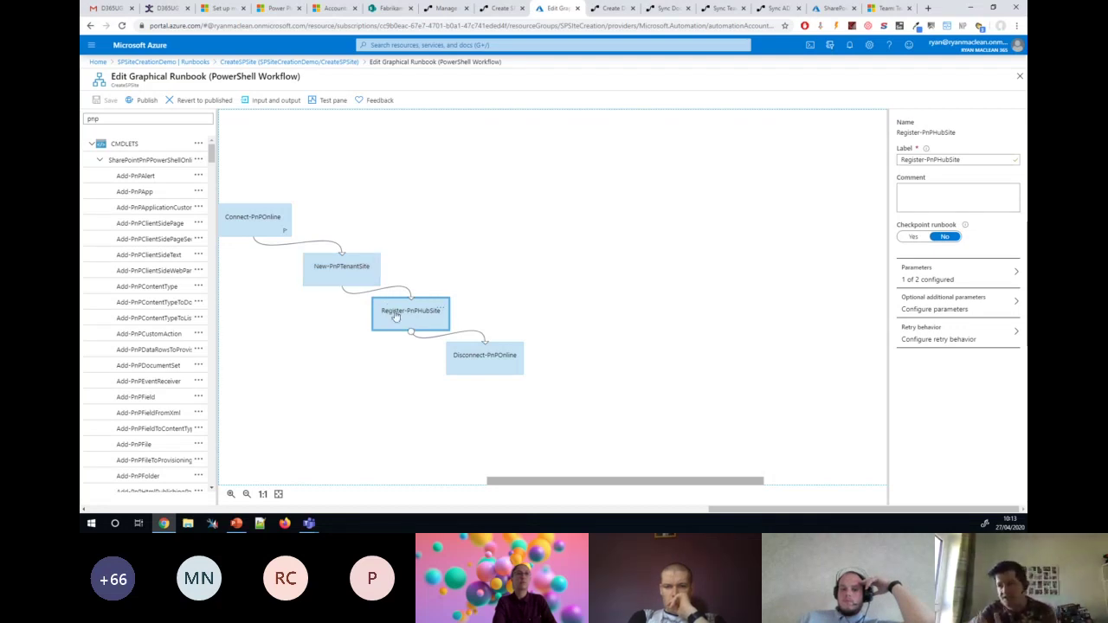
left_click(489, 348)
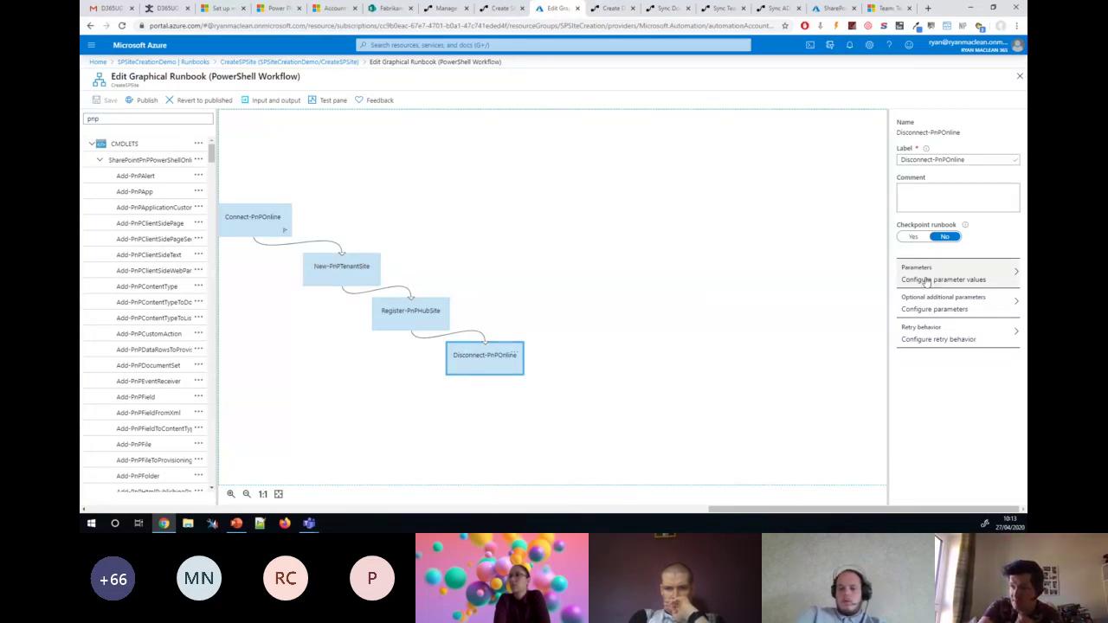
left_click(314, 270)
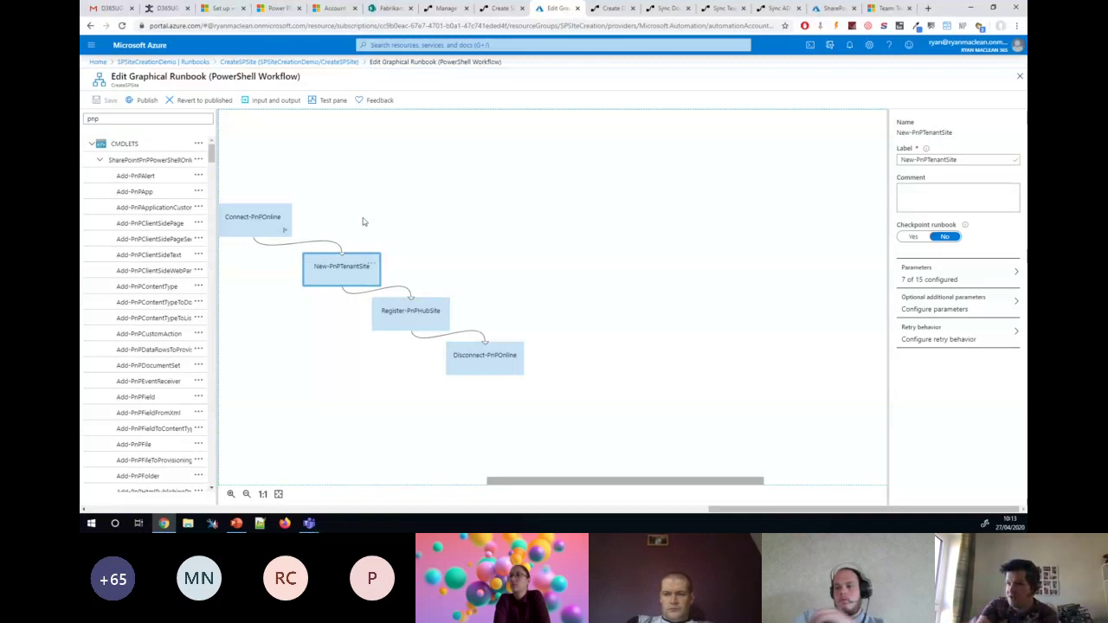
Switch to the Create SP Site for Account flow in Power Automate and review the Create job action's settings
left_click(505, 13)
scroll(424, 217, "down", 1)
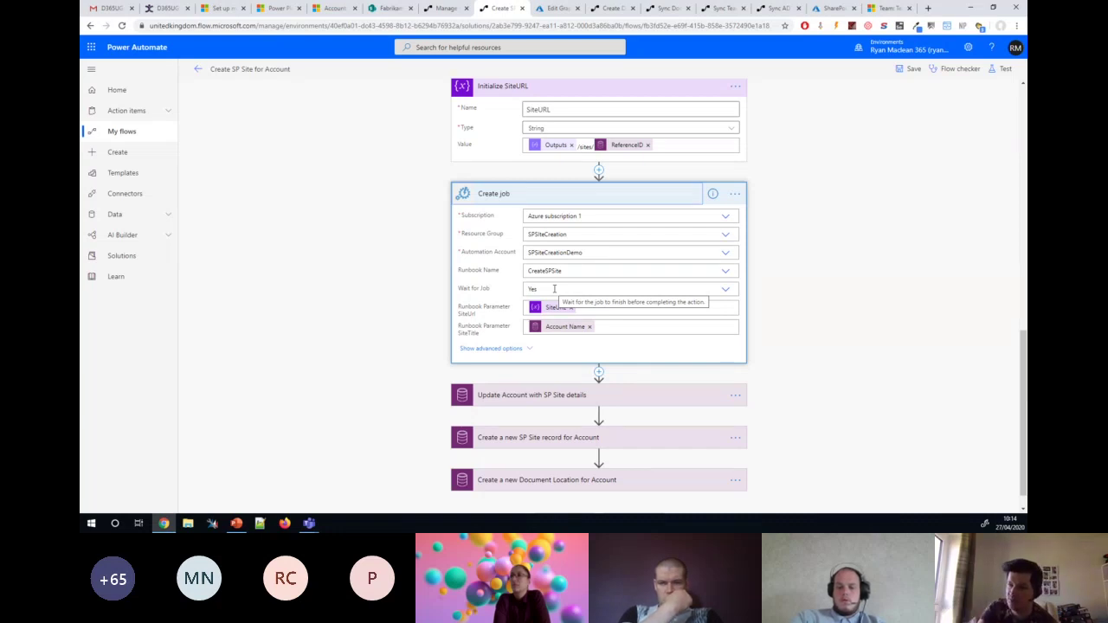
scroll(515, 278, "down", 1)
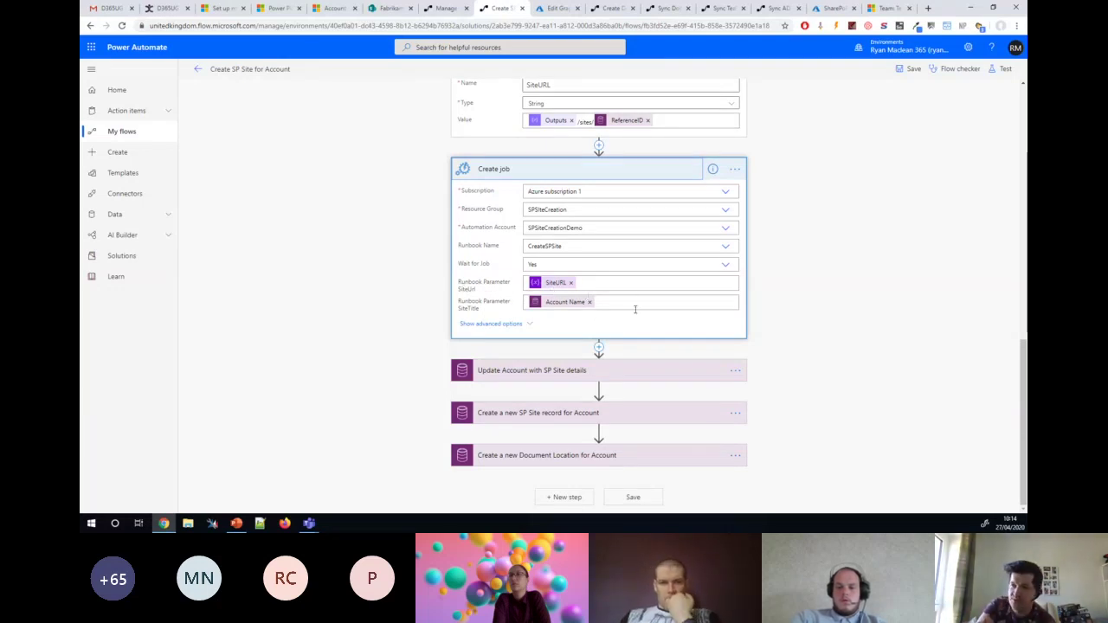
Expand the Update Account with SP Site details action with its advanced options and review the SP Site field mappings
left_click(550, 371)
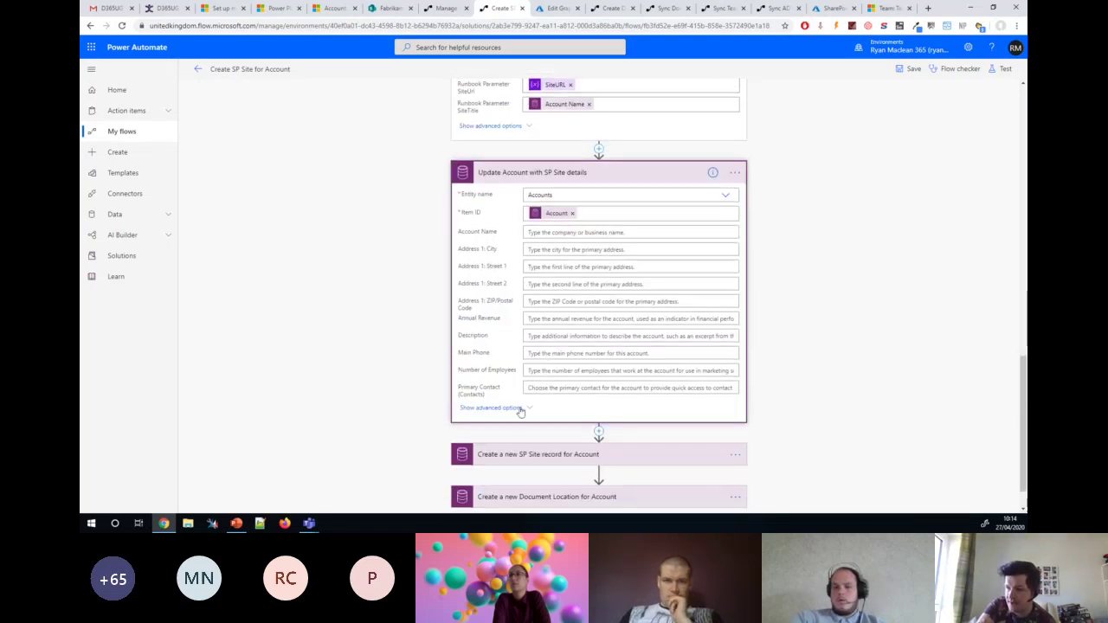
scroll(554, 342, "down", 4)
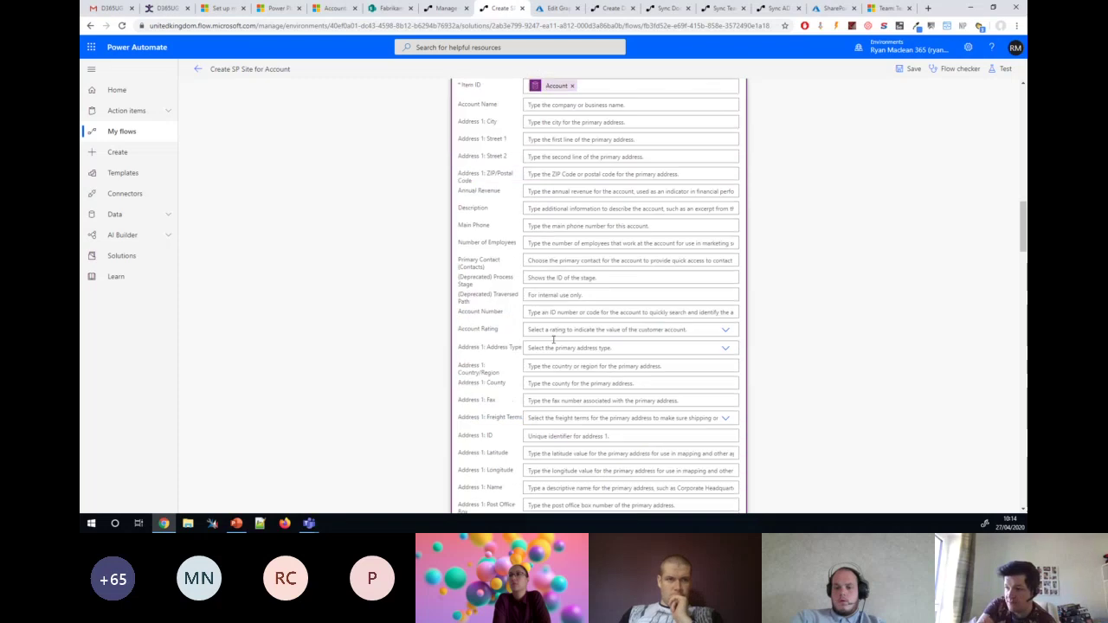
scroll(553, 340, "down", 15)
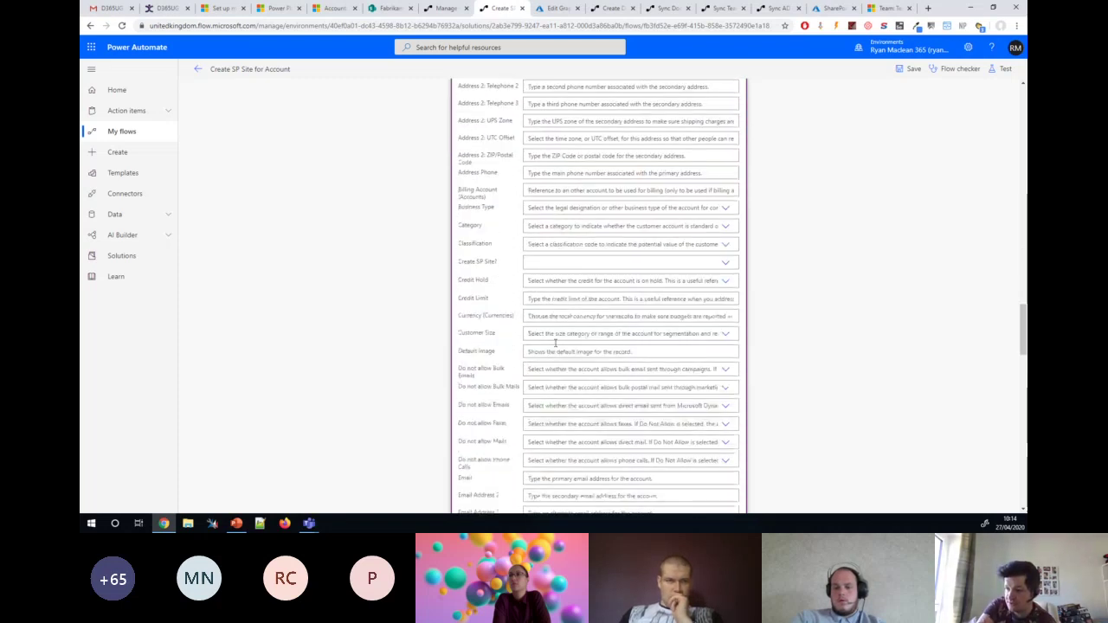
scroll(562, 352, "down", 3)
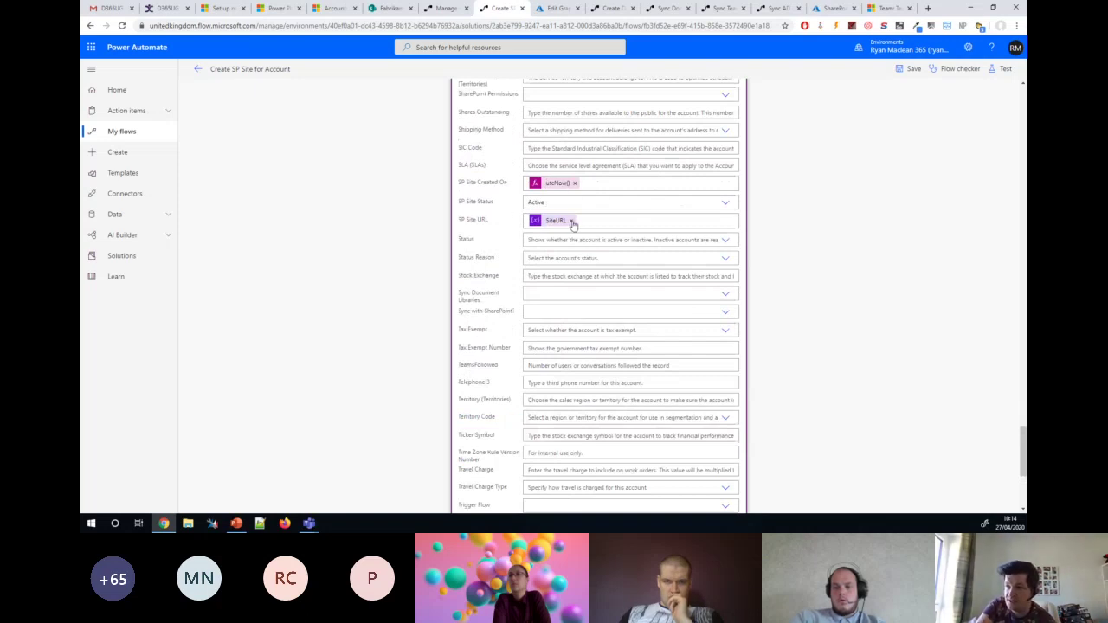
scroll(572, 225, "down", 3)
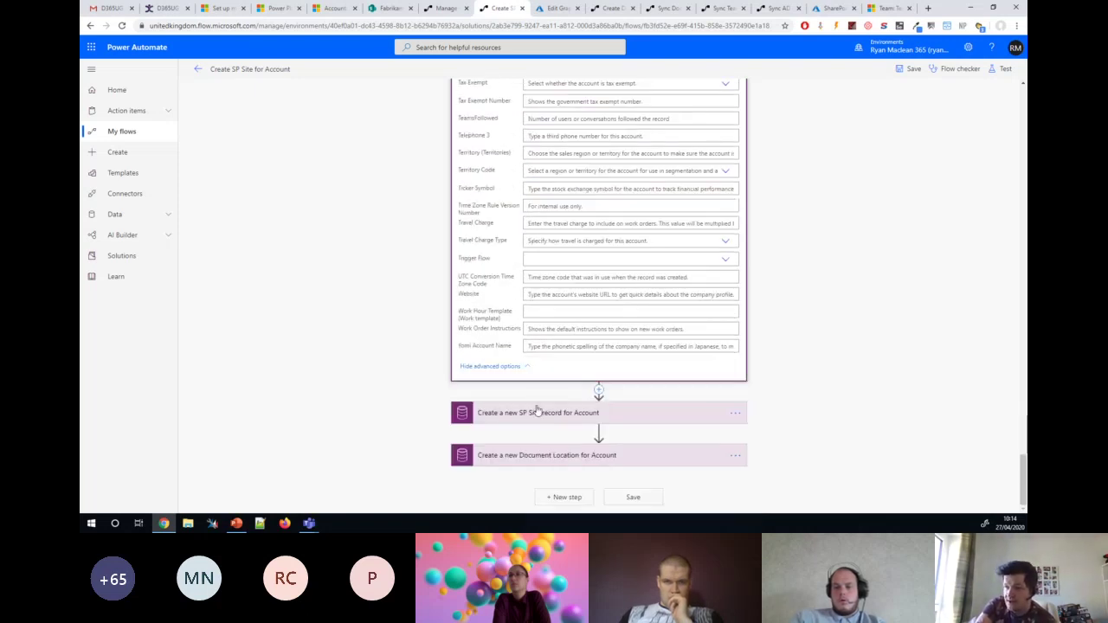
Expand the Create a new SP Site record for Account action with its advanced options and review its name, URL and description fields
left_click(536, 412)
scroll(534, 407, "down", 2)
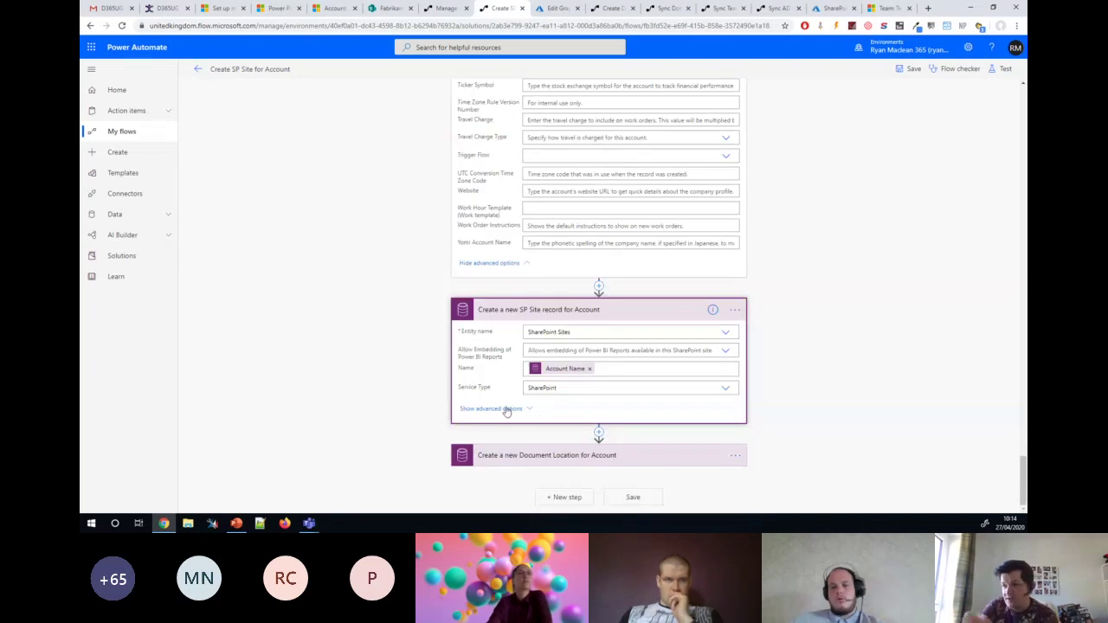
left_click(506, 408)
scroll(533, 412, "down", 1)
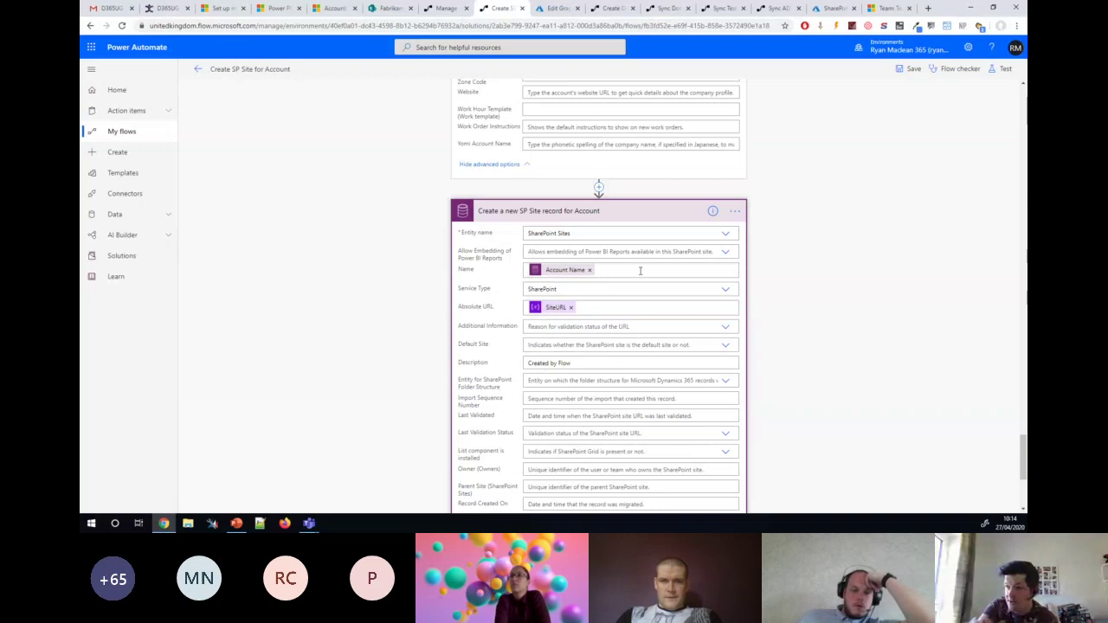
scroll(587, 287, "down", 1)
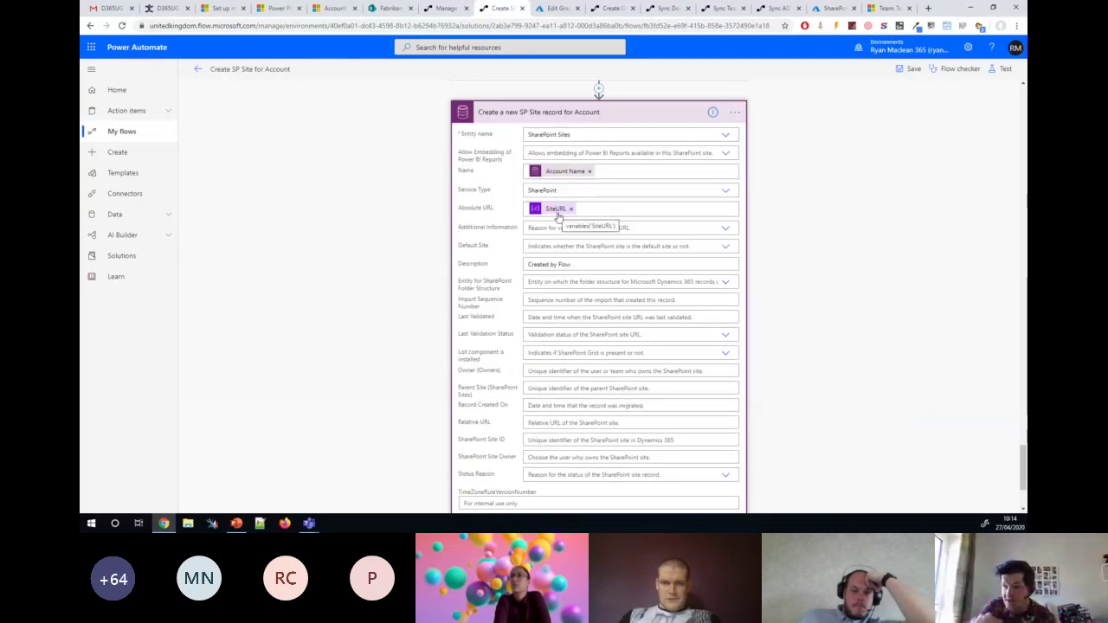
scroll(591, 265, "down", 1)
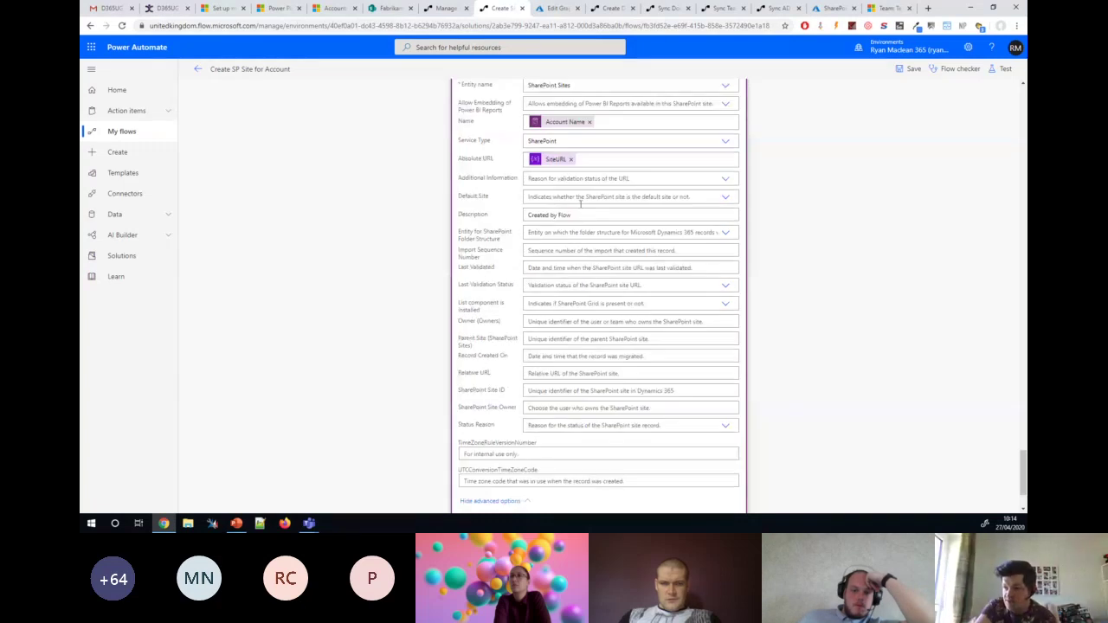
scroll(587, 232, "down", 1)
Expand the Create a new Document Location for Account action with its advanced options and review its parent site, regarding and relative URL fields
left_click(526, 456)
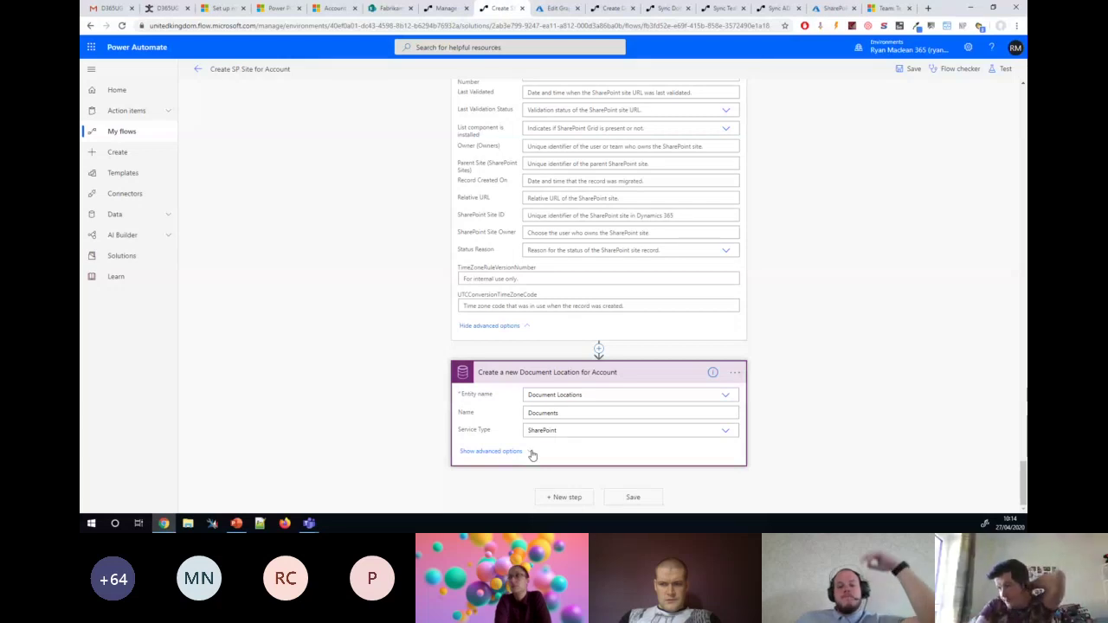
left_click(529, 450)
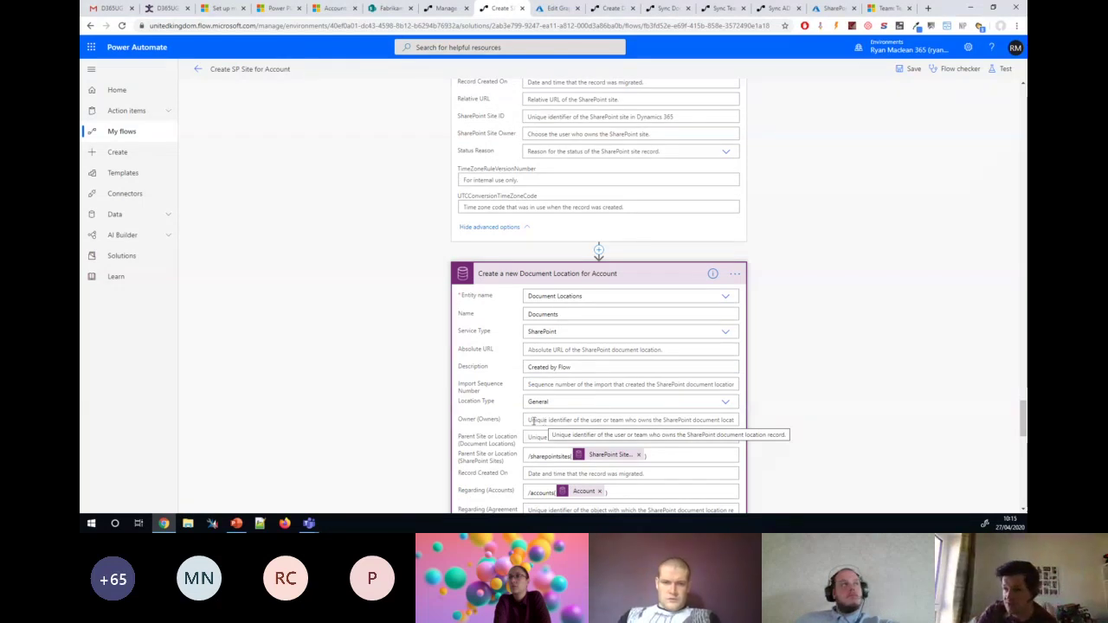
scroll(533, 421, "down", 1)
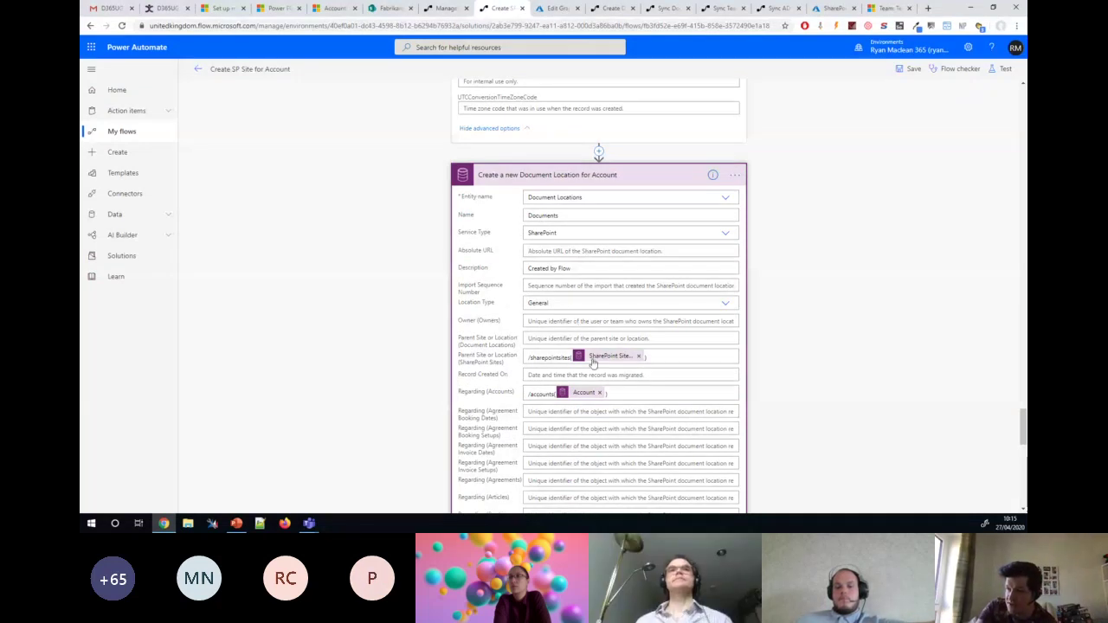
scroll(592, 364, "up", 2)
scroll(563, 161, "down", 3)
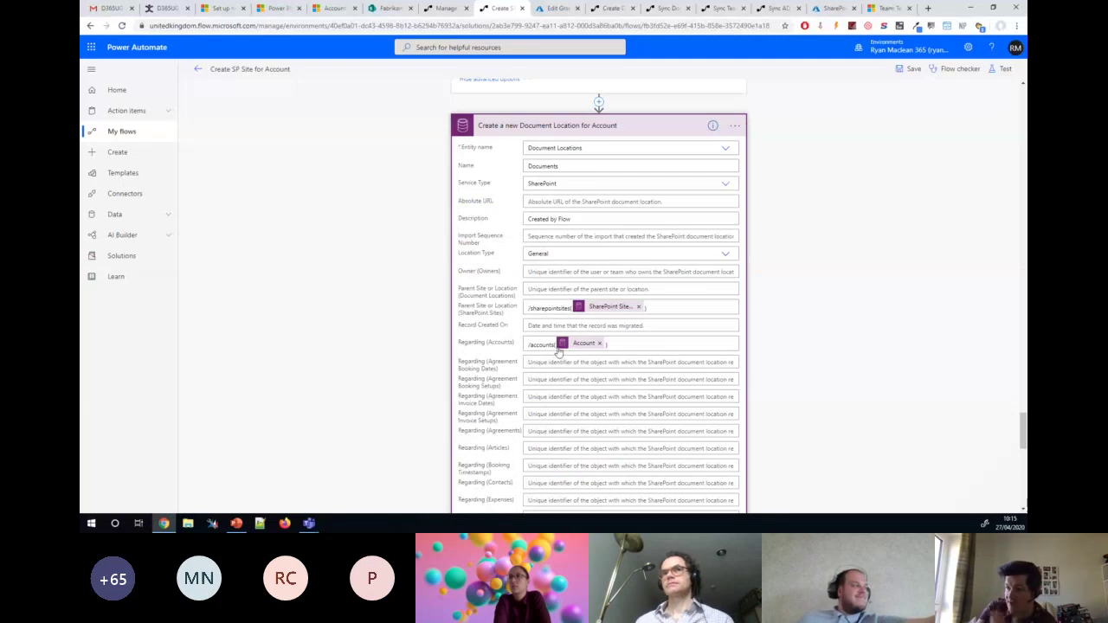
scroll(559, 351, "down", 15)
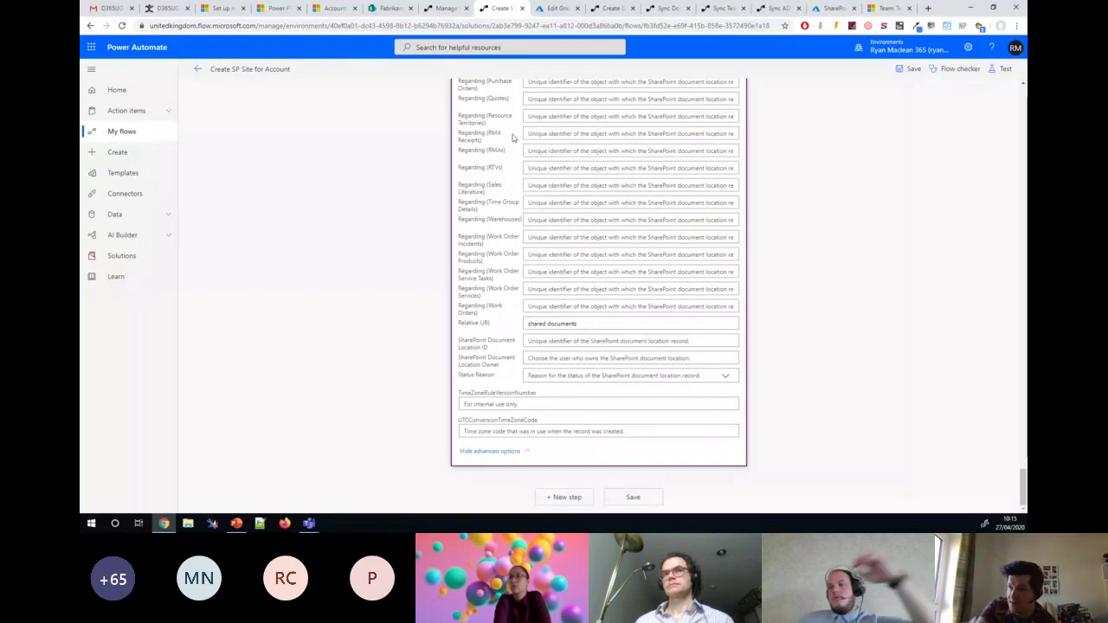
Switch to the Coho Winery account in Dynamics 365, set Create SP Site? to Yes and save the record
left_click(341, 11)
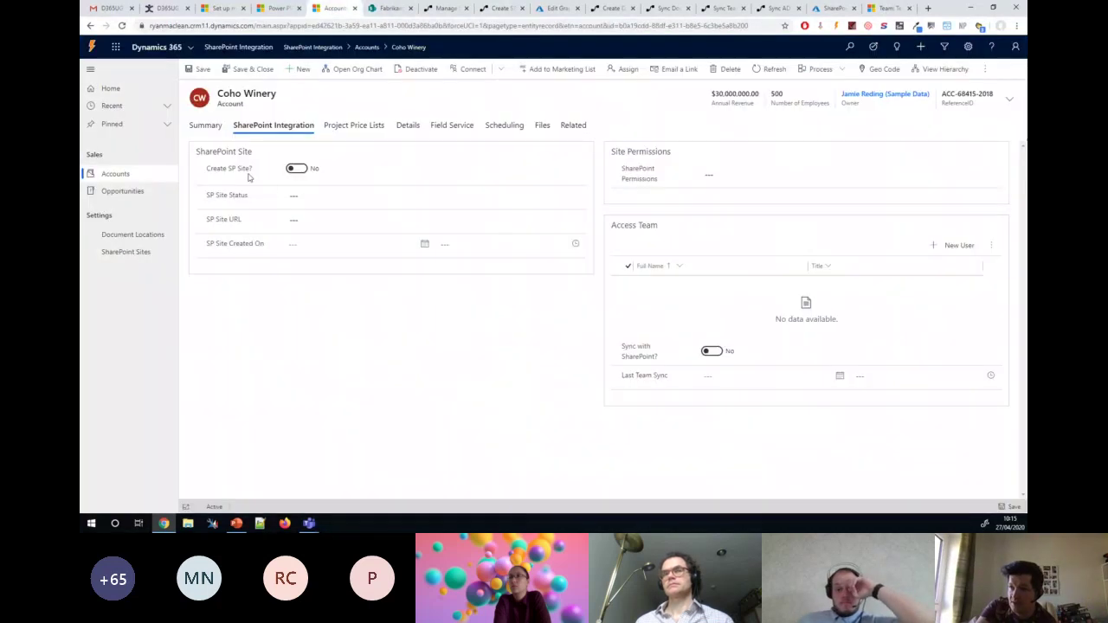
left_click(292, 169)
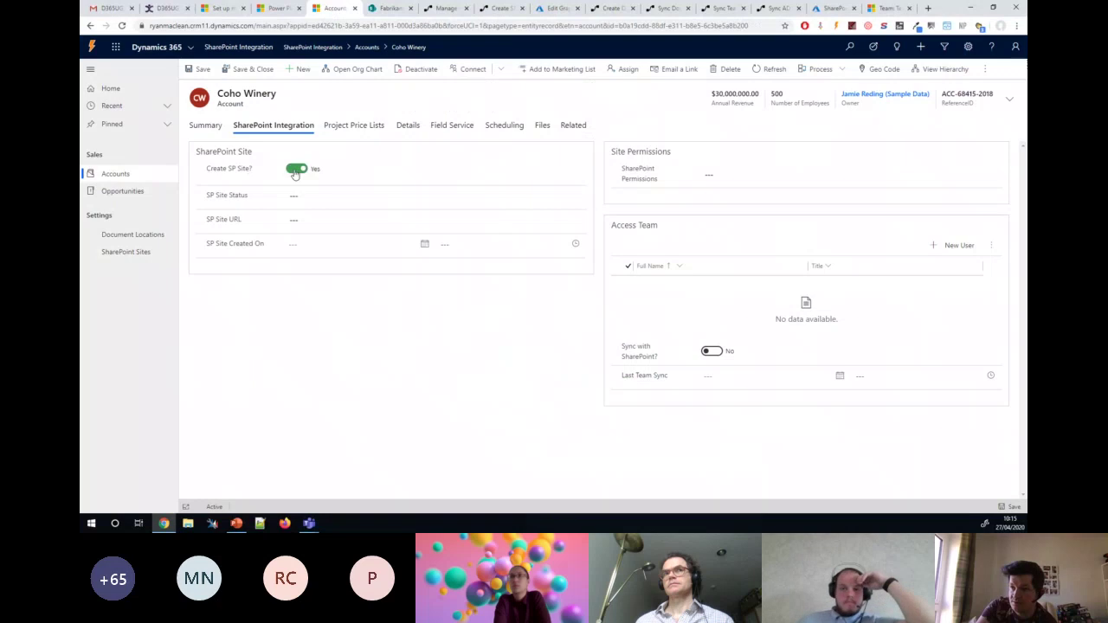
left_click(1015, 508)
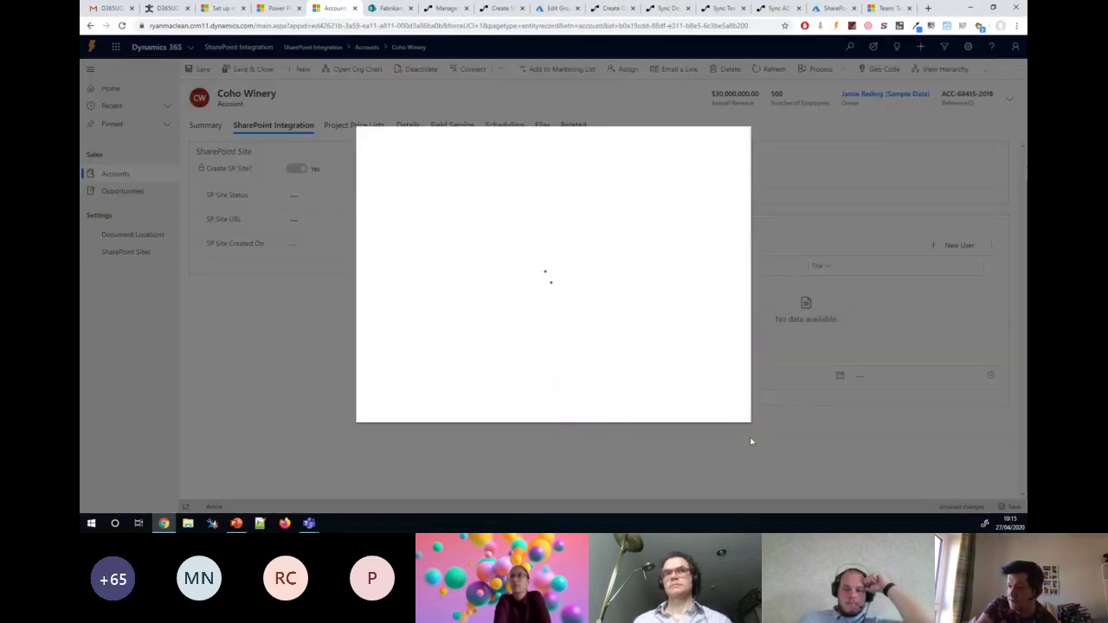
left_click(660, 403)
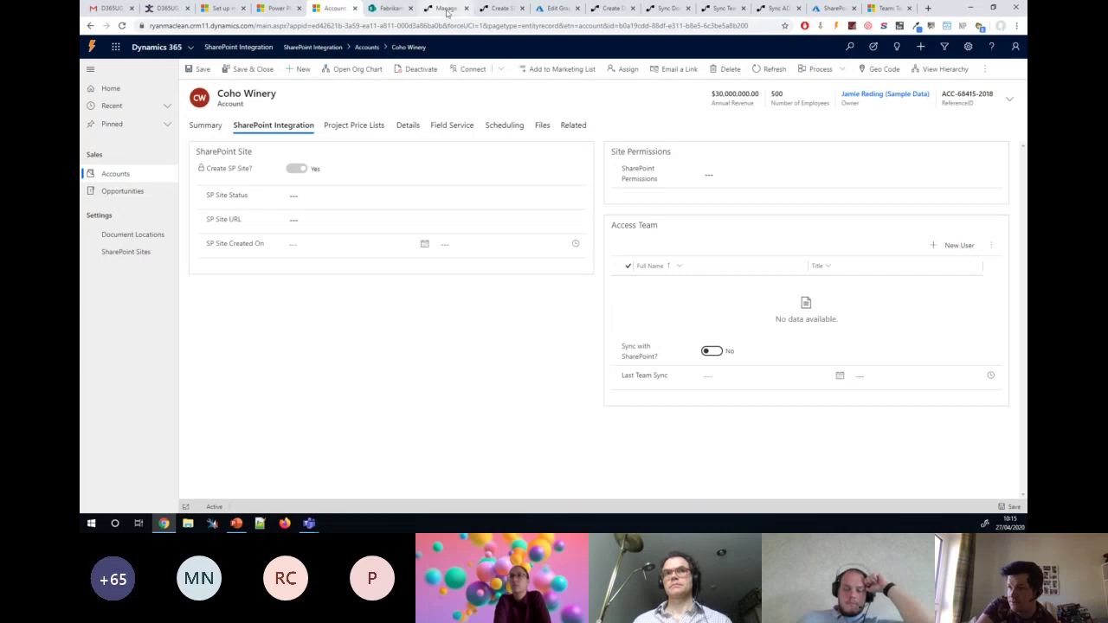
Reopen the Create SP Site for Account flow, go back to its details page and refresh its run history
left_click(522, 8)
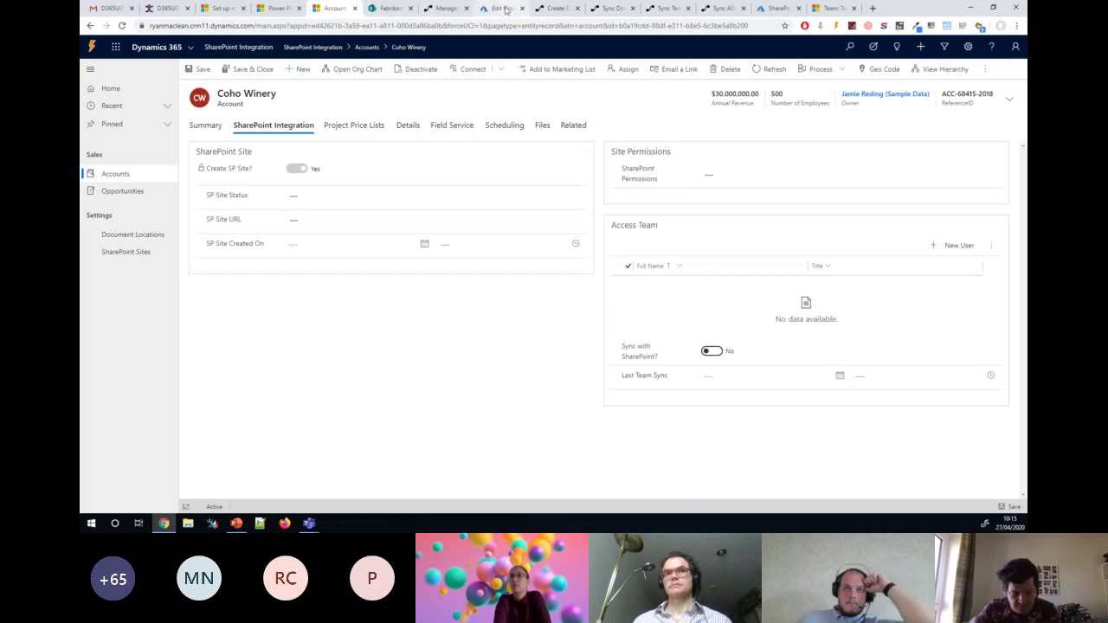
key("ctrl+shift+t")
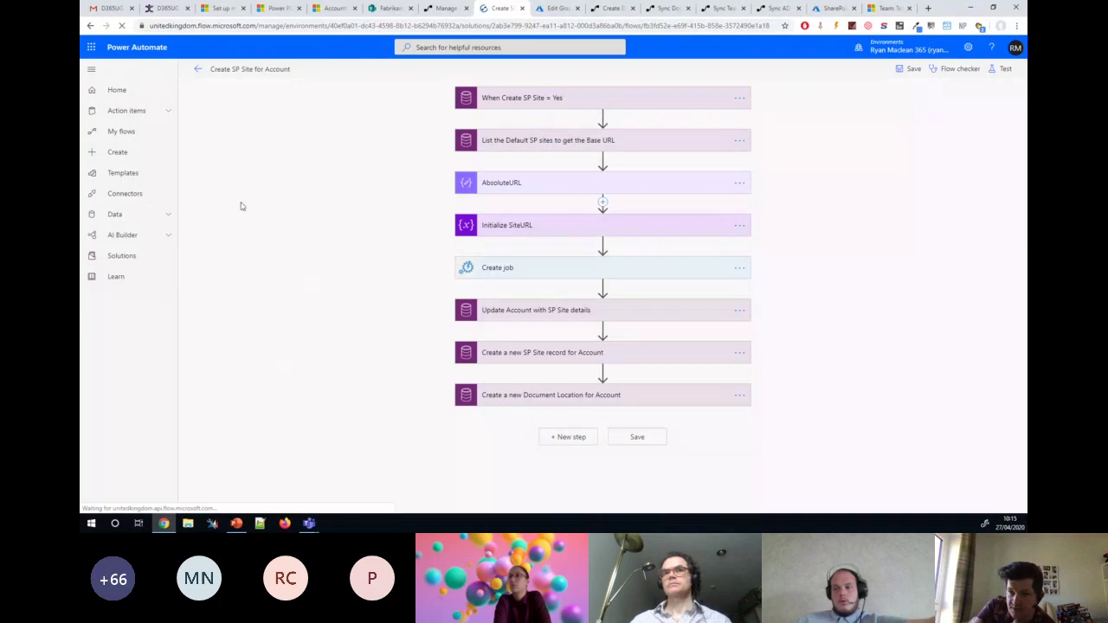
left_click(200, 71)
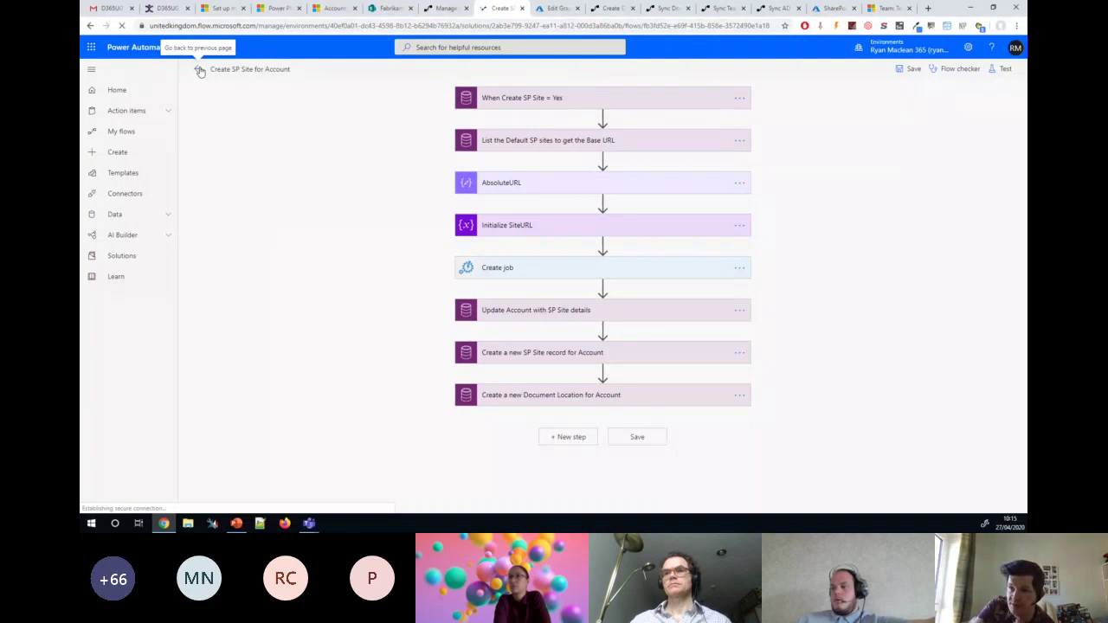
left_click(587, 115)
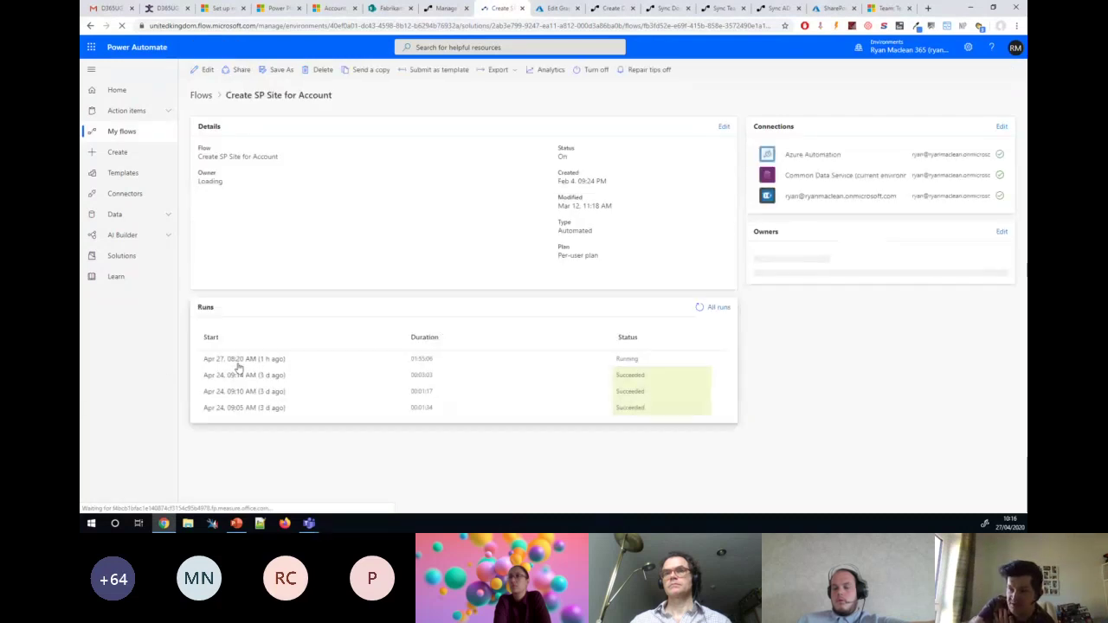
left_click(698, 309)
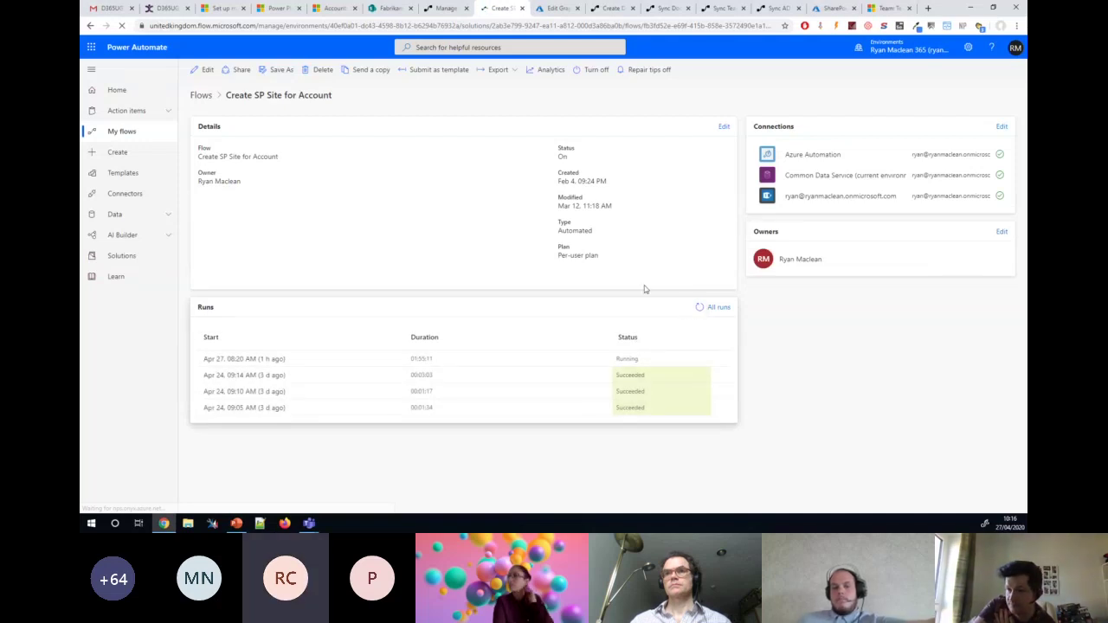
Switch to the Azure portal, return to the CreateSPSite runbook overview and refresh its recent jobs
left_click(443, 15)
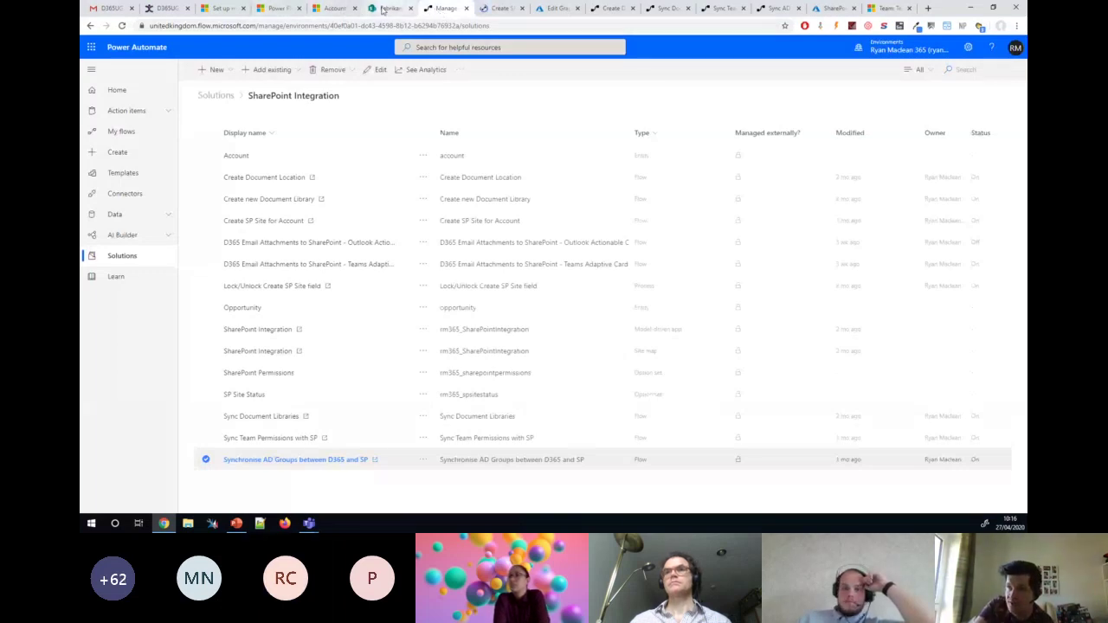
left_click(556, 8)
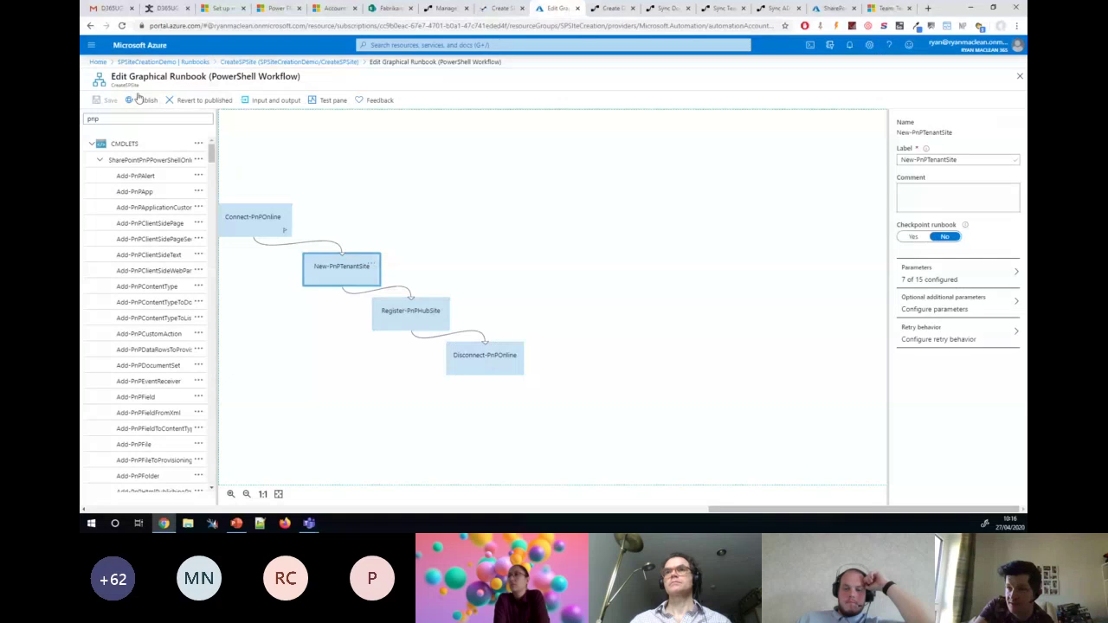
left_click(268, 62)
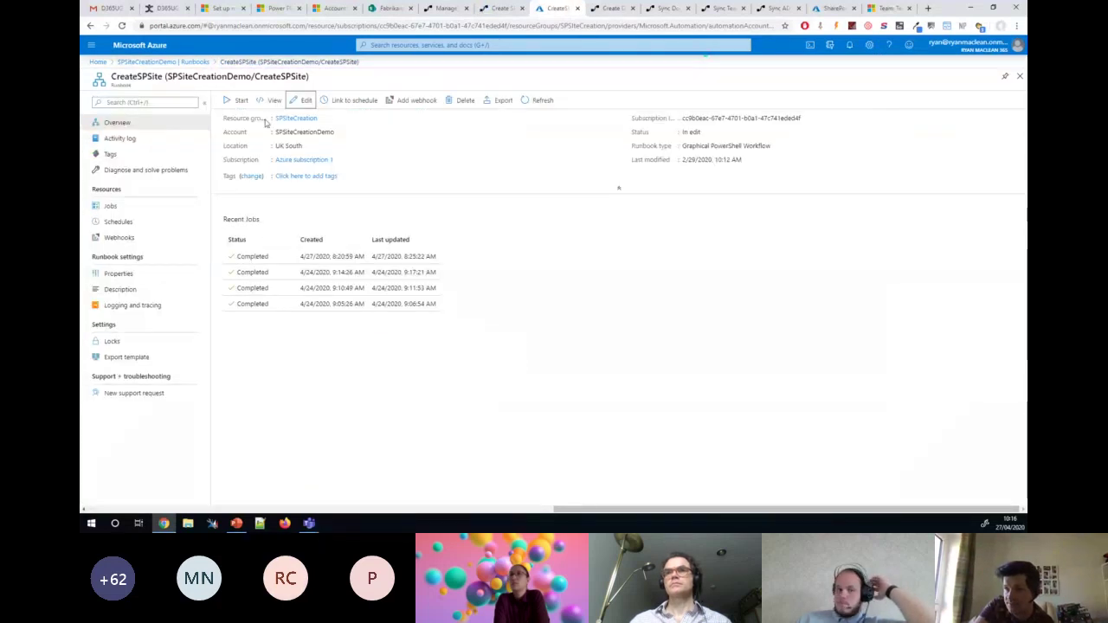
left_click(535, 100)
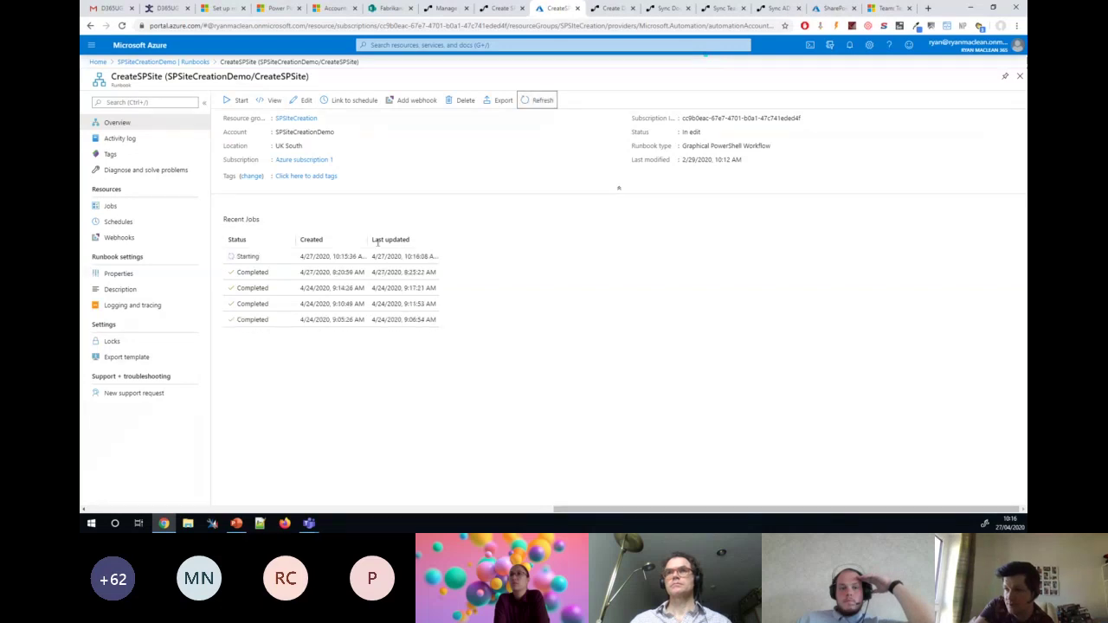
Check the Coho Winery account's SharePoint fields, then switch to PowerPoint and show slide 8, Creating Document Libraries
left_click(333, 8)
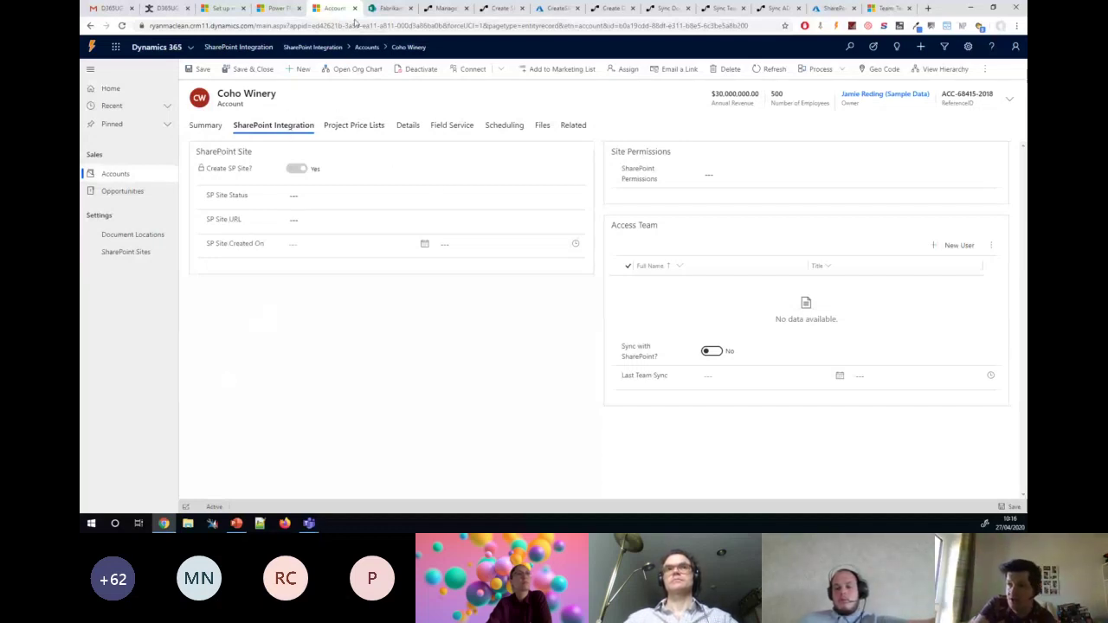
left_click(236, 522)
left_click(104, 400)
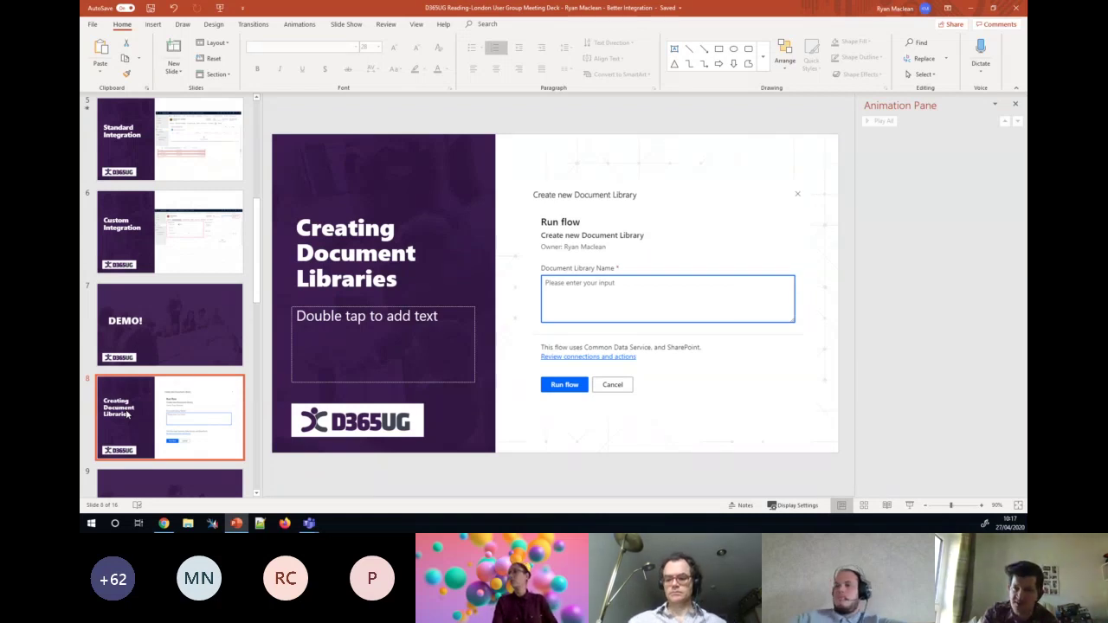
Switch to the Create new Document Library flow in Power Automate and review its record trigger and the Get Related SP Site filter query
left_click(165, 524)
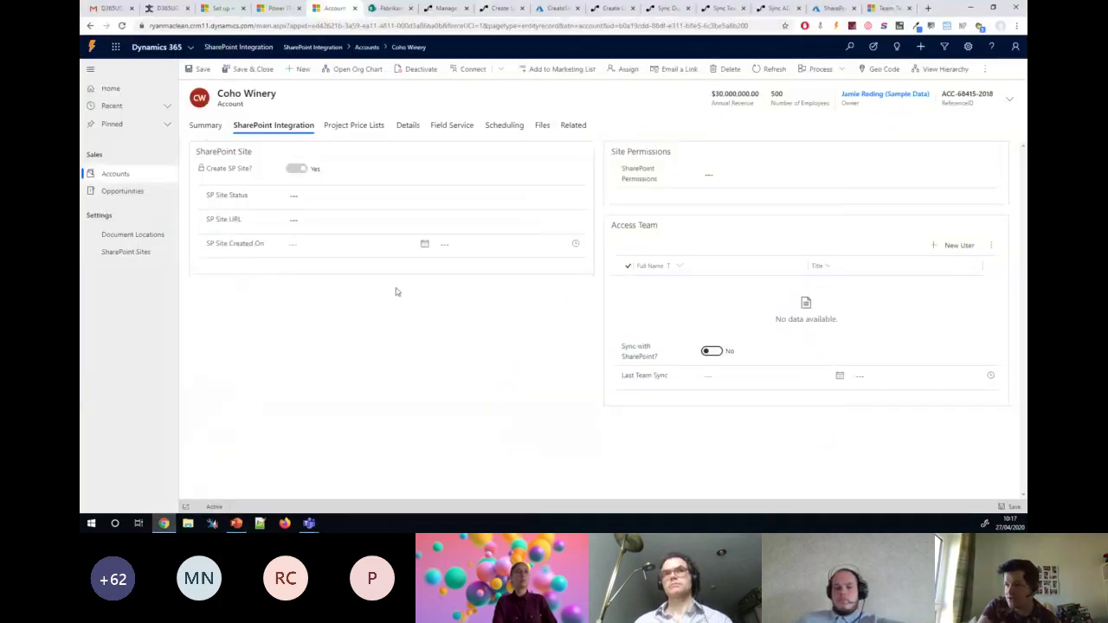
left_click(493, 9)
left_click(604, 11)
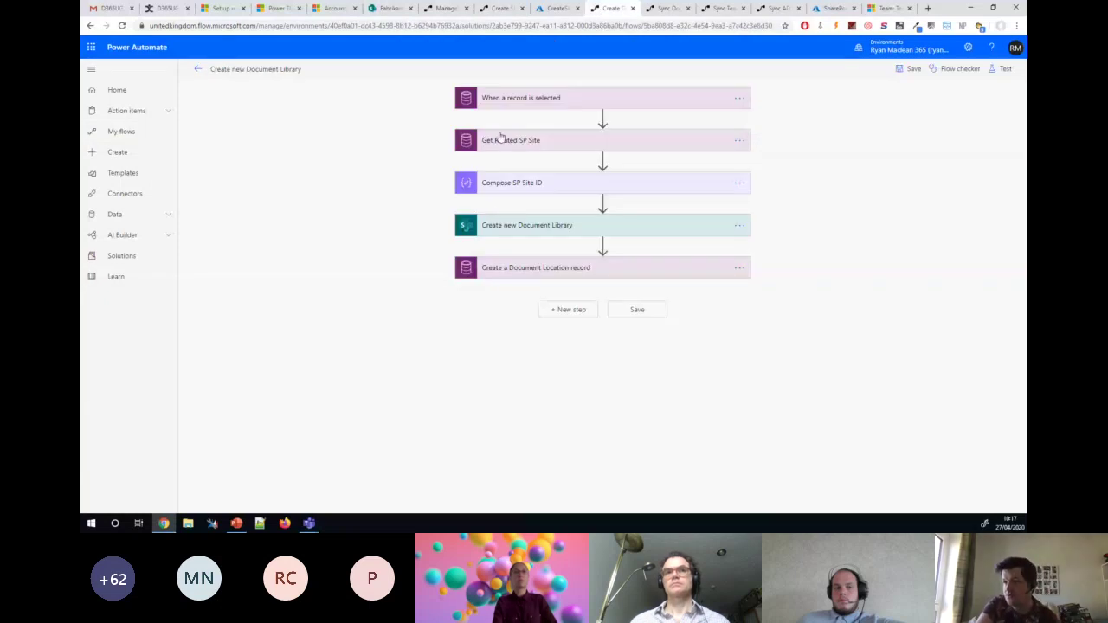
left_click(511, 104)
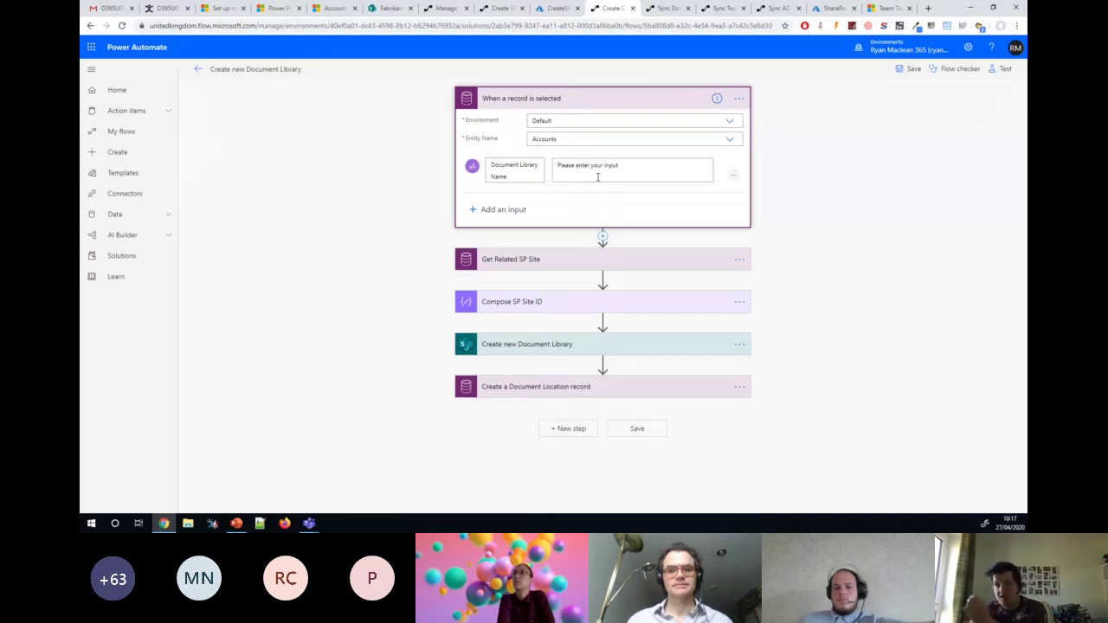
left_click(507, 259)
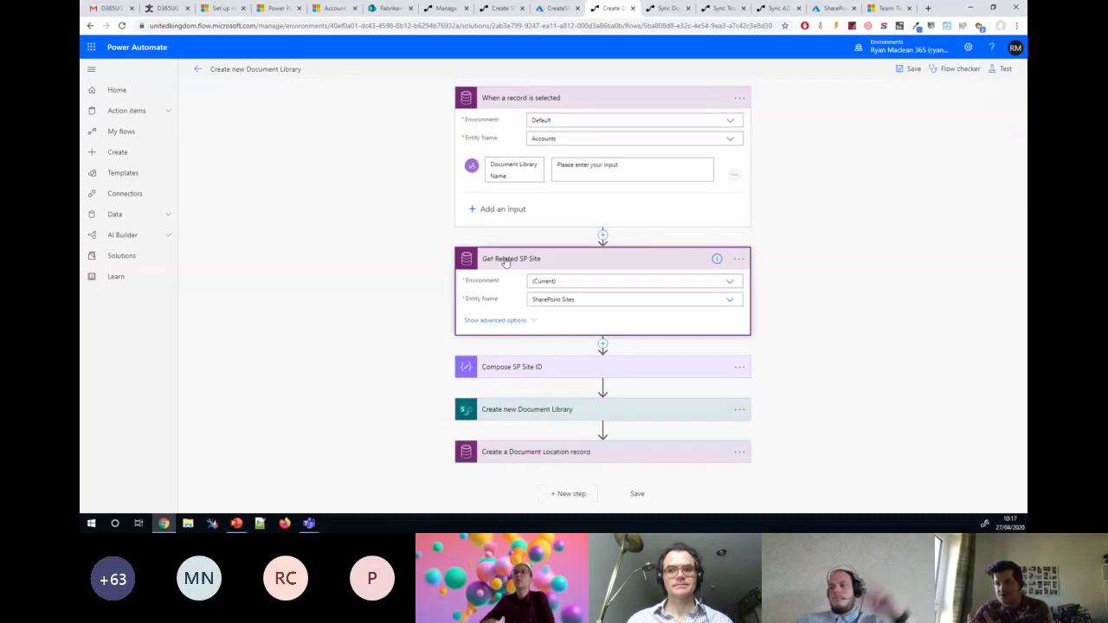
left_click(522, 320)
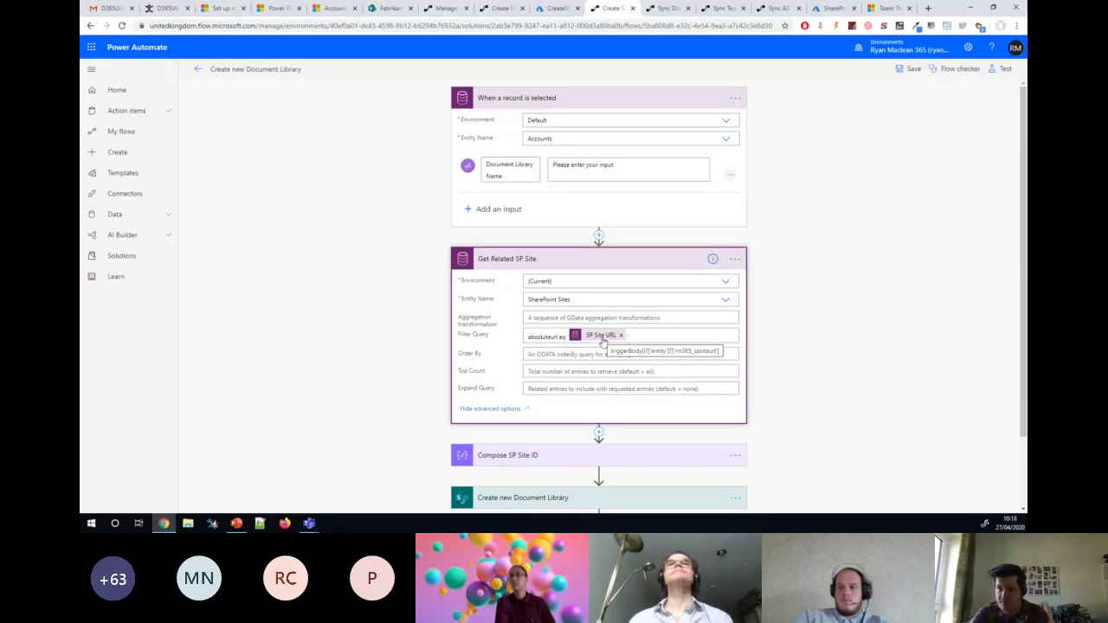
Switch to Dynamics 365, view the Active SharePoint Sites list and reopen the Coho Winery account's SharePoint Integration details
left_click(333, 7)
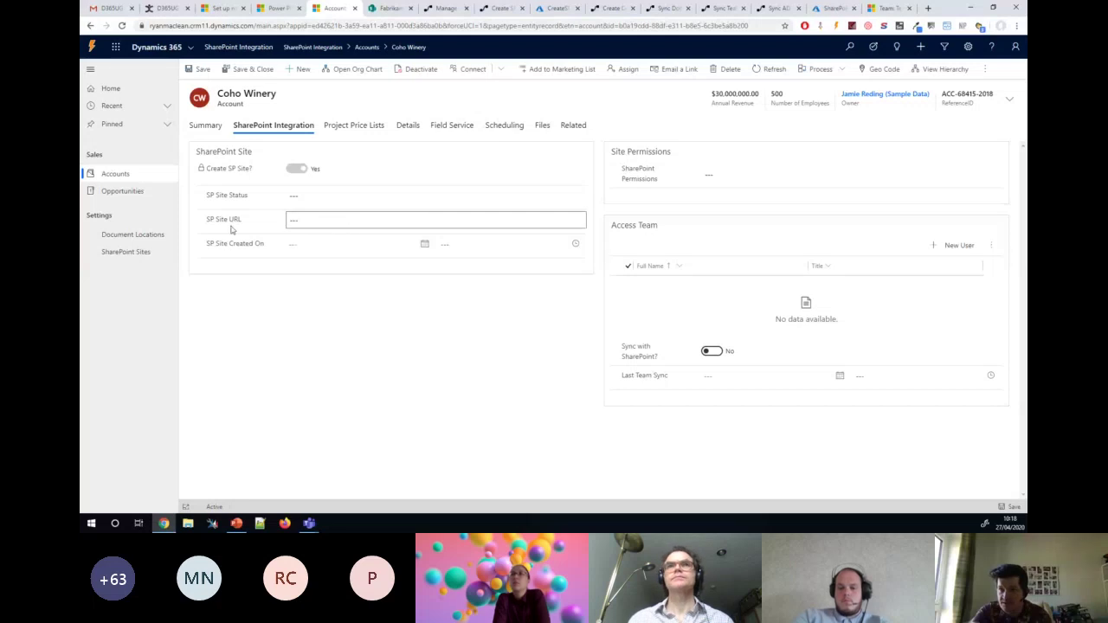
left_click(139, 252)
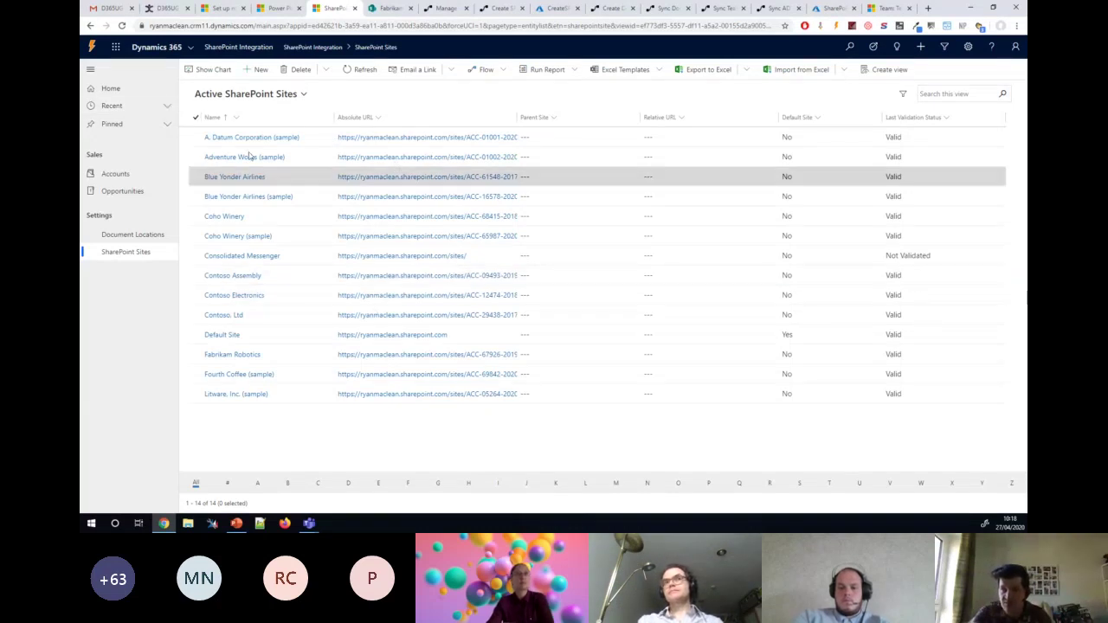
left_click(162, 104)
left_click(139, 142)
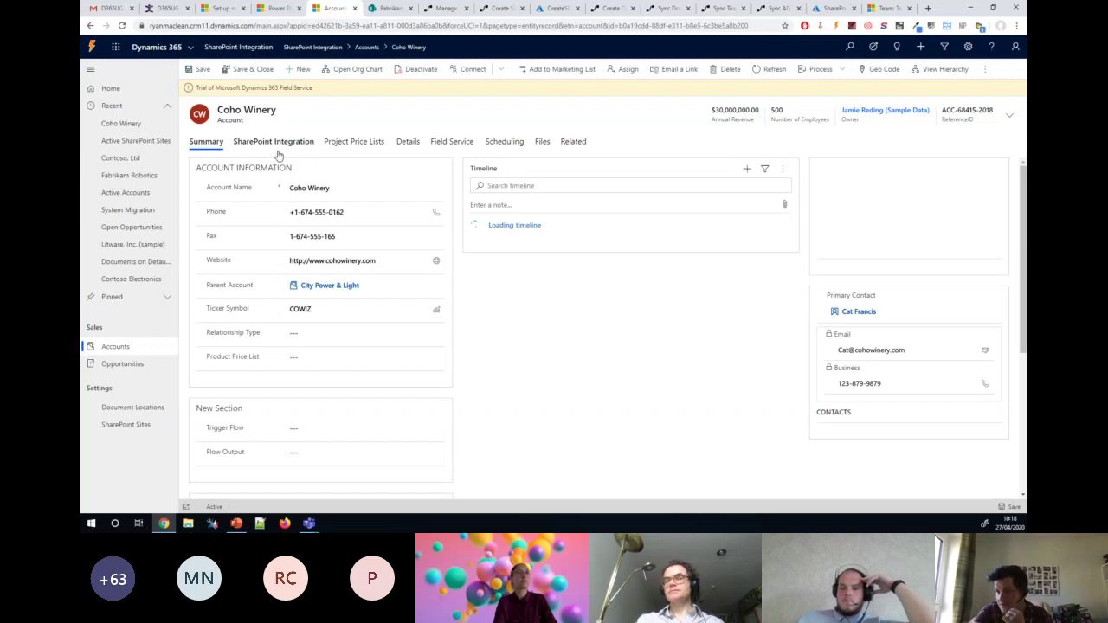
left_click(305, 146)
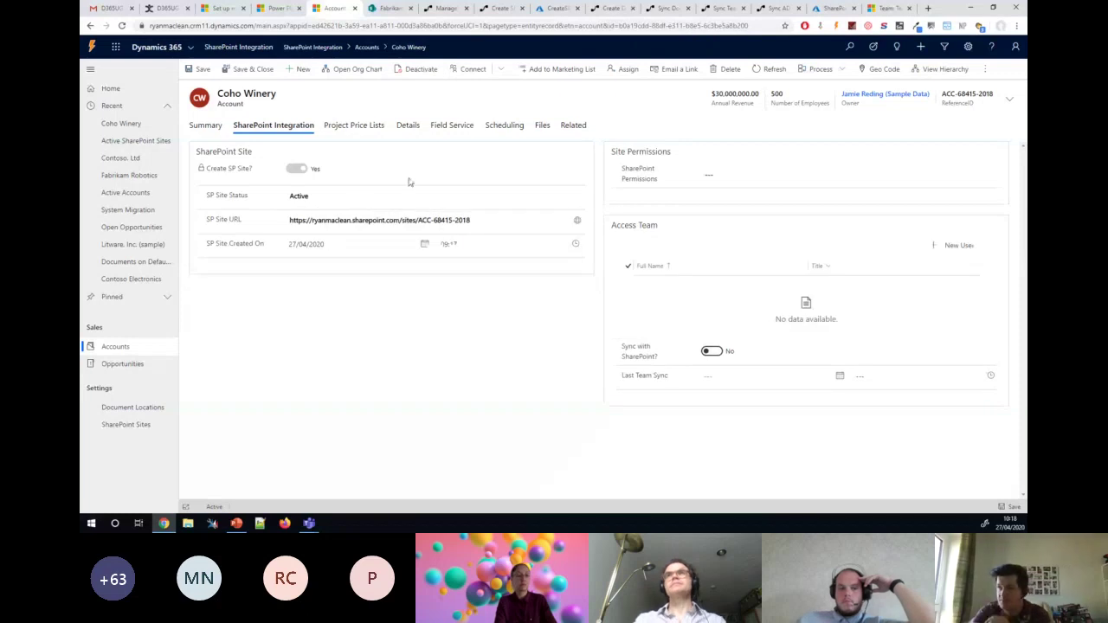
Return to the Create new Document Library flow and review the Compose SP Site ID expression and the Create new Document Library request
left_click(595, 9)
scroll(586, 232, "down", 2)
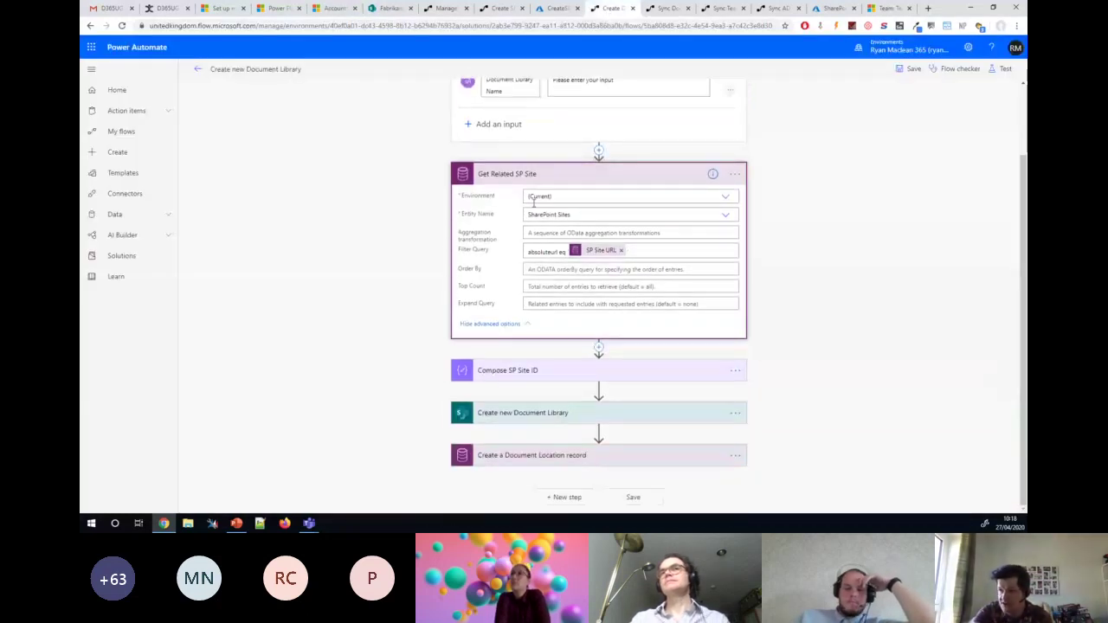
left_click(511, 370)
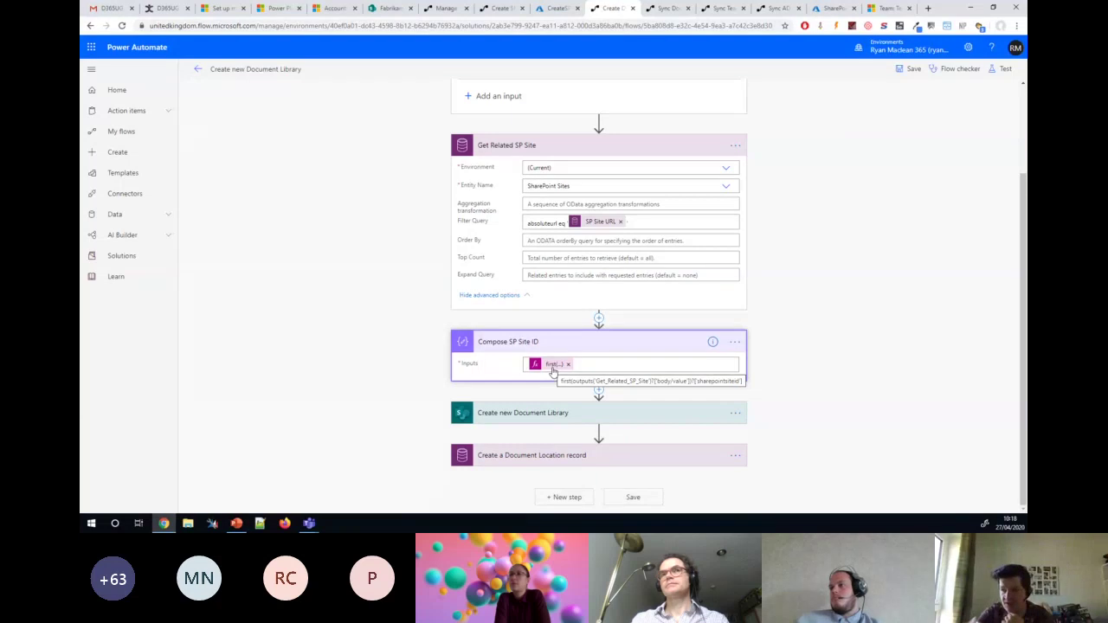
left_click(547, 417)
scroll(474, 358, "down", 3)
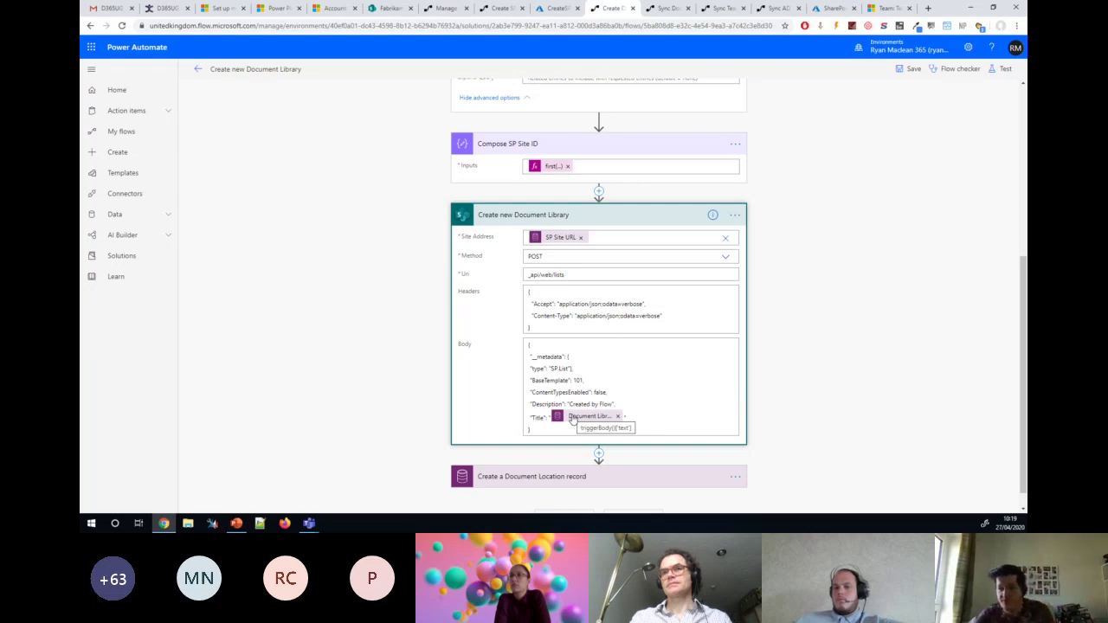
Expand the Create a Document Location record action with its advanced options and review its relative URL, parent site and regarding fields
left_click(555, 477)
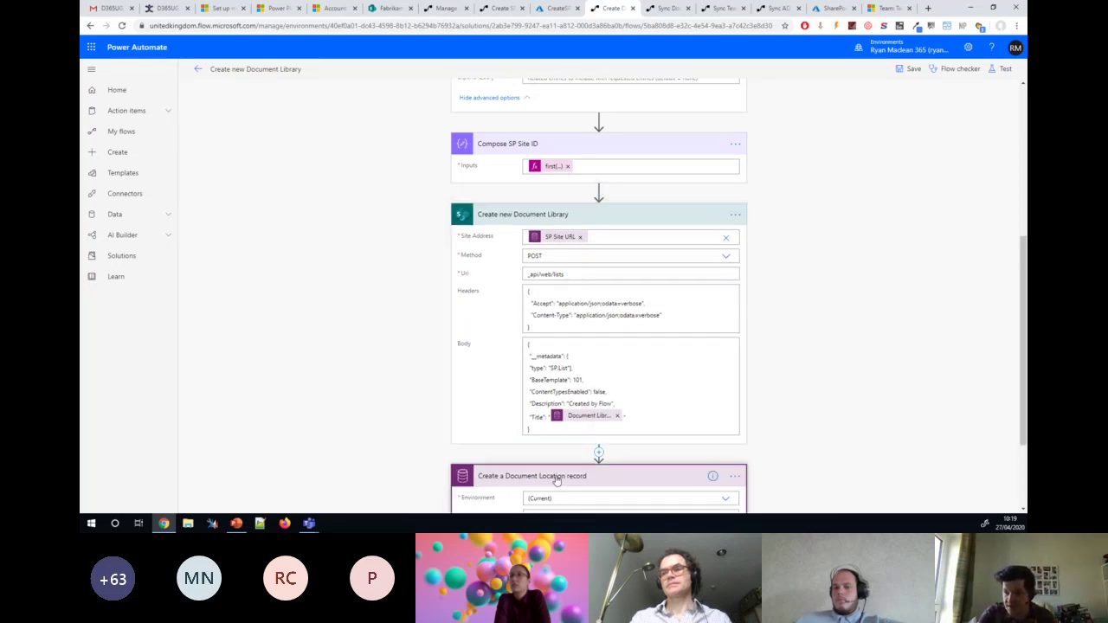
scroll(544, 395, "down", 2)
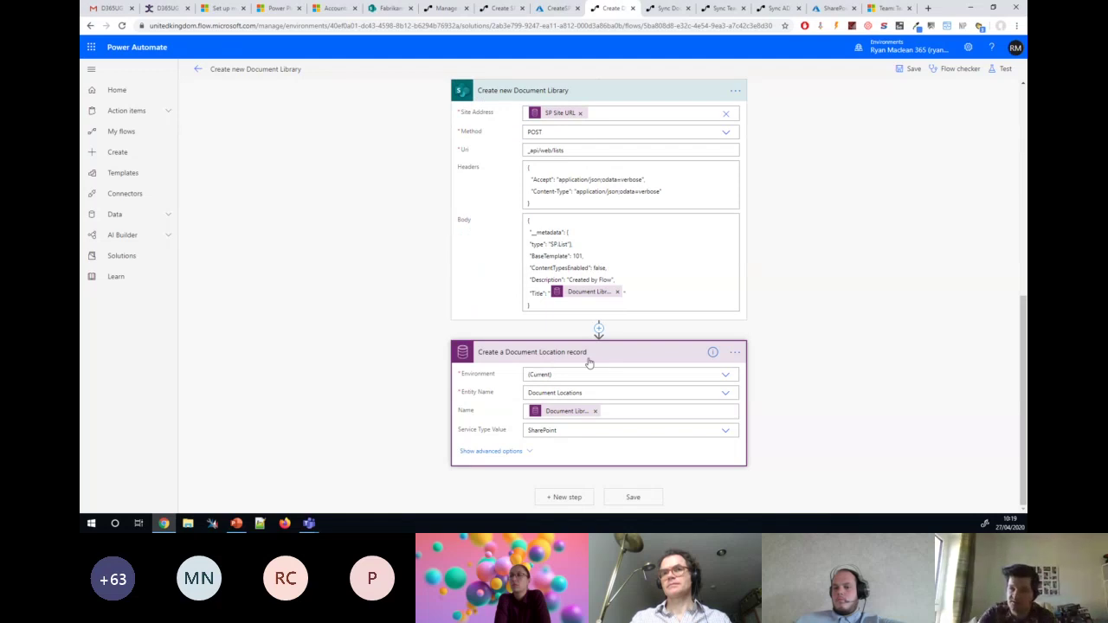
left_click(527, 451)
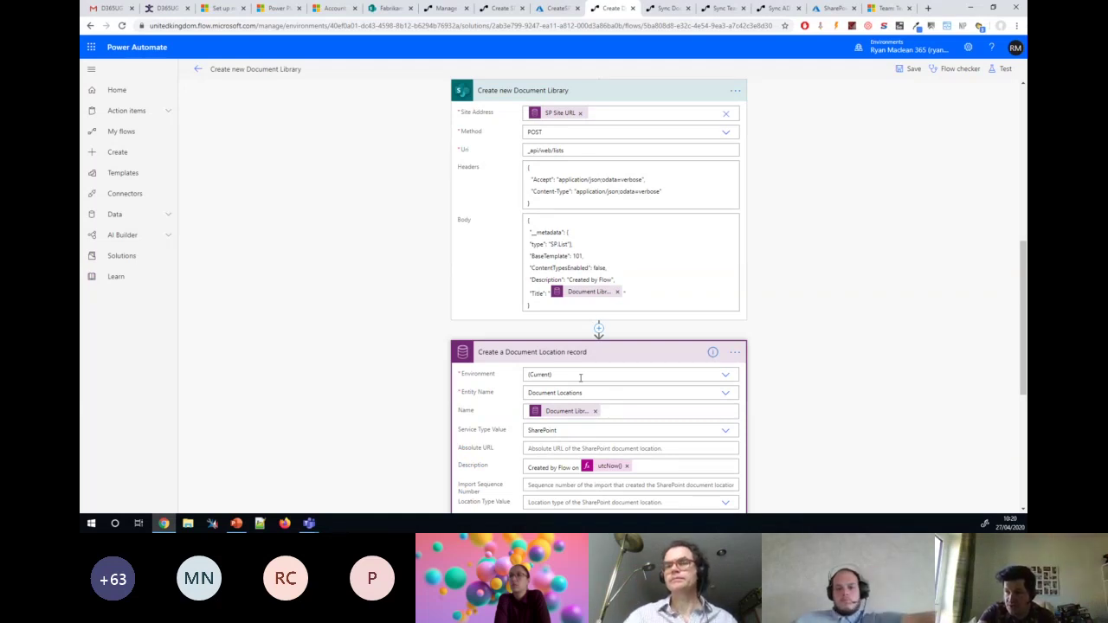
scroll(557, 395, "down", 2)
scroll(556, 396, "down", 2)
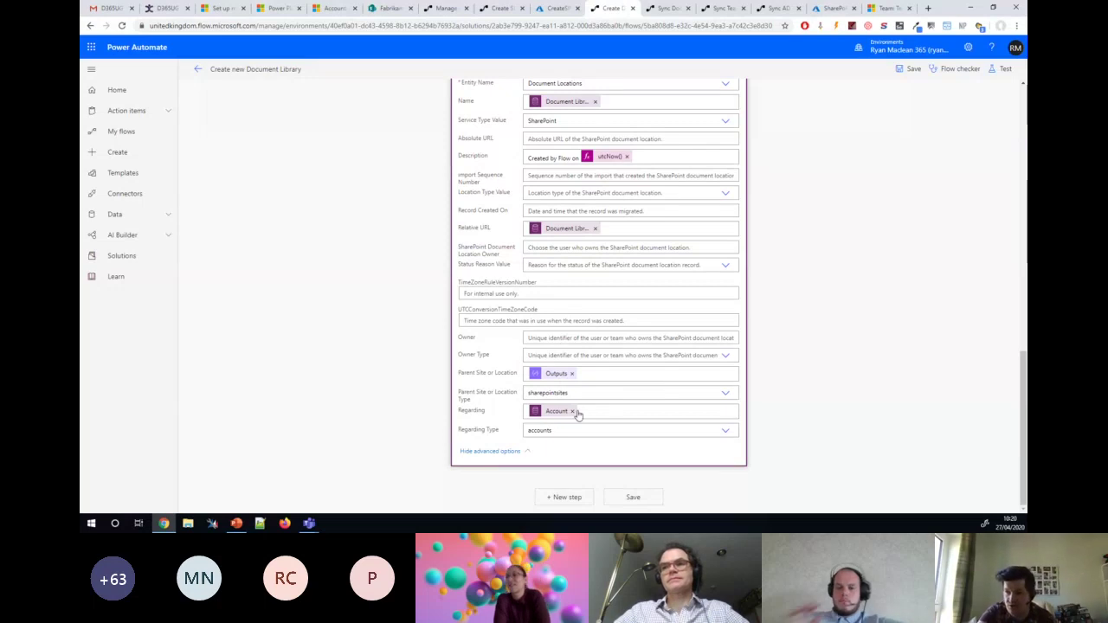
scroll(578, 414, "up", 3)
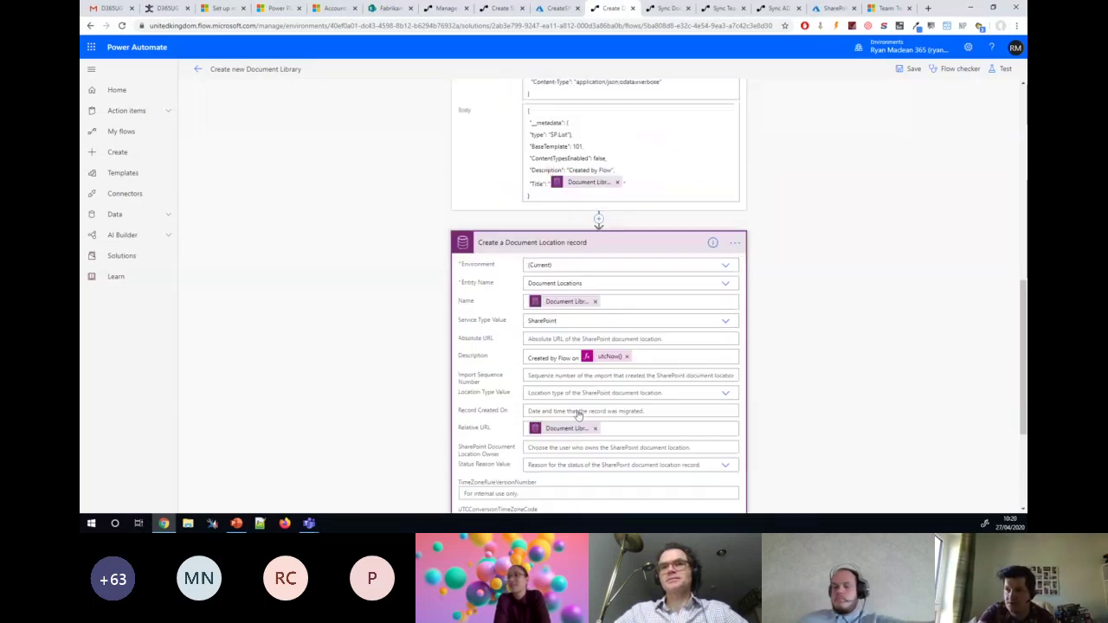
scroll(577, 414, "up", 2)
Switch to the Coho Winery account in Dynamics 365, show its files and check the available document locations
left_click(327, 9)
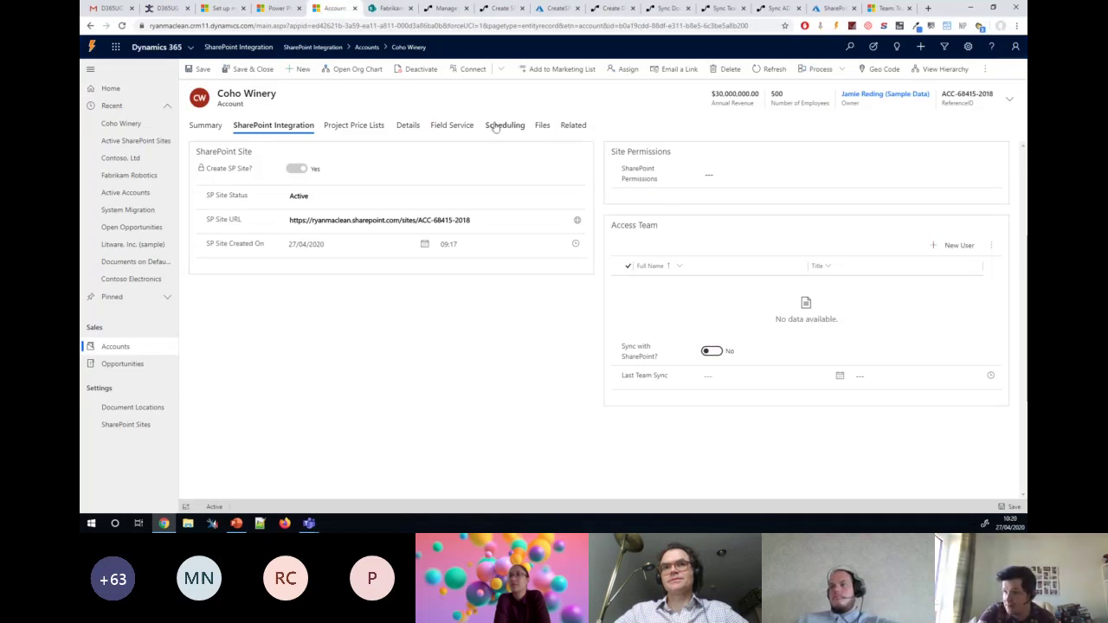
left_click(542, 126)
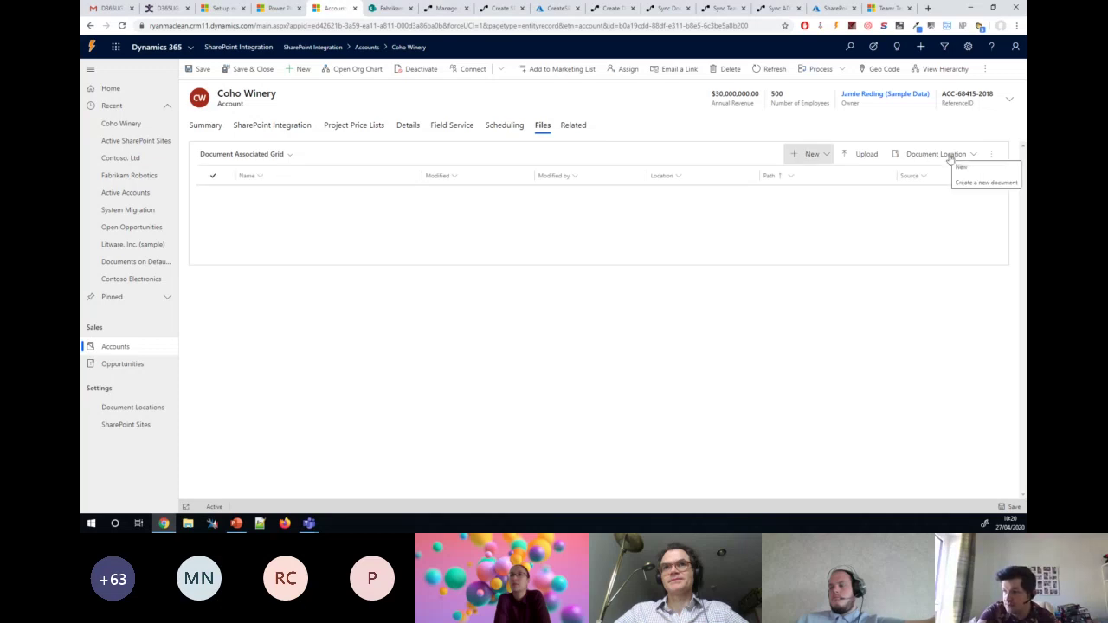
left_click(973, 156)
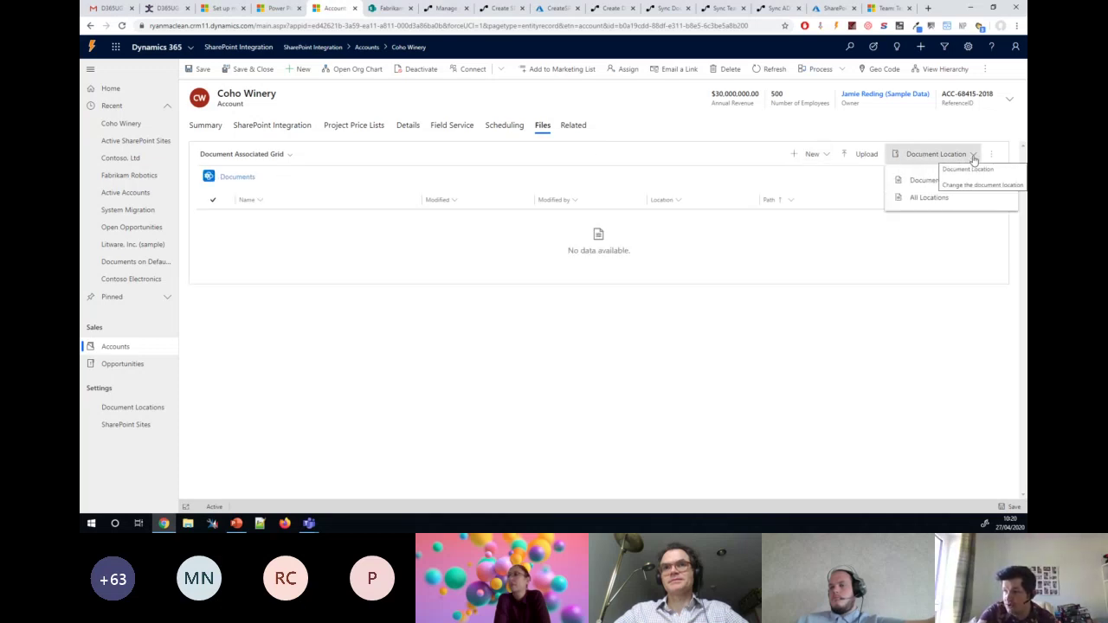
left_click(930, 198)
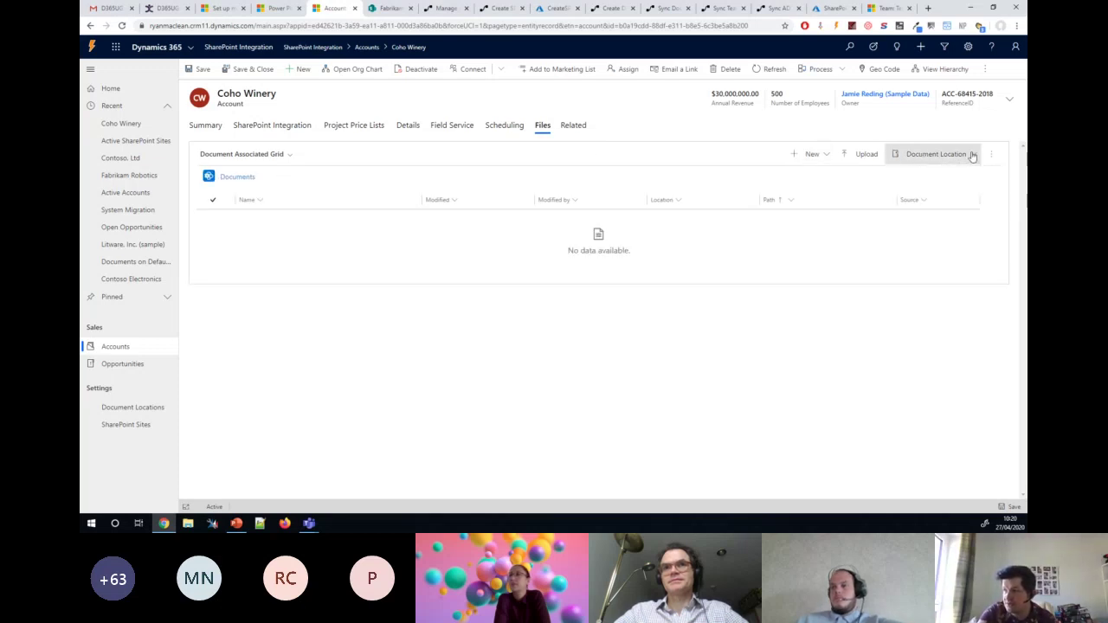
Run the Create new Document Library flow on the Coho Winery account with the document library name Contracts
left_click(984, 69)
left_click(944, 126)
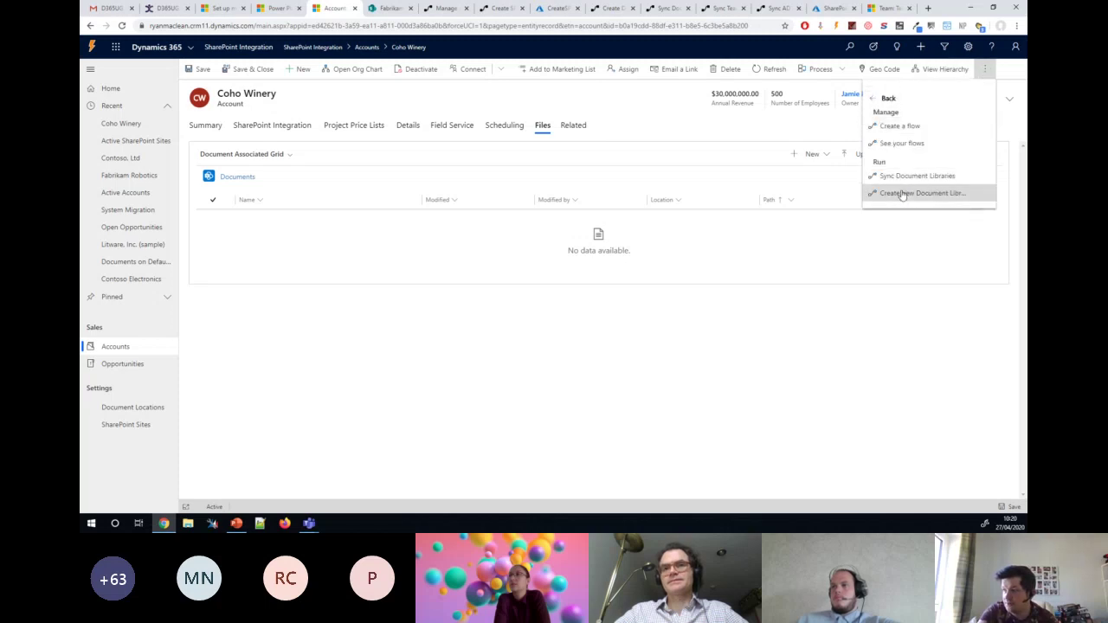
left_click(900, 200)
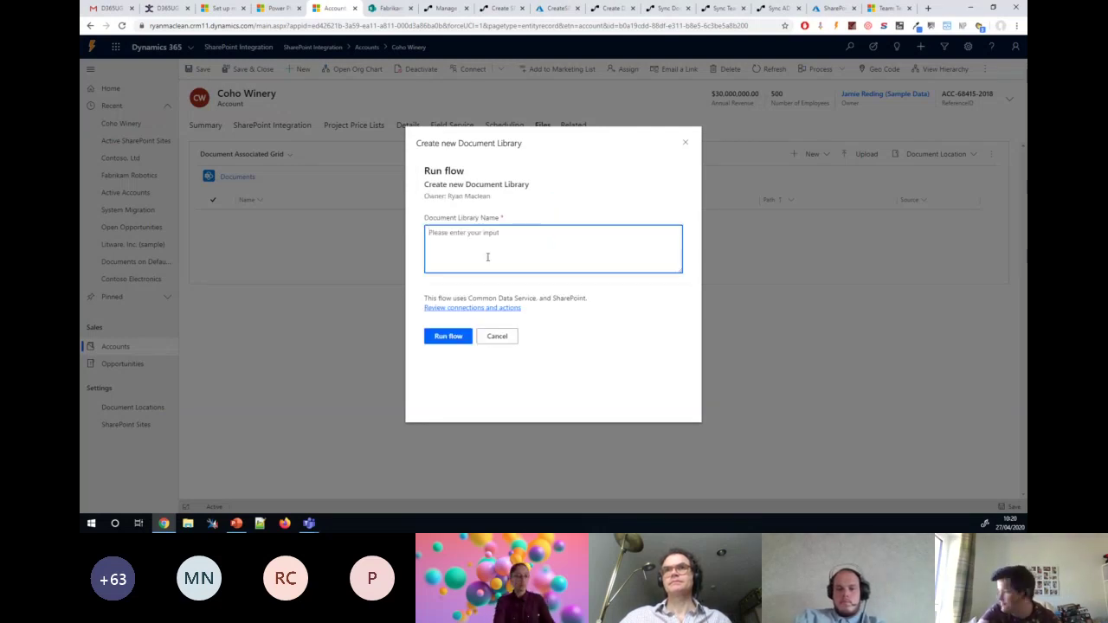
type("Contracts")
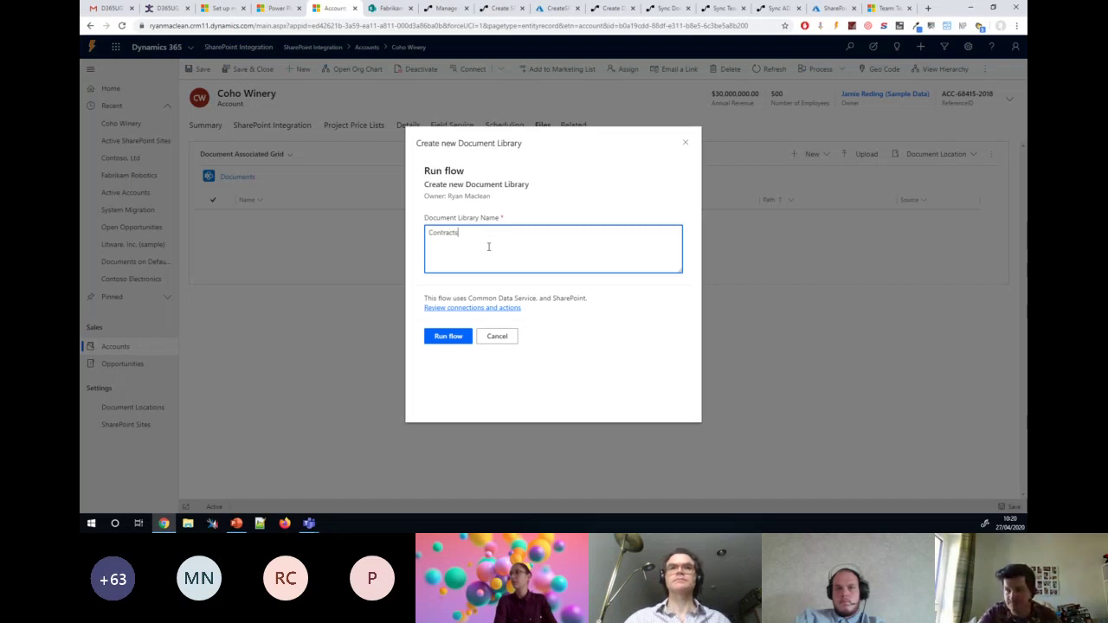
left_click(453, 341)
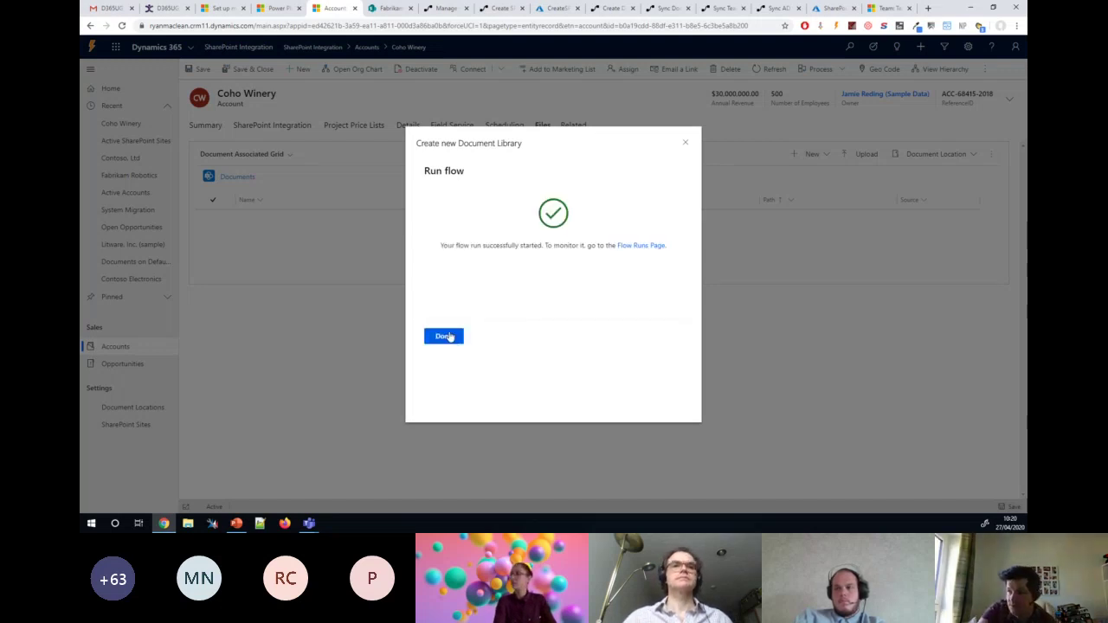
left_click(446, 336)
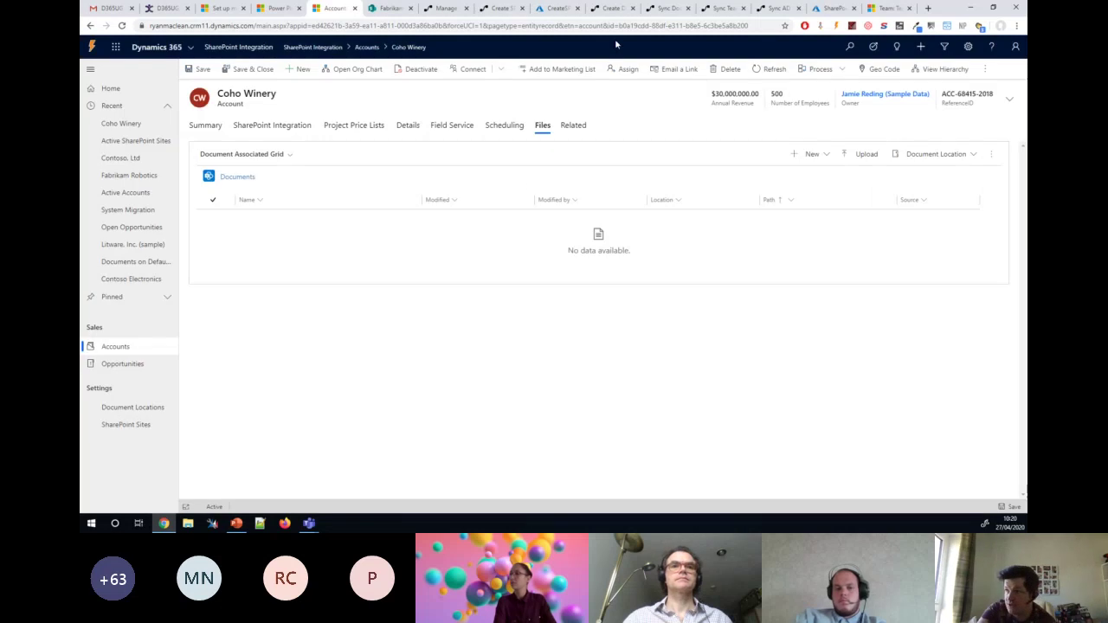
Switch to the Create new Document Library flow in Power Automate, go back to its details page and refresh its run history
left_click(610, 8)
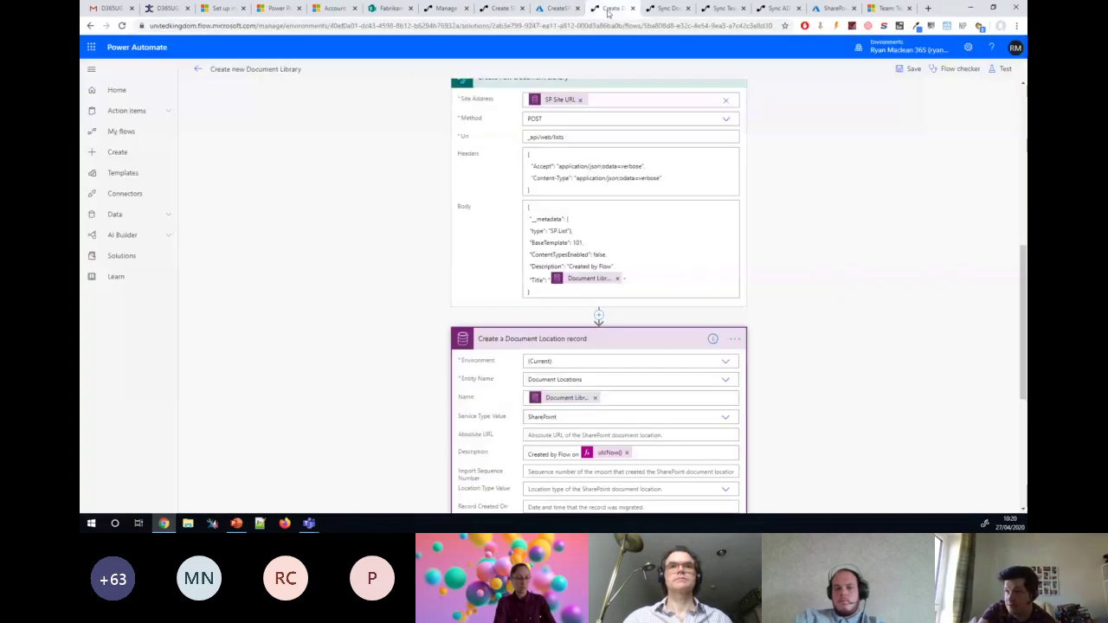
left_click(197, 68)
left_click(601, 111)
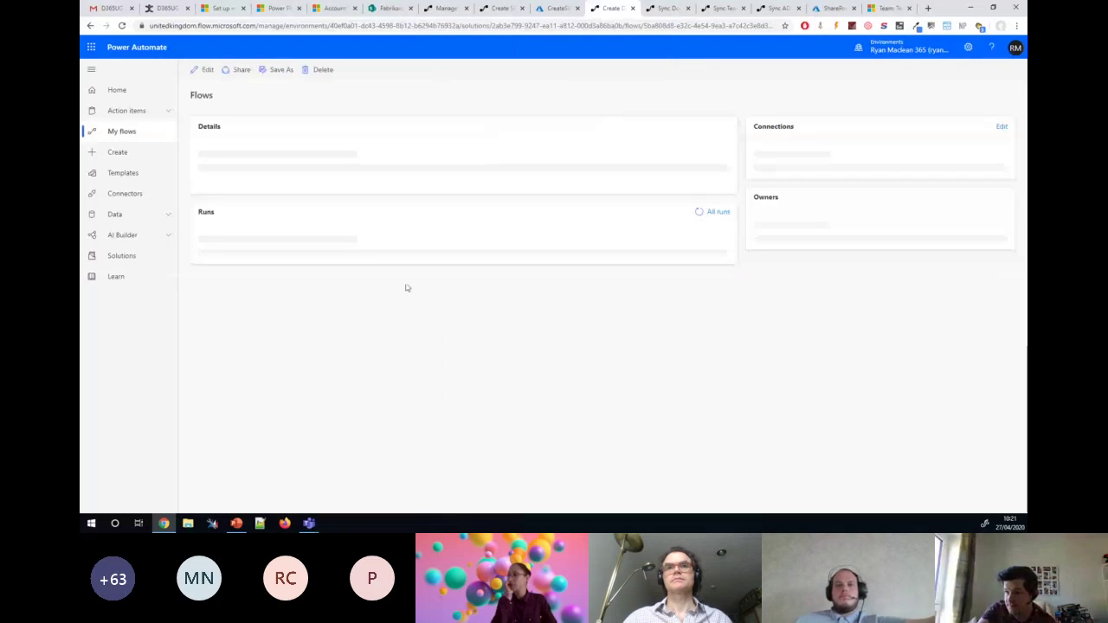
left_click(700, 308)
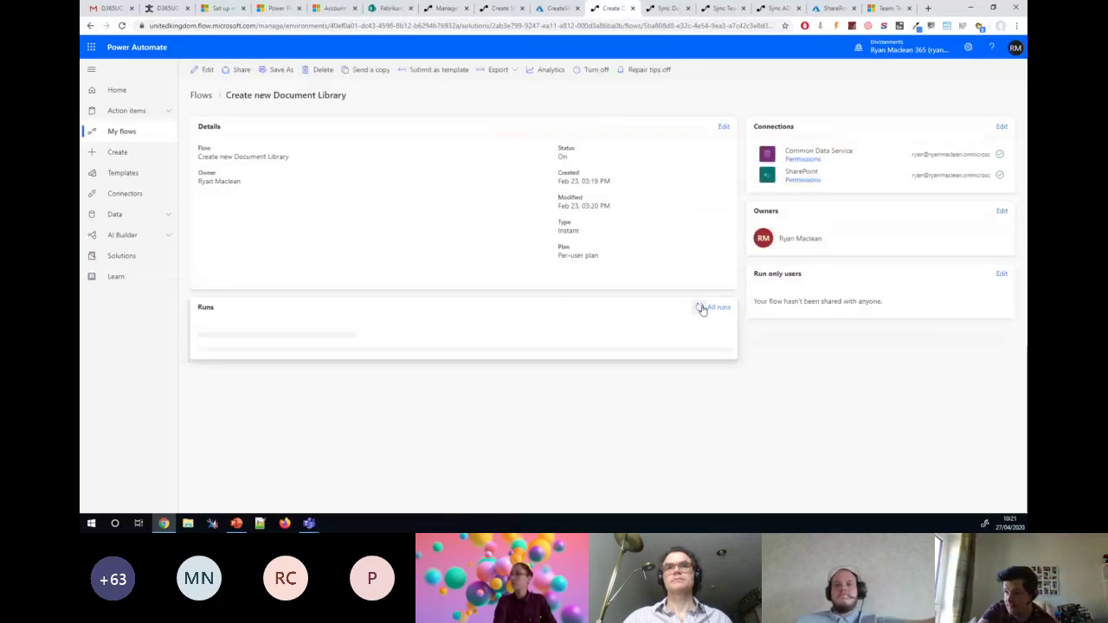
Check the flow's run history in Power Automate and the Coho Winery account's document locations in Dynamics 365, choosing All Locations
left_click(700, 308)
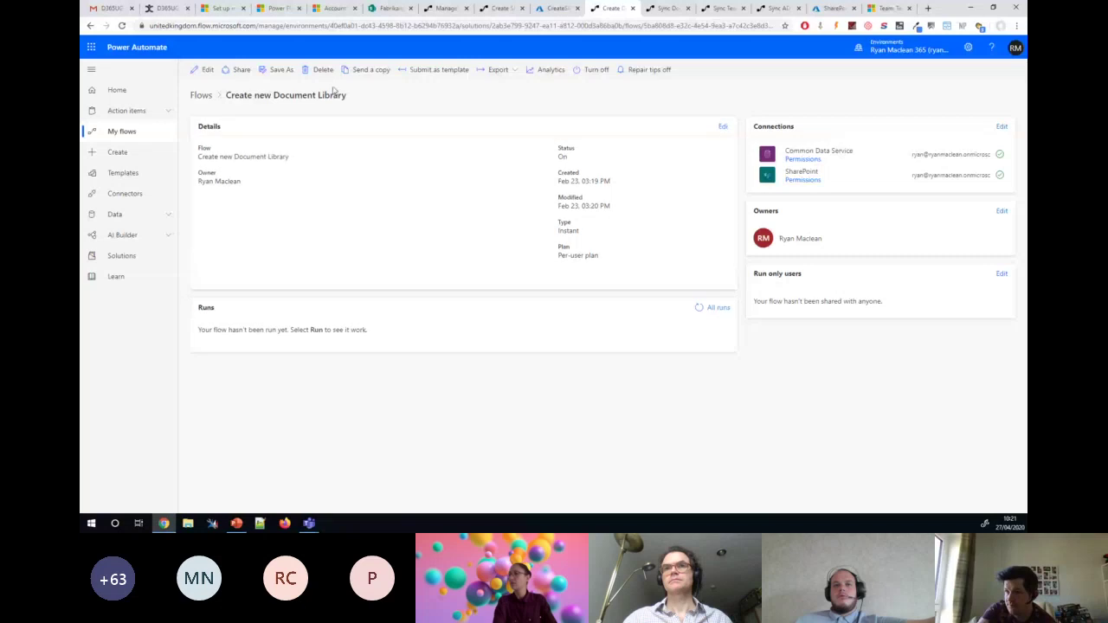
left_click(351, 9)
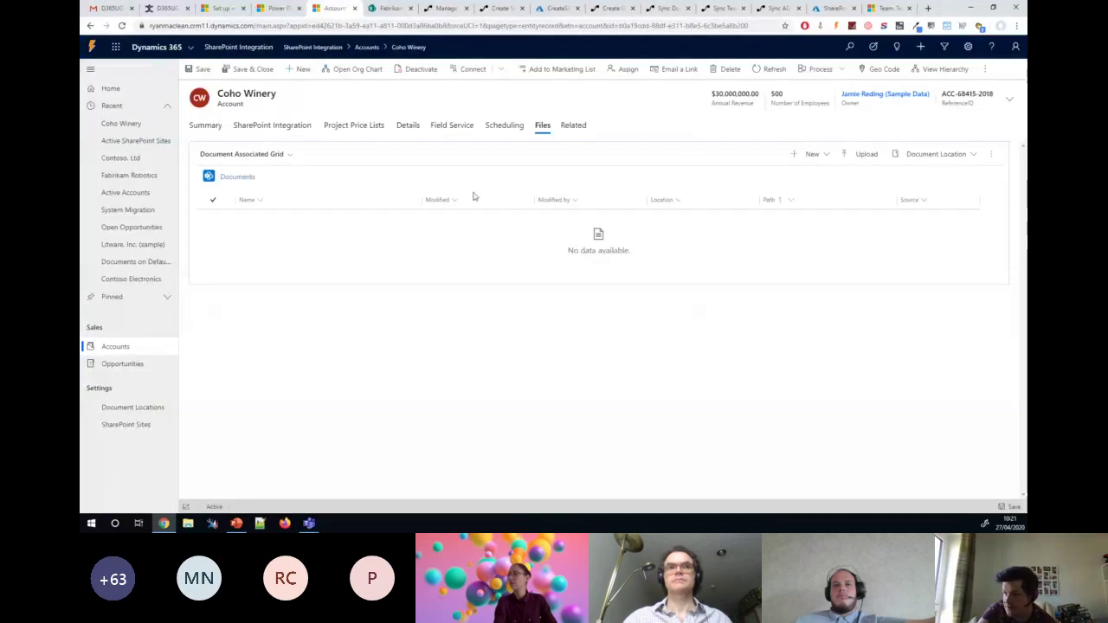
left_click(935, 156)
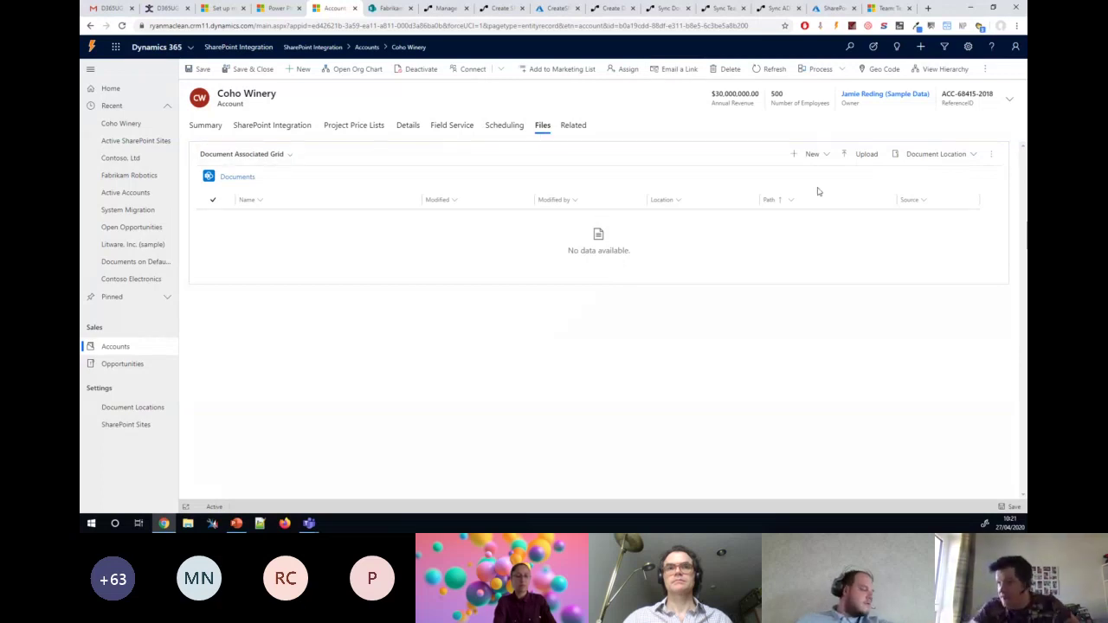
left_click(911, 156)
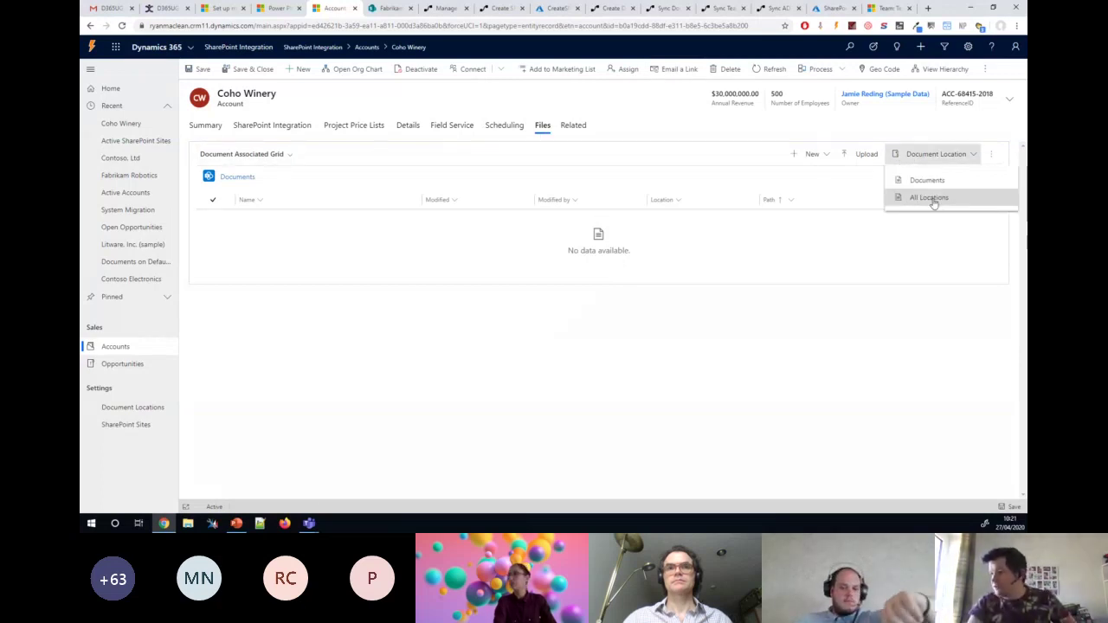
left_click(917, 197)
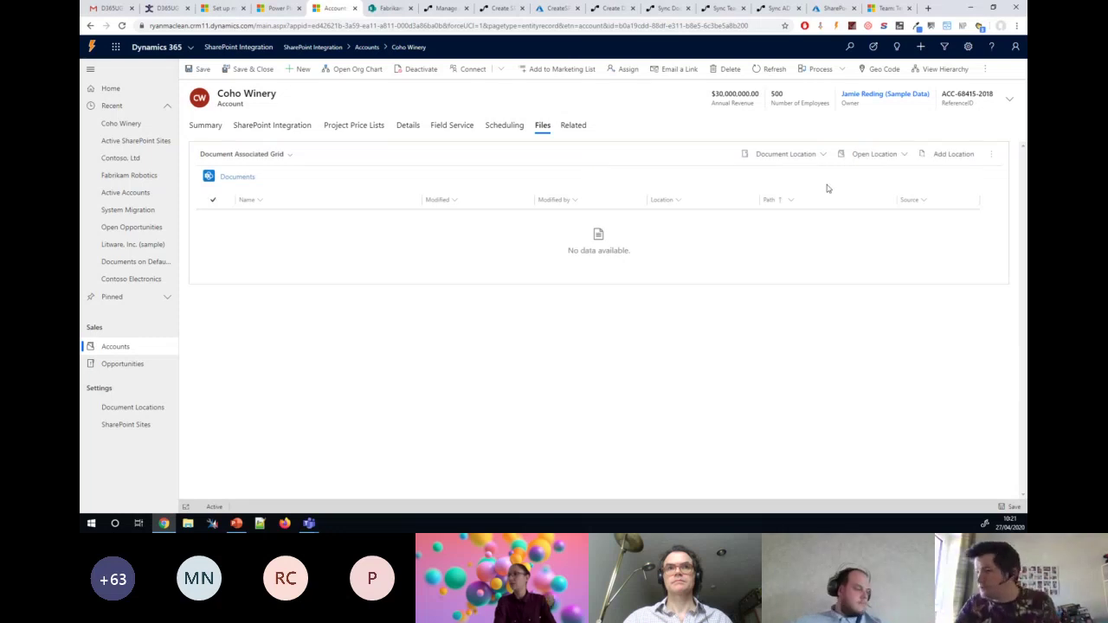
left_click(800, 156)
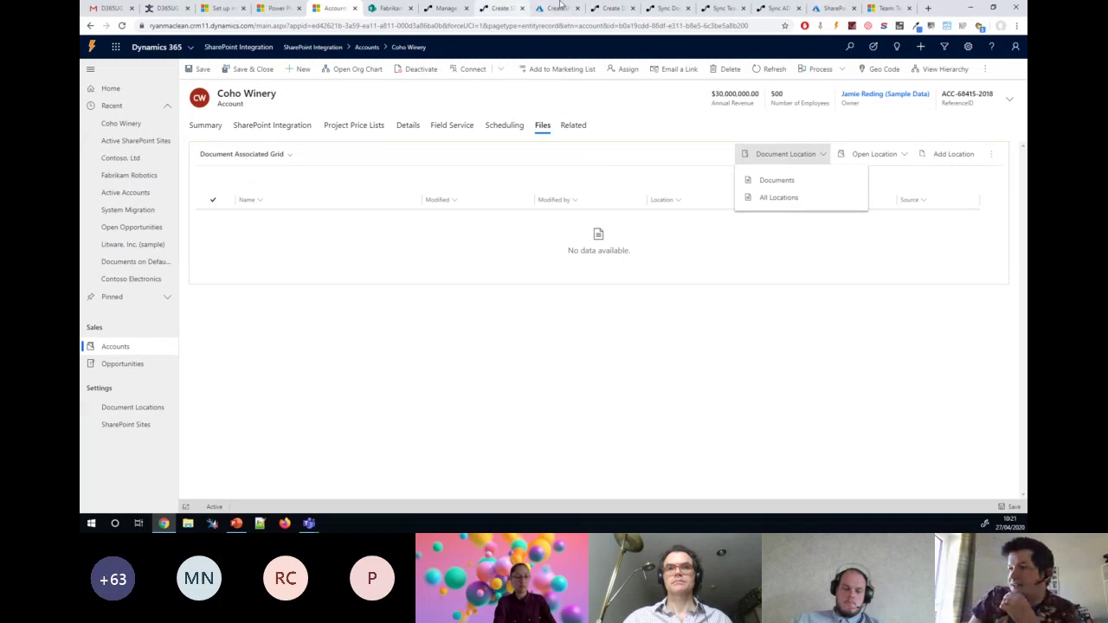
left_click(611, 7)
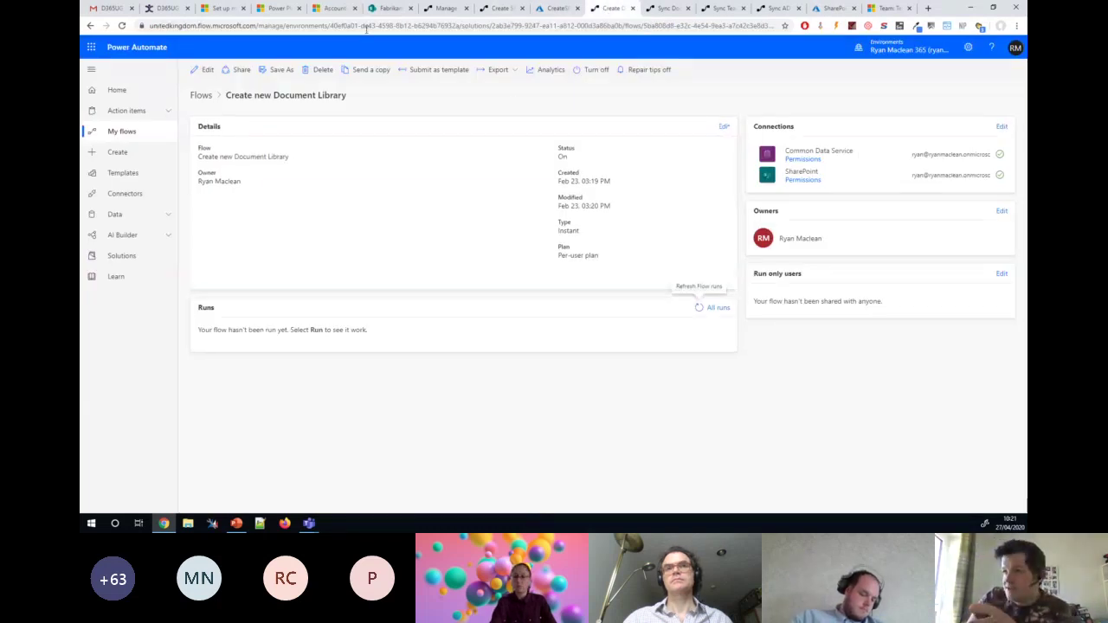
left_click(334, 8)
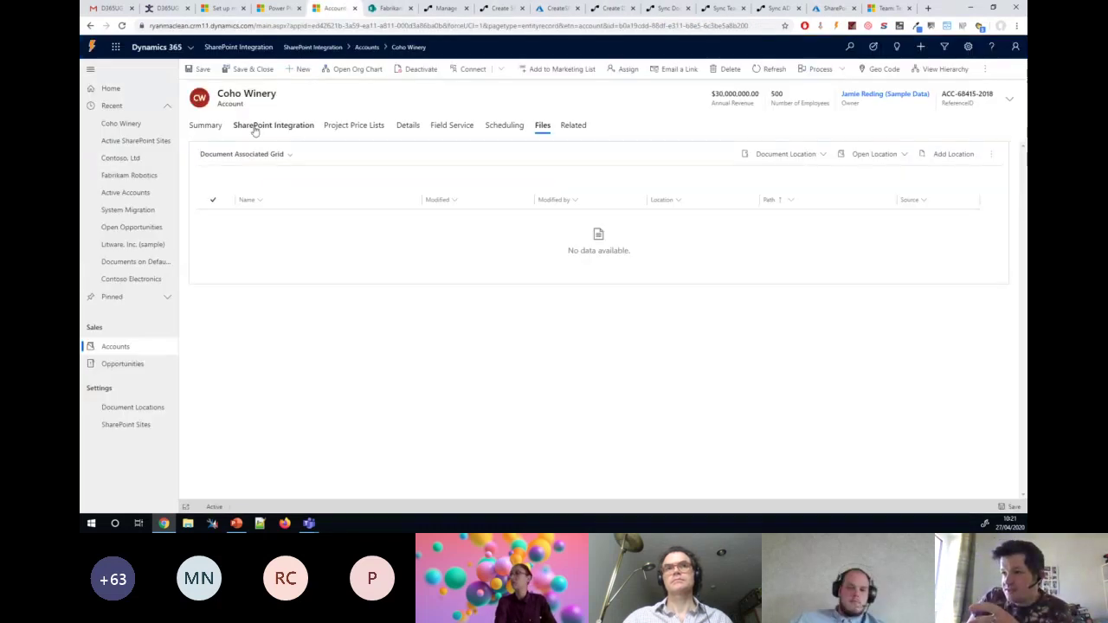
Open the Coho Winery SharePoint site from the account's SP Site URL, show its site contents and look in on the Sync Document Libraries flow
left_click(256, 127)
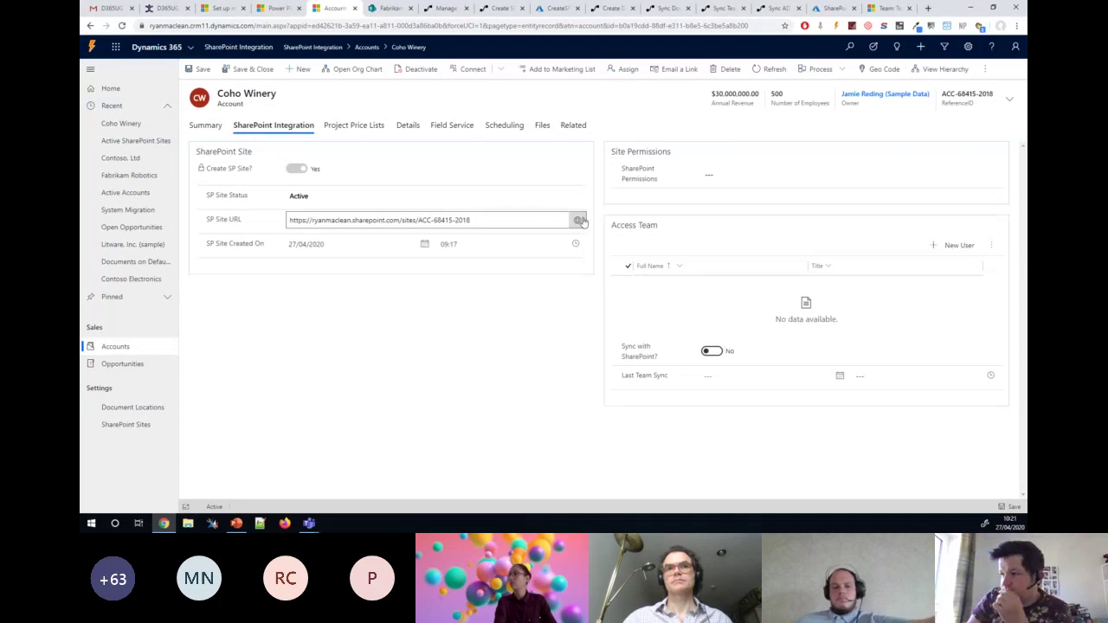
left_click(579, 220)
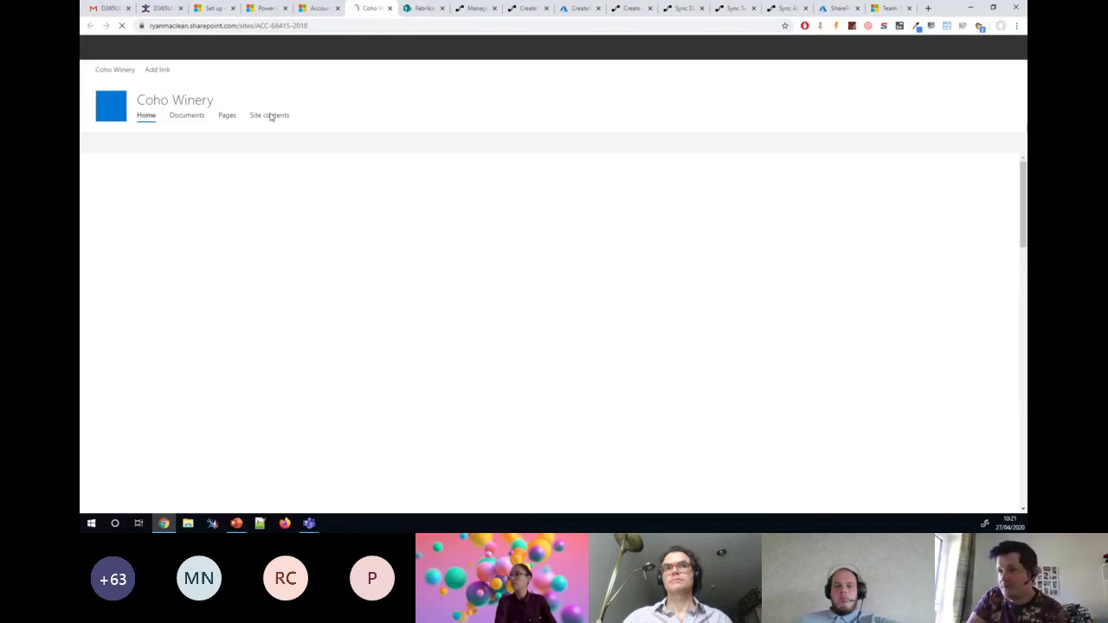
left_click(271, 117)
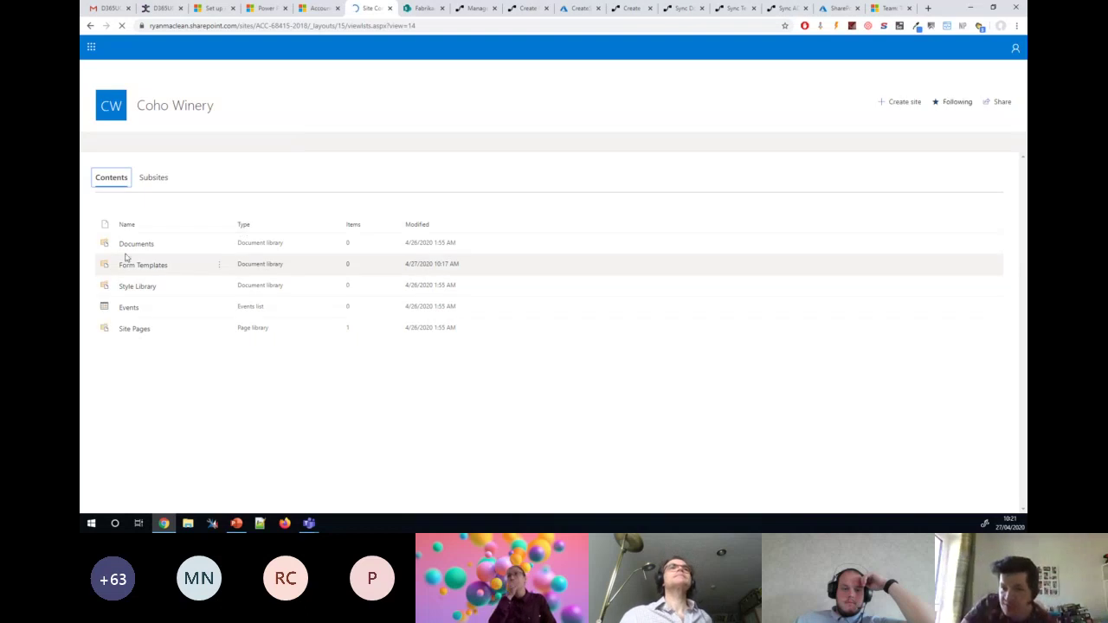
left_click(630, 8)
left_click(681, 9)
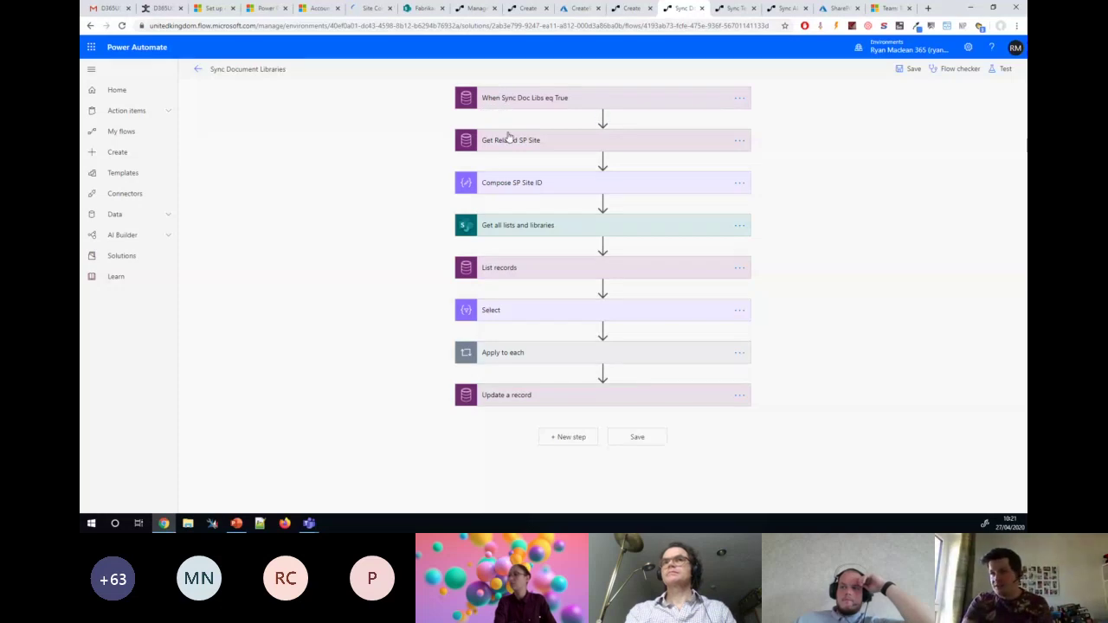
Switch back to the Coho Winery SharePoint site and create a document library named reports
left_click(376, 8)
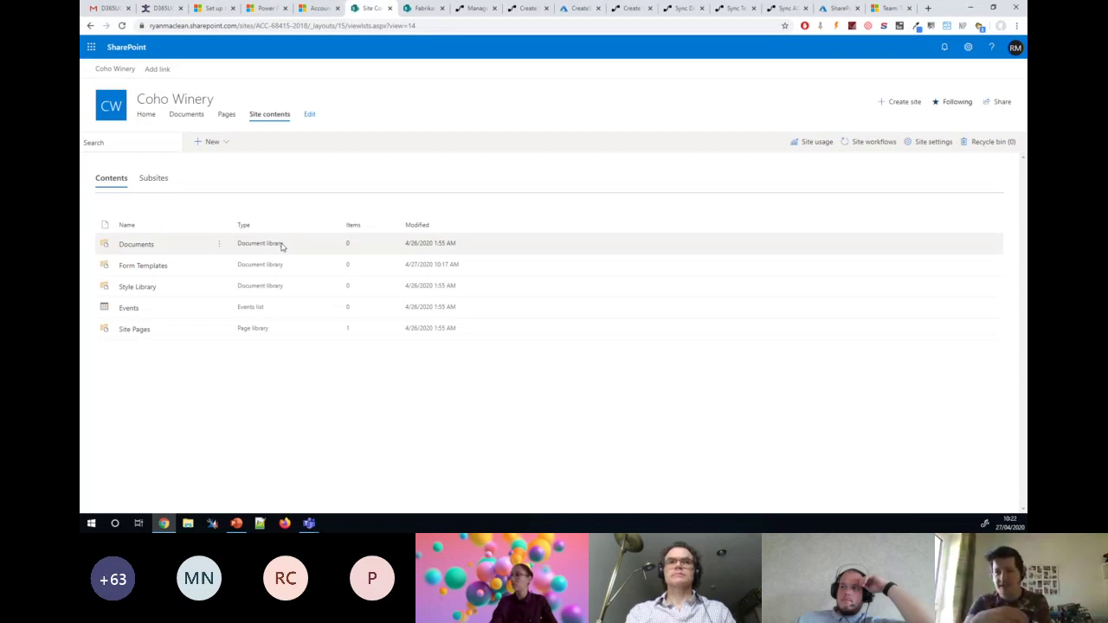
left_click(217, 144)
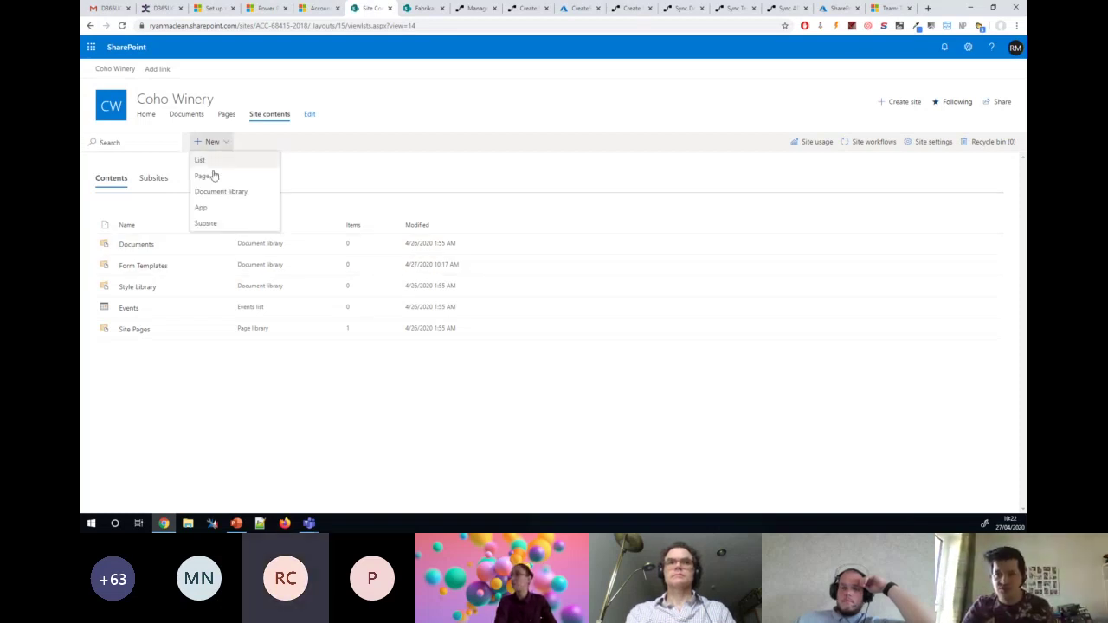
left_click(208, 192)
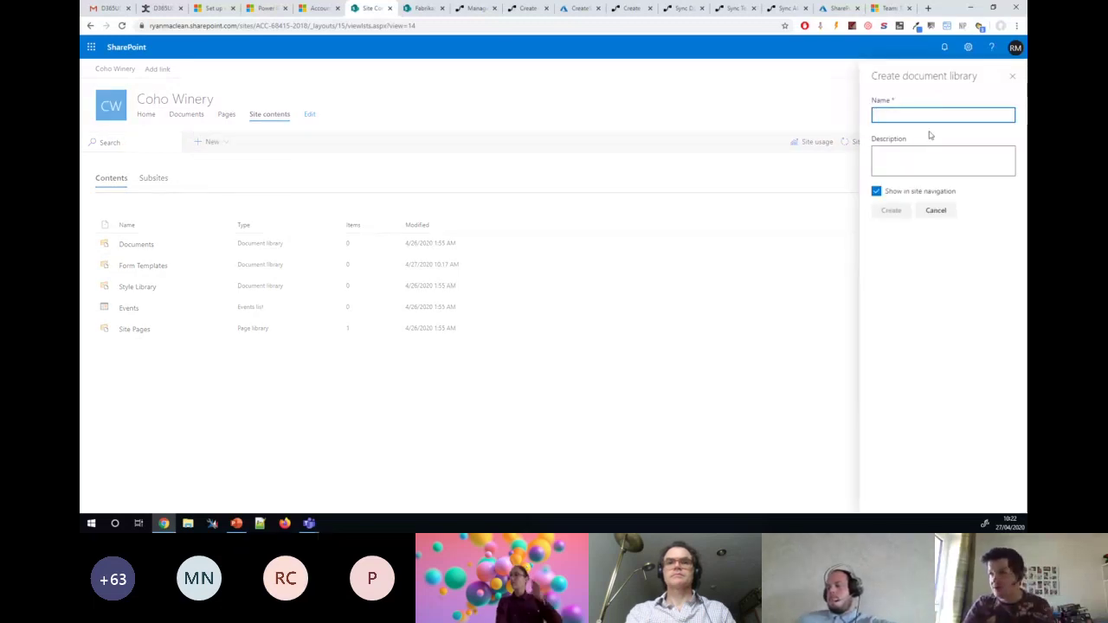
type("reports")
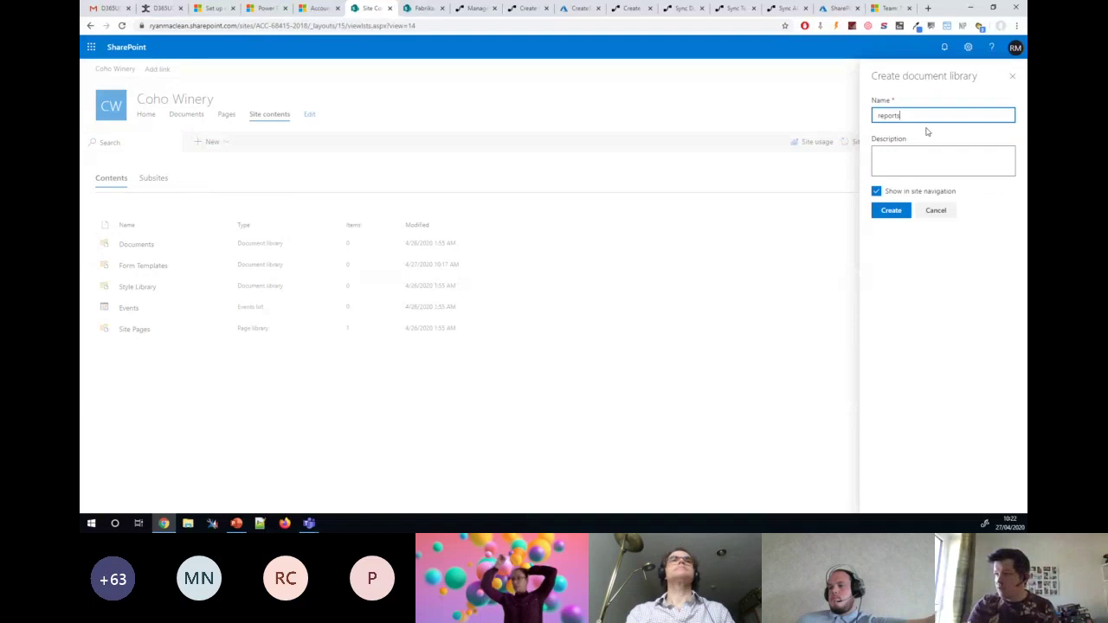
left_click(900, 211)
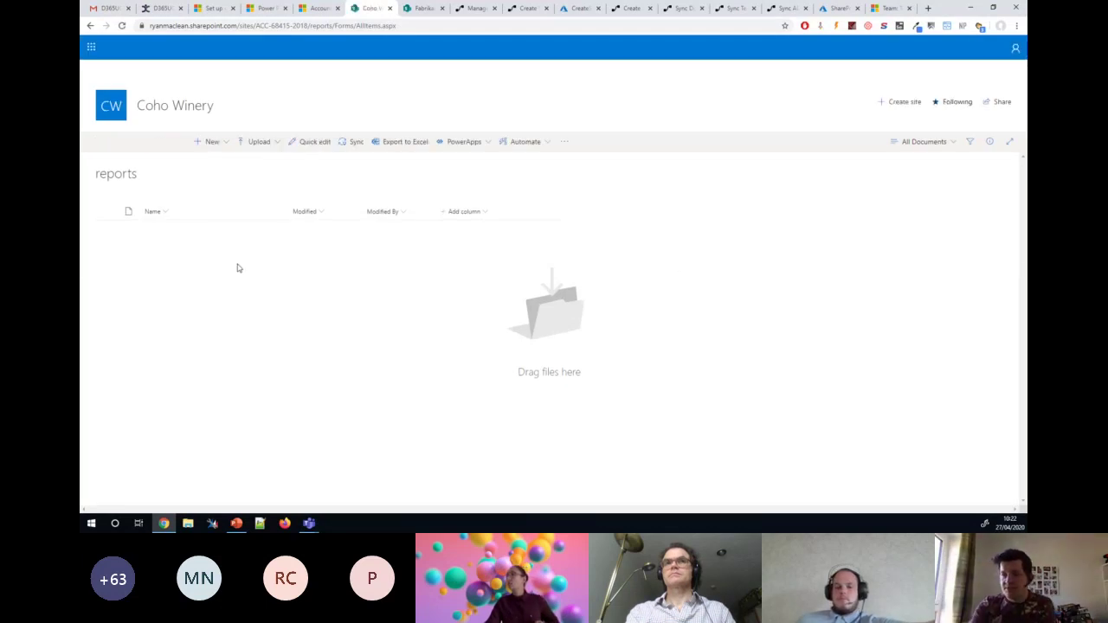
Switch to the Coho Winery account in Dynamics 365, show its files and recheck the available document locations
left_click(318, 9)
left_click(540, 128)
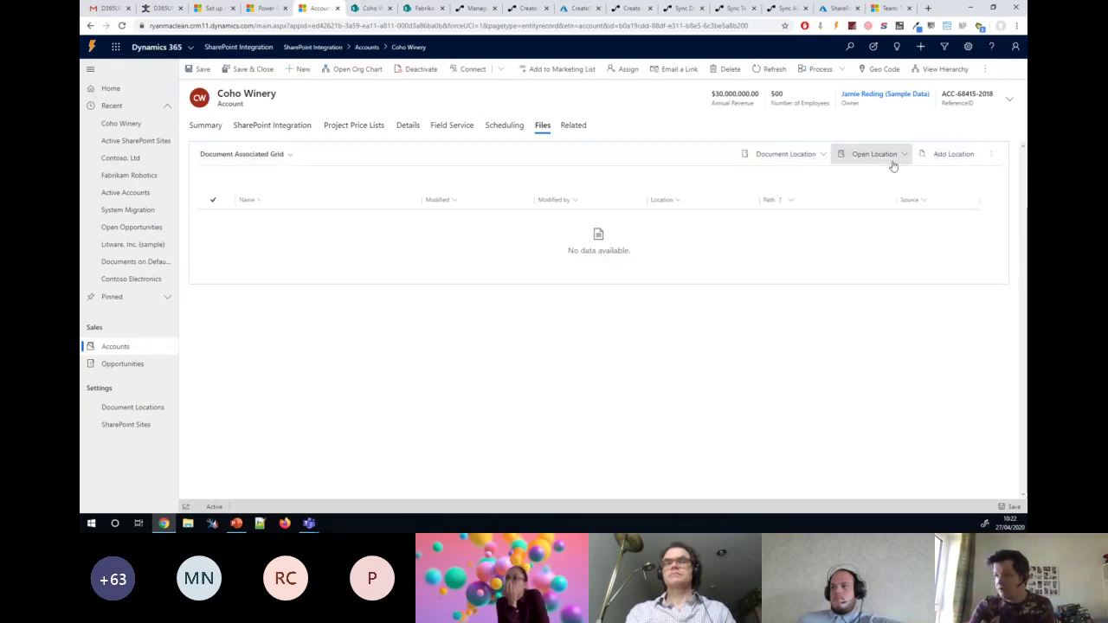
left_click(893, 165)
left_click(821, 158)
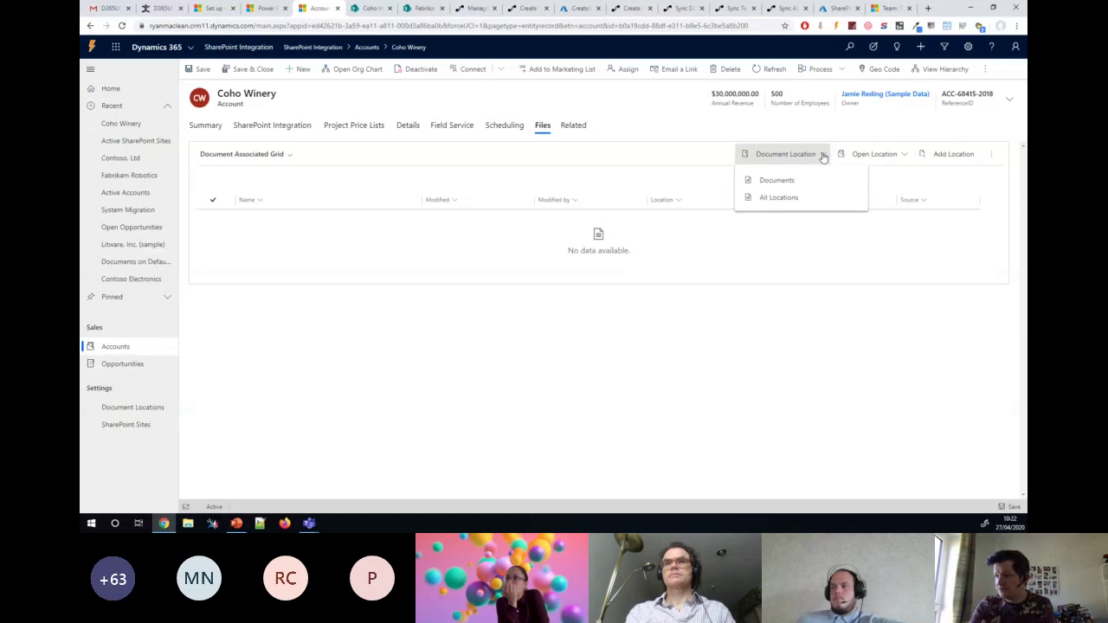
left_click(821, 160)
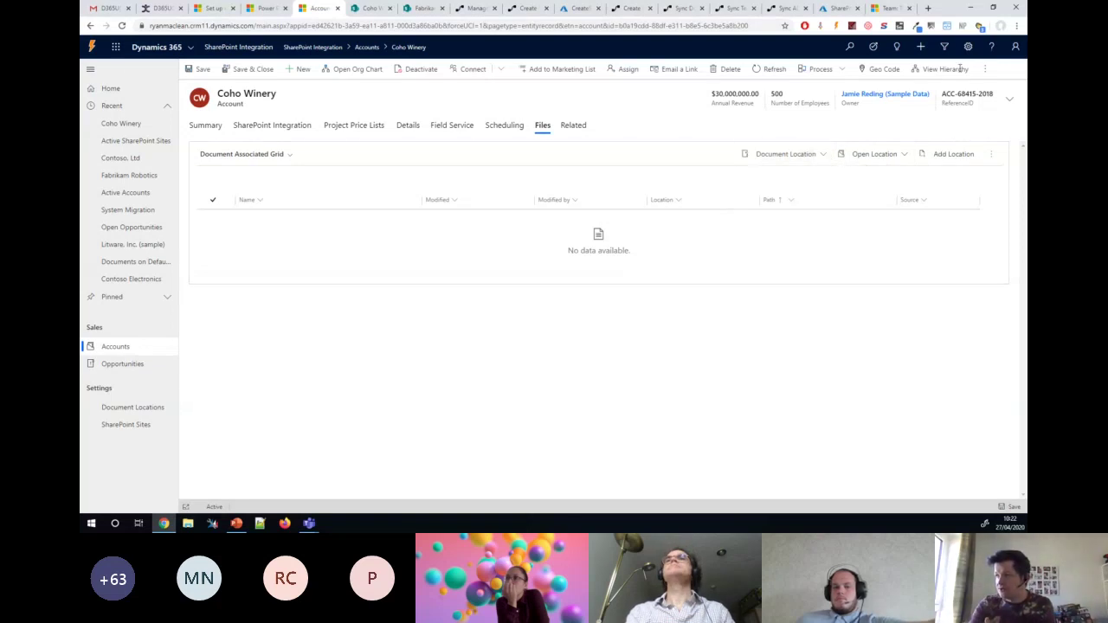
left_click(984, 68)
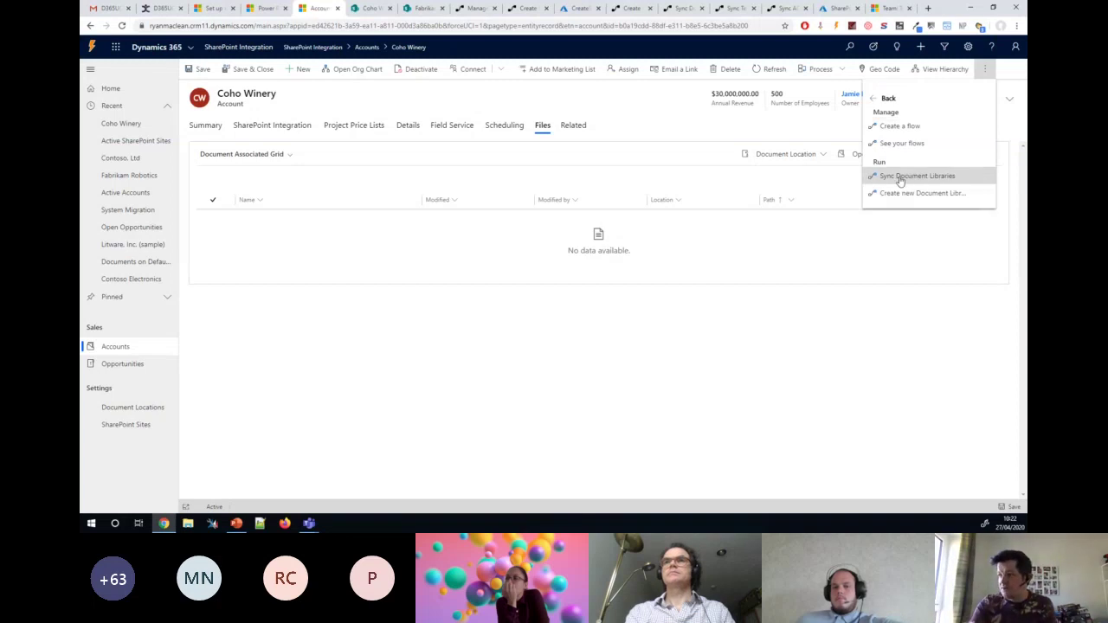
left_click(900, 177)
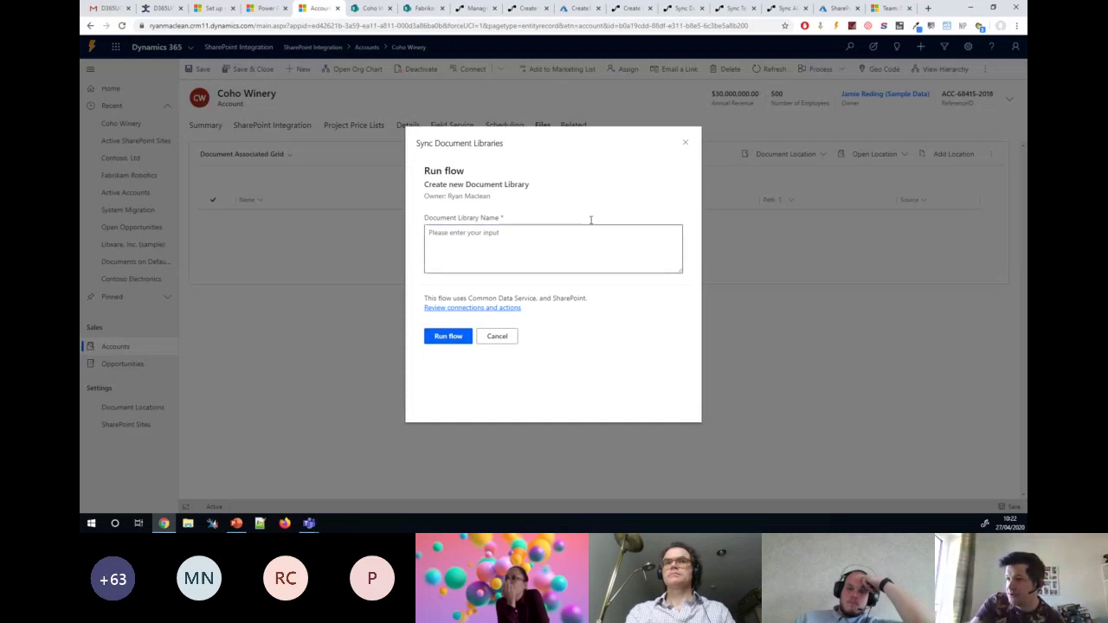
left_click(496, 338)
Switch to the Sync Document Libraries flow in Power Automate and review the Get Related SP Site action with its advanced options
left_click(729, 8)
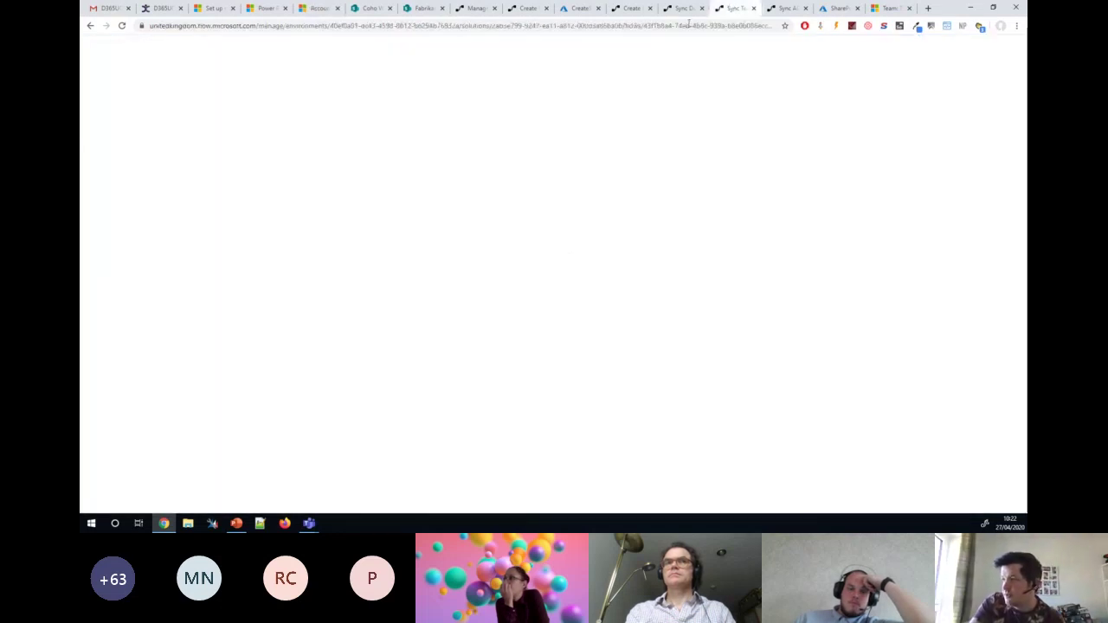
left_click(683, 7)
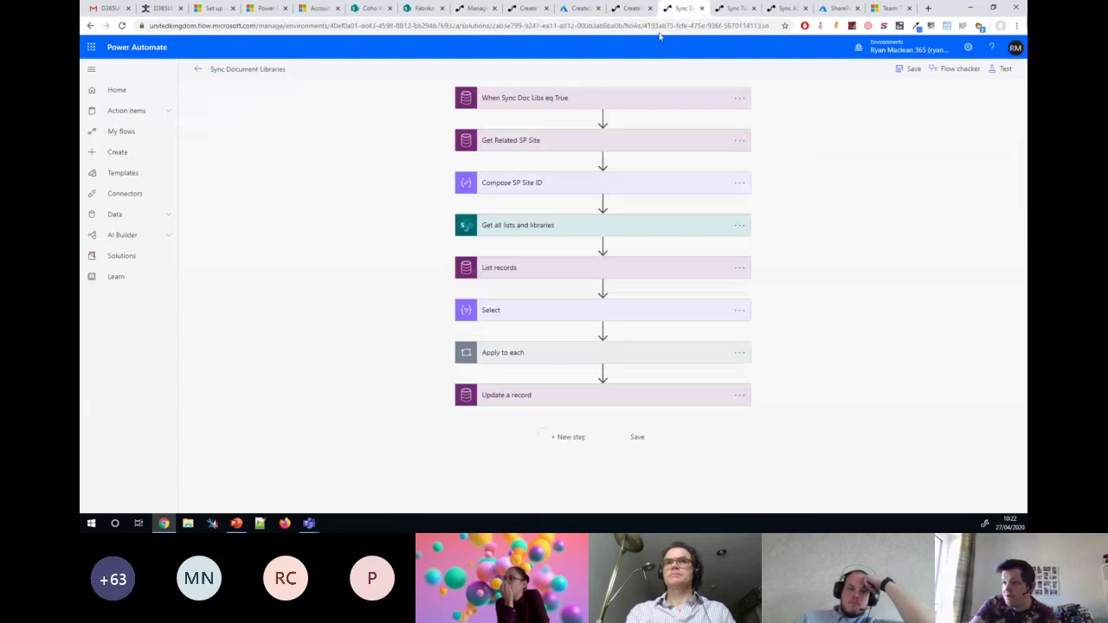
left_click(583, 143)
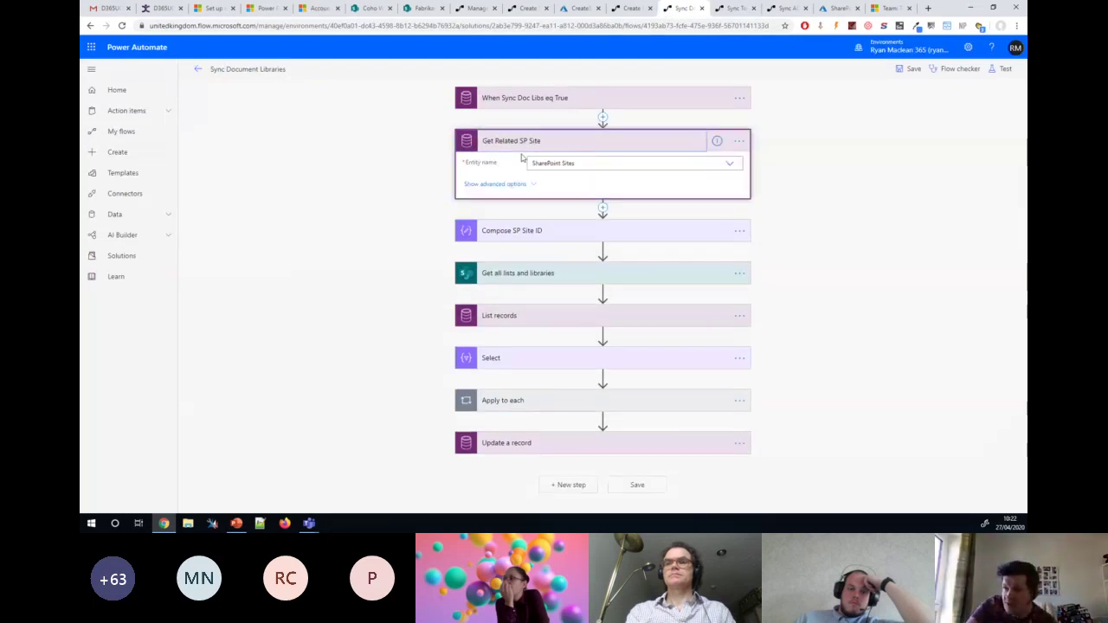
left_click(534, 185)
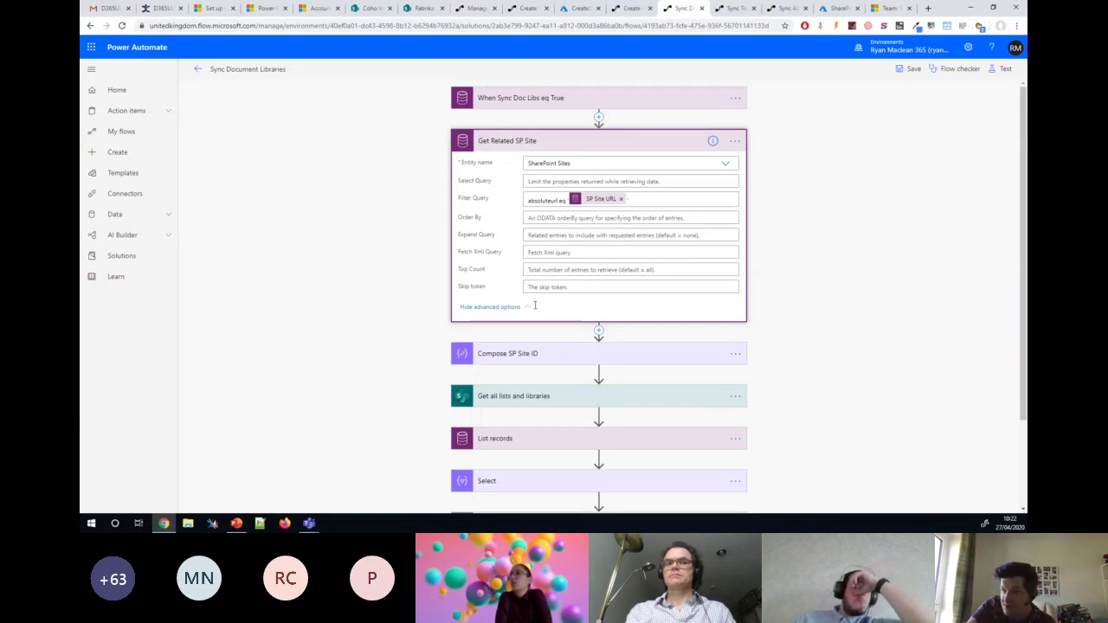
Expand the Compose SP Site ID and Get all lists and libraries actions and review their inputs and site address
left_click(517, 355)
left_click(561, 327)
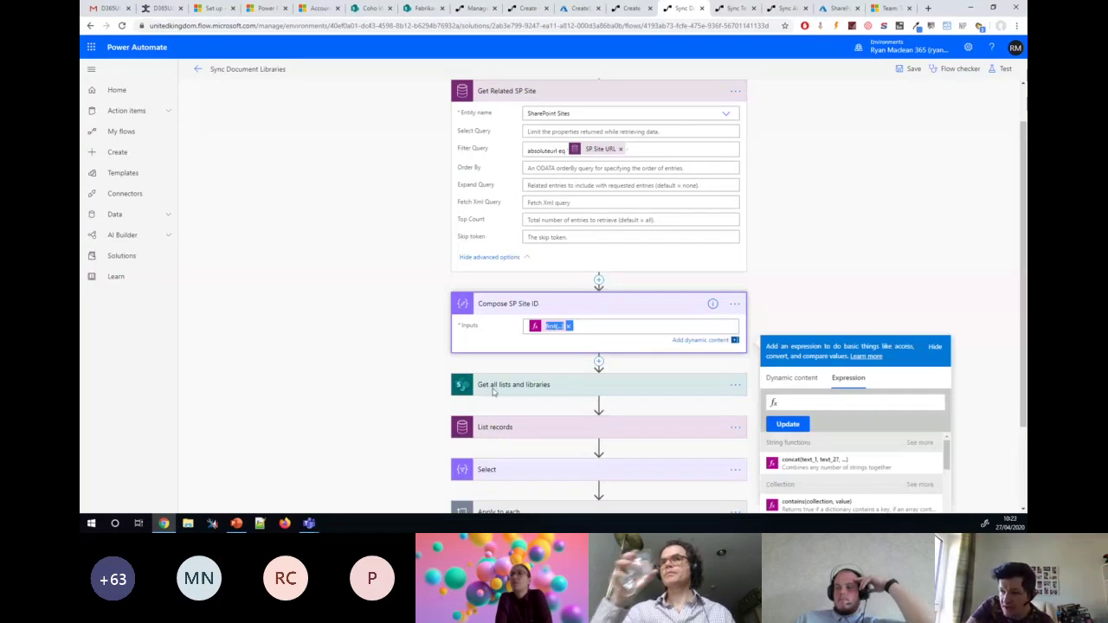
left_click(516, 275)
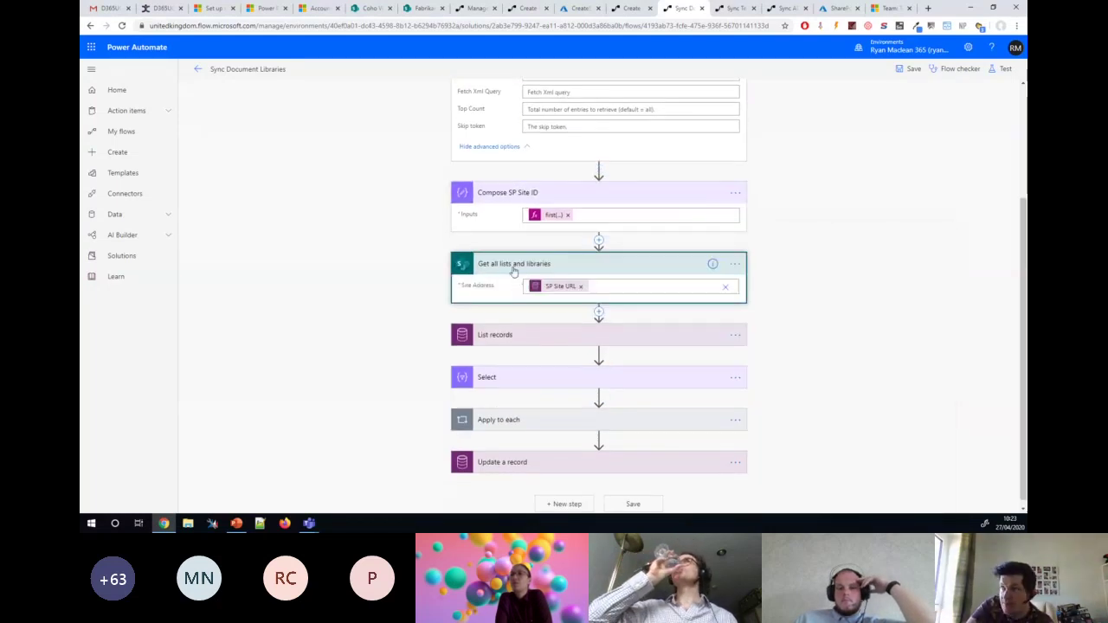
left_click(553, 263)
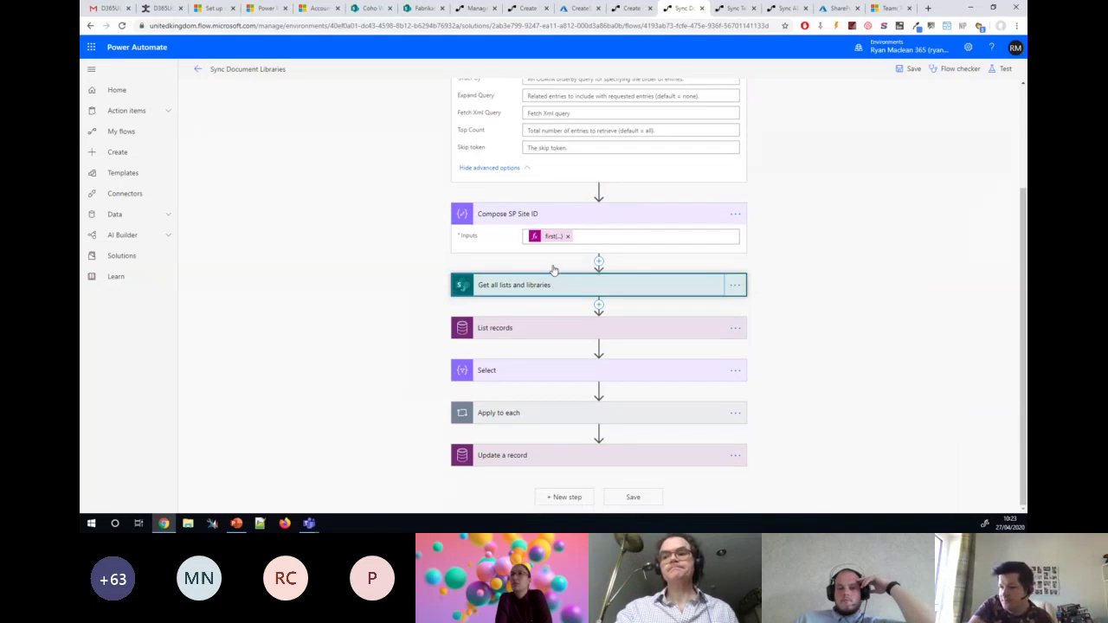
left_click(554, 287)
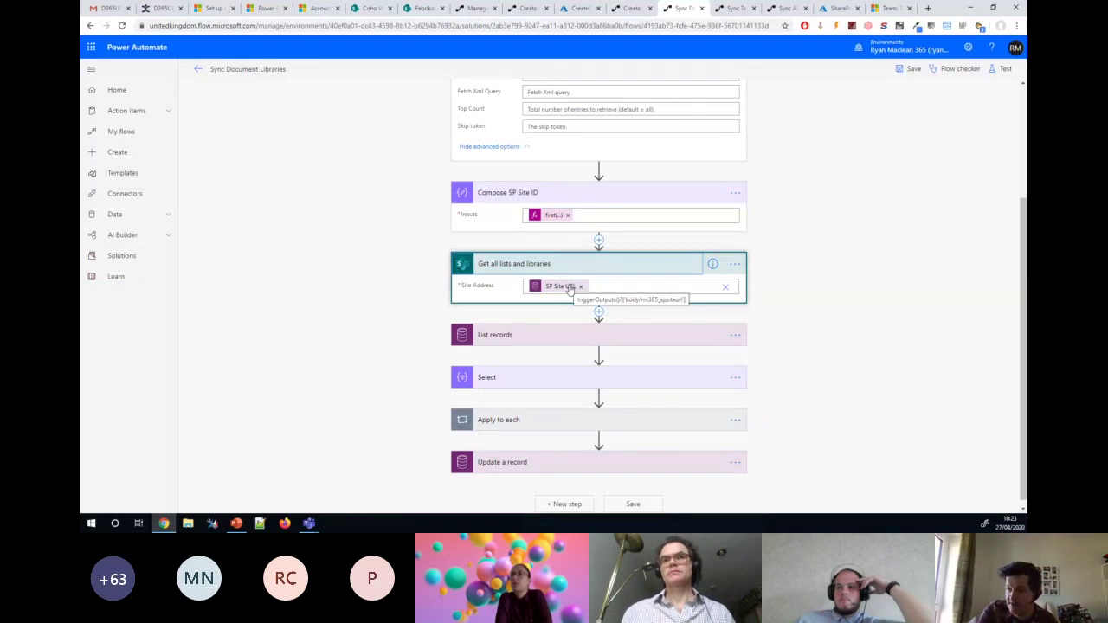
Expand the List records action with its advanced options and review the filter query on Document Locations
left_click(495, 335)
scroll(453, 316, "down", 2)
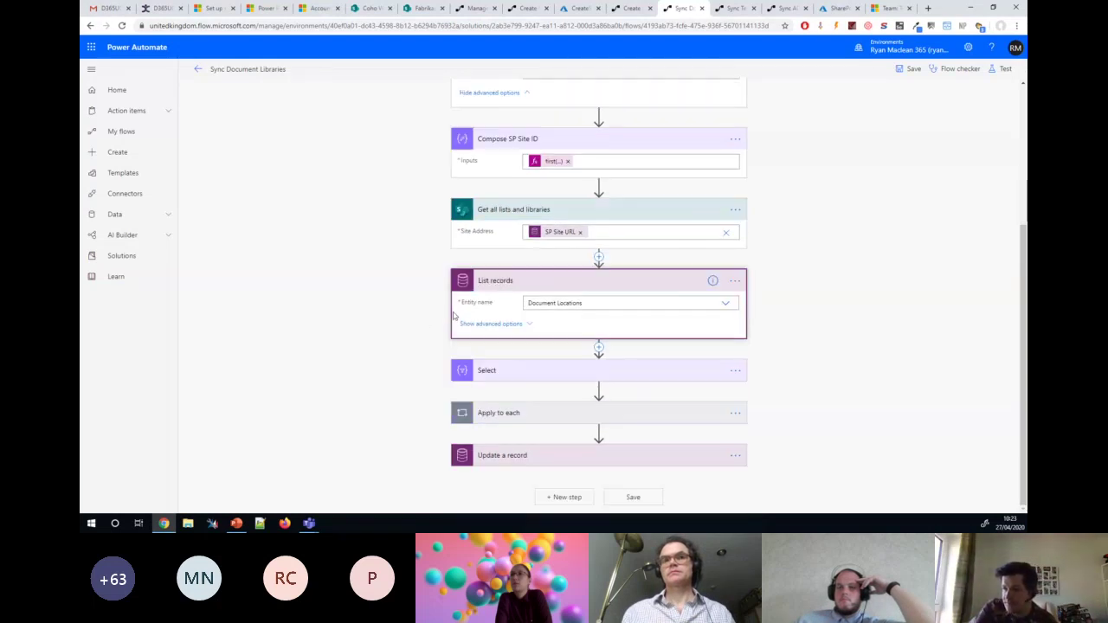
left_click(529, 326)
scroll(546, 277, "down", 2)
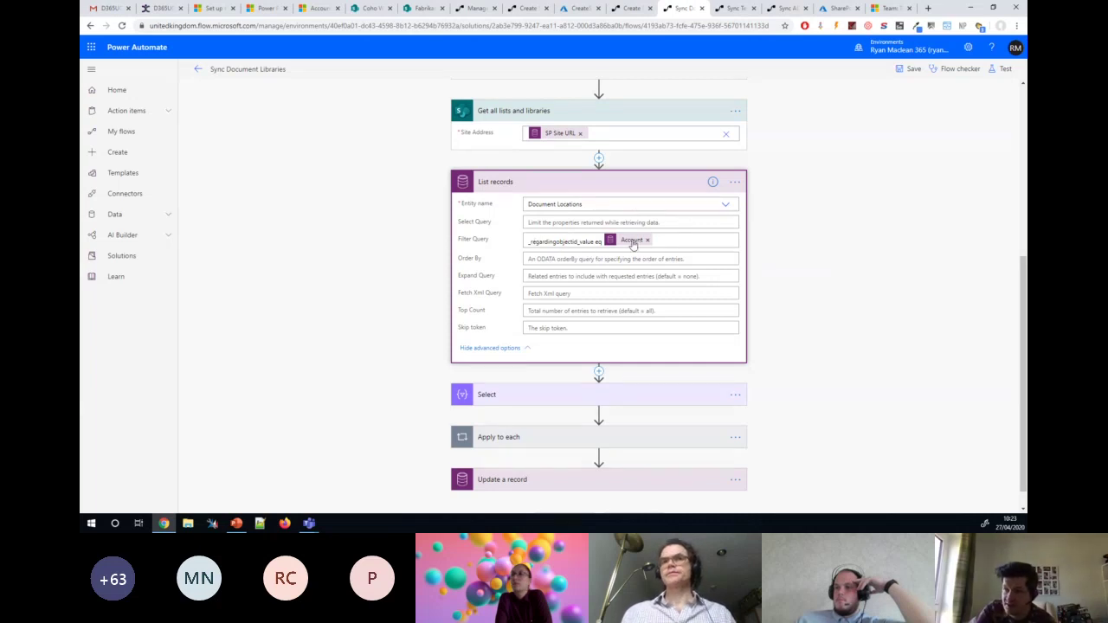
scroll(609, 199, "down", 1)
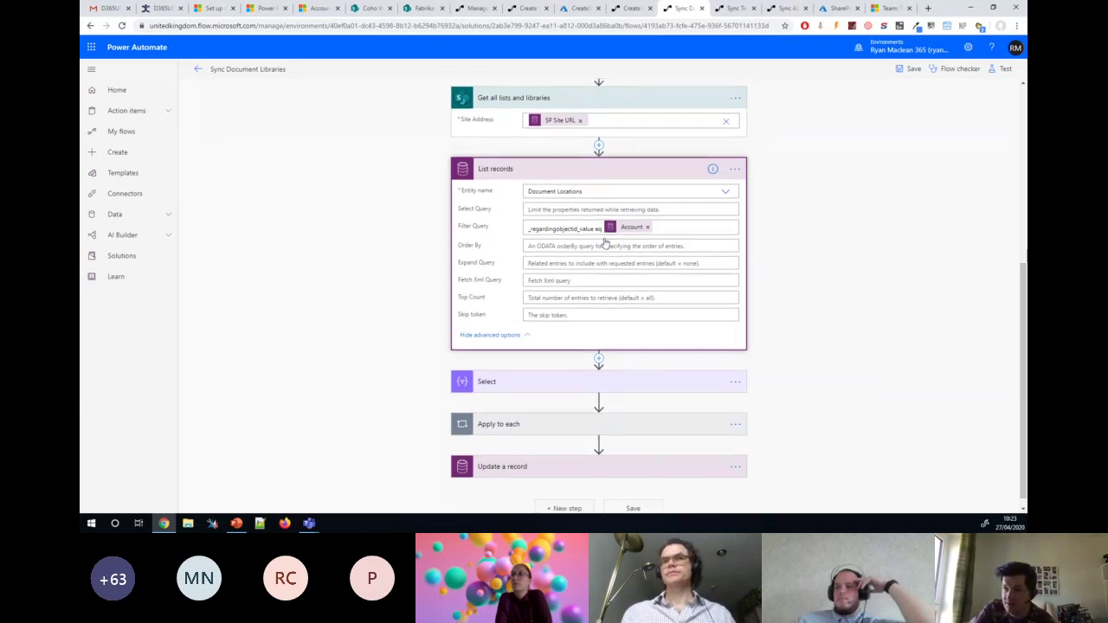
Expand the Select action to review its field mapping, and open the Apply to each loop
left_click(532, 375)
scroll(533, 378, "down", 1)
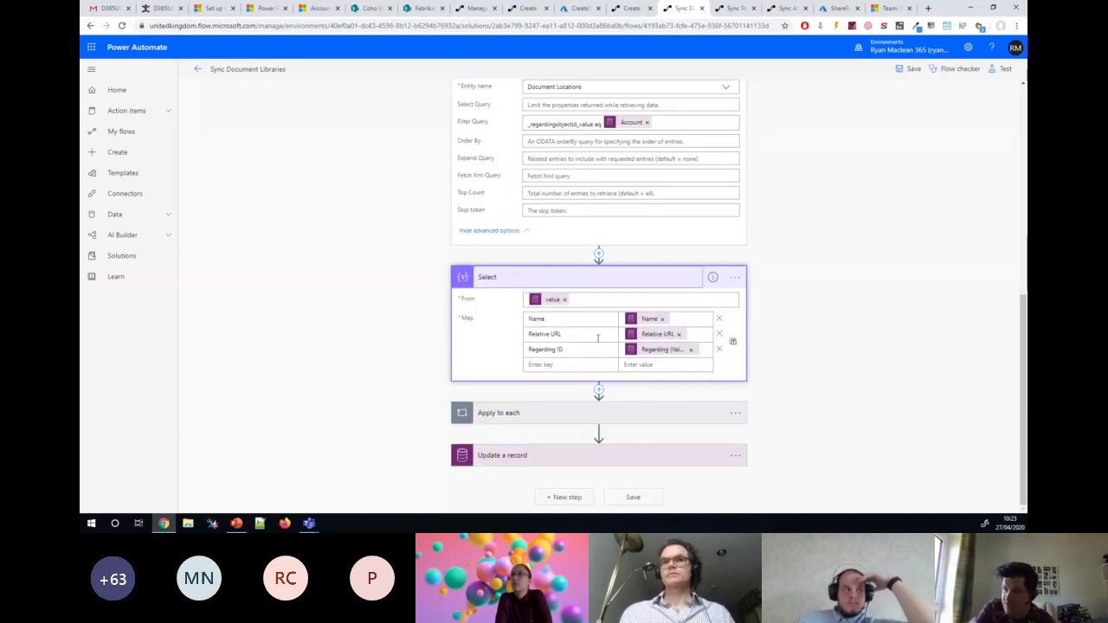
left_click(498, 413)
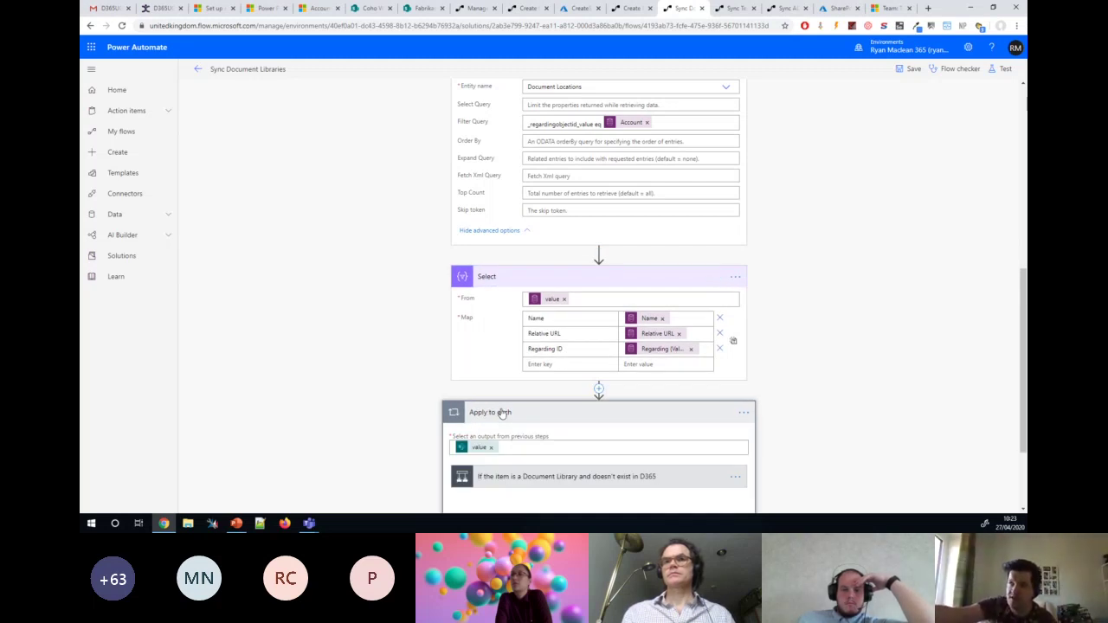
Expand the "If the item is a Document Library and doesn't exist in D365" condition inside the Apply to each loop
scroll(609, 290, "up", 2)
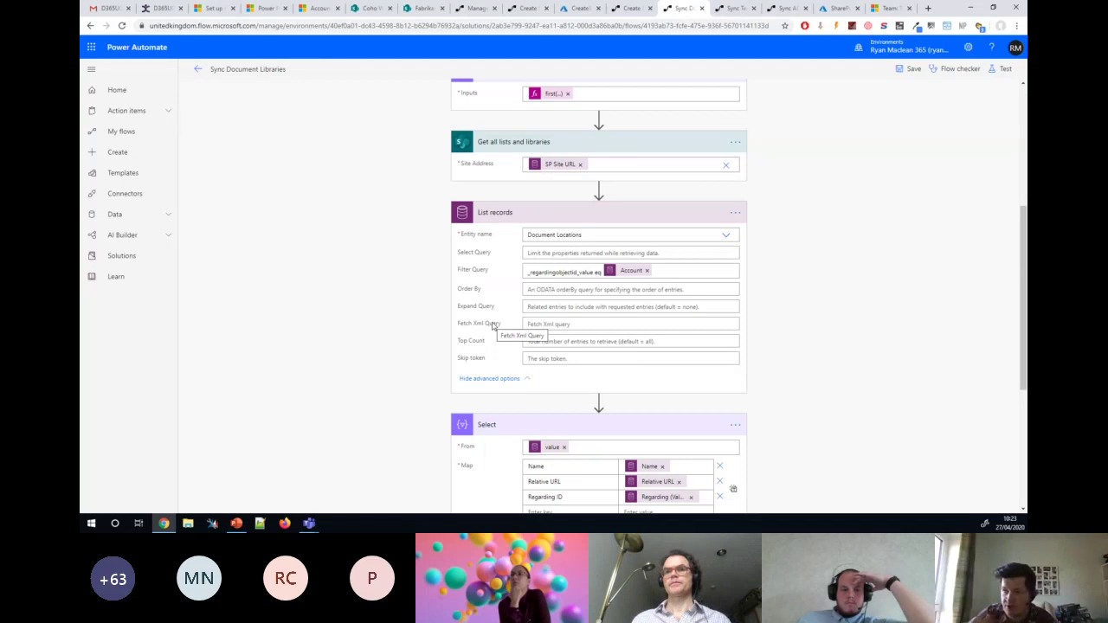
scroll(498, 327, "down", 3)
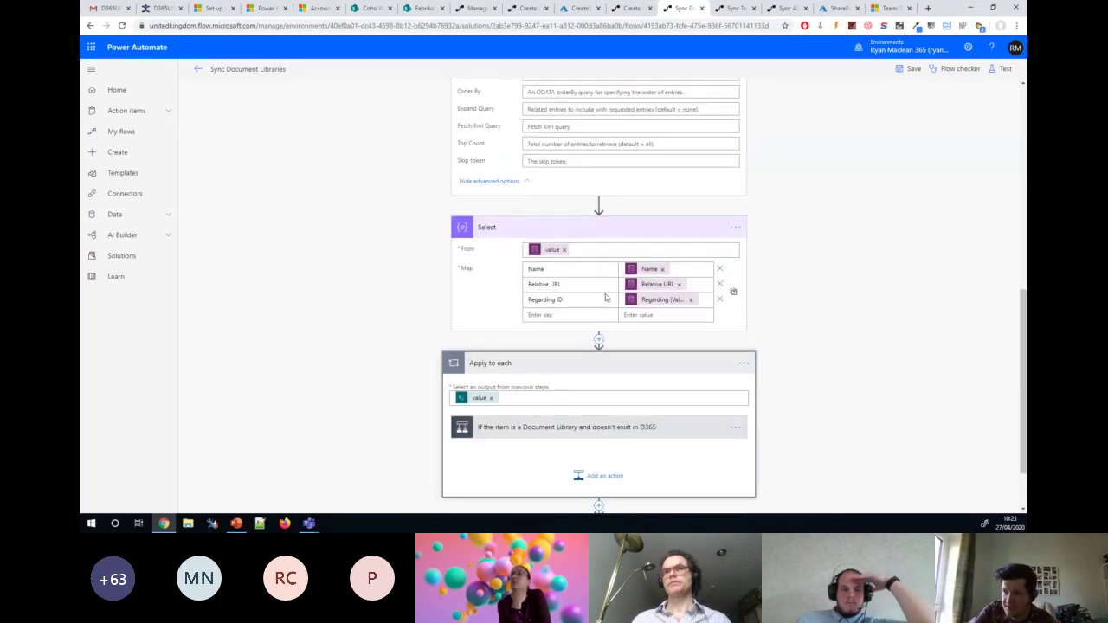
scroll(606, 297, "down", 1)
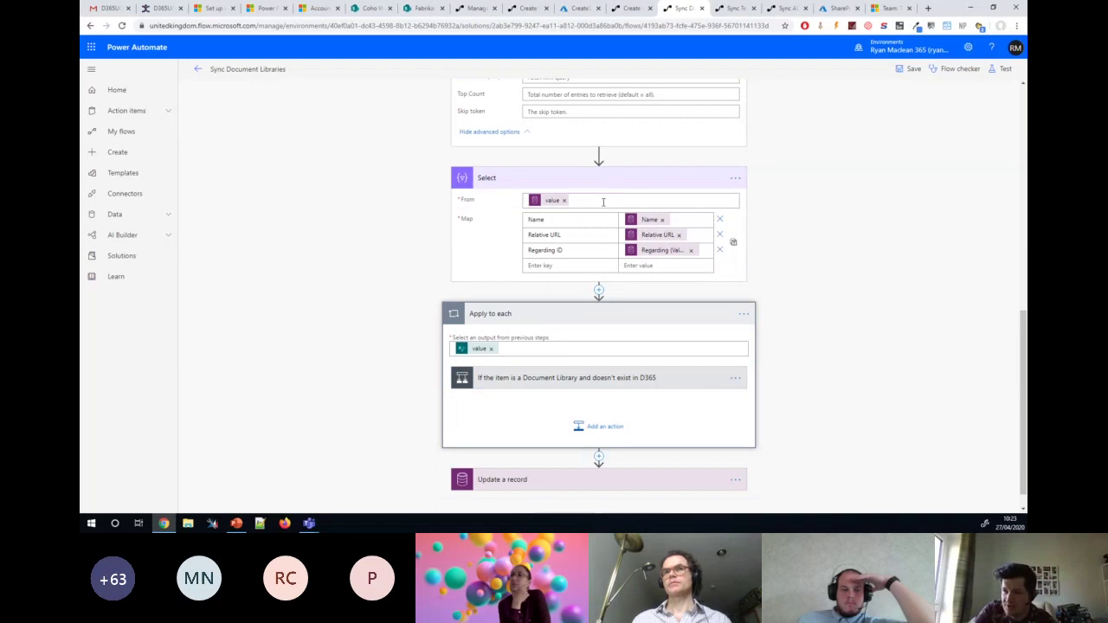
left_click(554, 385)
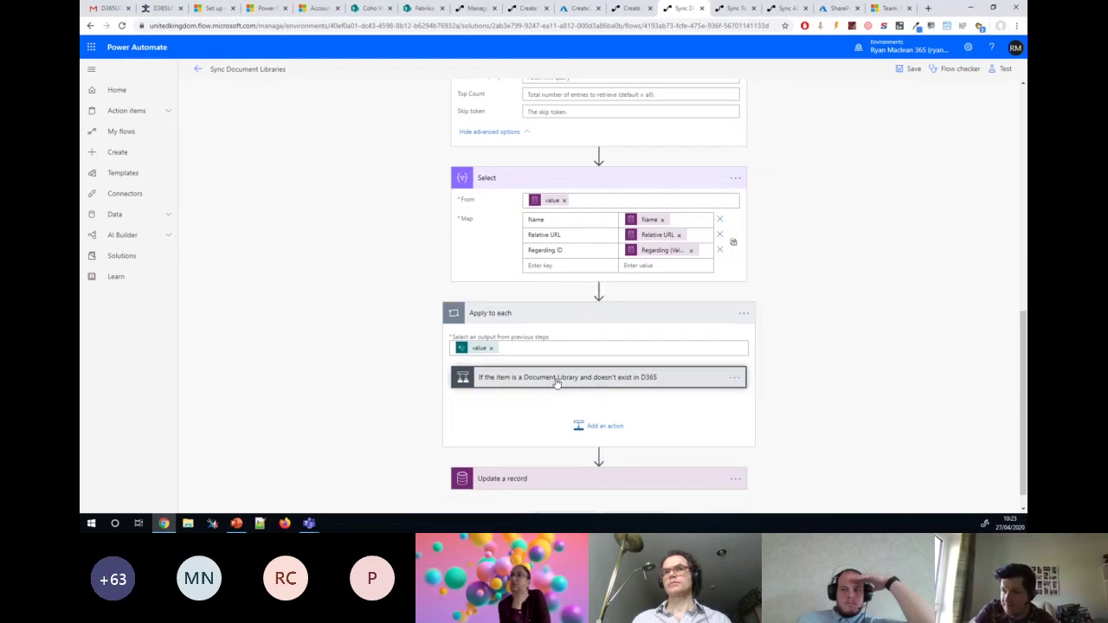
scroll(421, 306, "down", 3)
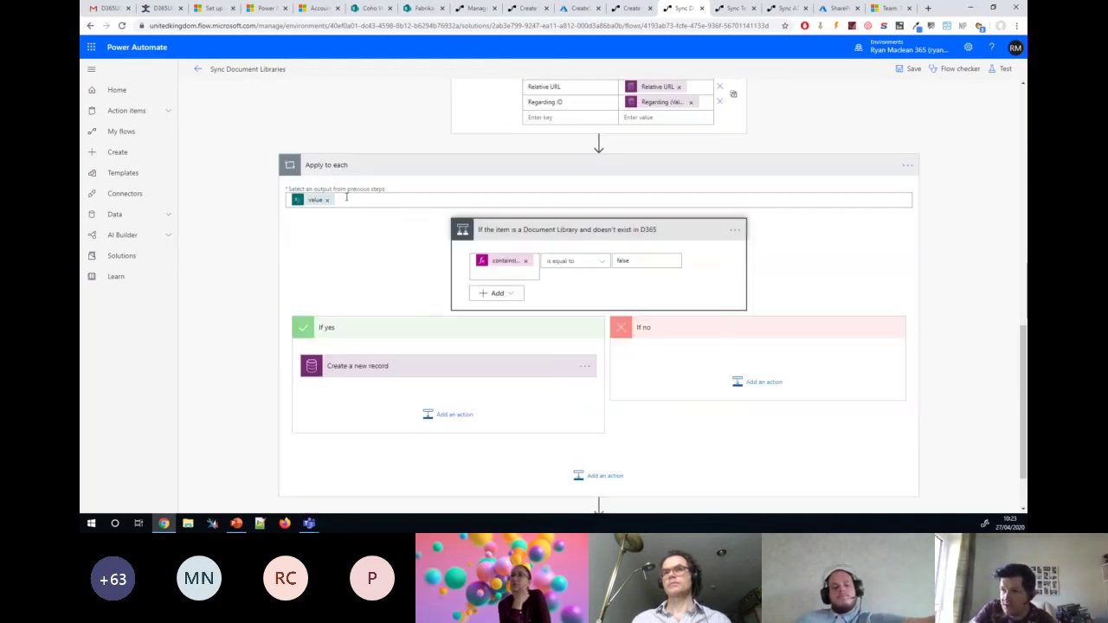
Compare the condition's contains expression with the Get all lists and libraries, List records and Select actions that feed it
scroll(420, 198, "up", 5)
scroll(509, 155, "up", 2)
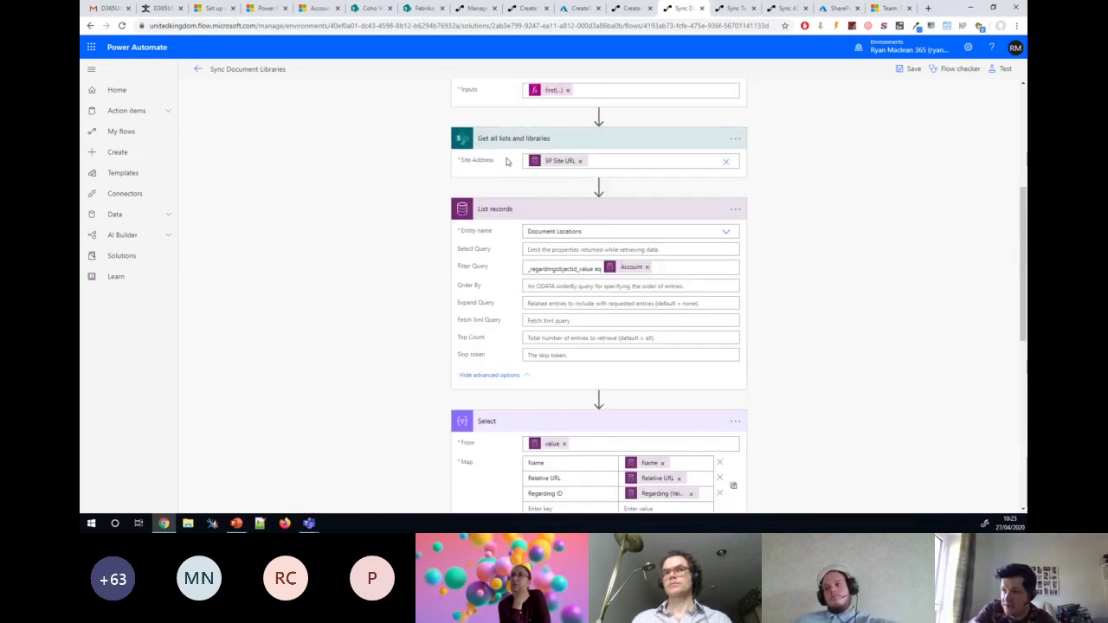
scroll(297, 312, "down", 7)
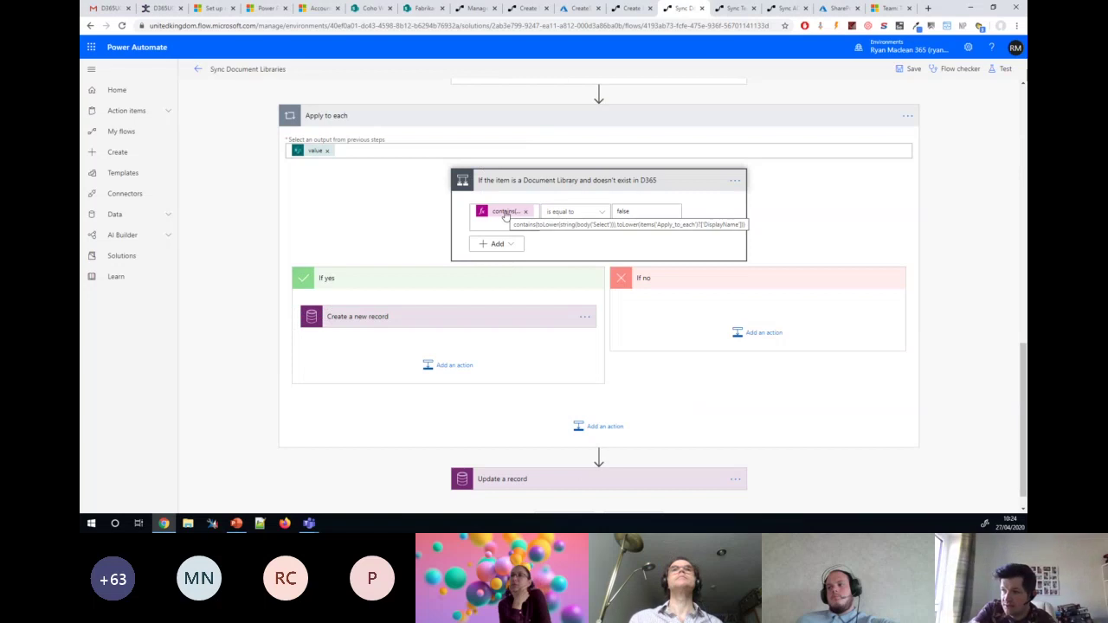
scroll(504, 215, "up", 3)
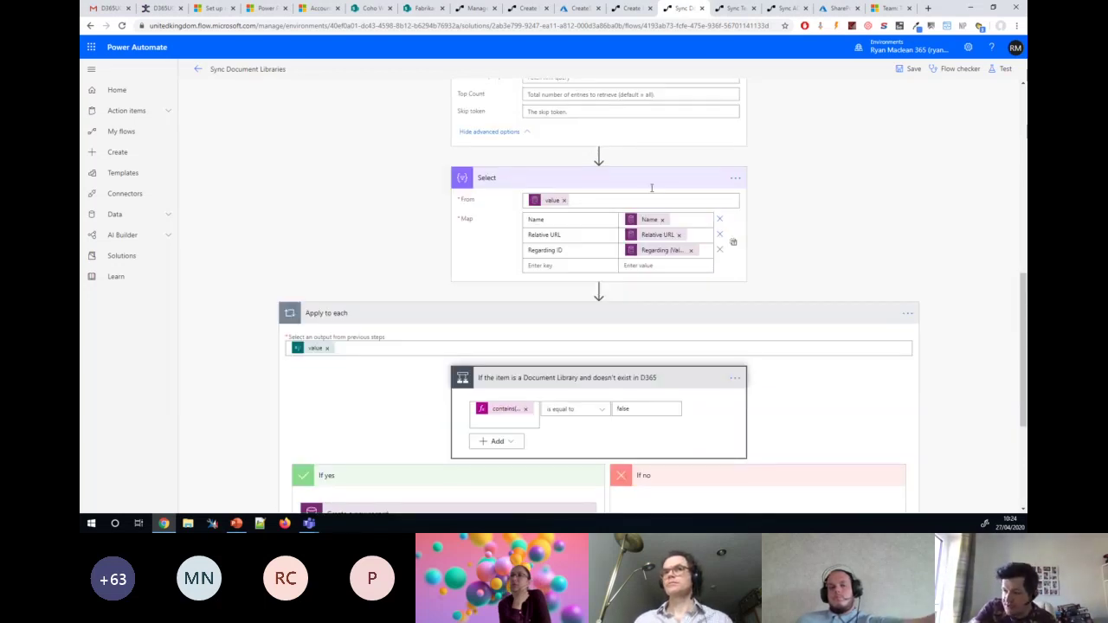
scroll(540, 221, "up", 1)
scroll(604, 273, "up", 3)
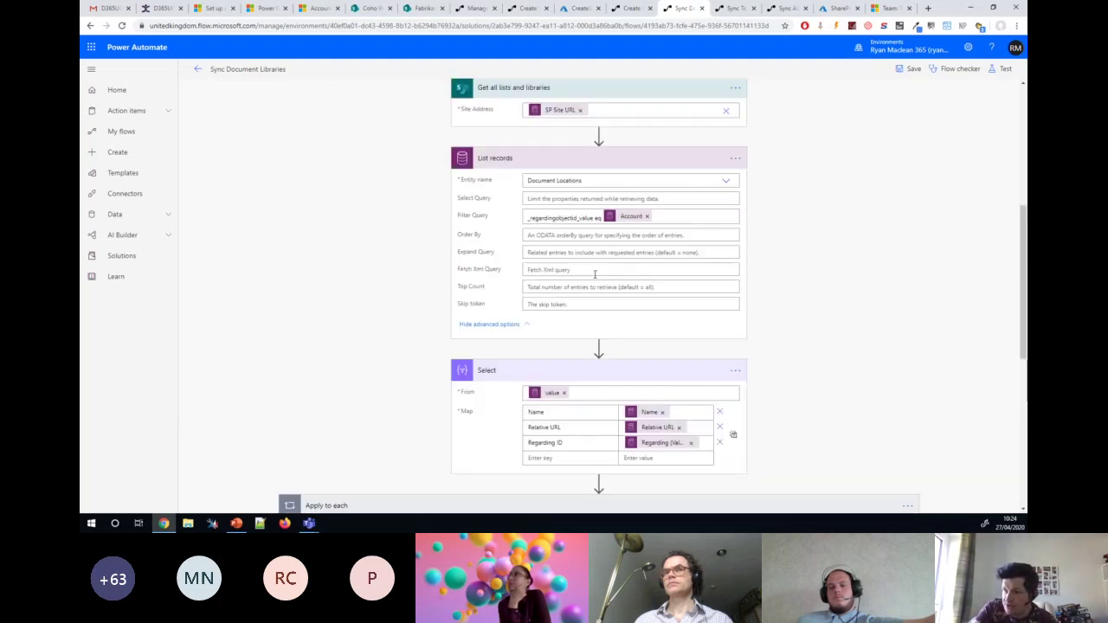
scroll(468, 194, "down", 3)
scroll(407, 303, "up", 3)
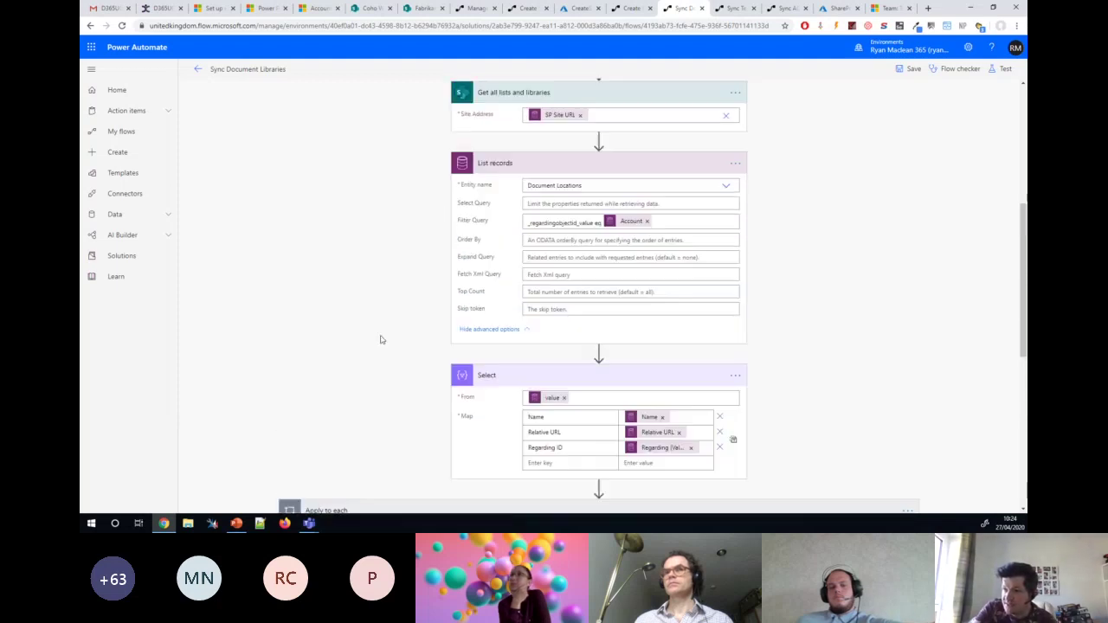
scroll(363, 380, "down", 3)
scroll(381, 368, "up", 3)
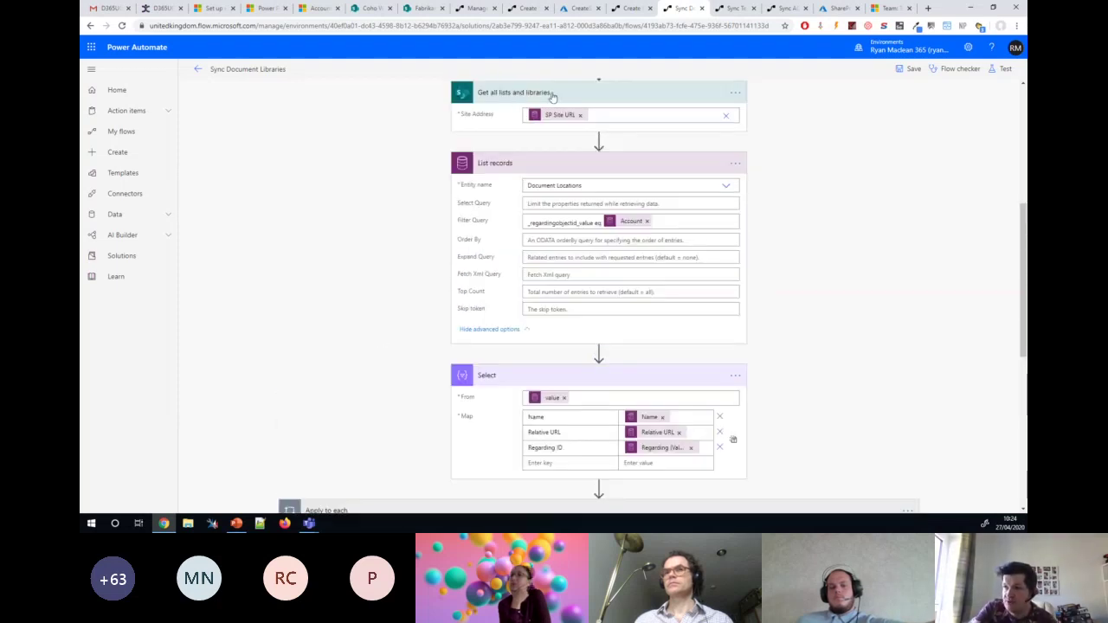
scroll(434, 320, "down", 4)
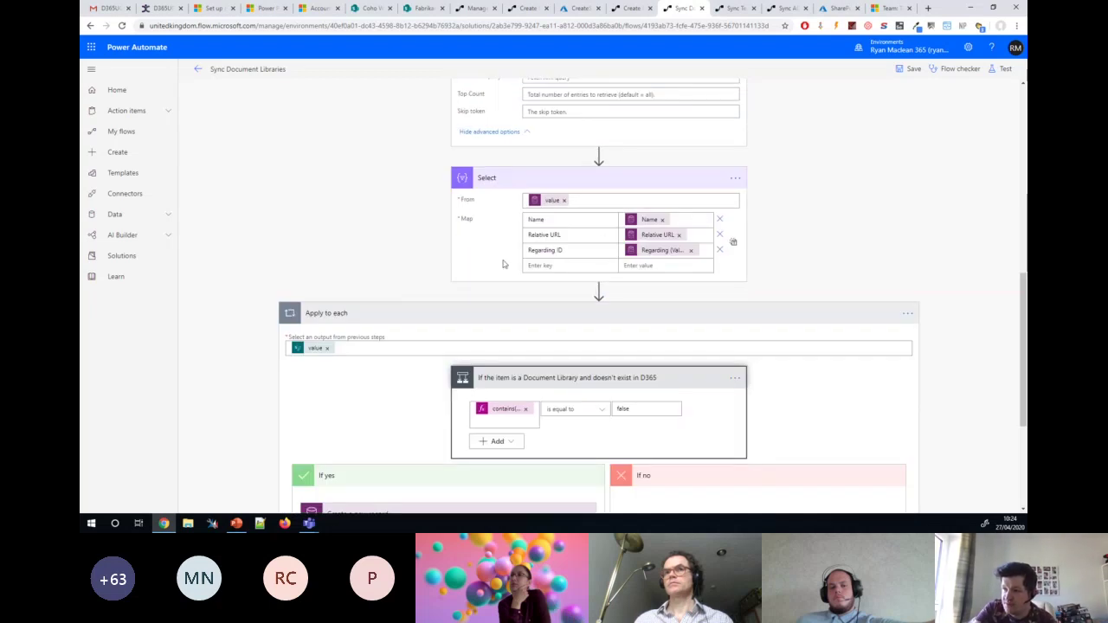
scroll(588, 212, "down", 2)
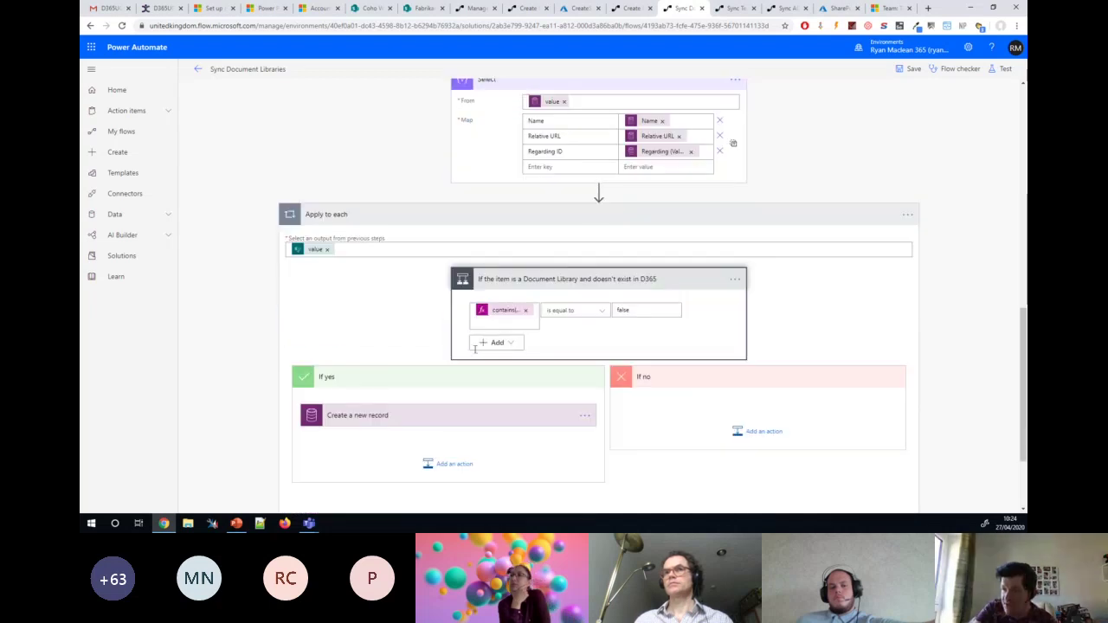
Expand Create a new record in the If yes branch with its advanced options and review the Document Locations field mappings
left_click(475, 416)
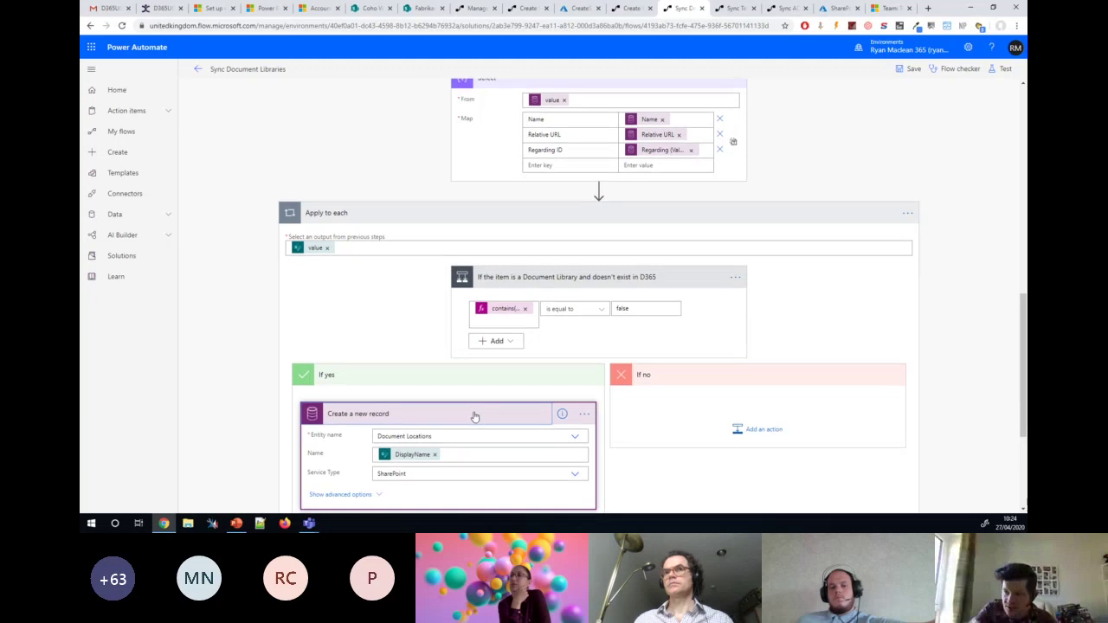
scroll(391, 320, "down", 4)
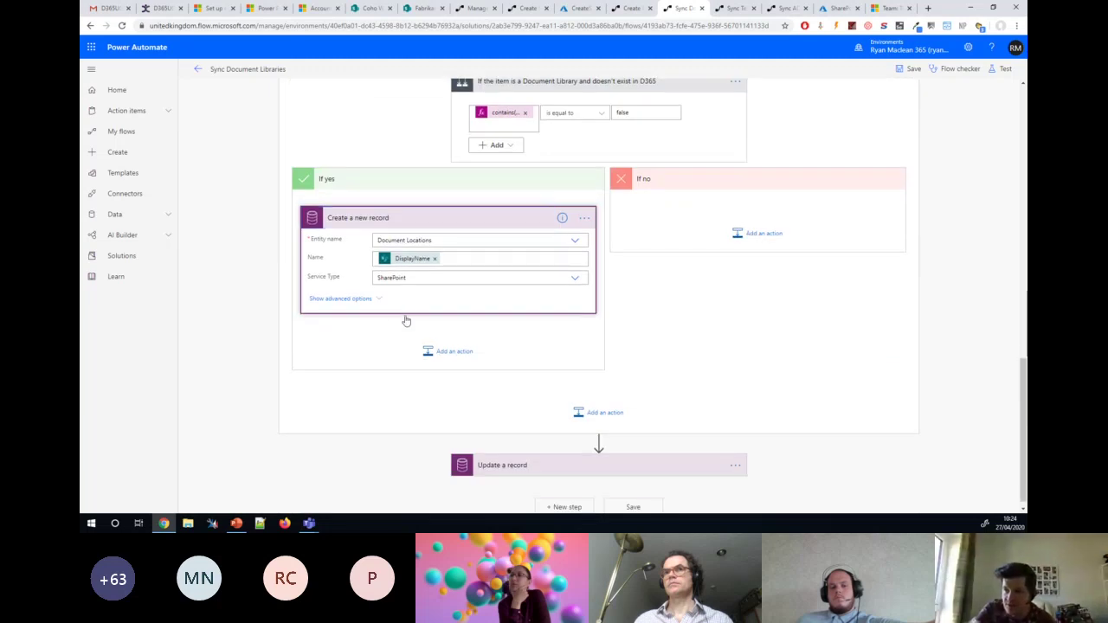
left_click(341, 298)
scroll(432, 321, "down", 1)
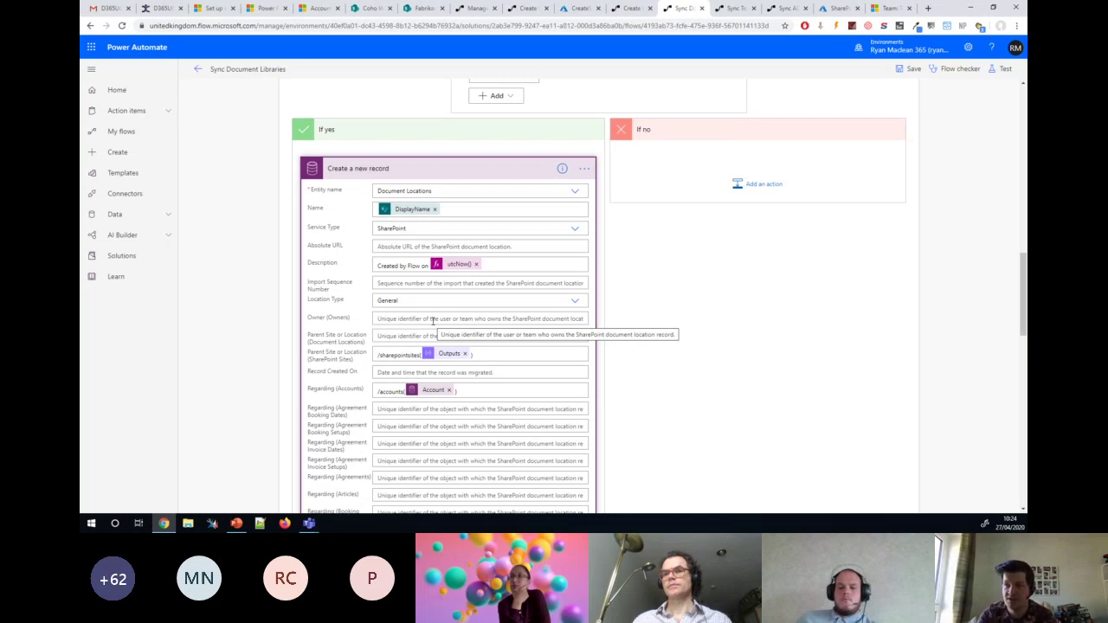
scroll(417, 320, "down", 10)
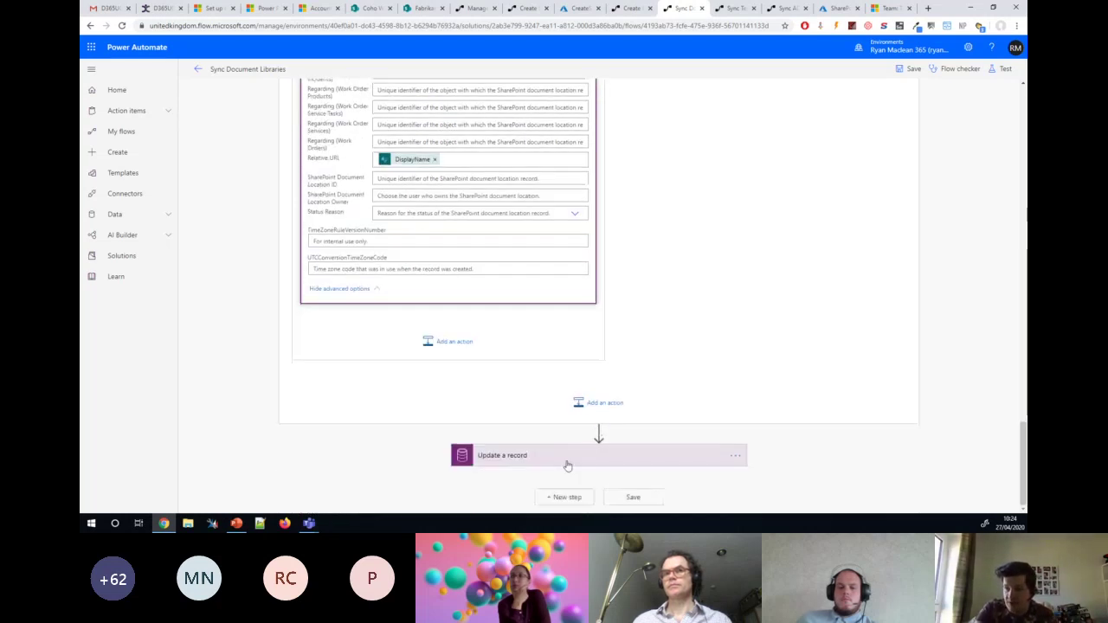
Expand the final Update a record action for Accounts with its advanced options and review the Last Doc Lib Sync field
left_click(570, 459)
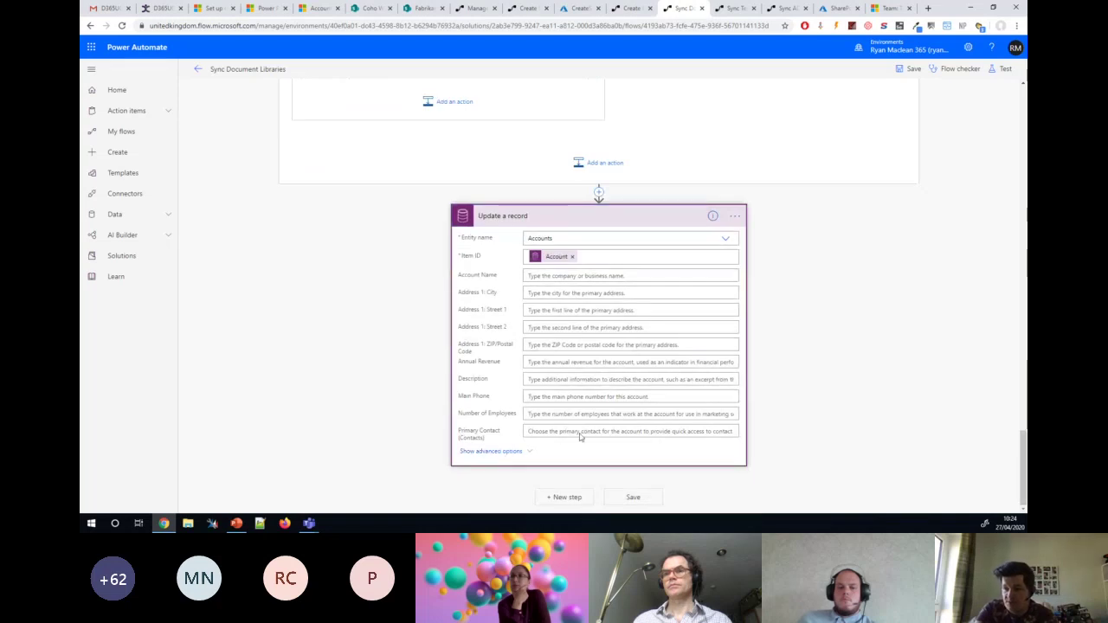
scroll(579, 437, "down", 10)
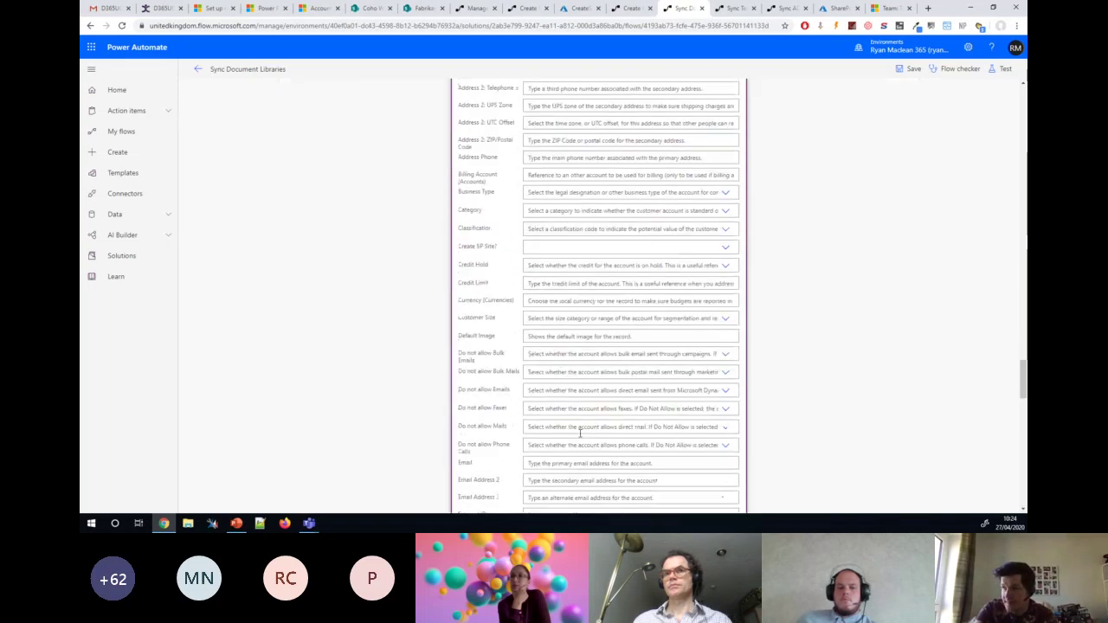
scroll(580, 433, "down", 6)
scroll(561, 315, "up", 1)
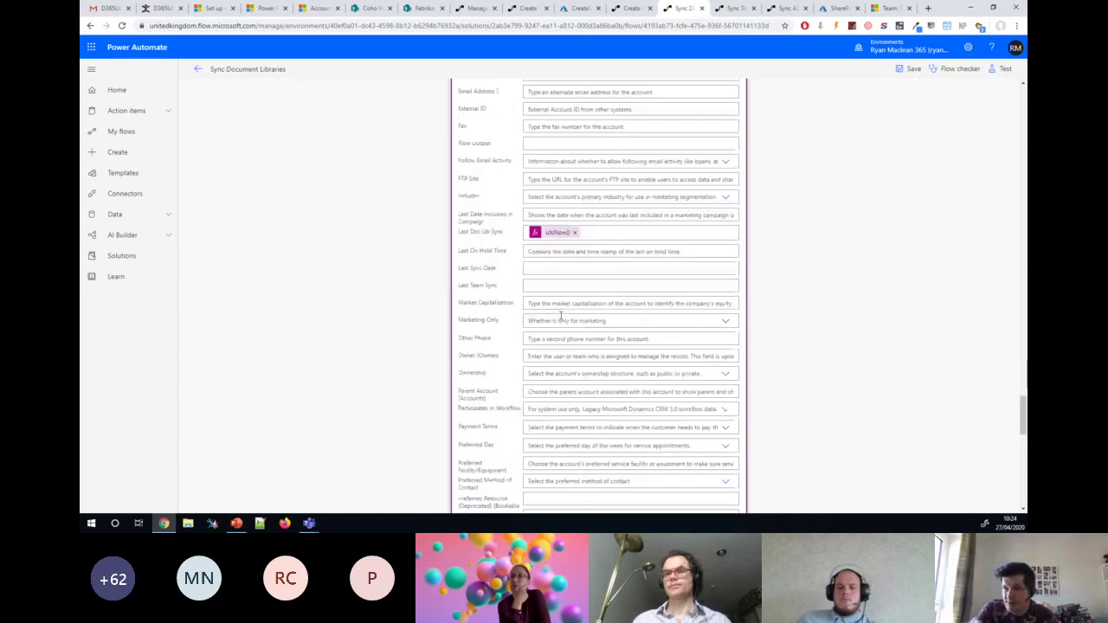
Check the Coho Winery SharePoint page, then refresh the run history of the Create new Document Library flow
left_click(359, 10)
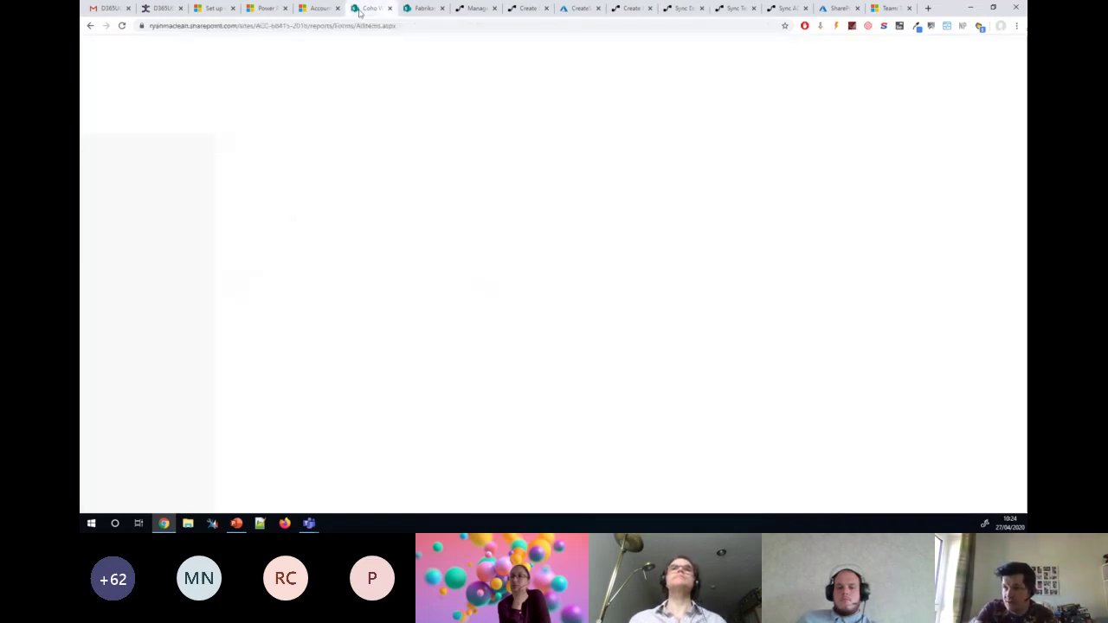
left_click(630, 8)
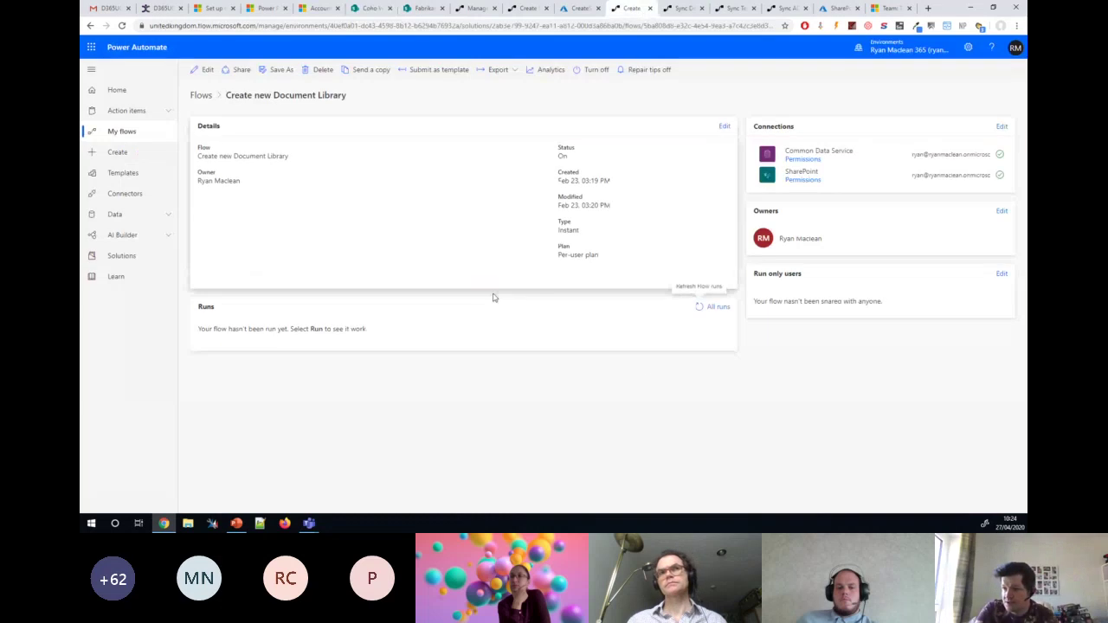
left_click(700, 309)
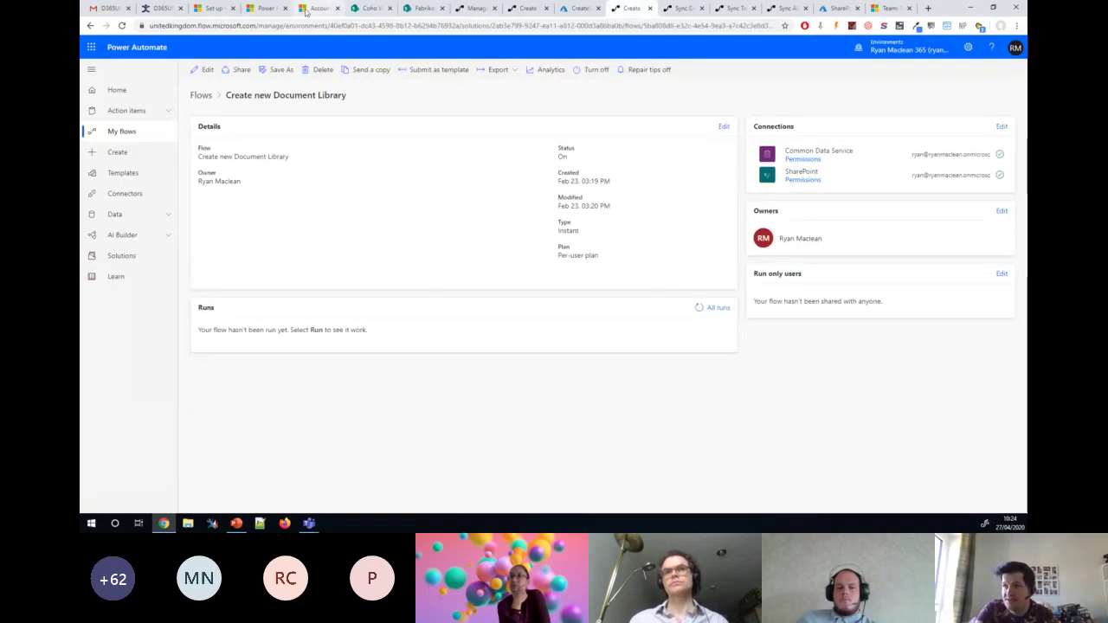
Switch to the Coho Winery account in Dynamics 365 and show its SharePoint Integration details with the Access Team section
left_click(264, 8)
left_click(318, 8)
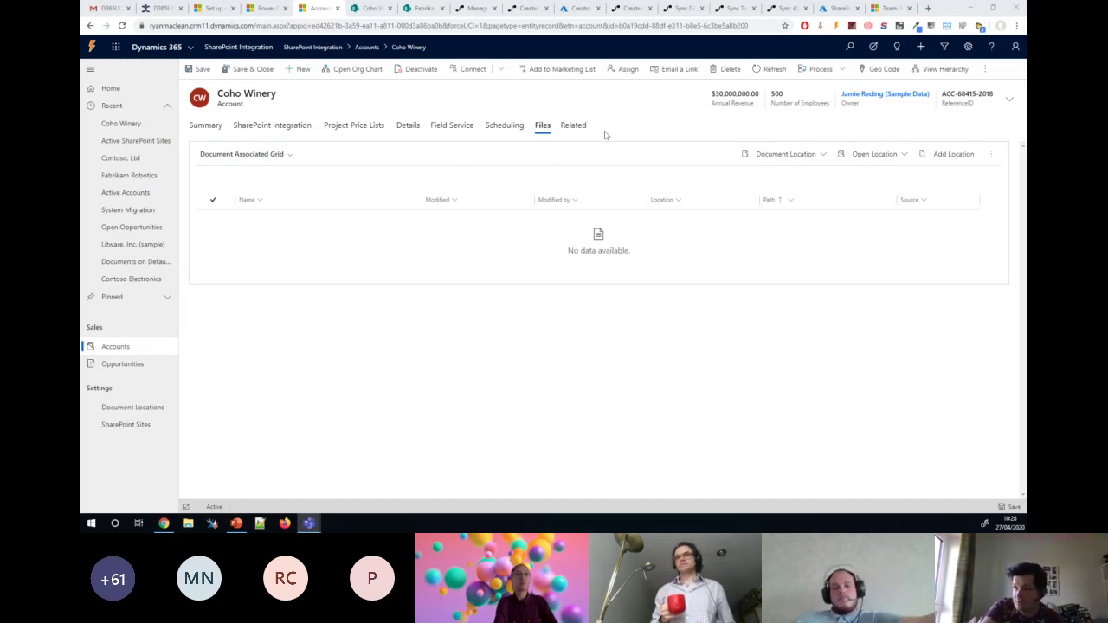
left_click(248, 126)
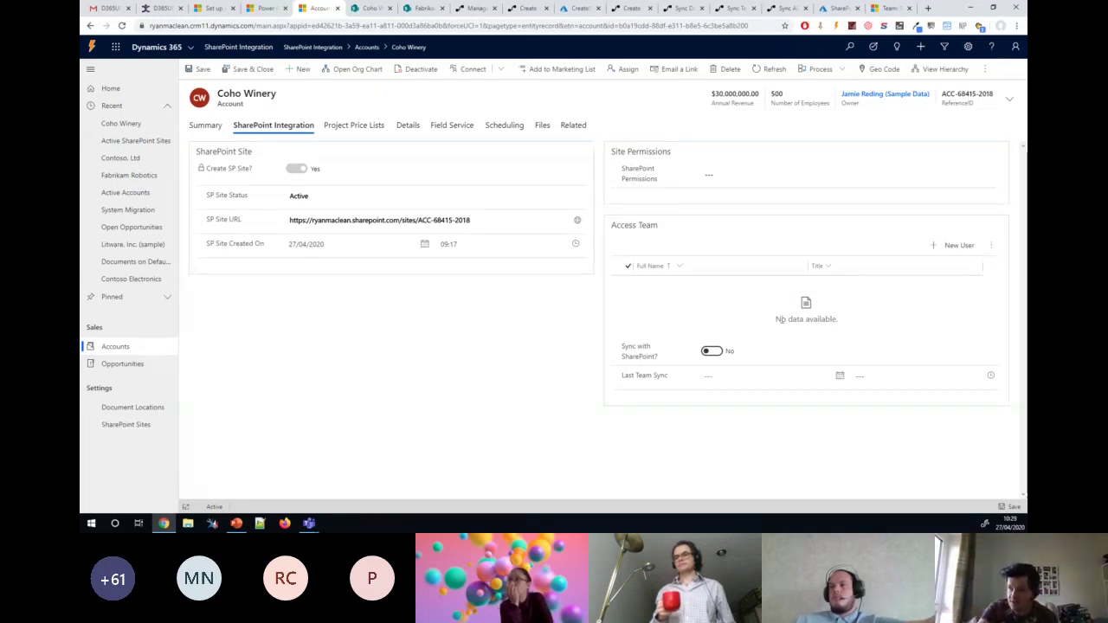
Open the Sync Team Permissions with SP flow for editing in Power Automate and expand its trigger with the advanced options
left_click(731, 8)
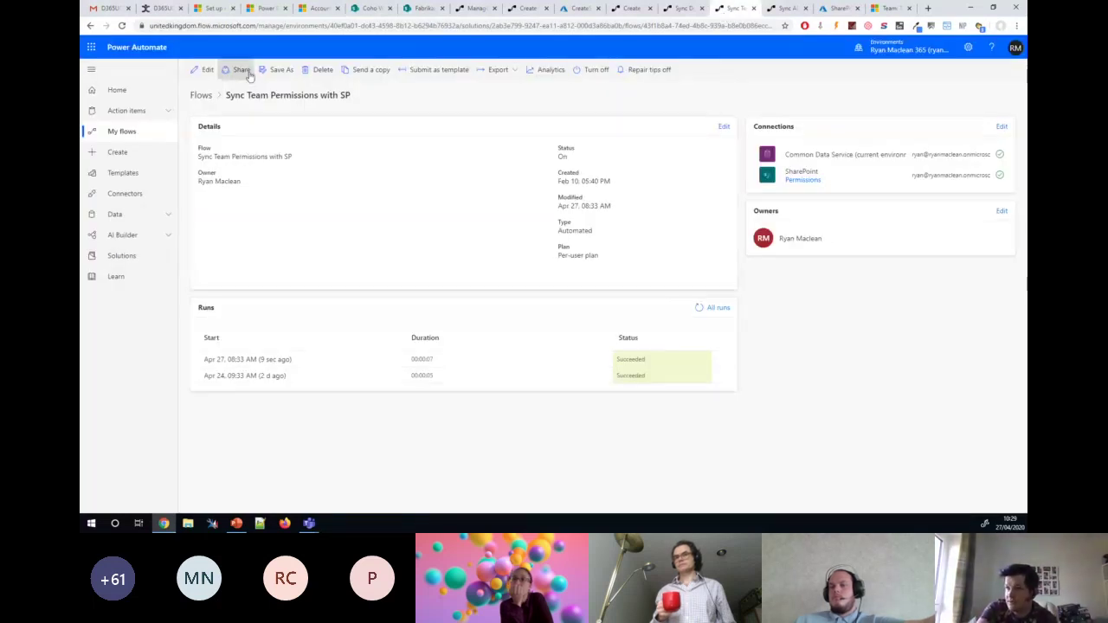
left_click(208, 71)
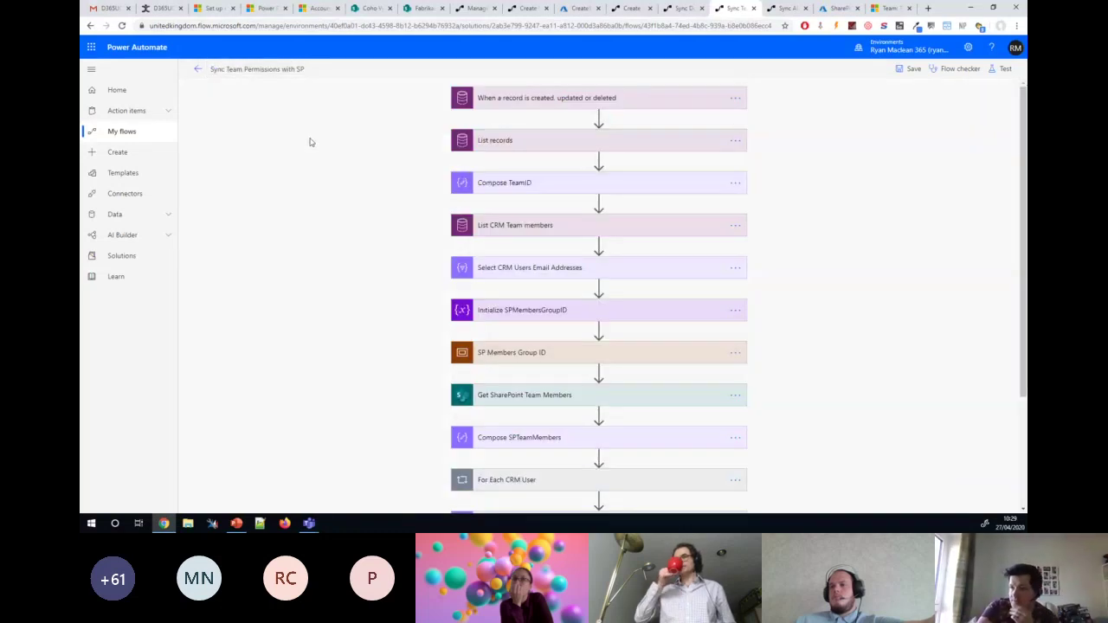
left_click(537, 103)
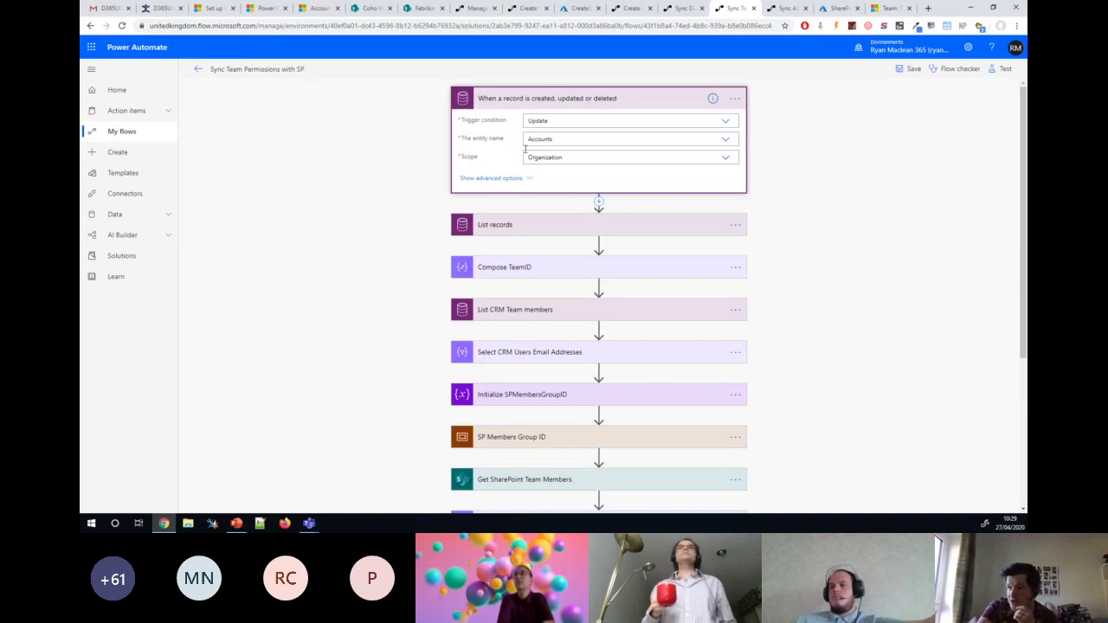
left_click(519, 179)
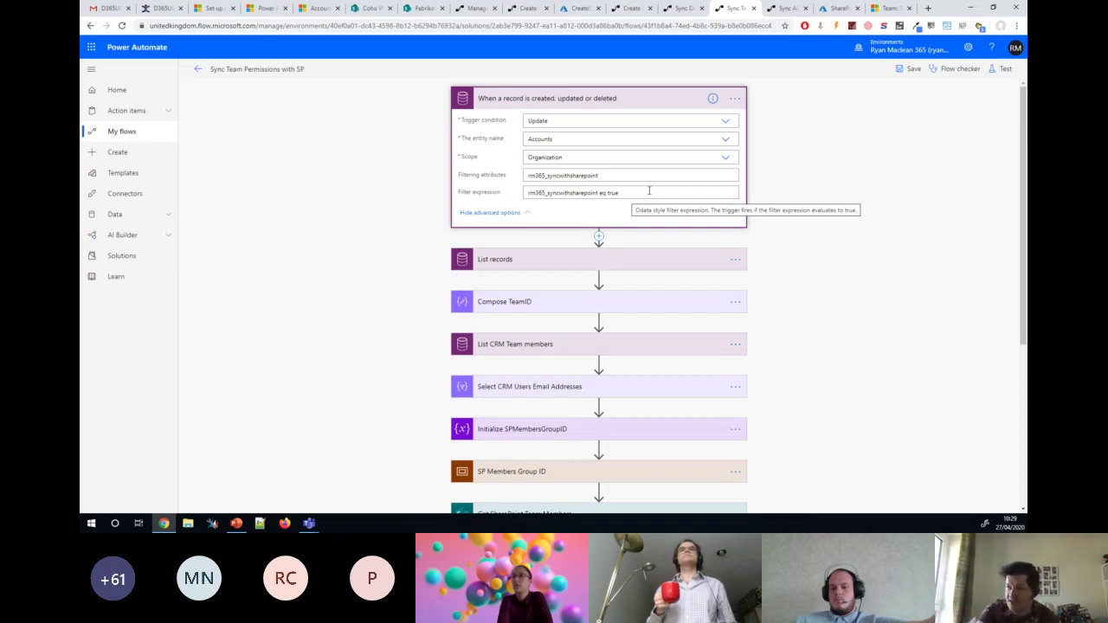
Expand the List records action for Teams with its advanced options and review the Fetch XML query and top count
scroll(641, 252, "down", 1)
left_click(628, 163)
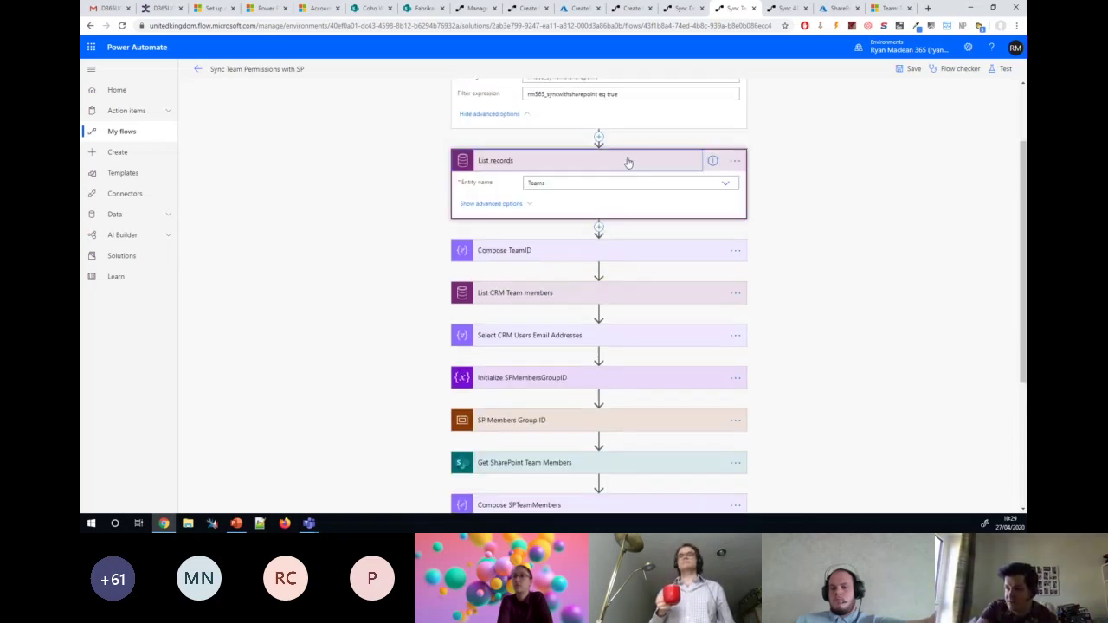
scroll(567, 198, "down", 1)
scroll(568, 197, "up", 1)
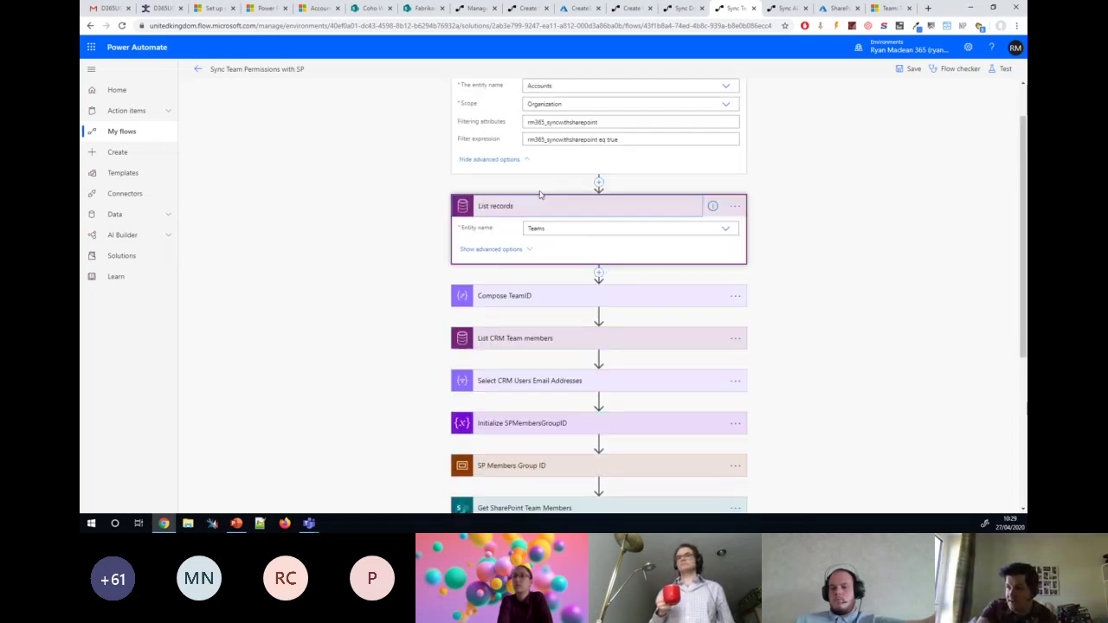
left_click(517, 253)
scroll(570, 248, "down", 1)
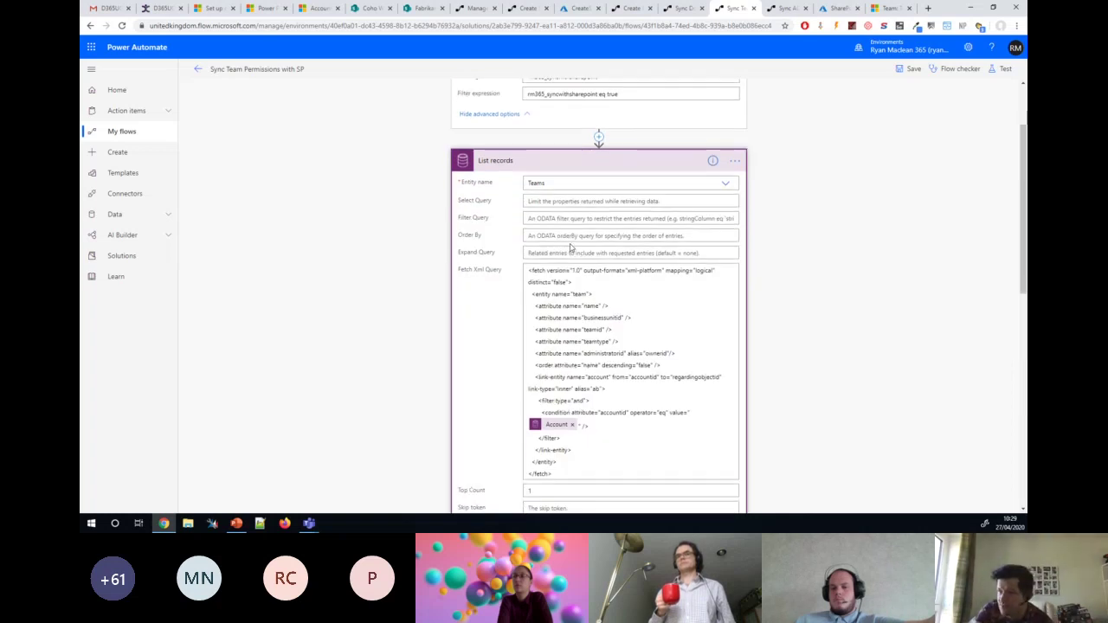
scroll(574, 250, "down", 1)
scroll(598, 121, "up", 2)
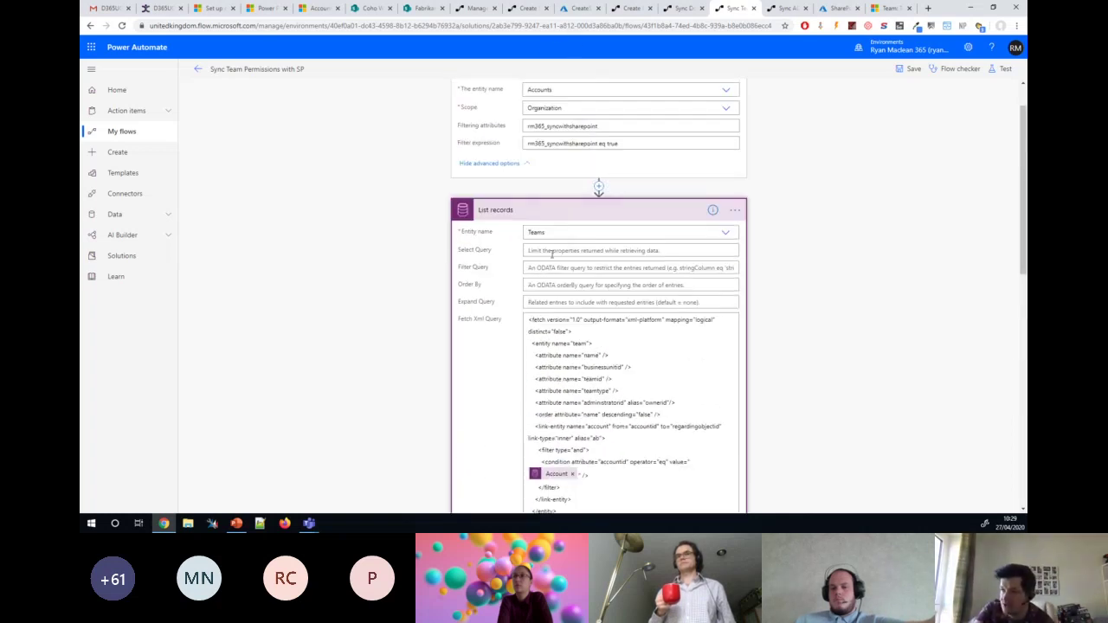
scroll(552, 253, "down", 1)
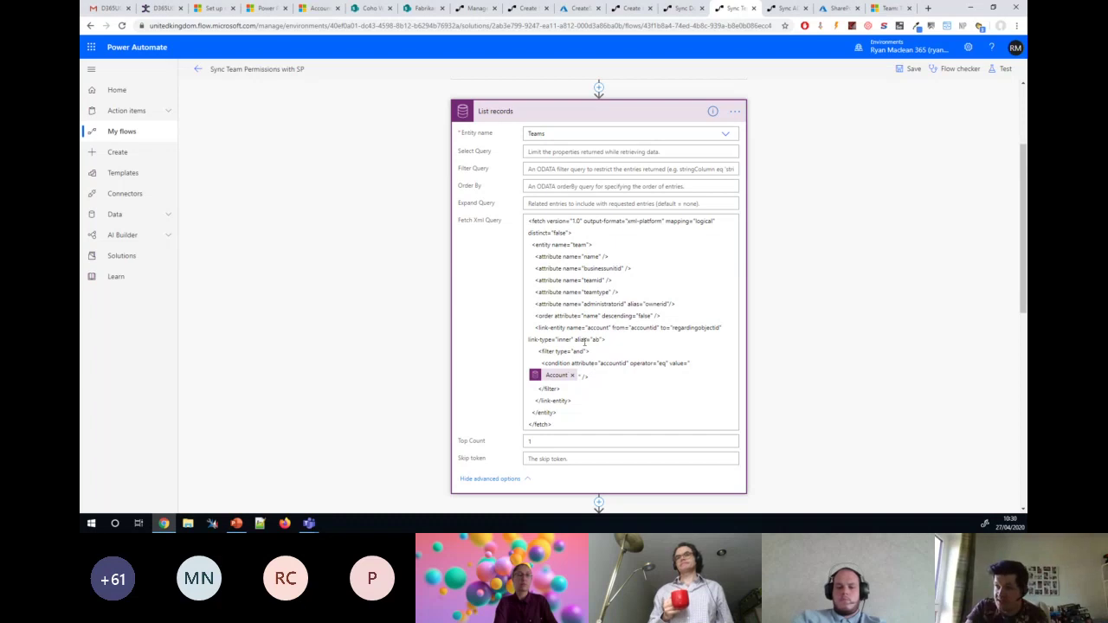
scroll(592, 367, "up", 3)
scroll(559, 161, "down", 10)
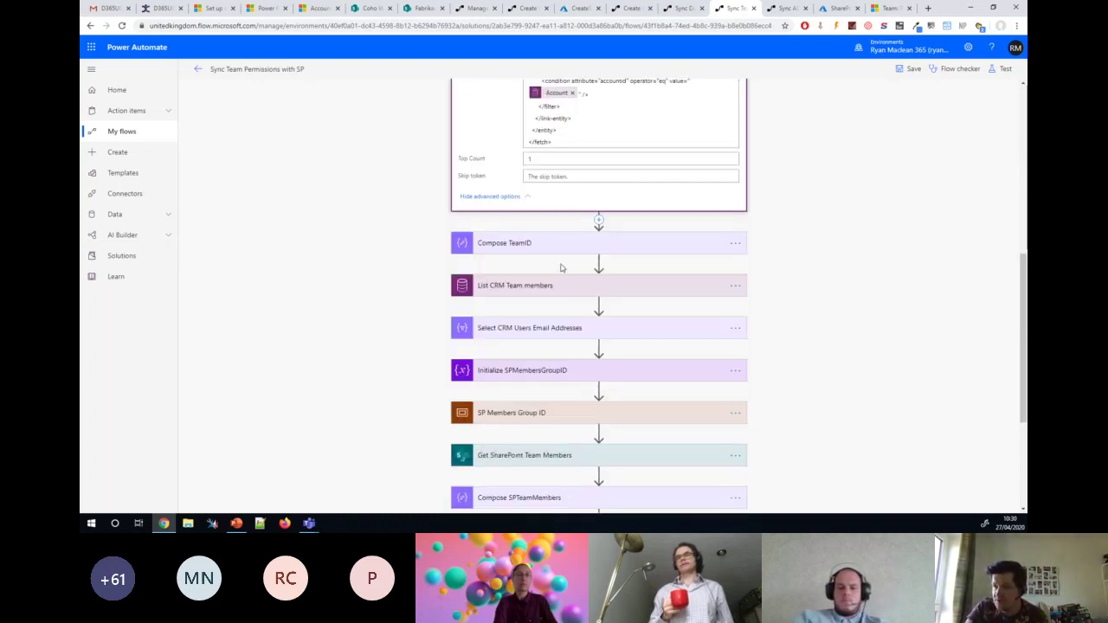
Expand the Compose TeamID and List CRM Team members actions and review the team memberships Fetch XML query in the advanced options
left_click(556, 230)
scroll(558, 225, "down", 1)
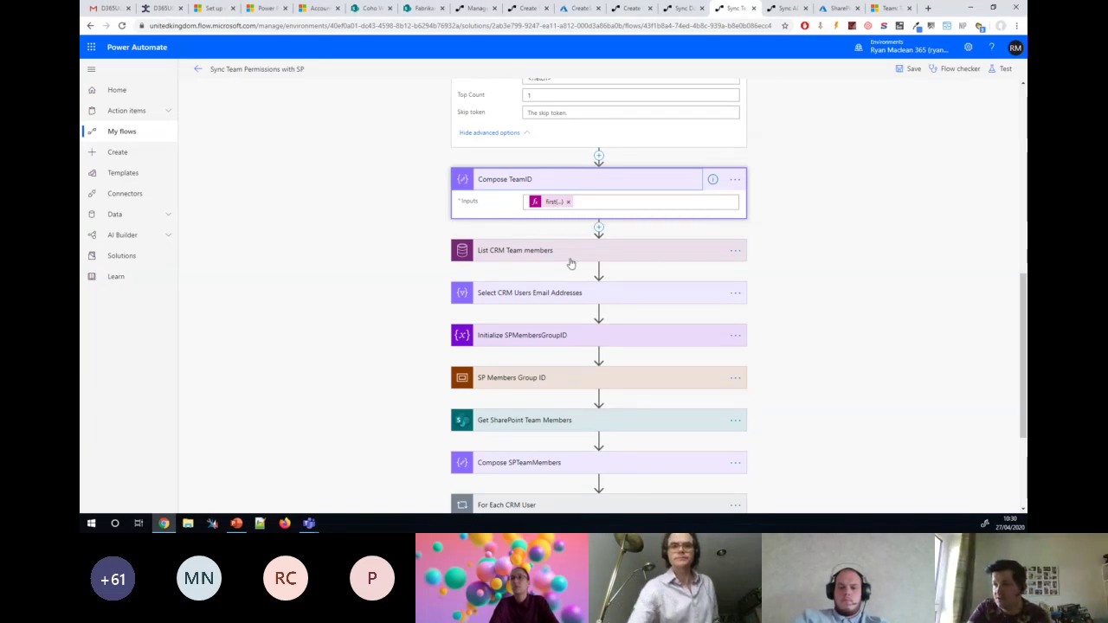
left_click(566, 251)
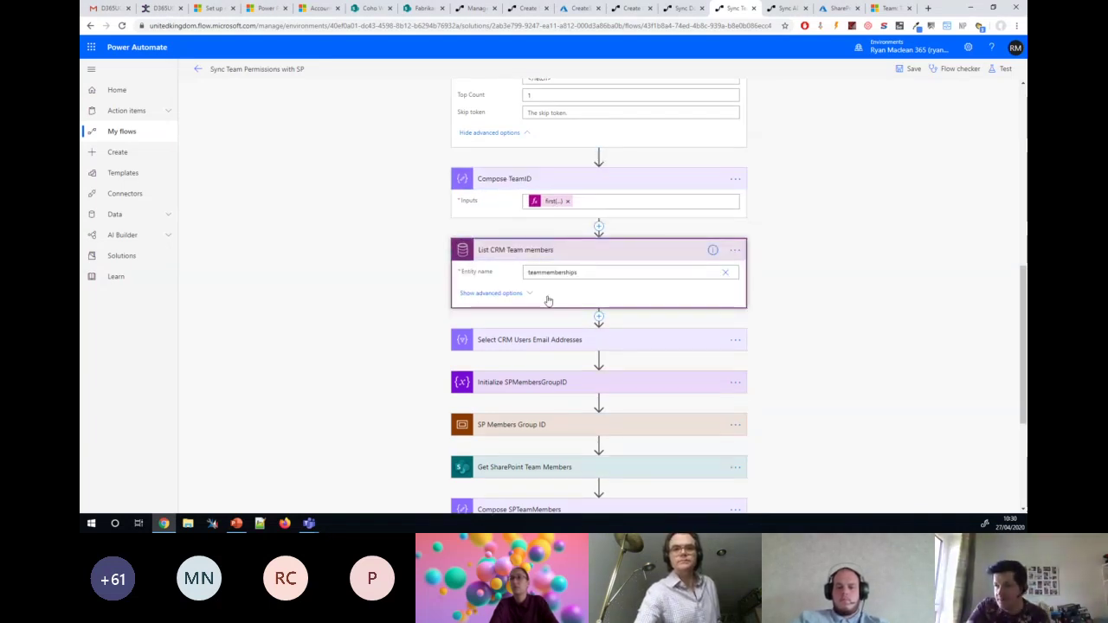
left_click(519, 295)
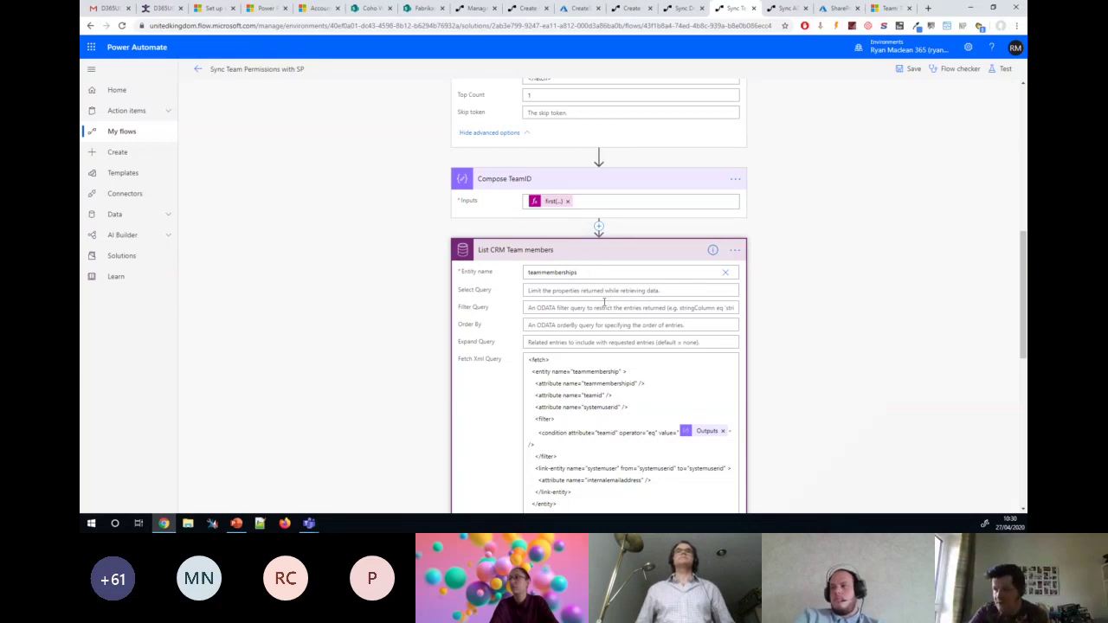
scroll(602, 302, "down", 1)
scroll(602, 302, "down", 1)
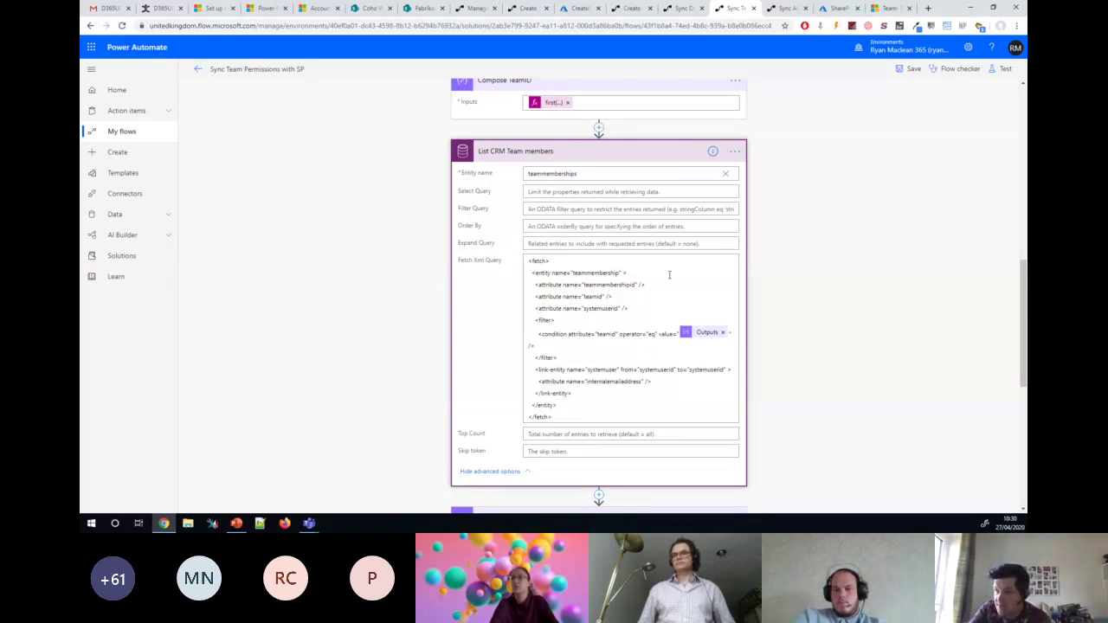
scroll(588, 230, "up", 2)
scroll(594, 234, "down", 3)
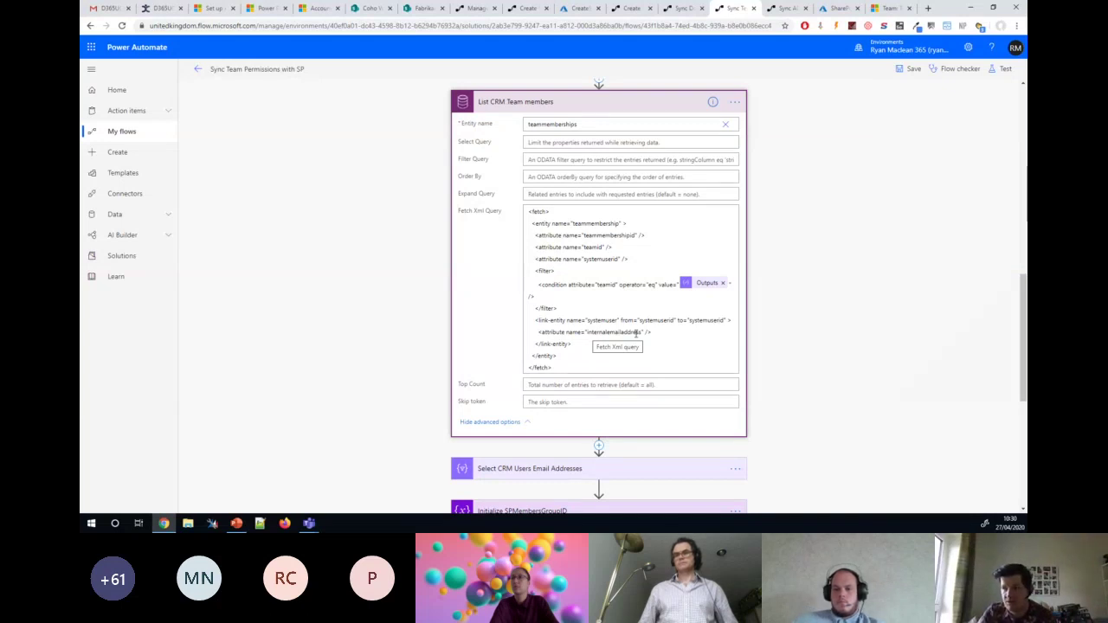
scroll(606, 320, "down", 3)
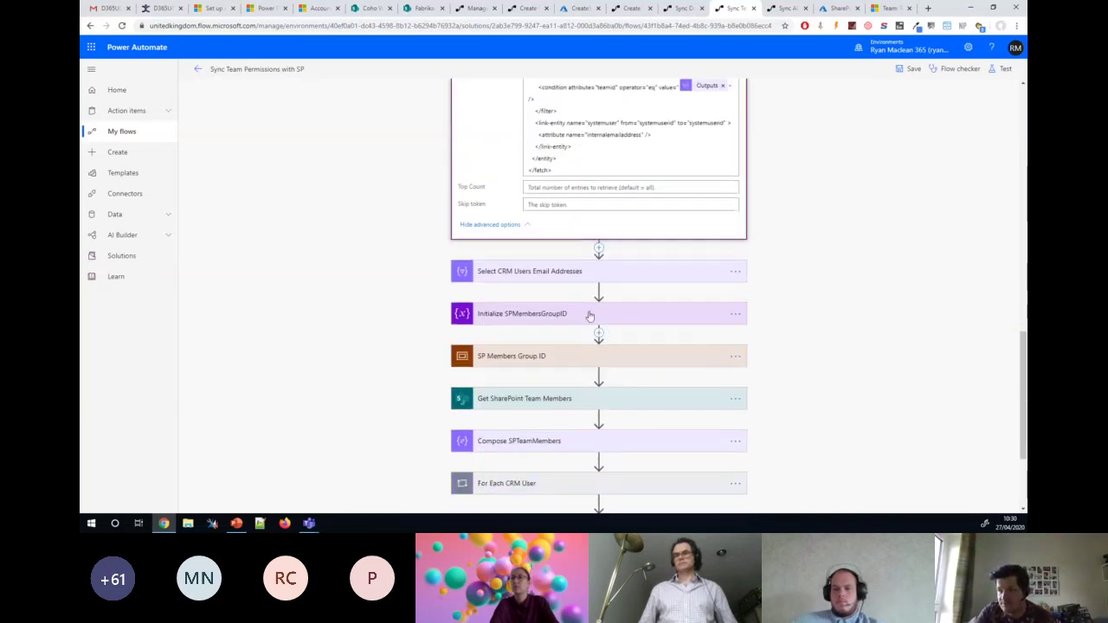
Expand the Select CRM Users Email Addresses action and review its source and Email Address mapping
left_click(551, 273)
scroll(548, 260, "down", 2)
scroll(595, 216, "up", 1)
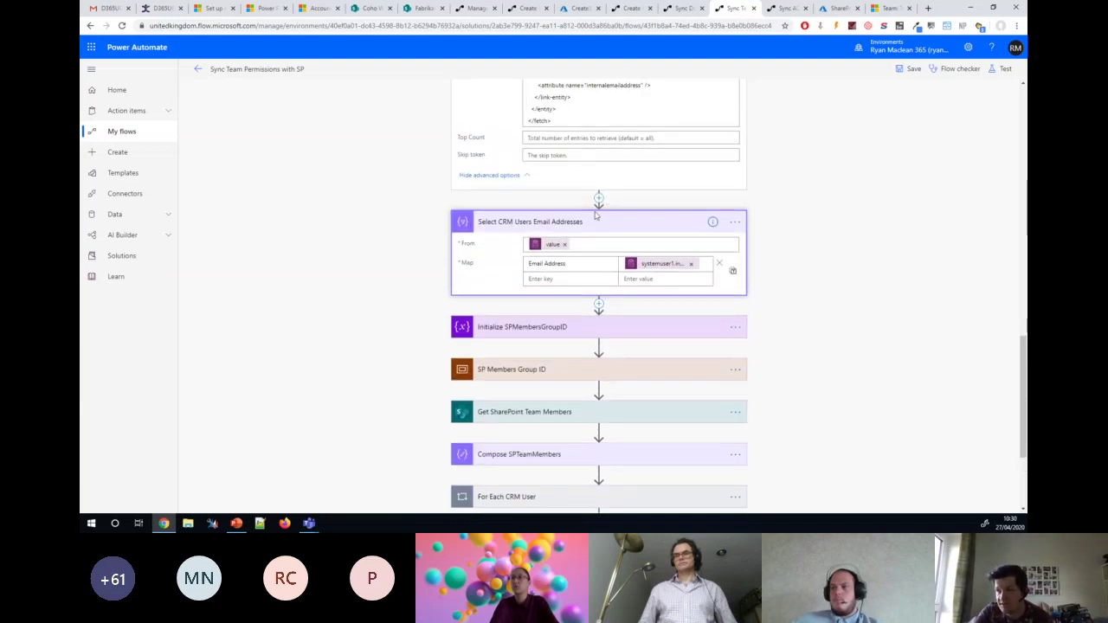
scroll(476, 270, "up", 1)
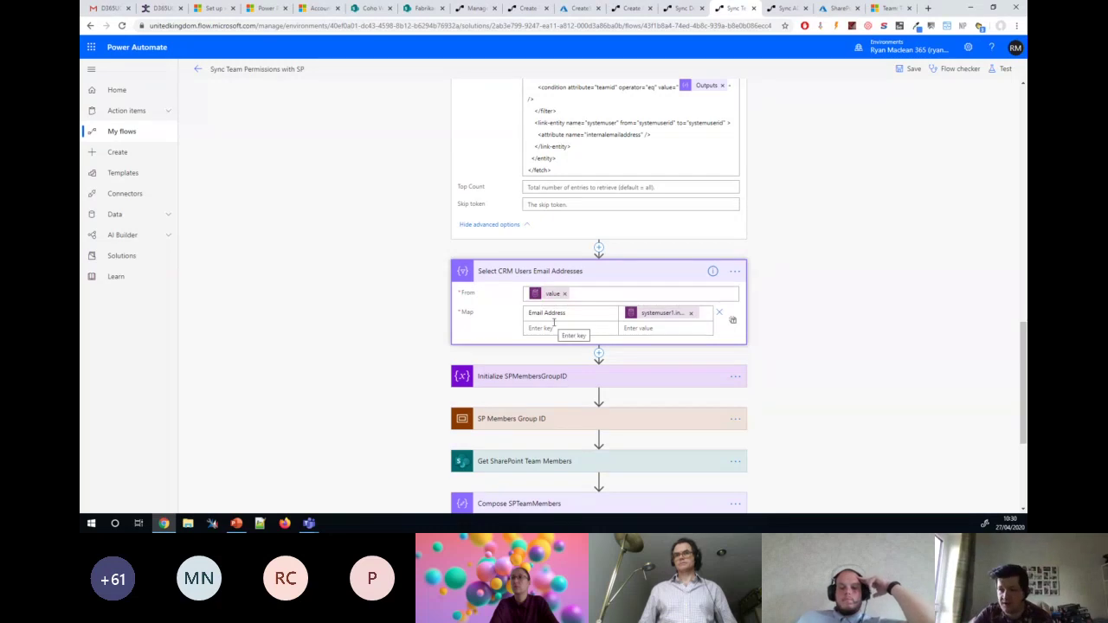
scroll(524, 231, "down", 3)
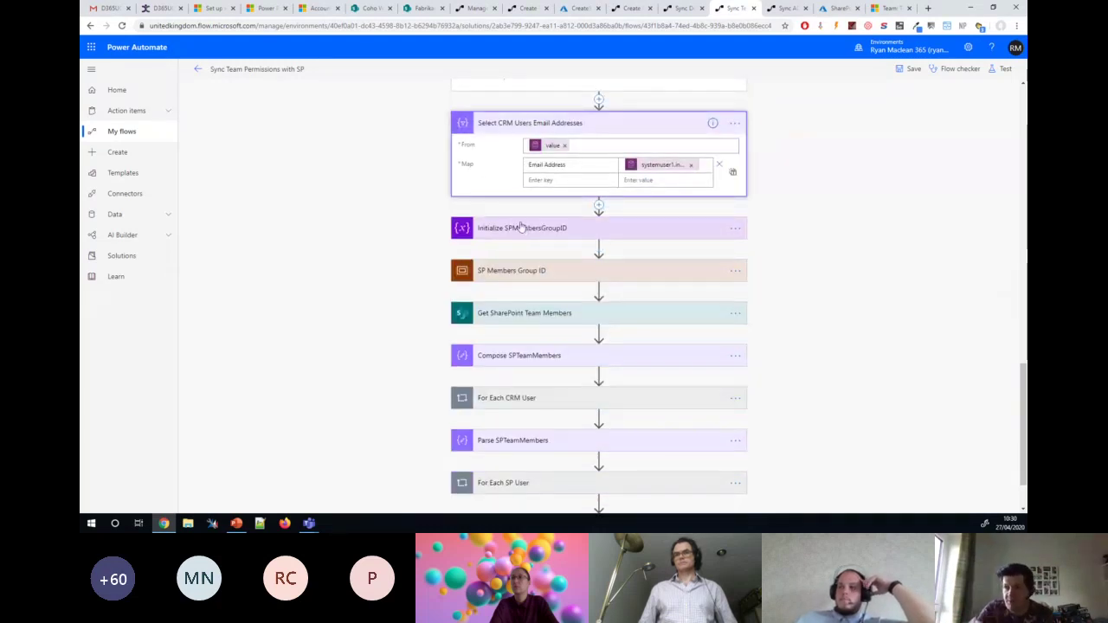
Switch to the Coho Winery SharePoint site and list its site members in the site sharing options
left_click(371, 8)
left_click(996, 102)
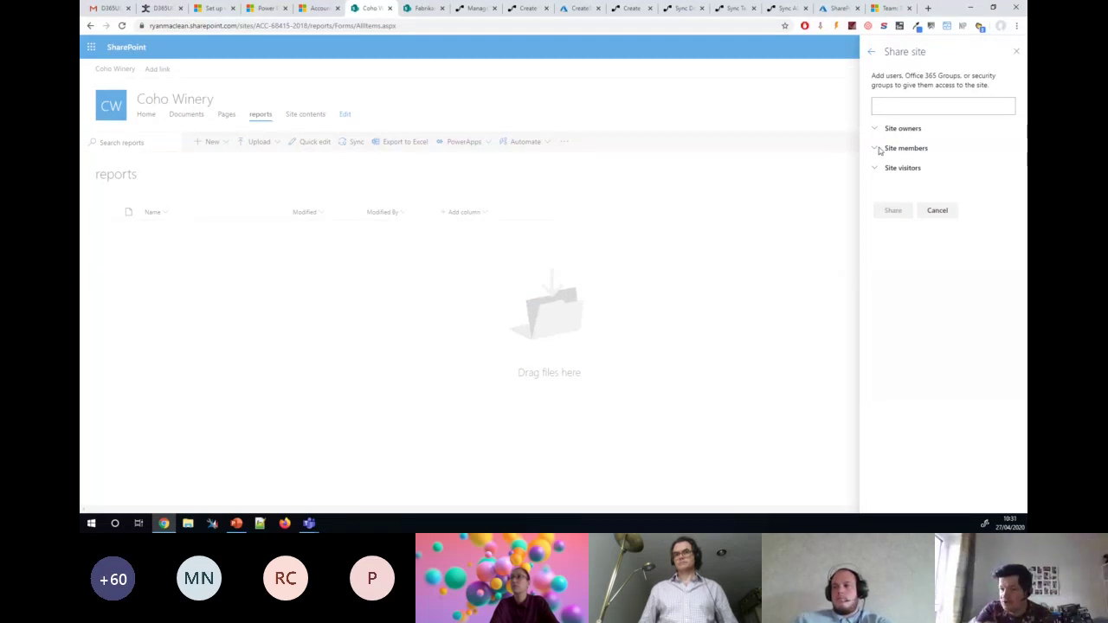
left_click(875, 149)
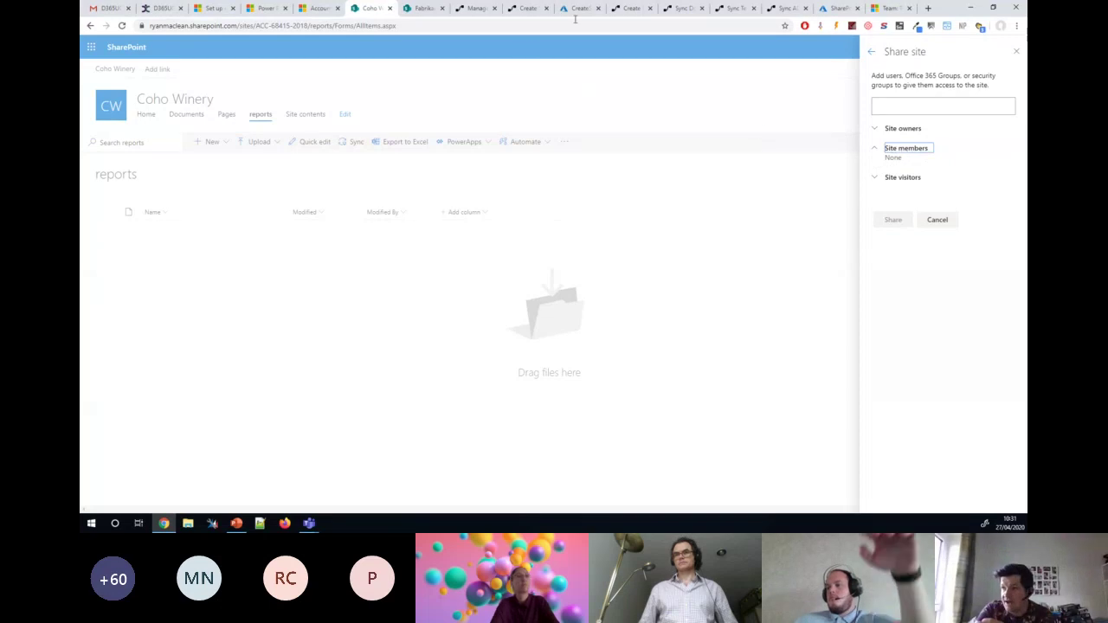
Return to the Sync Team Permissions with SP flow, check Initialize SPMembersGroupID, and expand Get all Groups inside the SP Members Group ID scope
left_click(730, 8)
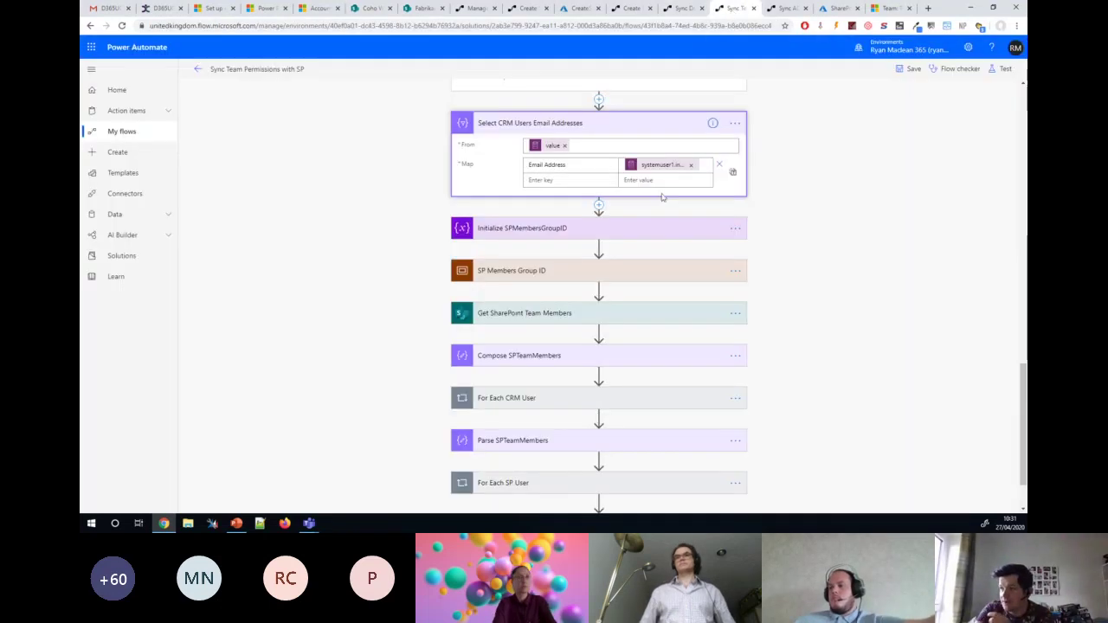
scroll(593, 182, "down", 1)
left_click(594, 180)
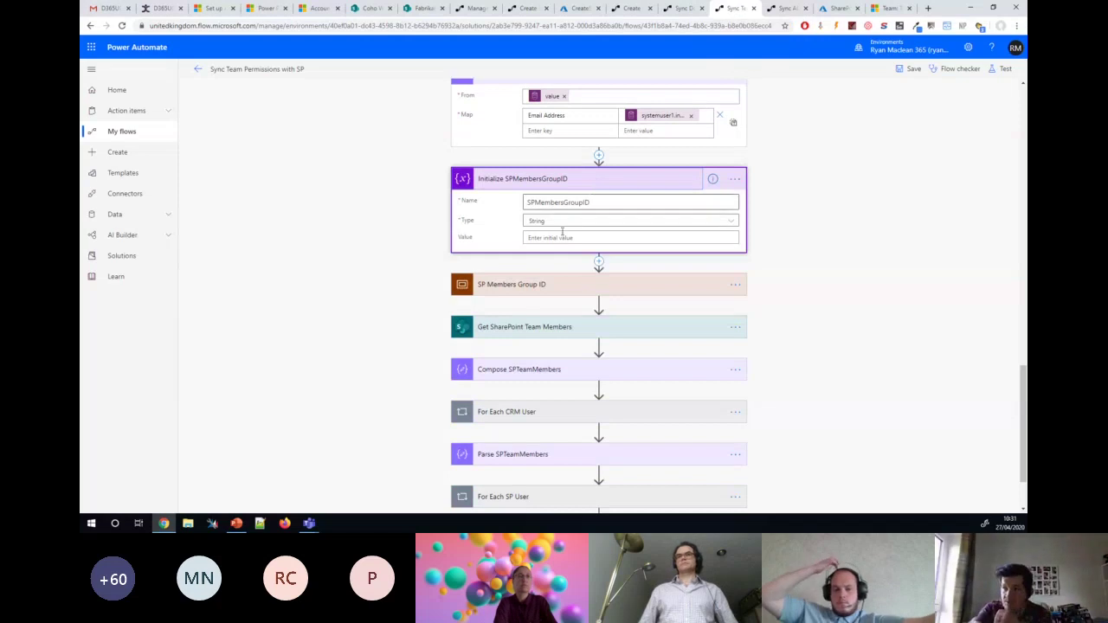
left_click(571, 179)
left_click(532, 221)
scroll(536, 227, "down", 1)
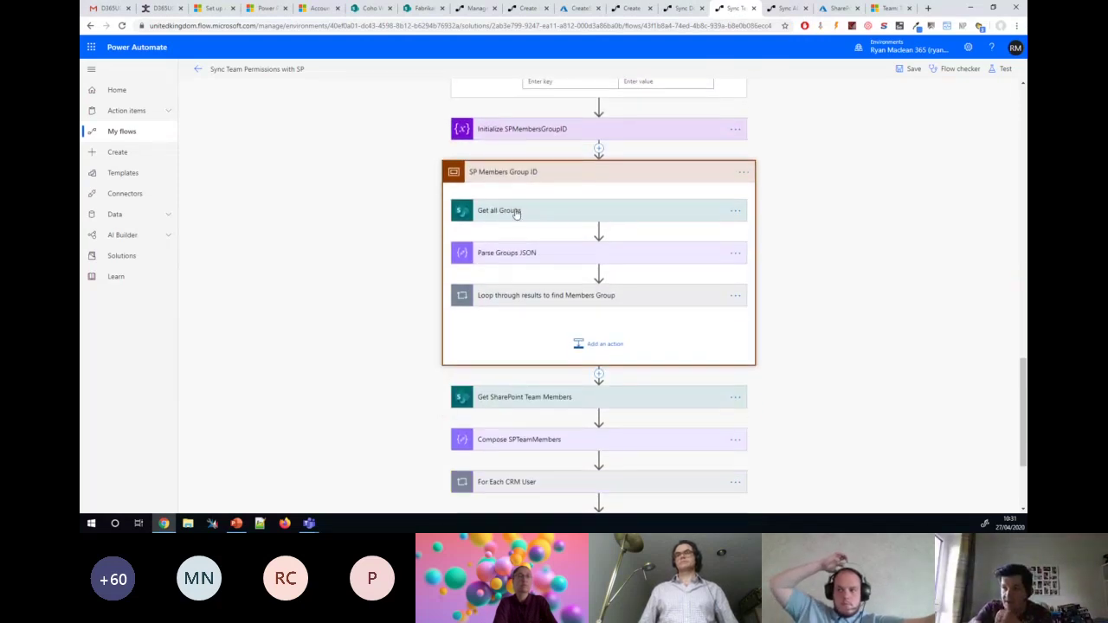
left_click(516, 213)
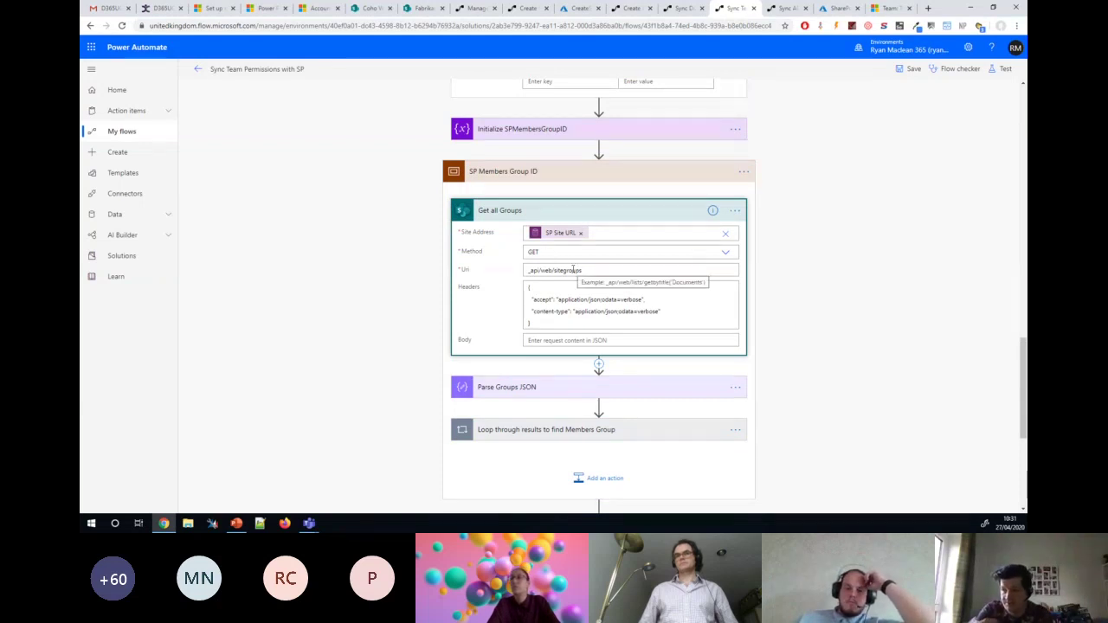
scroll(529, 287, "down", 2)
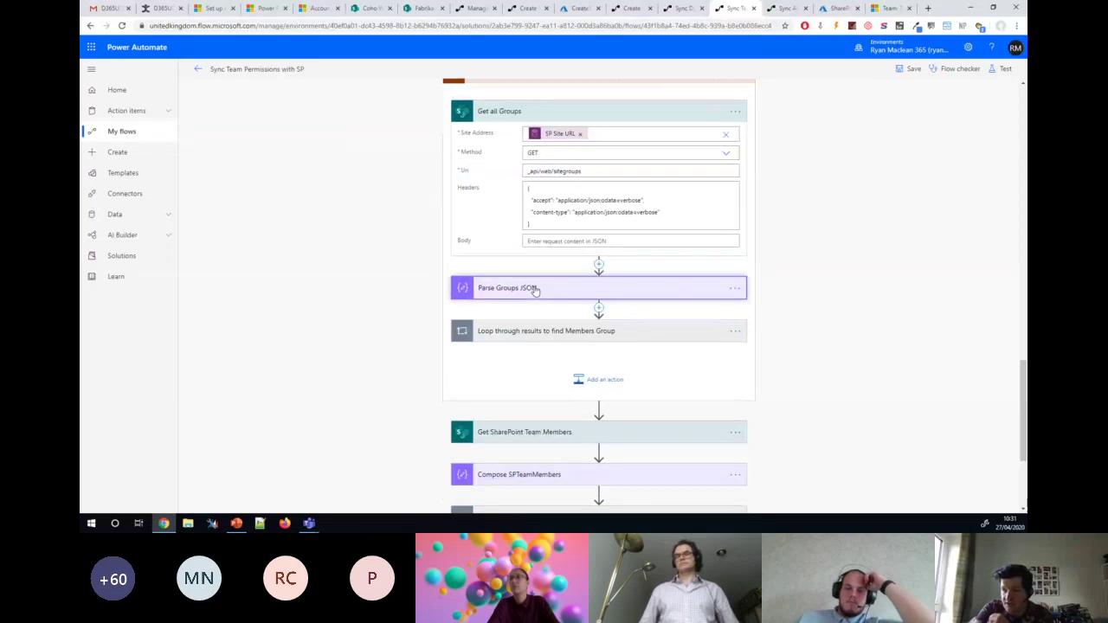
Expand Parse Groups JSON and the loop that finds the Members group, showing its group title condition
left_click(534, 290)
left_click(517, 343)
scroll(502, 338, "down", 2)
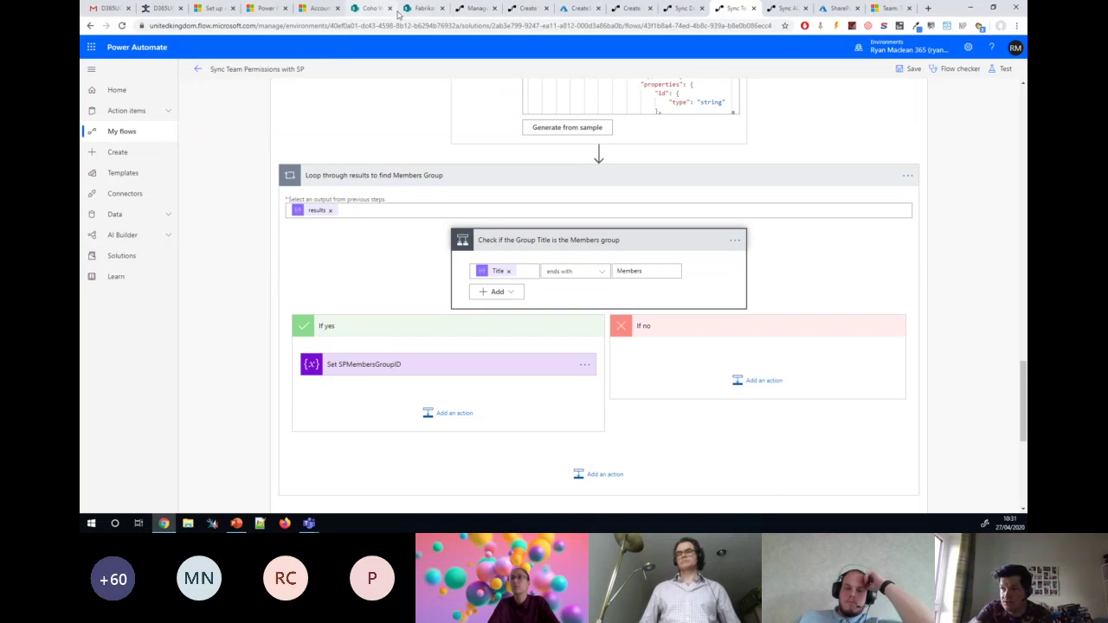
Open the advanced permissions settings of the Coho Winery SharePoint site to show its permission groups
left_click(370, 7)
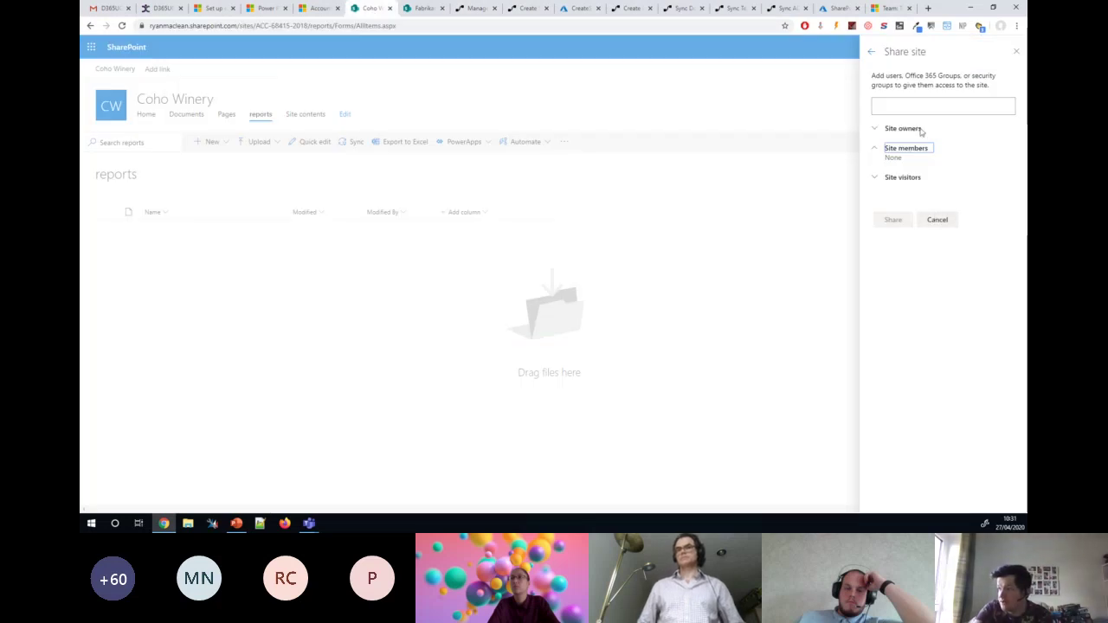
left_click(1016, 51)
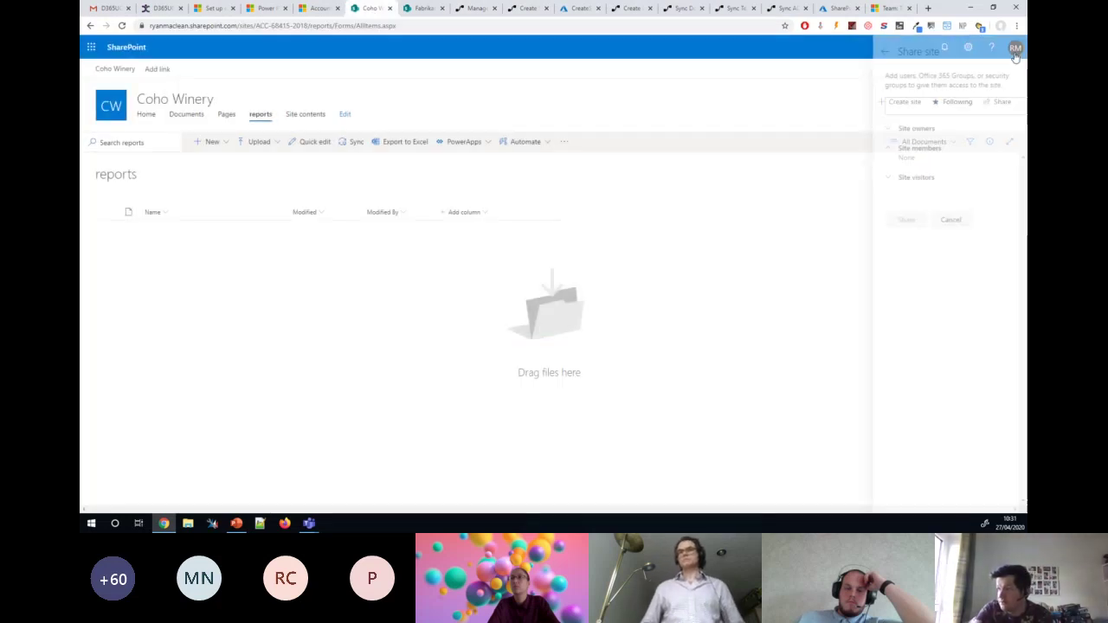
left_click(968, 47)
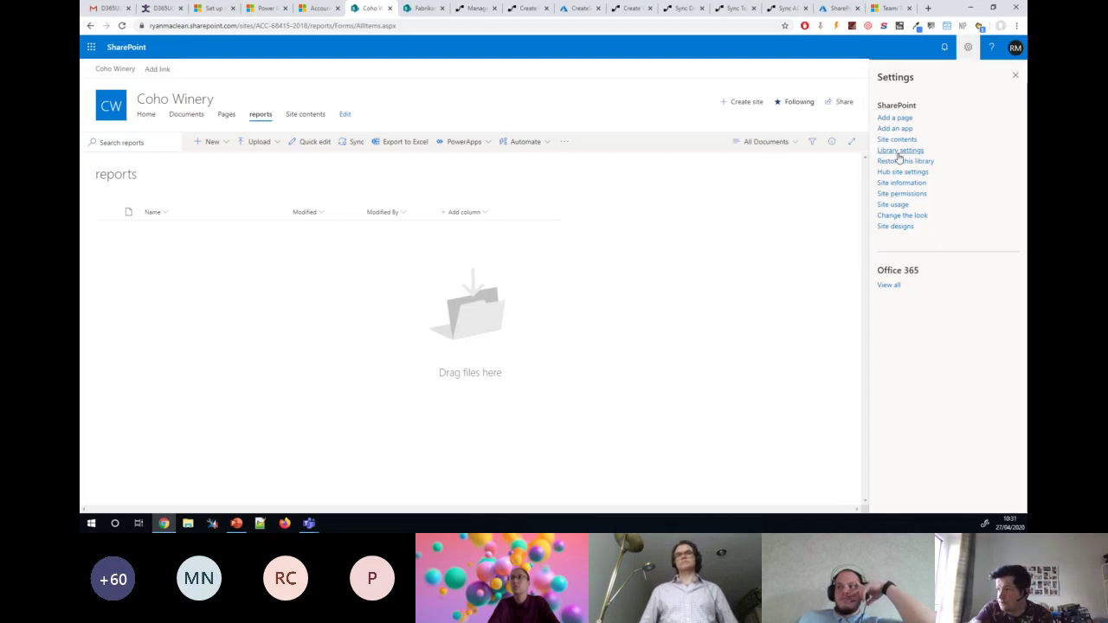
left_click(900, 194)
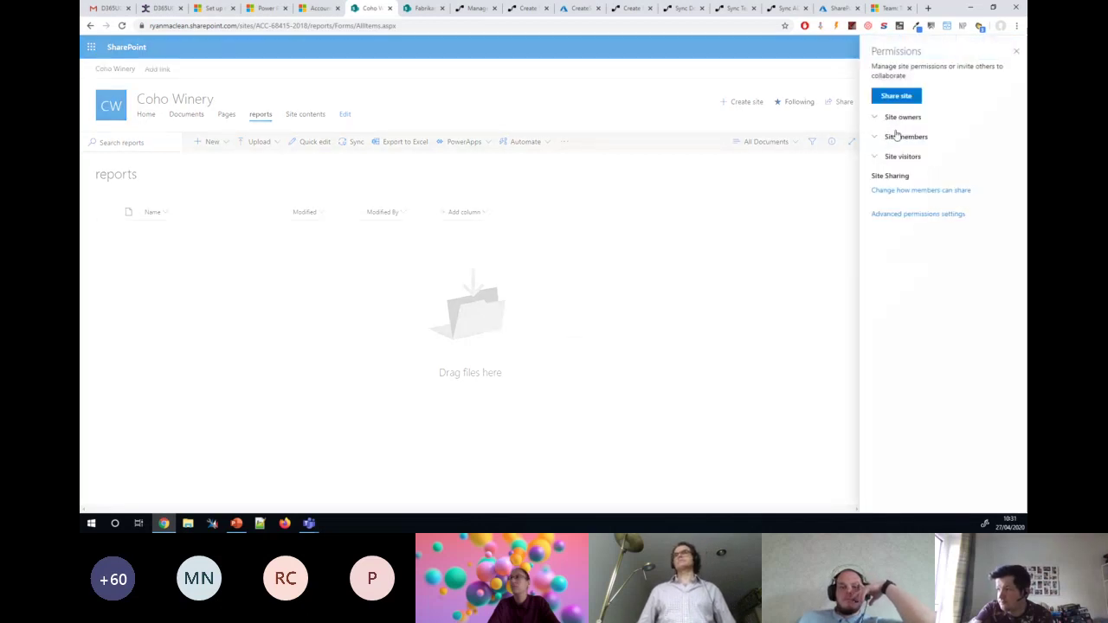
left_click(900, 217)
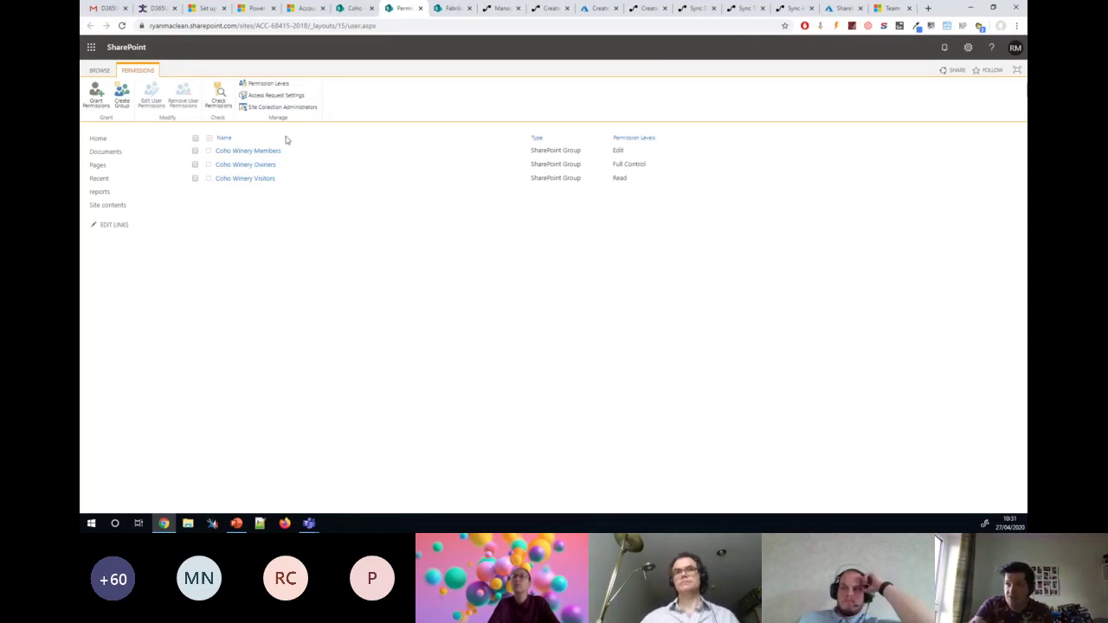
Return to the Sync Team Permissions with SP flow and expand the Get SharePoint Team Members action to review its request
left_click(743, 9)
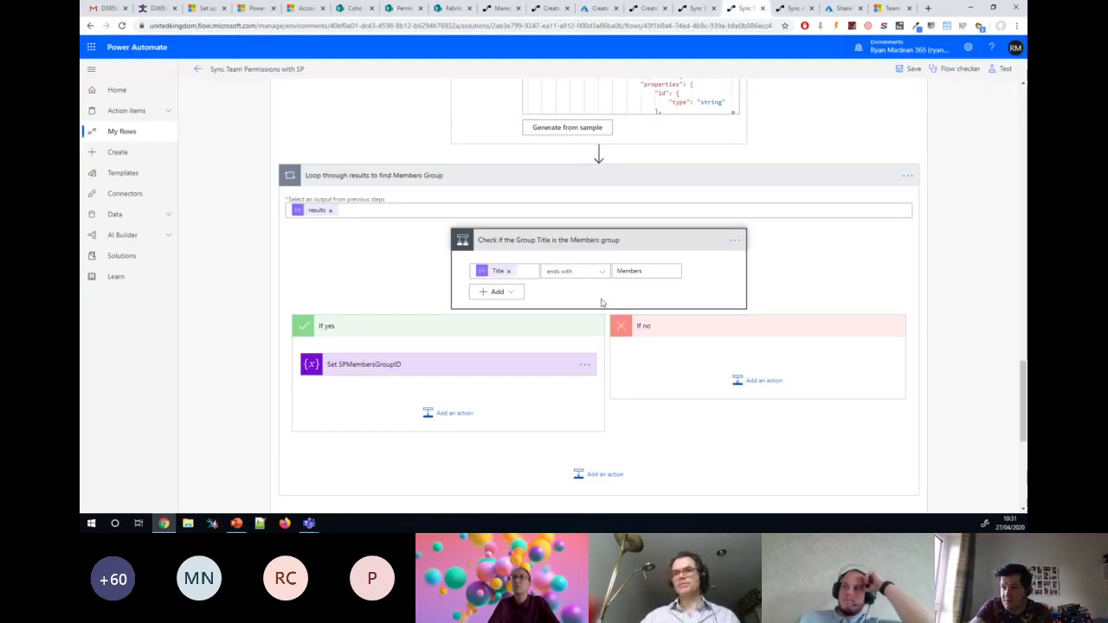
scroll(601, 303, "down", 1)
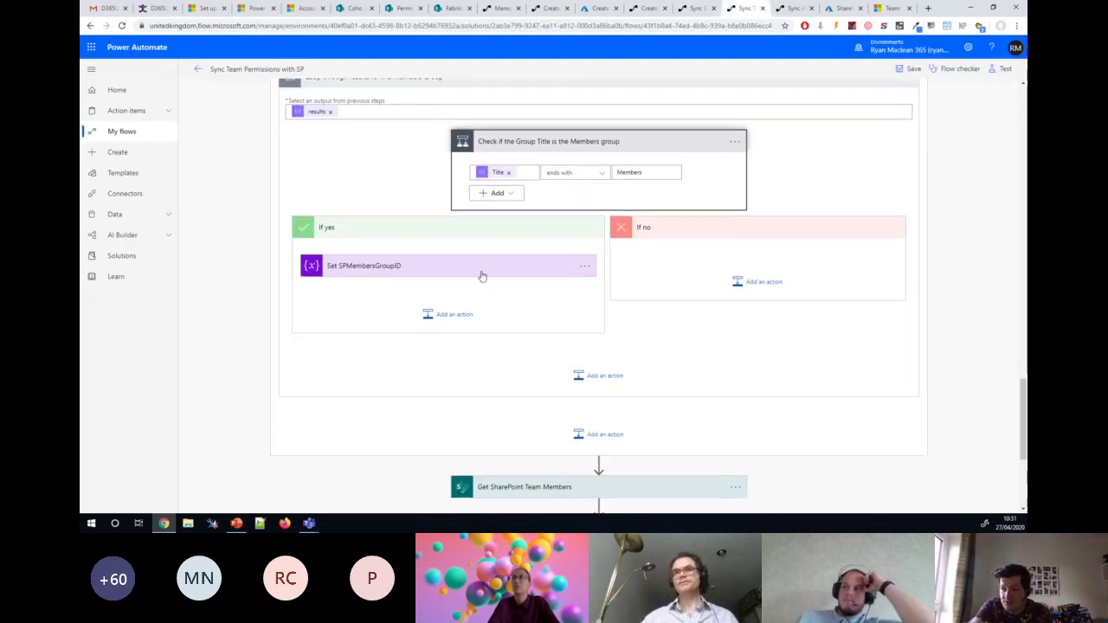
scroll(482, 275, "down", 2)
left_click(554, 300)
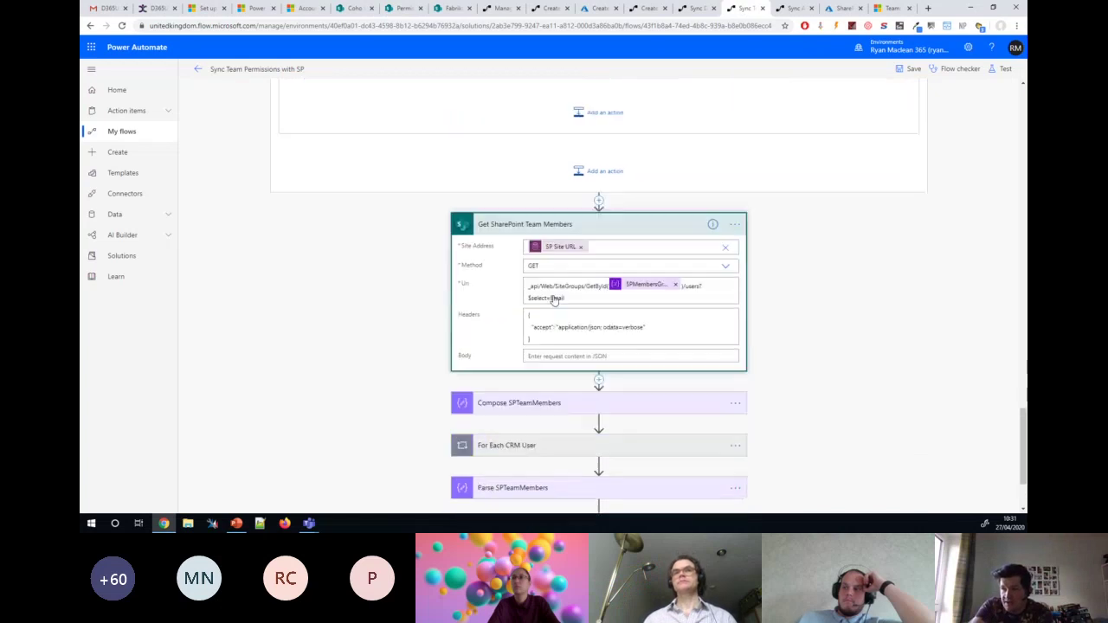
scroll(531, 185, "down", 1)
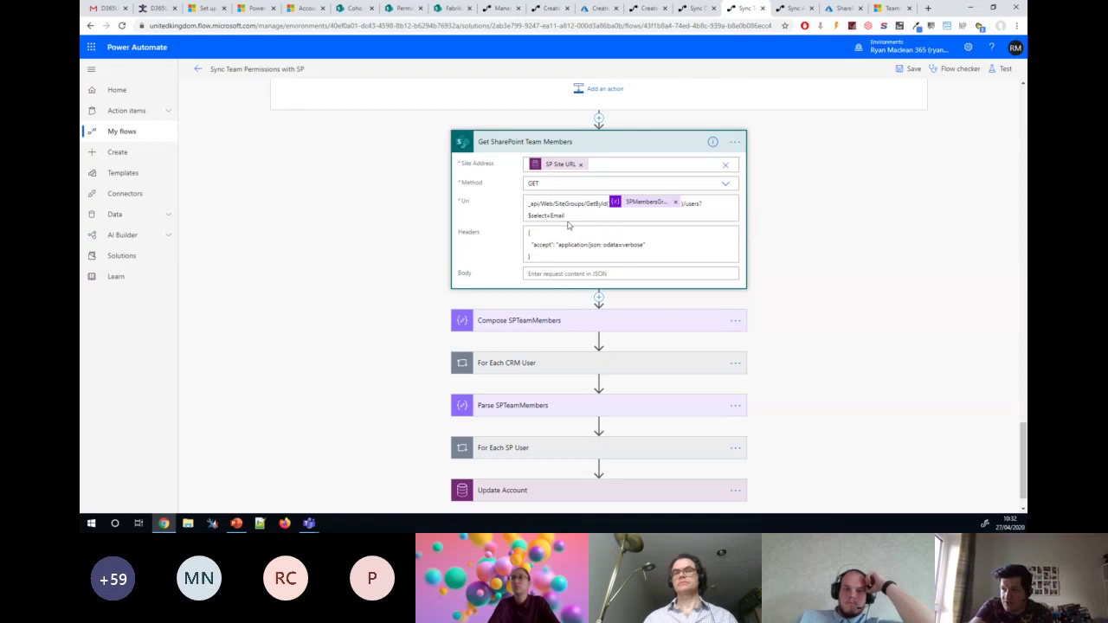
Examine how the group lookup supplies SPMembersGroupID to the URI of the Get SharePoint Team Members request
scroll(547, 177, "up", 3)
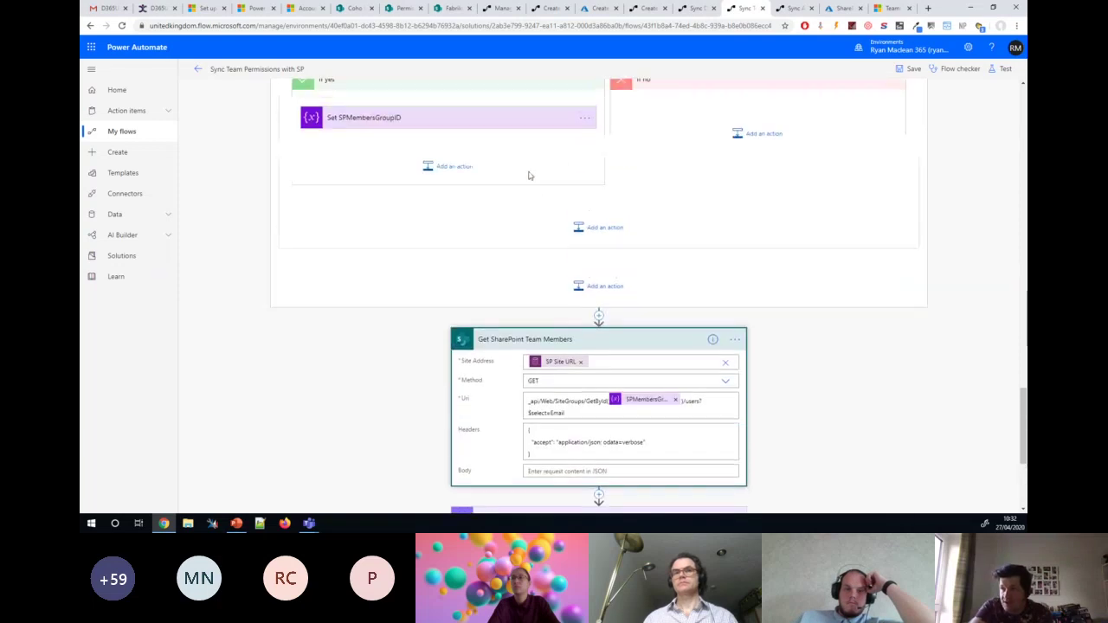
scroll(565, 346, "down", 1)
scroll(532, 278, "up", 7)
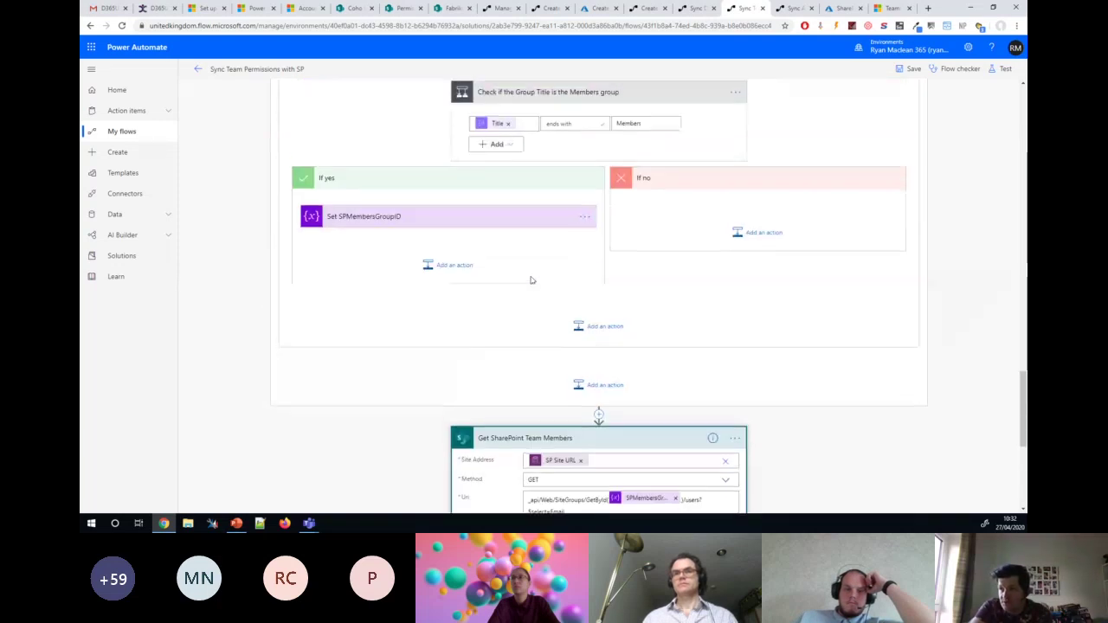
scroll(531, 279, "up", 1)
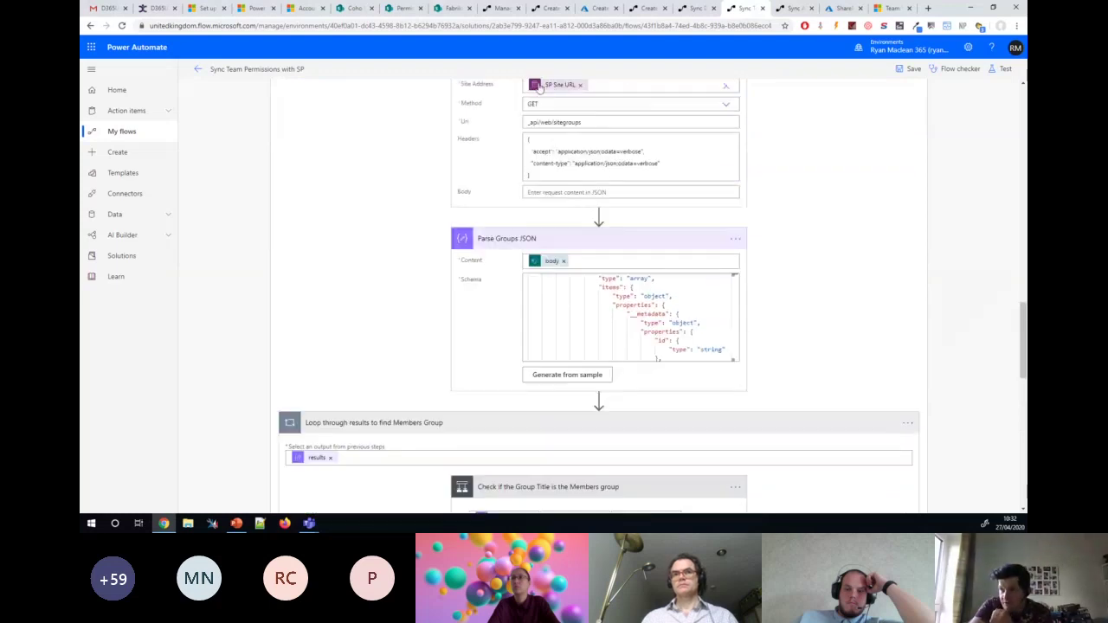
scroll(631, 315, "down", 2)
scroll(378, 364, "down", 1)
scroll(380, 335, "down", 7)
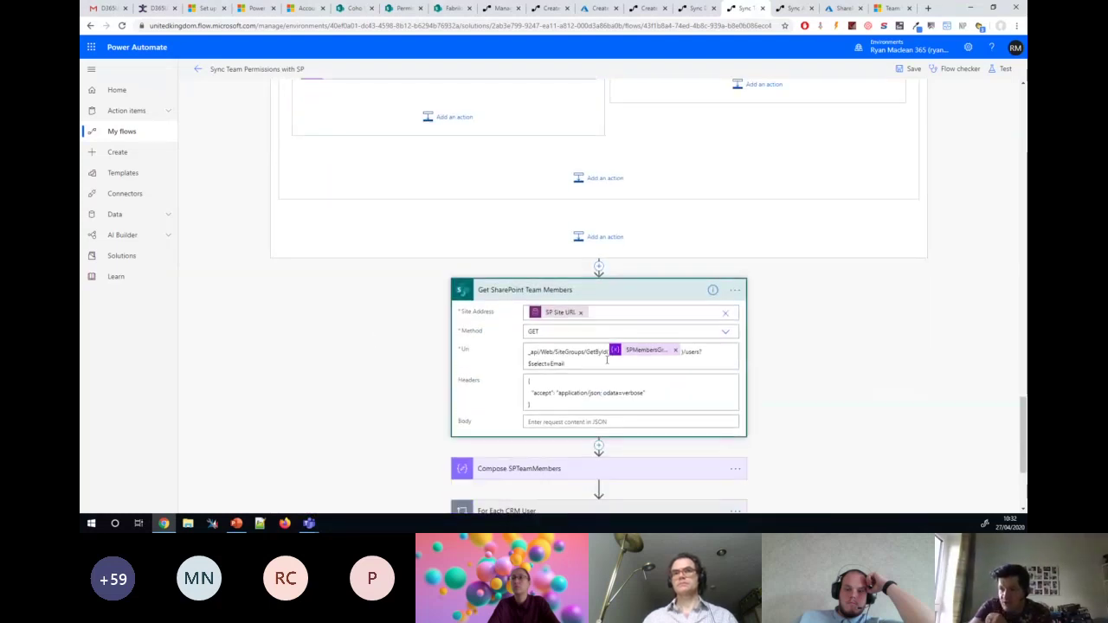
scroll(555, 358, "down", 1)
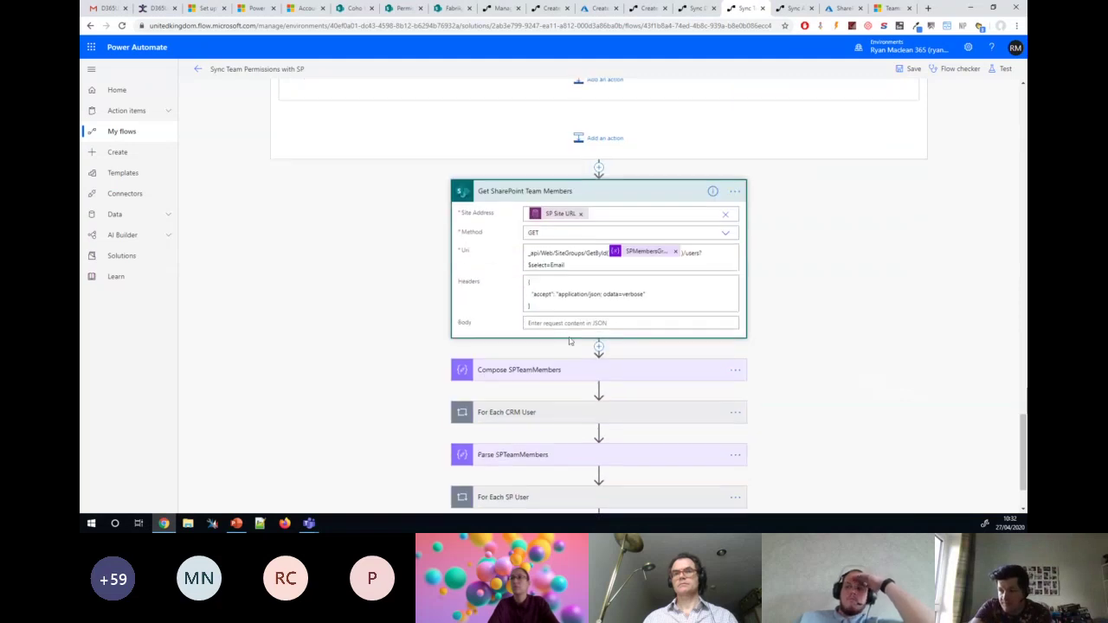
Expand the Compose SPTeamMembers action and inspect the toLower expression used as its input
scroll(523, 294, "down", 1)
left_click(523, 292)
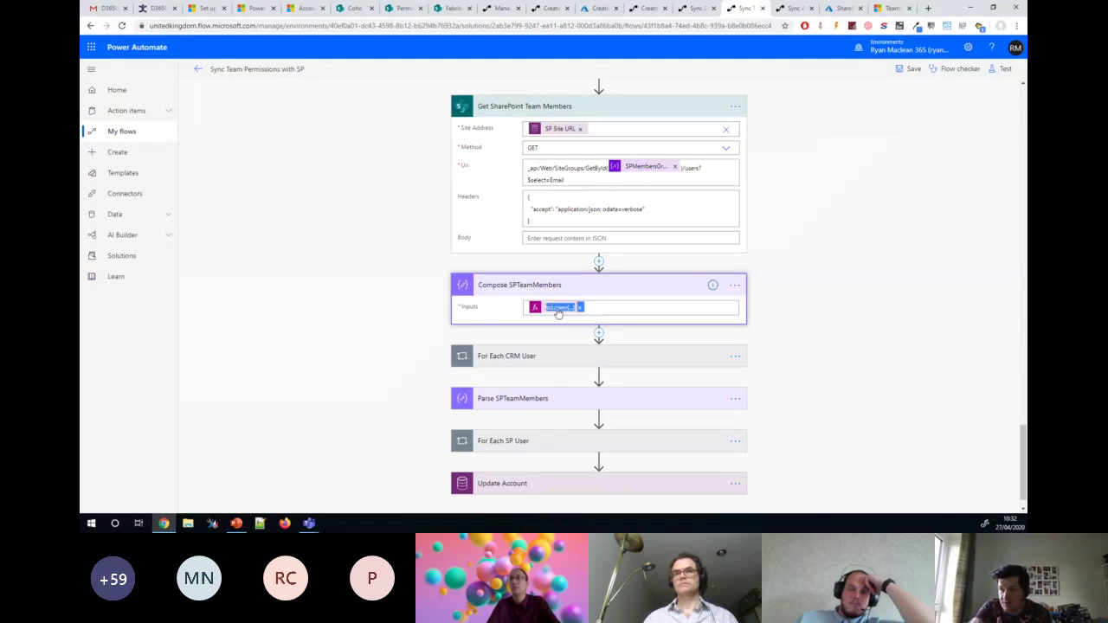
left_click(557, 309)
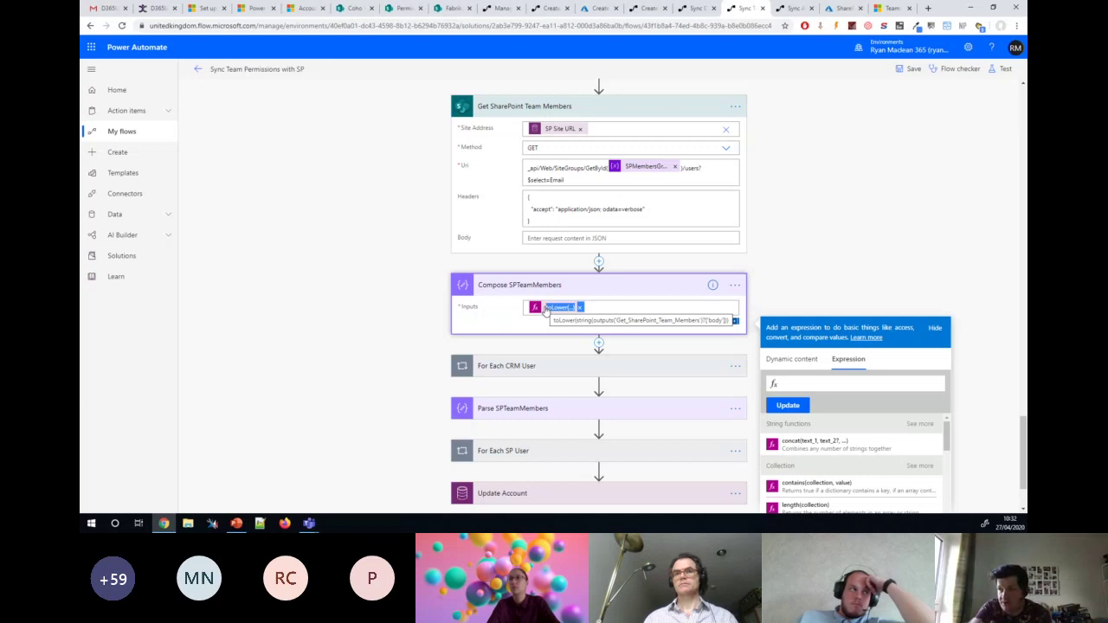
scroll(490, 269, "down", 1)
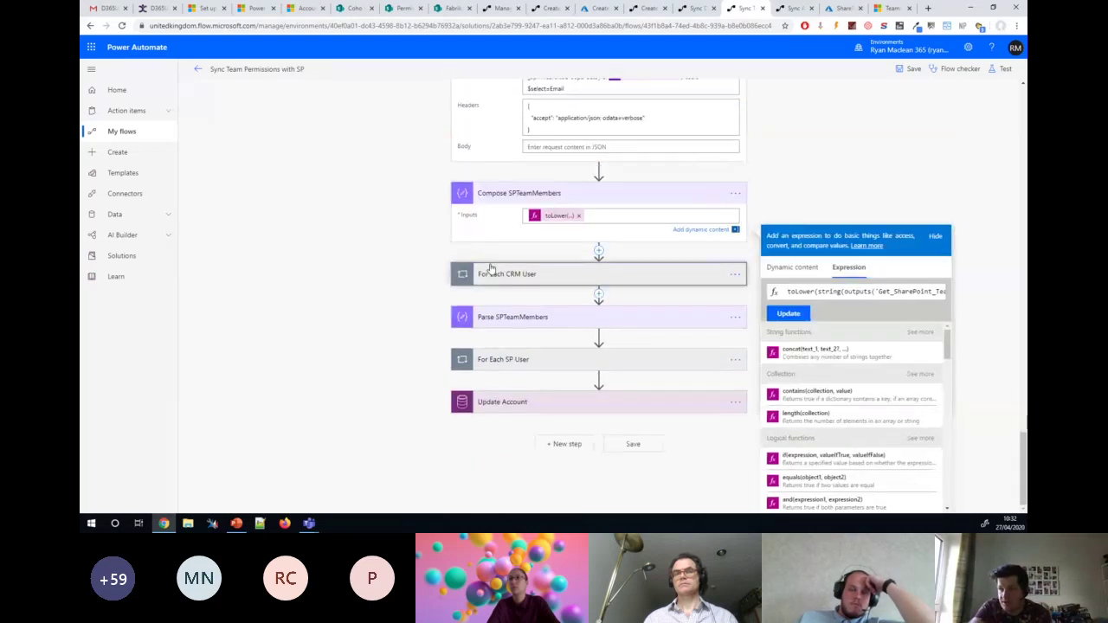
Expand the For Each CRM User loop and its SharePoint team check, and trace the loop's input to the CRM users' email selection
left_click(490, 273)
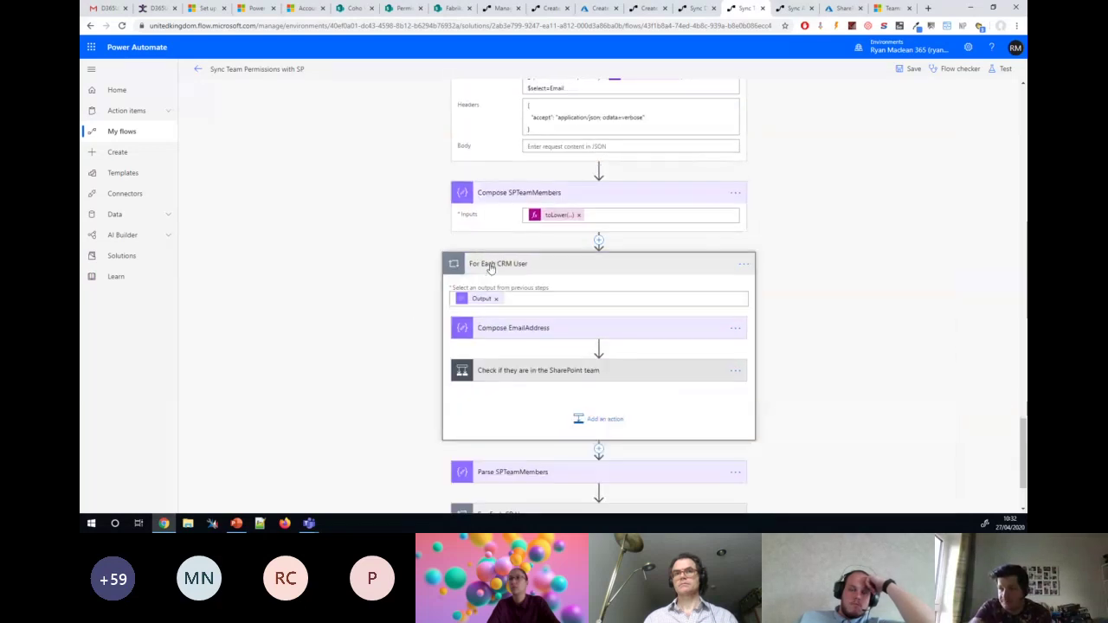
left_click(504, 379)
scroll(504, 383, "up", 1)
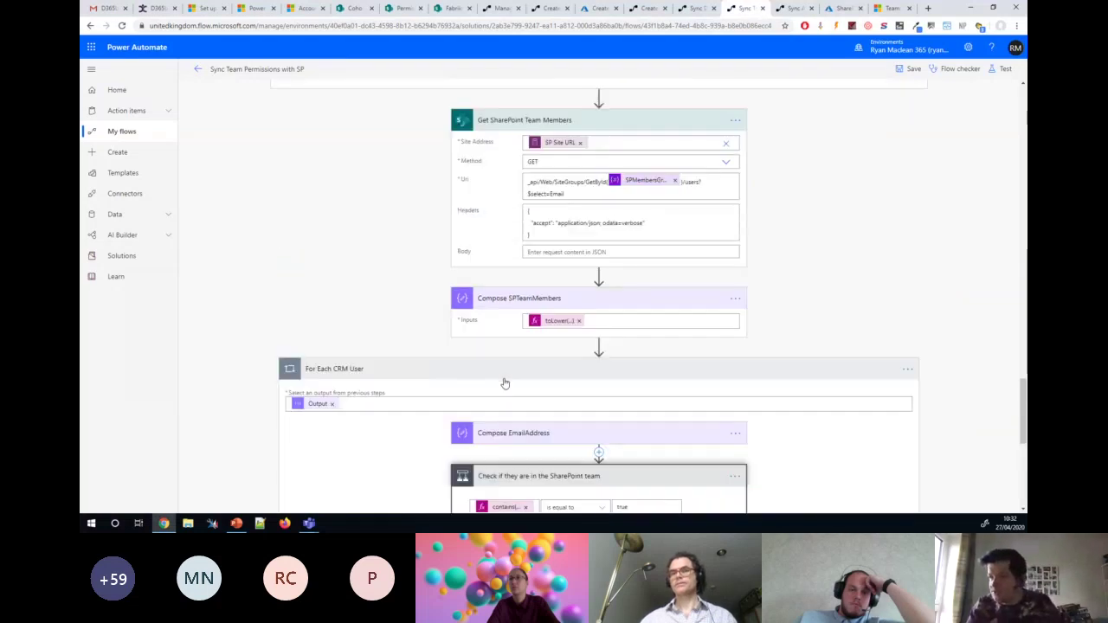
scroll(504, 383, "up", 10)
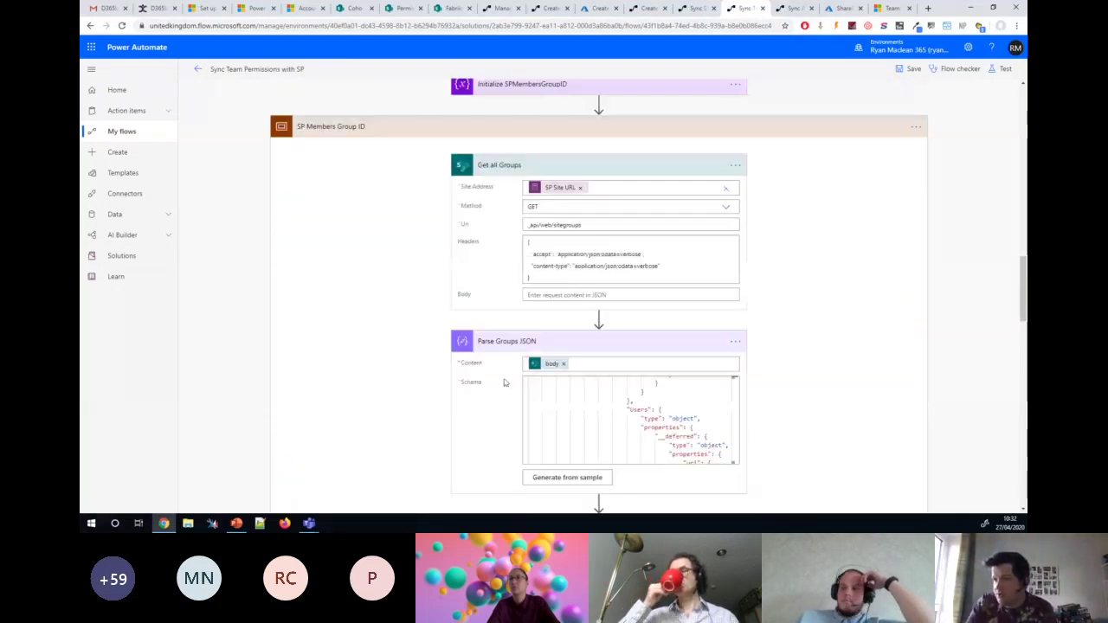
scroll(505, 383, "up", 4)
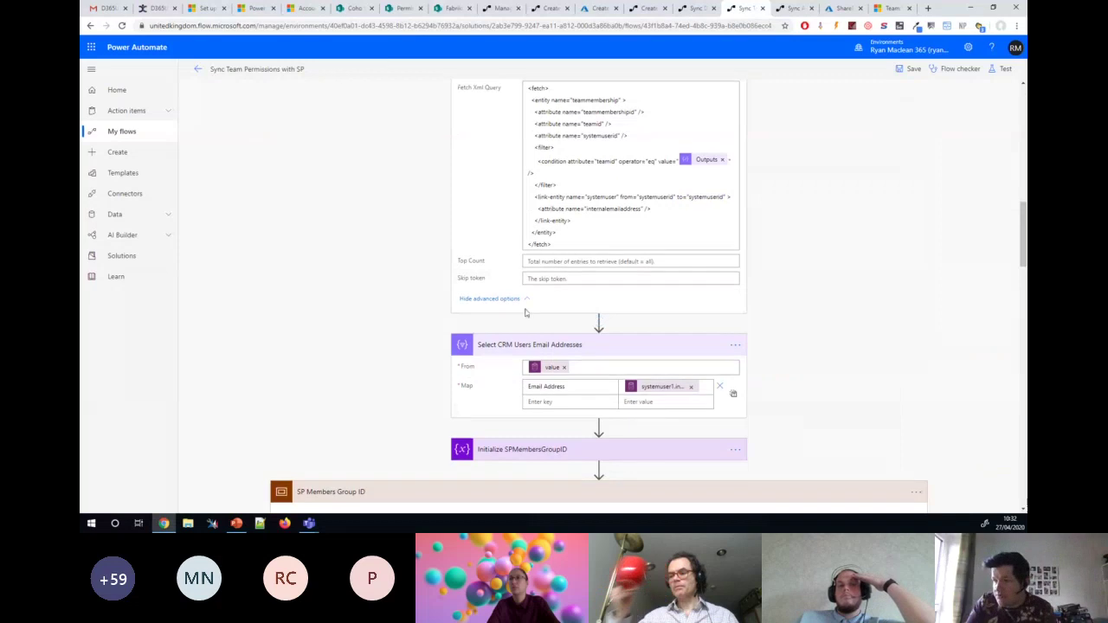
scroll(525, 313, "up", 2)
scroll(525, 312, "down", 12)
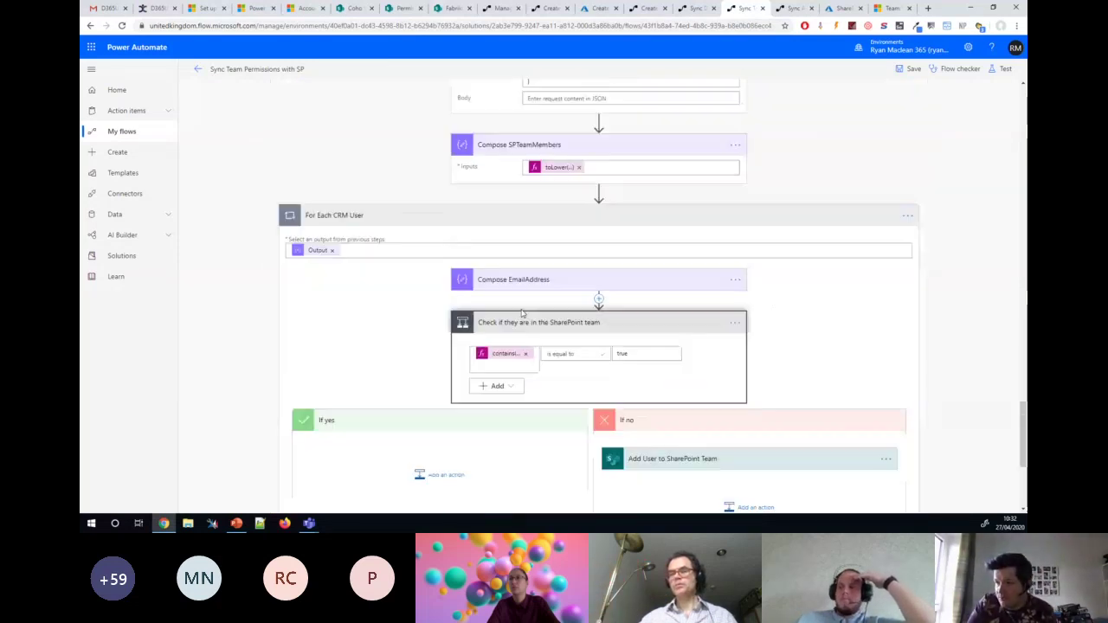
Review the toLower input of the Compose EmailAddress action inside the For Each CRM User loop, and collapse the action
left_click(506, 280)
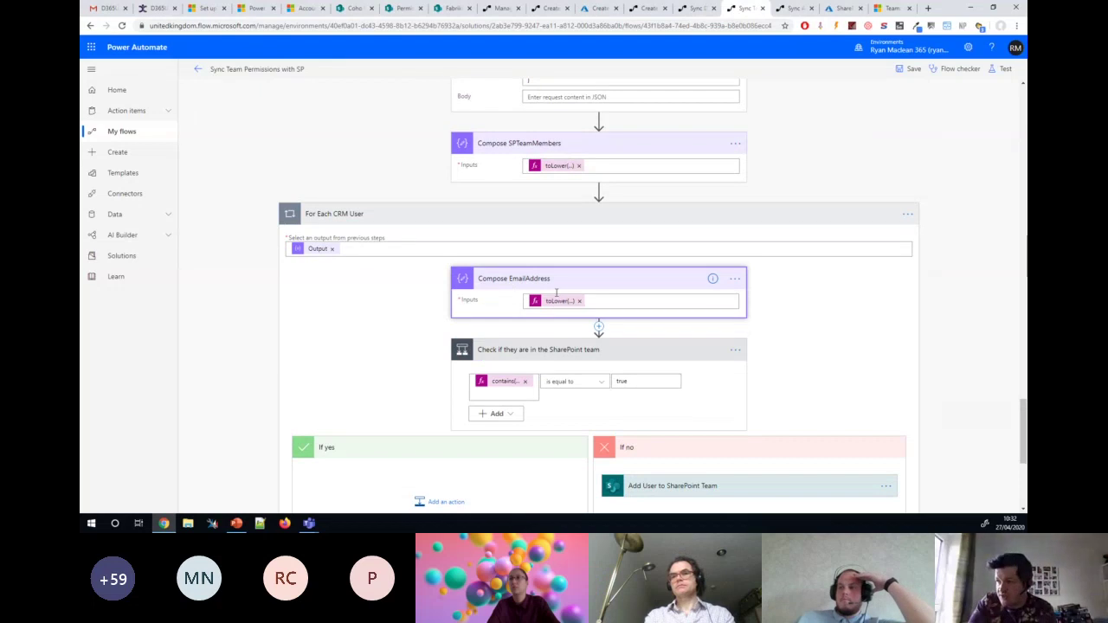
left_click(556, 280)
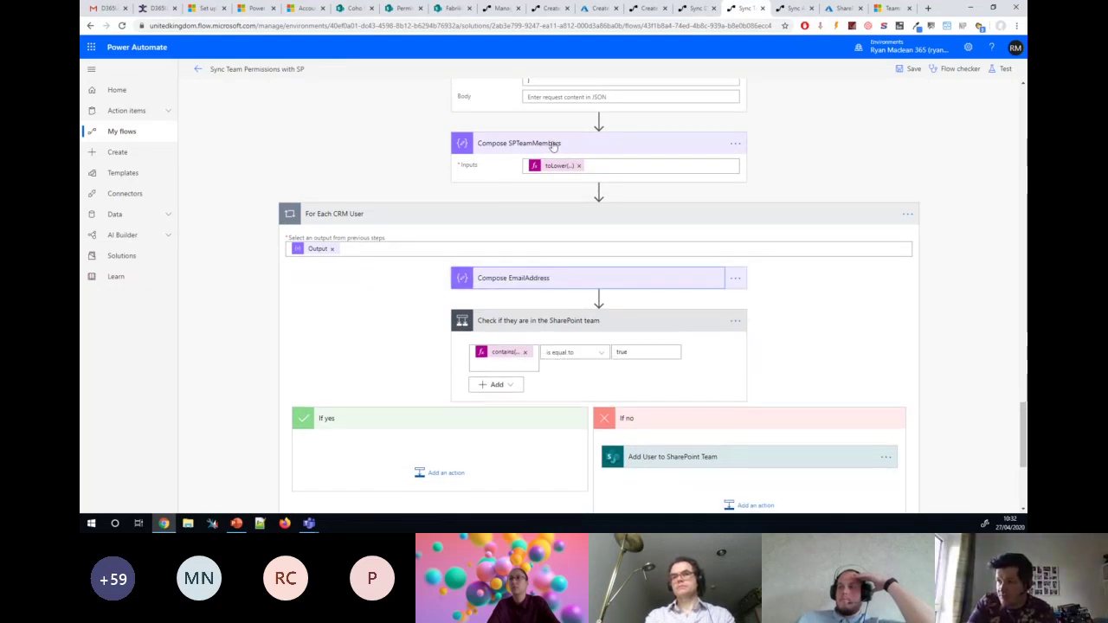
scroll(572, 168, "down", 1)
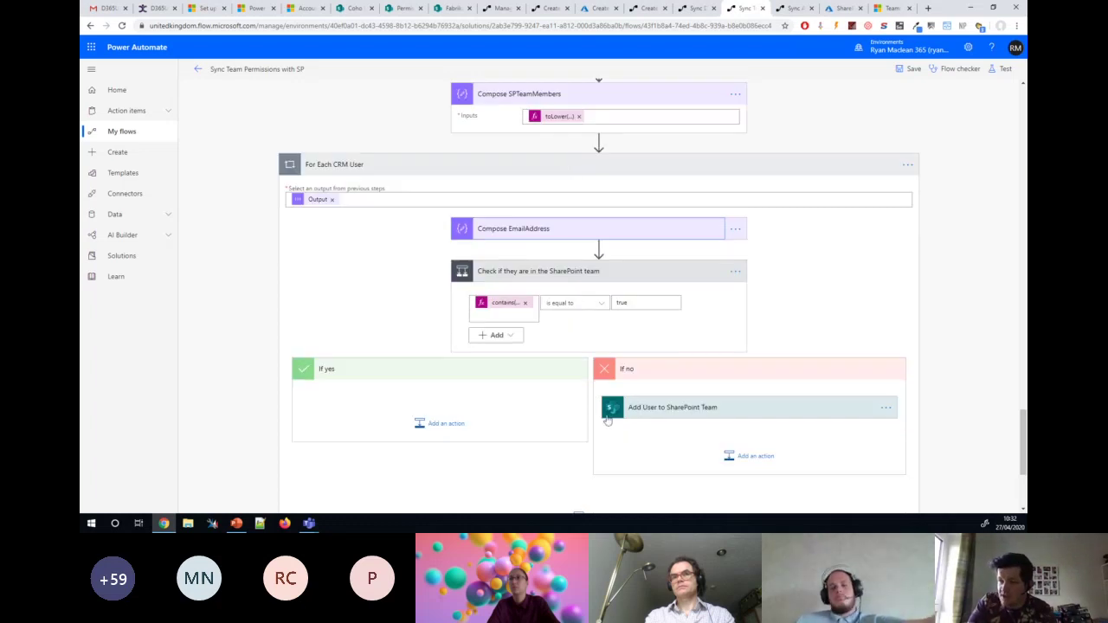
Expand Add User to SharePoint Team in the If no branch and examine its POST request's URI, headers and body
left_click(658, 407)
scroll(728, 289, "down", 3)
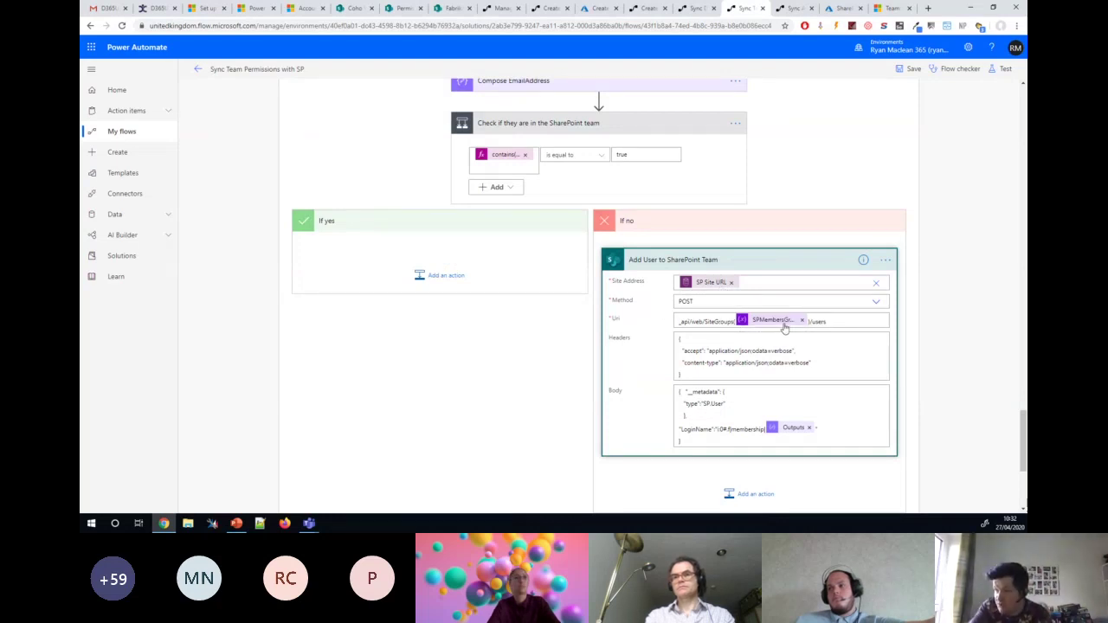
scroll(706, 413, "down", 1)
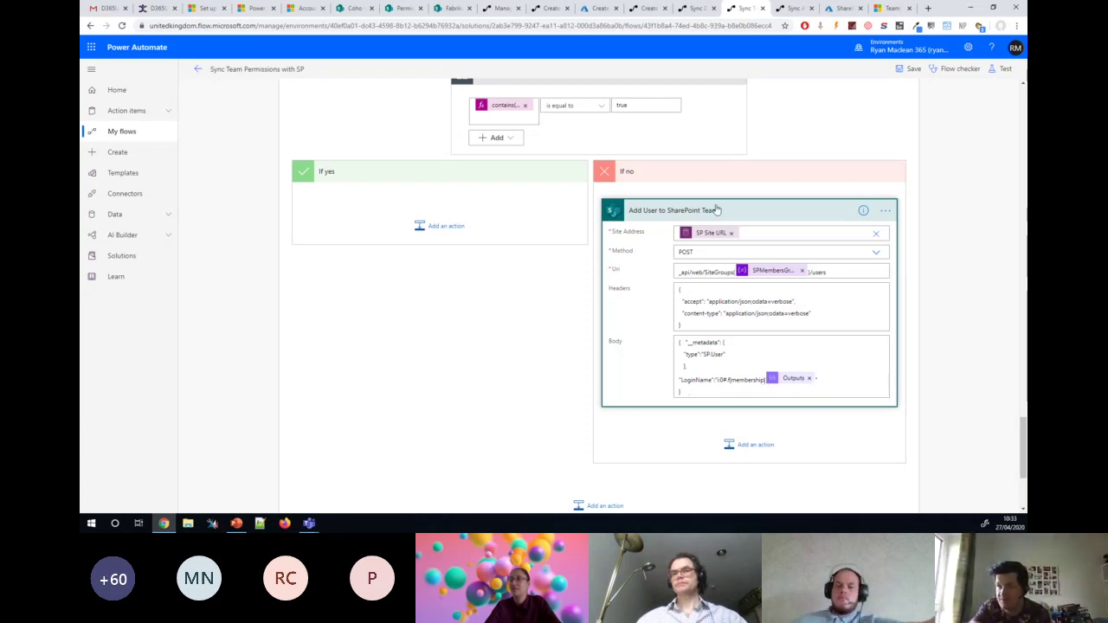
scroll(713, 214, "down", 3)
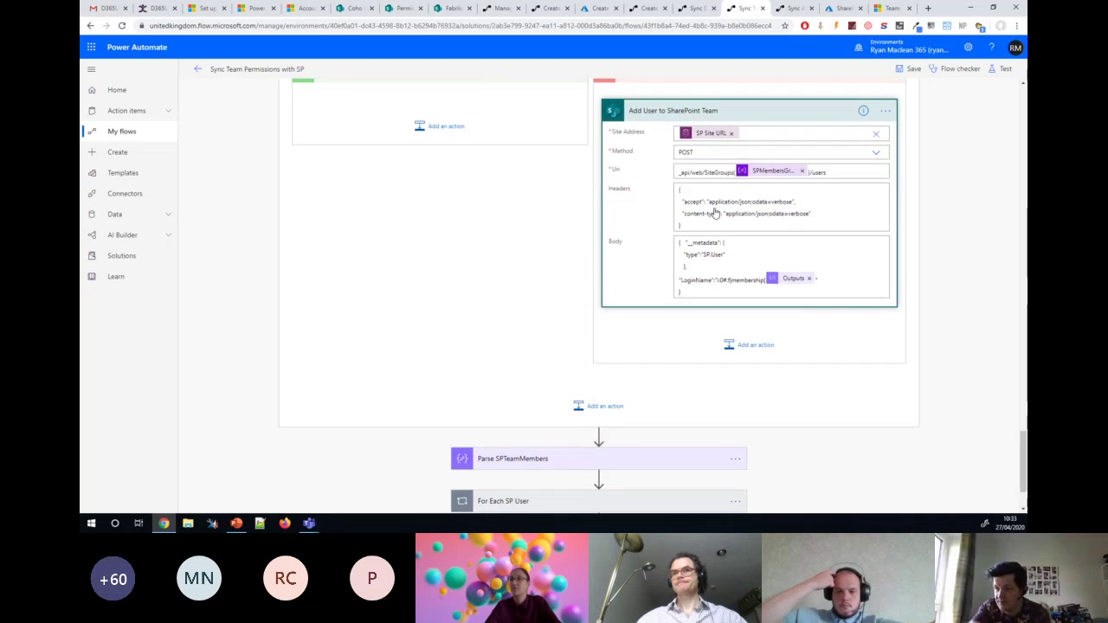
scroll(626, 366, "up", 5)
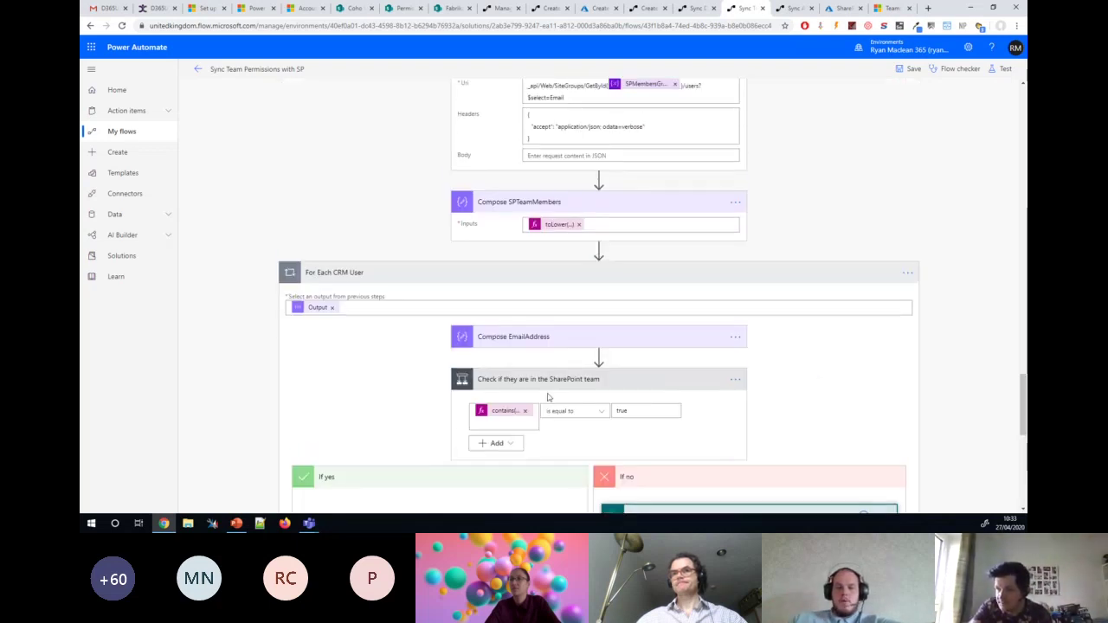
Collapse the For Each CRM User loop, and expand For Each SP User with its Check if they are in the CRM Team condition
left_click(512, 278)
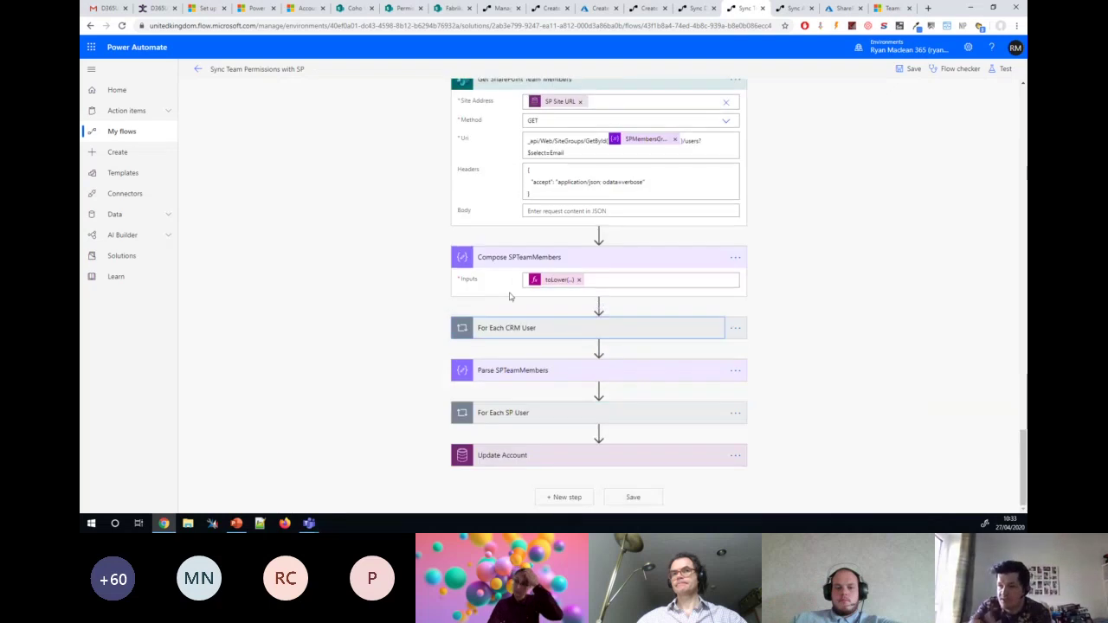
left_click(507, 413)
scroll(520, 380, "down", 2)
left_click(545, 351)
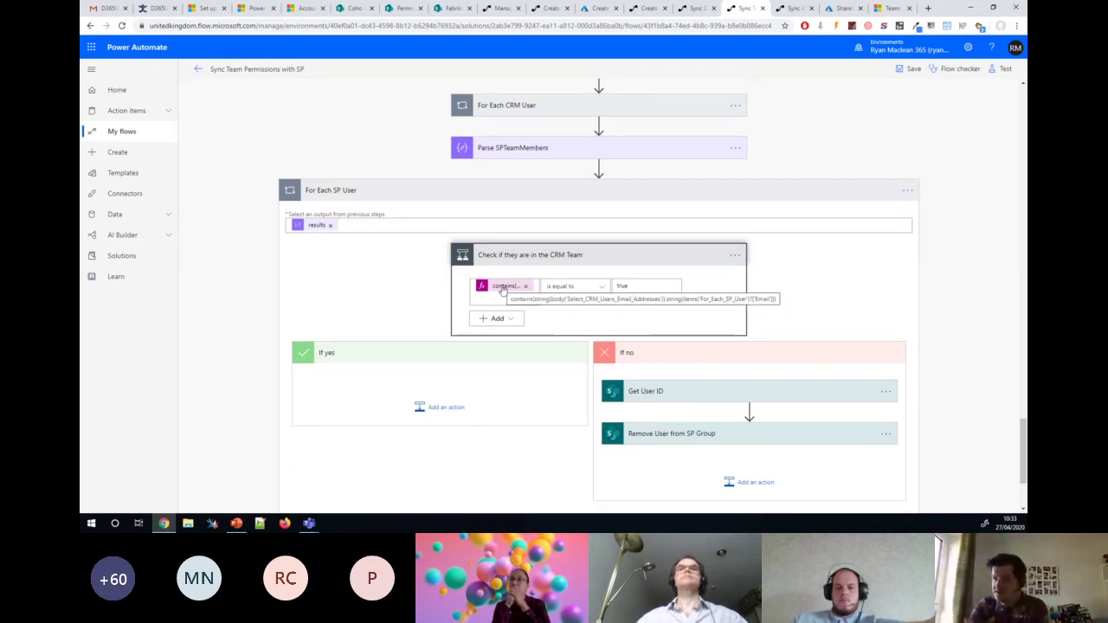
Expand the Get User ID and Remove User from SP Group actions in the If no branch and review their requests
left_click(733, 397)
scroll(686, 330, "down", 2)
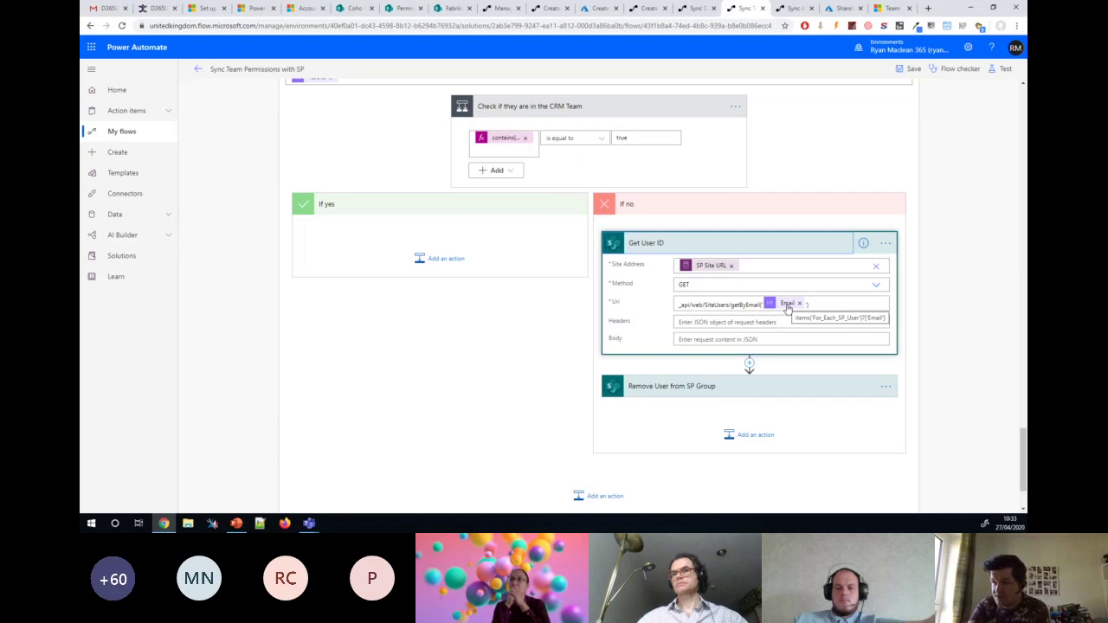
left_click(694, 386)
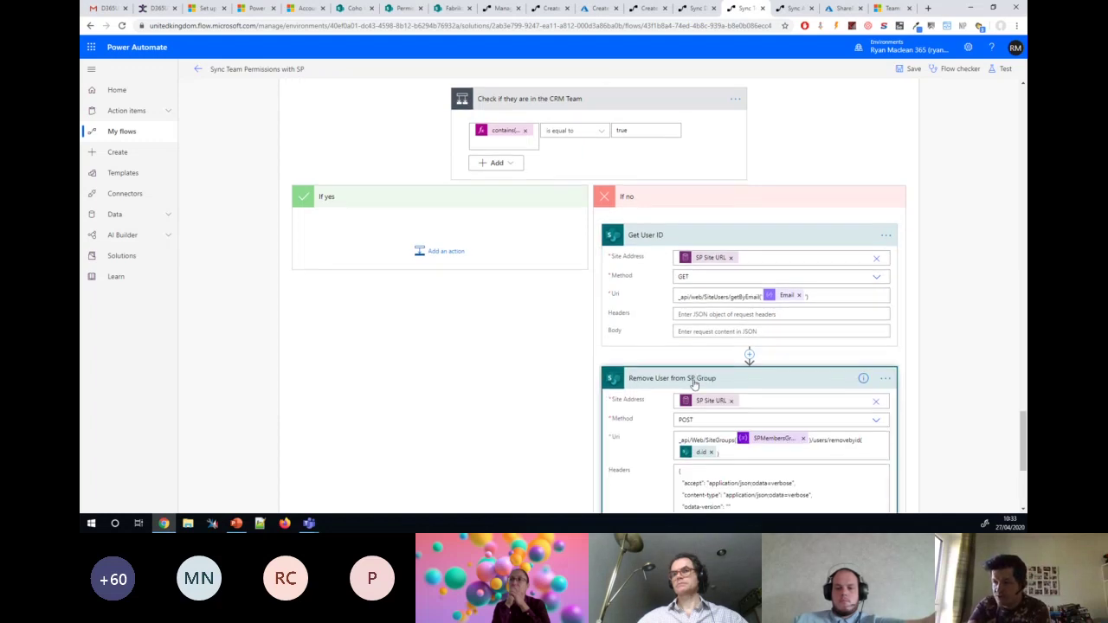
scroll(708, 309, "down", 2)
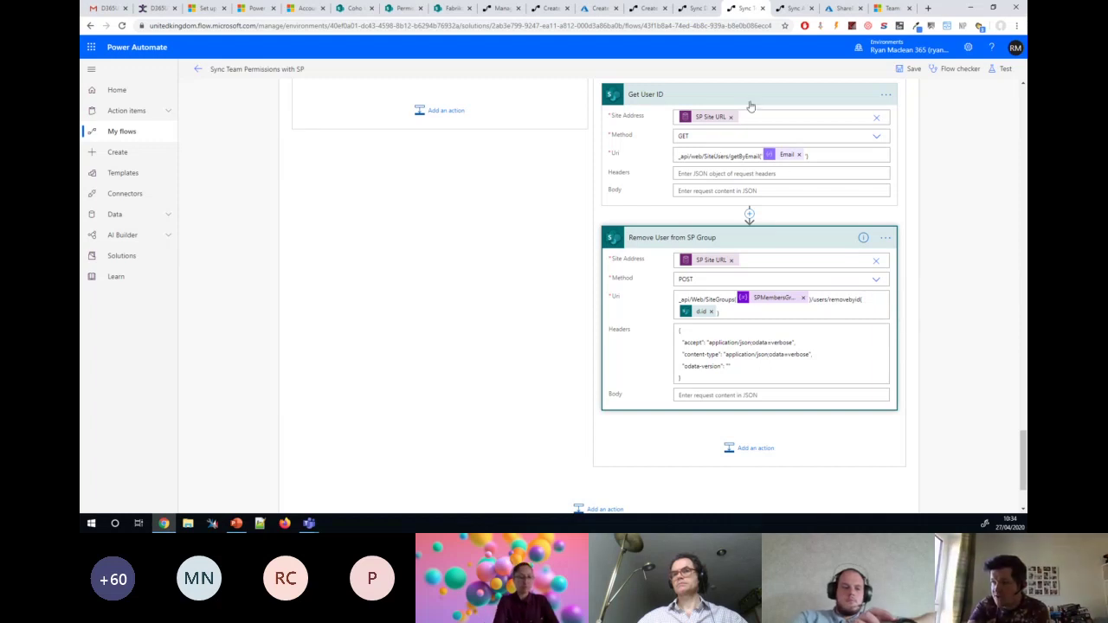
scroll(705, 320, "down", 2)
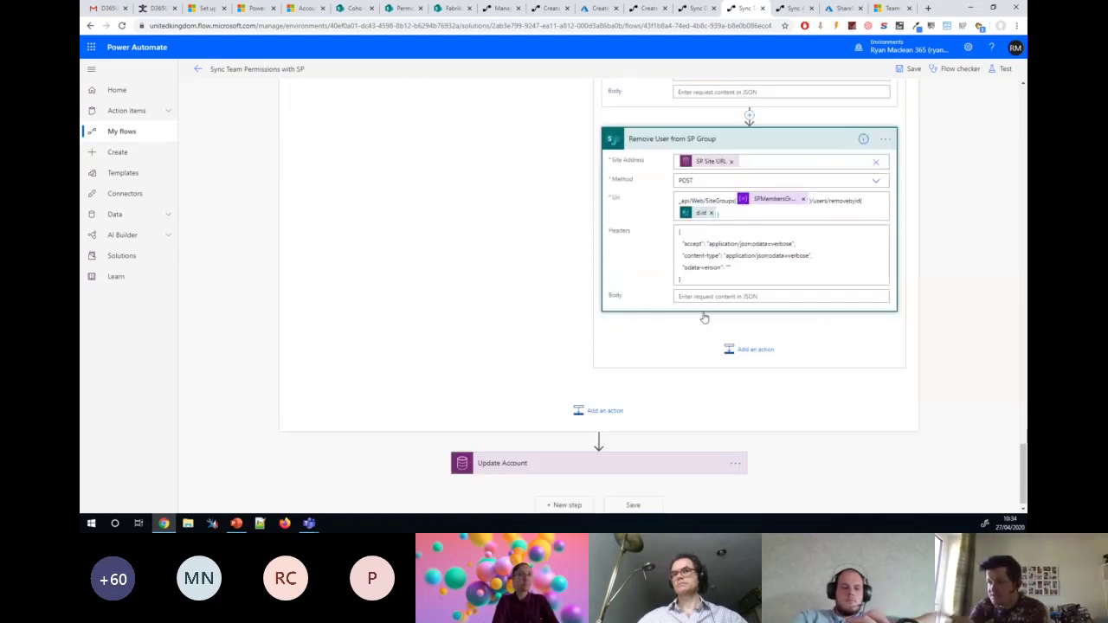
Expand the Update Account action with its advanced options and examine the Last Team Sync and Sync with SharePoint? fields
left_click(597, 455)
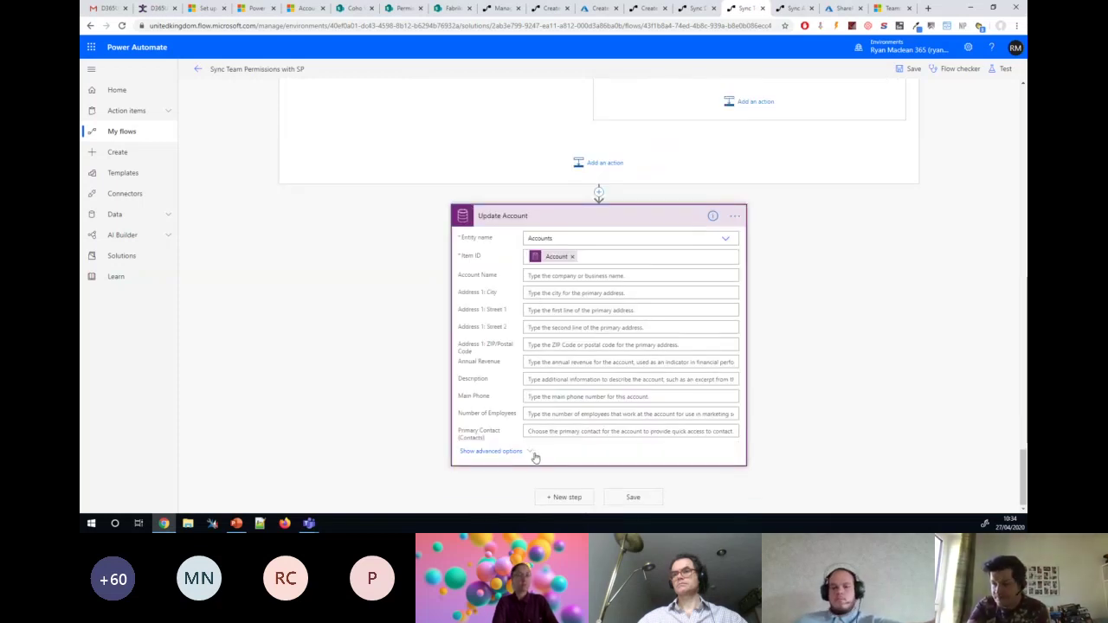
left_click(526, 452)
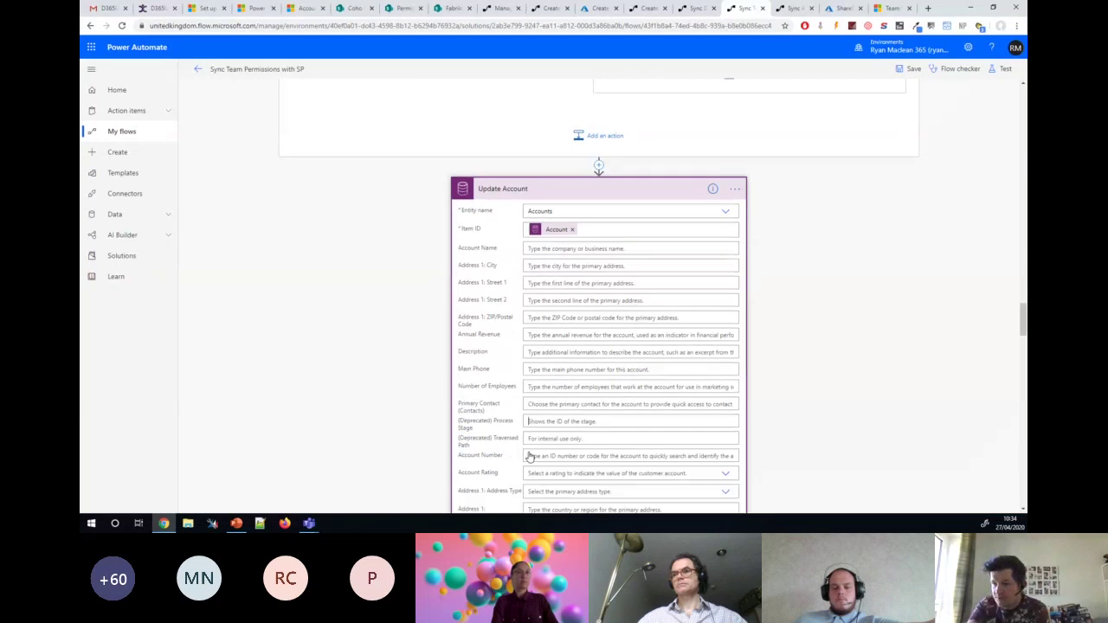
scroll(538, 396, "down", 4)
scroll(538, 396, "down", 10)
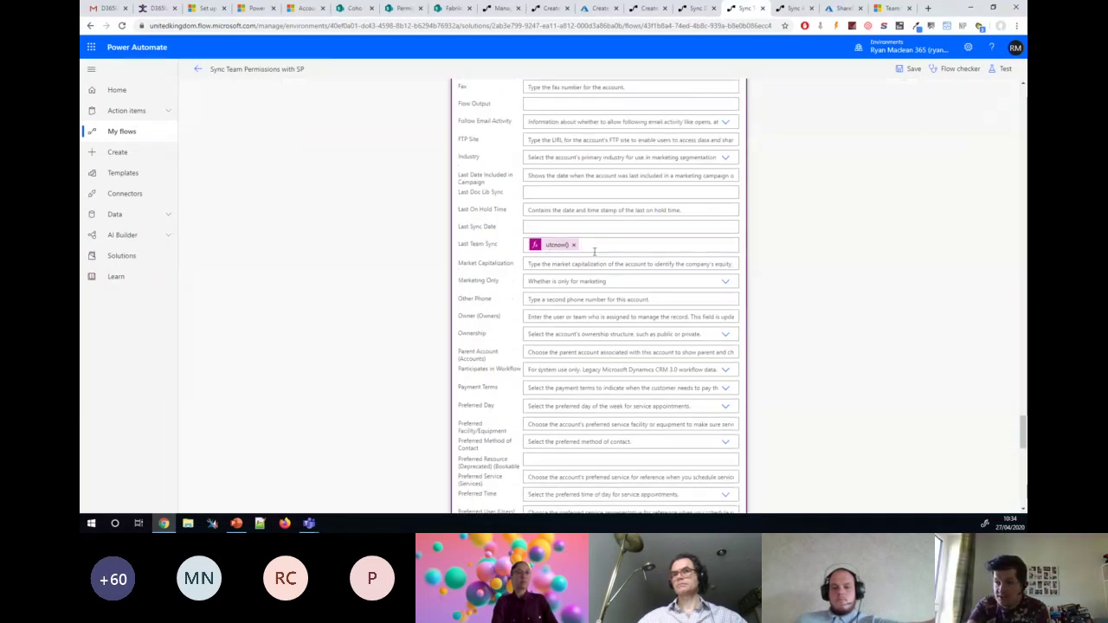
scroll(595, 251, "down", 15)
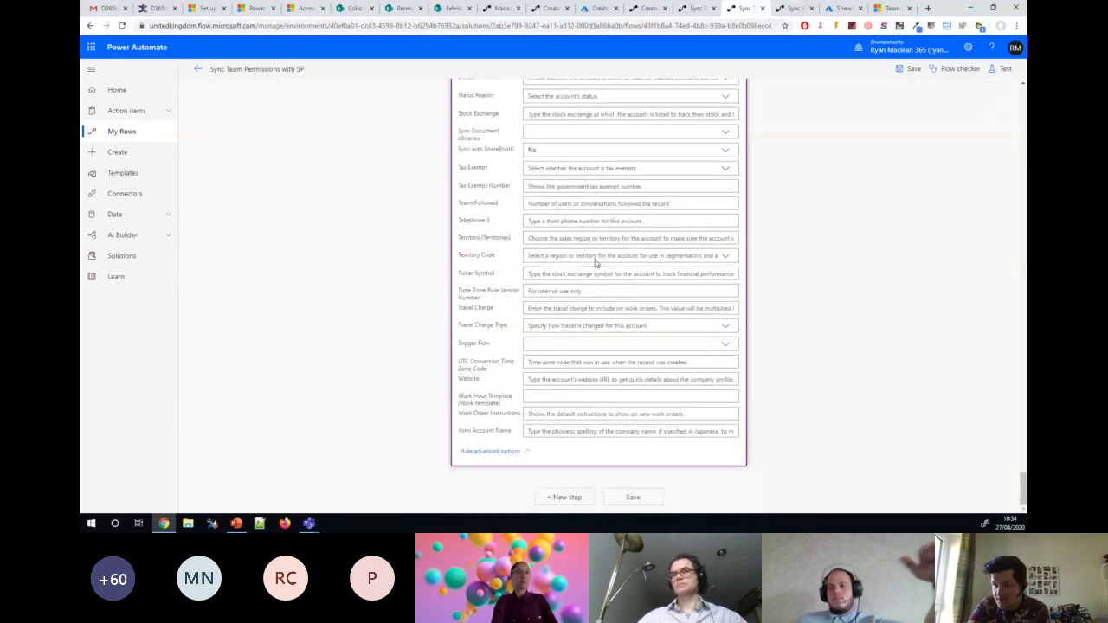
scroll(593, 275, "up", 6)
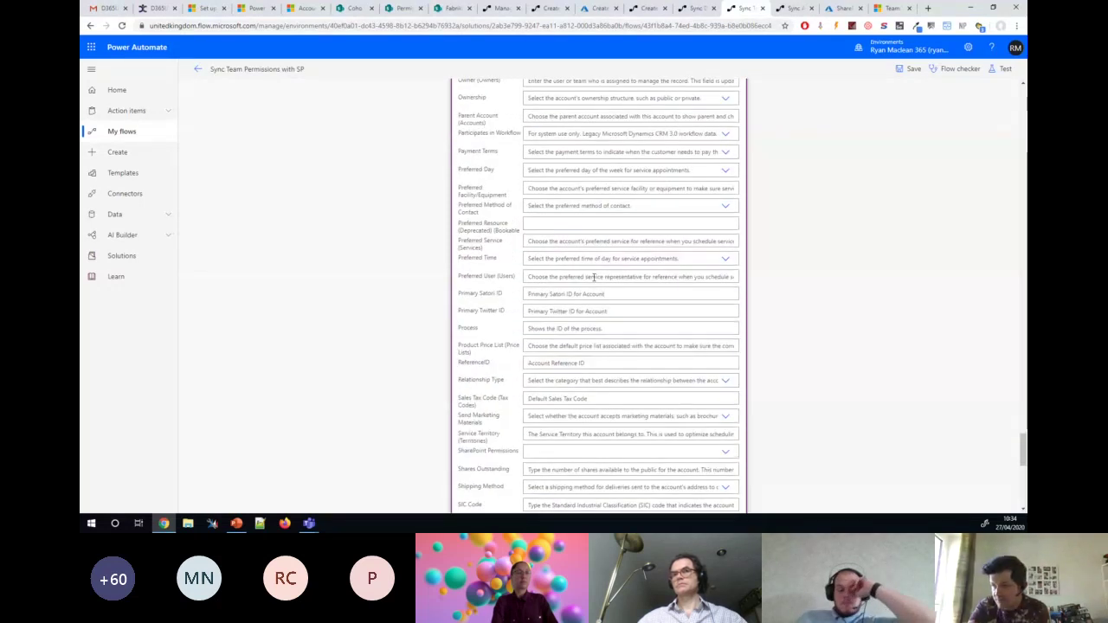
scroll(566, 375, "up", 3)
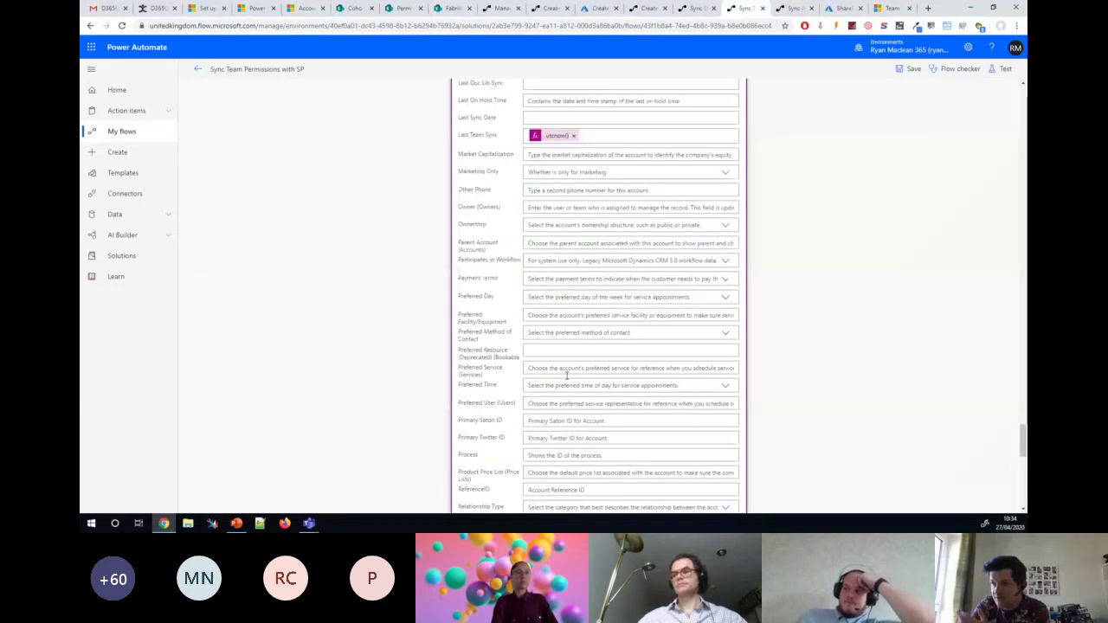
scroll(567, 377, "down", 4)
scroll(567, 379, "down", 2)
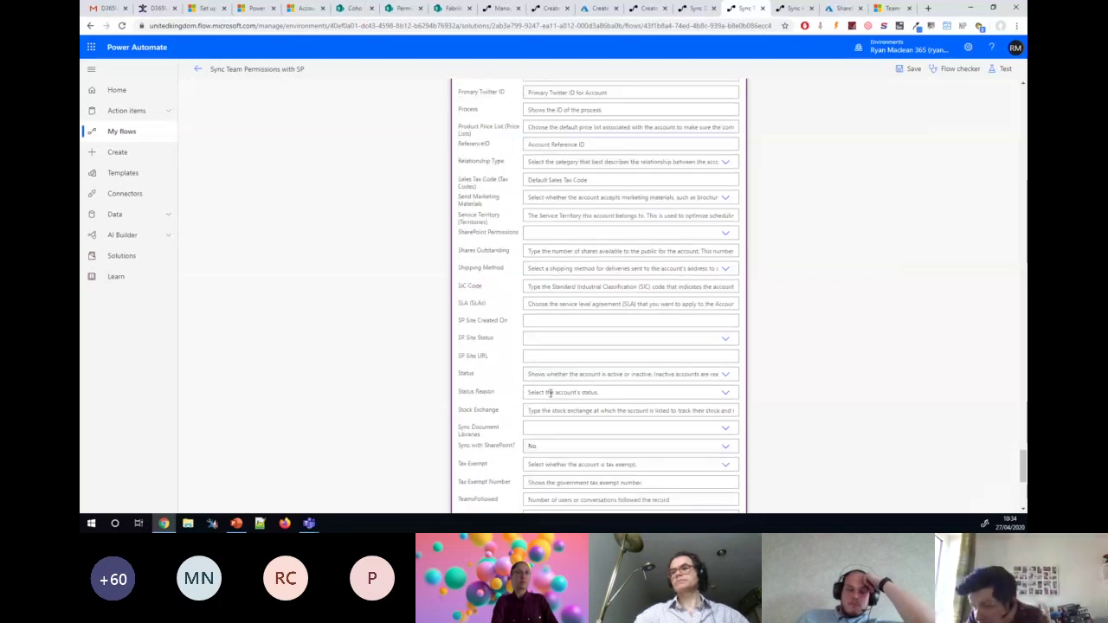
scroll(491, 431, "down", 2)
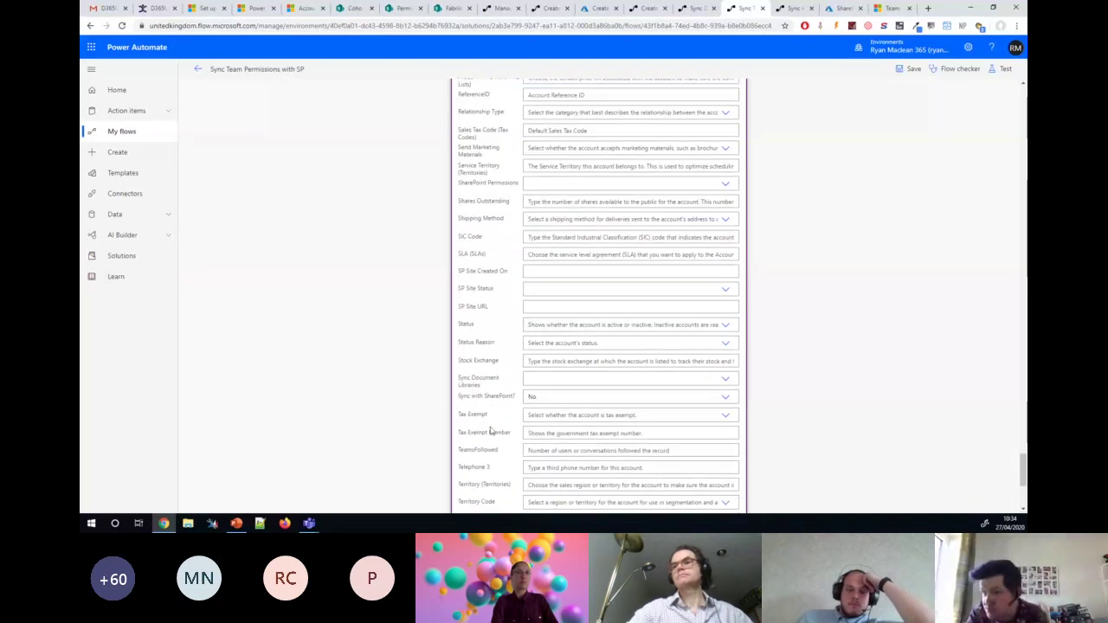
Switch to the Coho Winery account in Dynamics 365 and add the recently used user to its Access Team
left_click(308, 9)
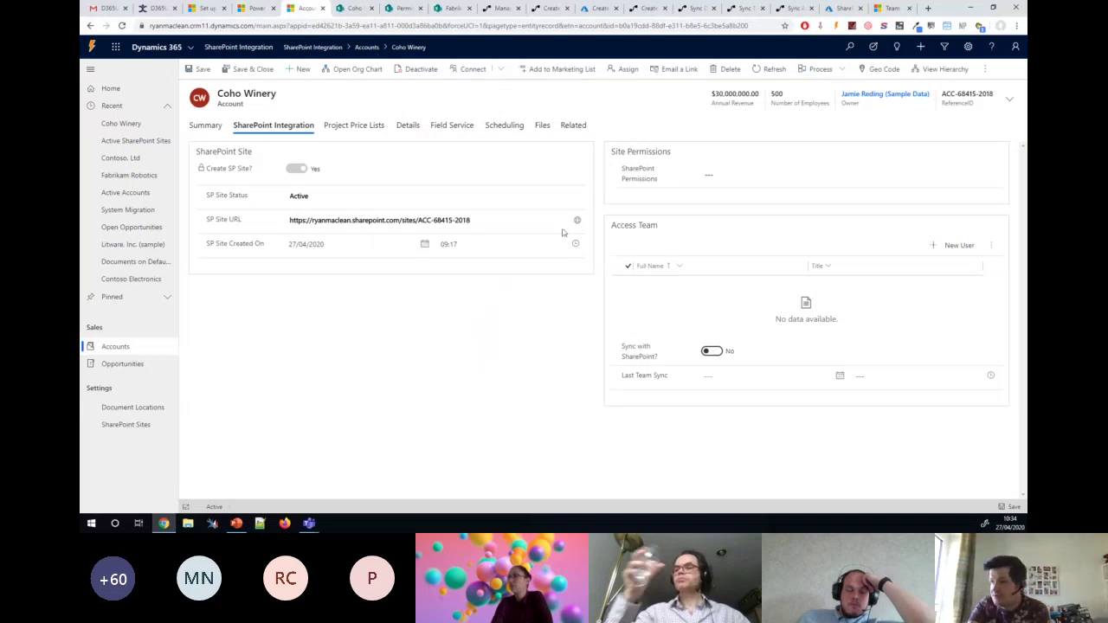
left_click(987, 248)
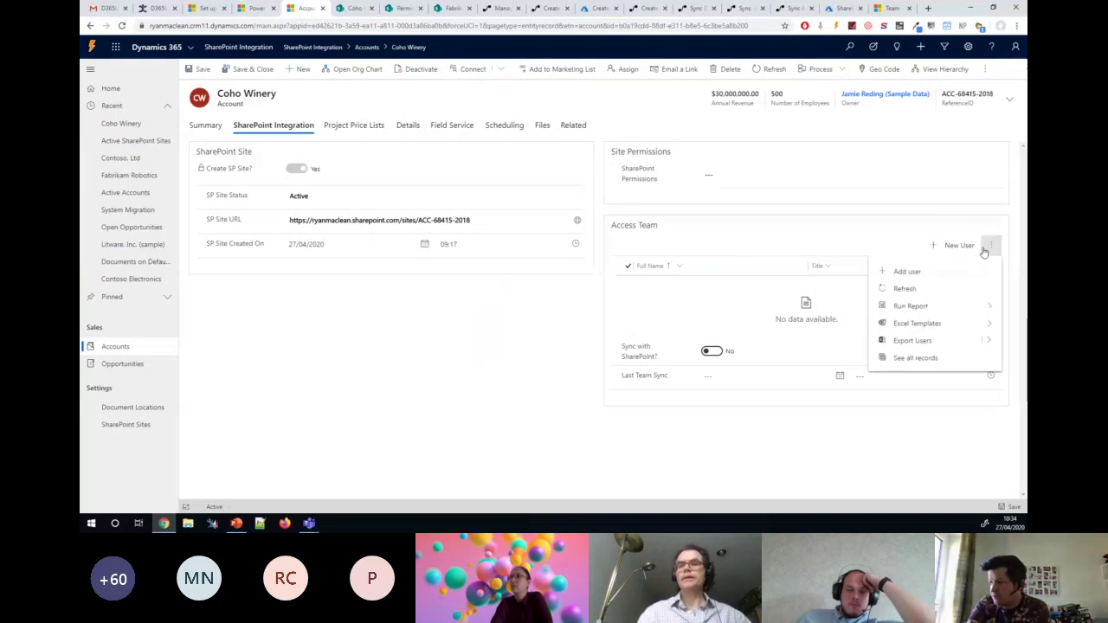
left_click(873, 277)
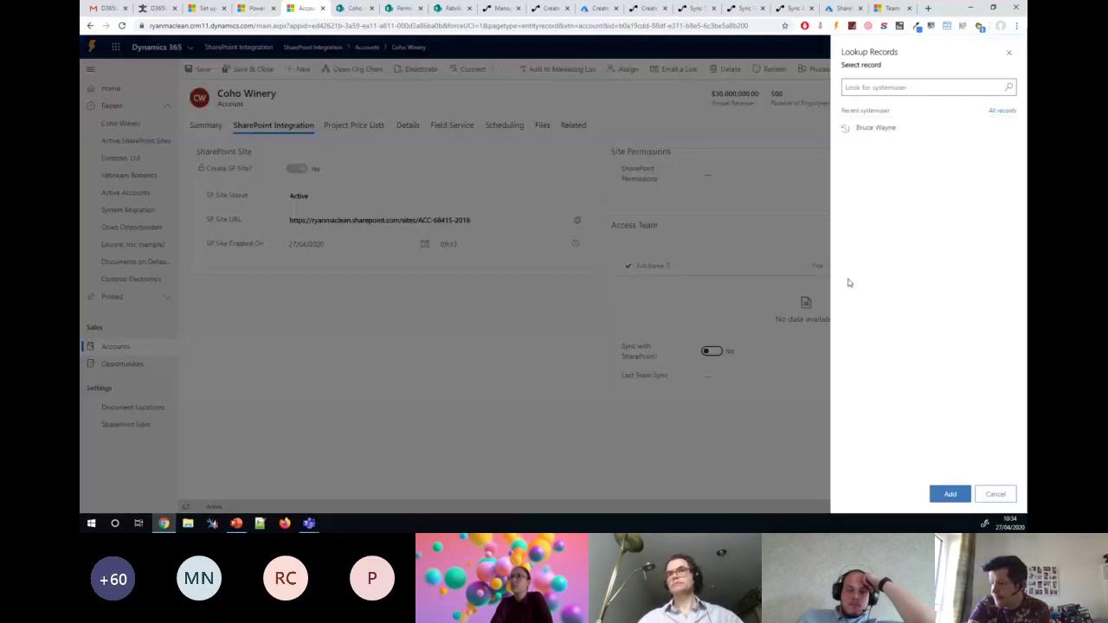
left_click(867, 130)
left_click(953, 493)
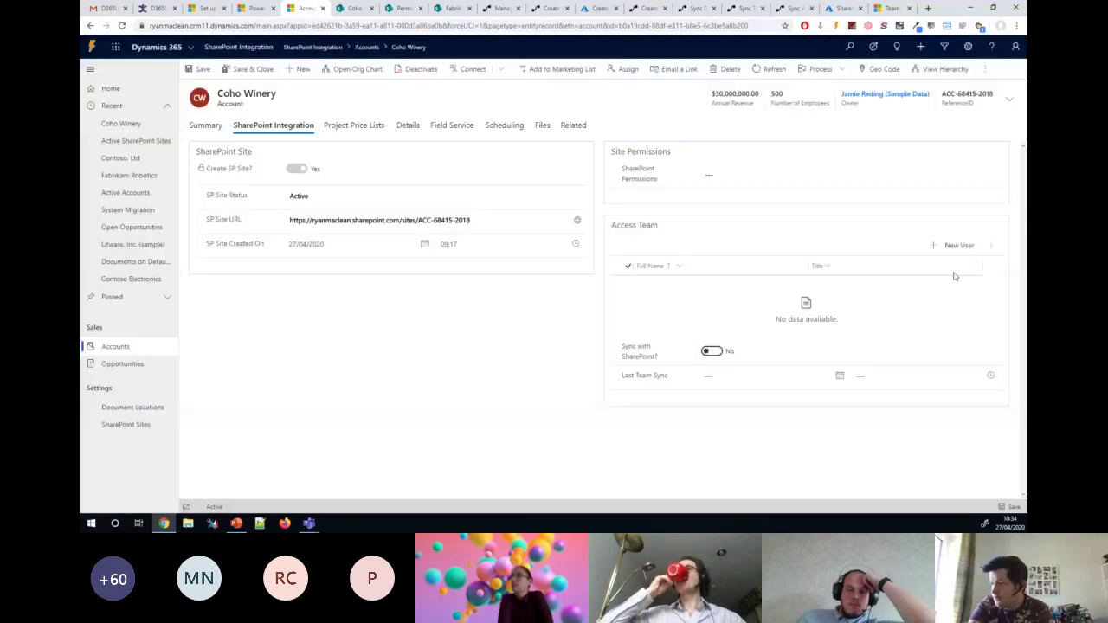
Add a second user to the Coho Winery Access Team, choosing the second entry in the full user list
left_click(992, 251)
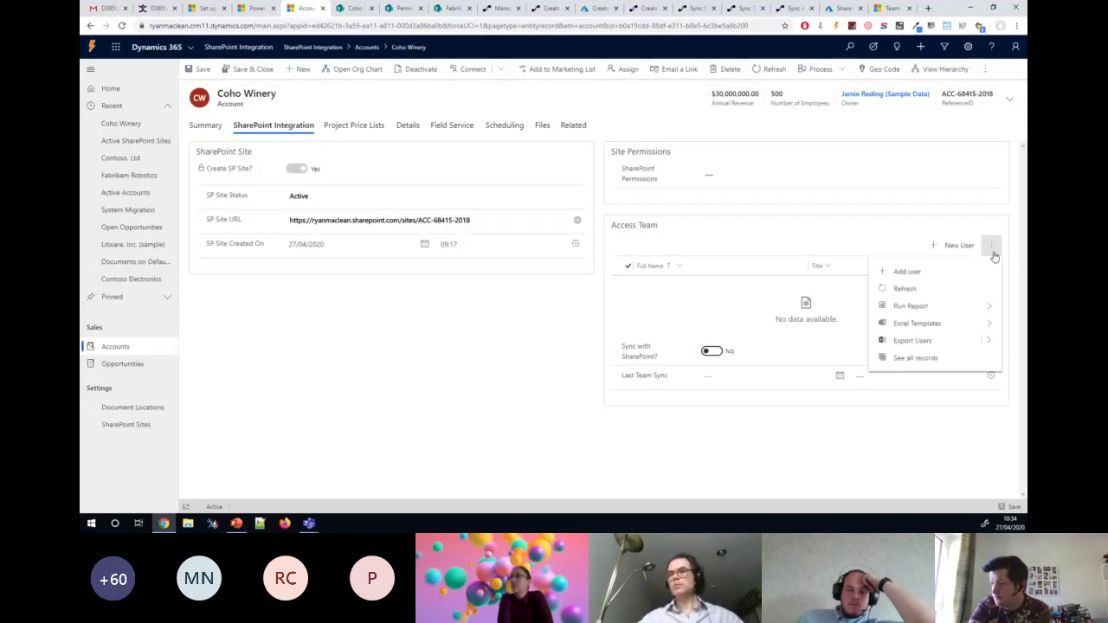
left_click(905, 271)
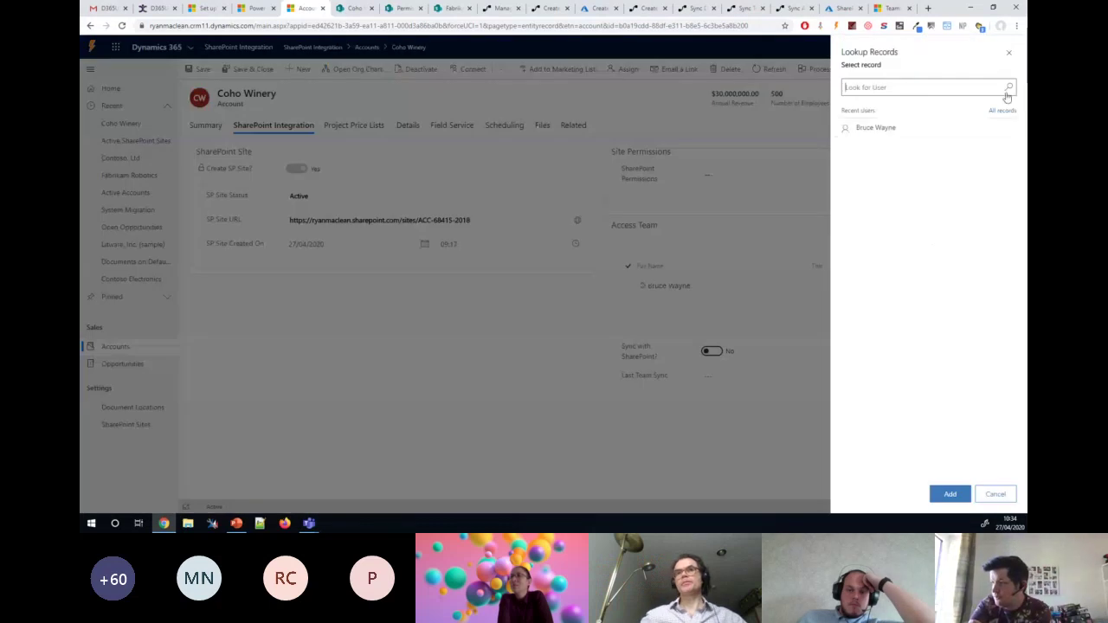
left_click(1007, 89)
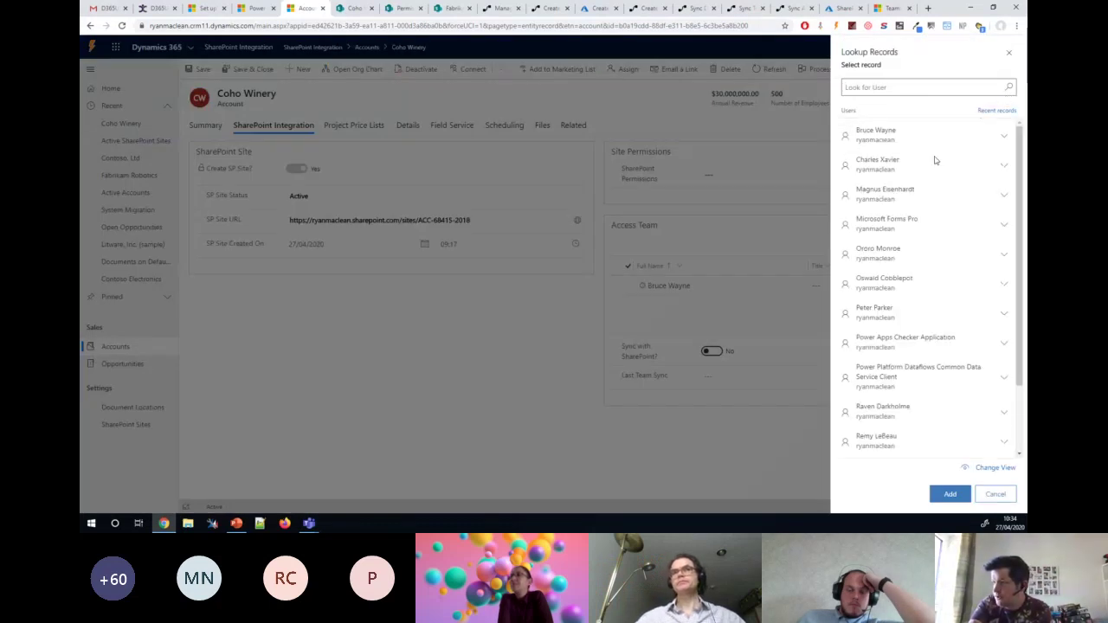
left_click(902, 177)
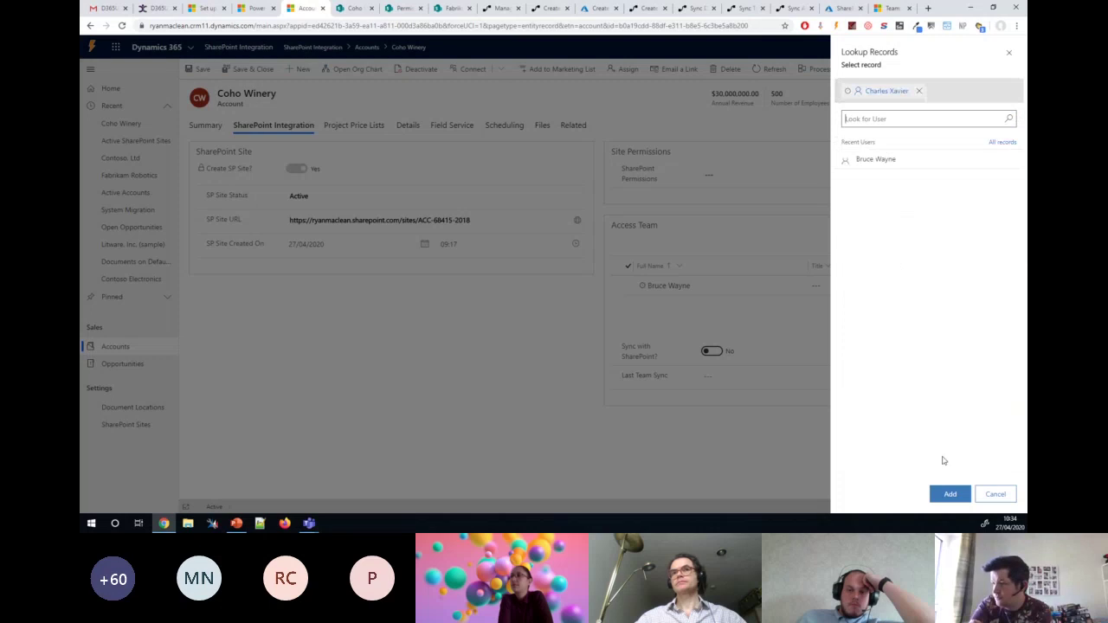
left_click(949, 493)
Add a third user to the Coho Winery Access Team, choosing the third entry in the full user list
left_click(991, 246)
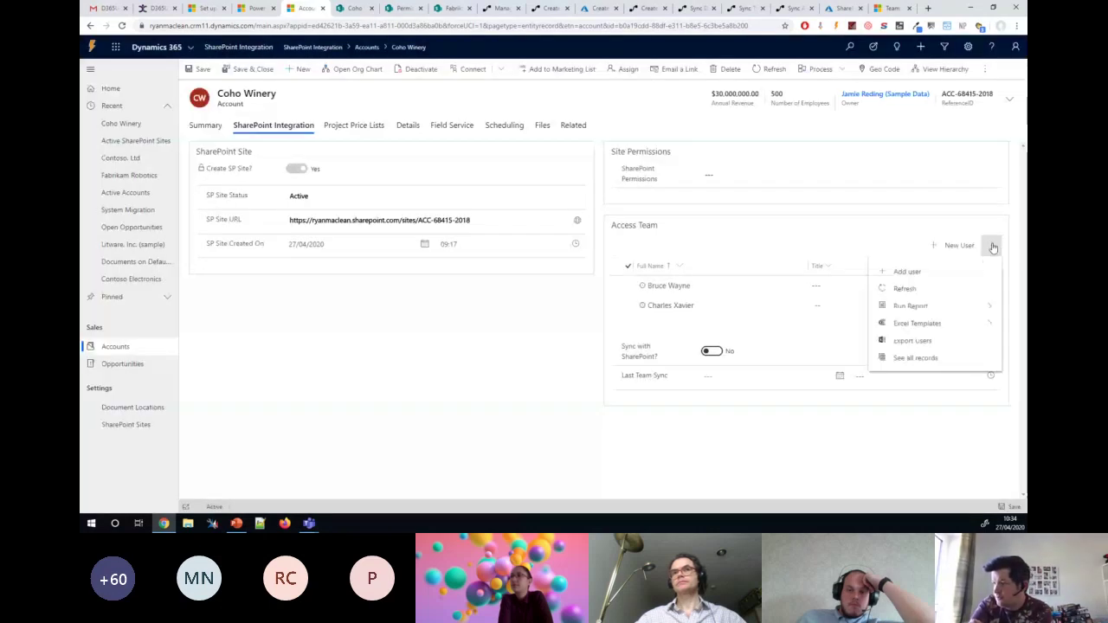
left_click(926, 273)
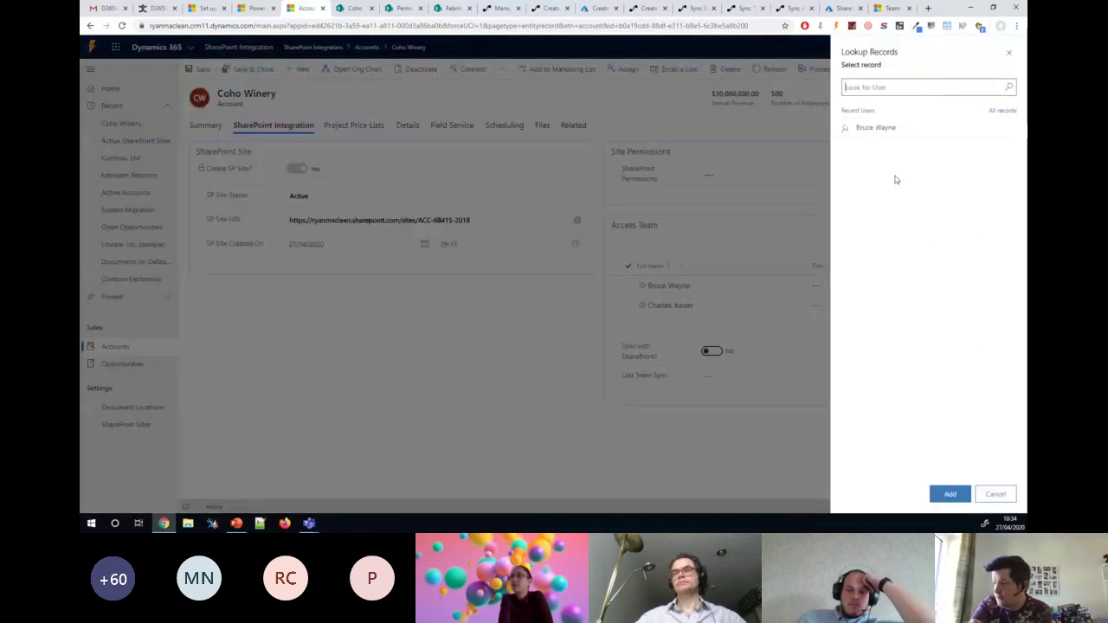
left_click(1008, 88)
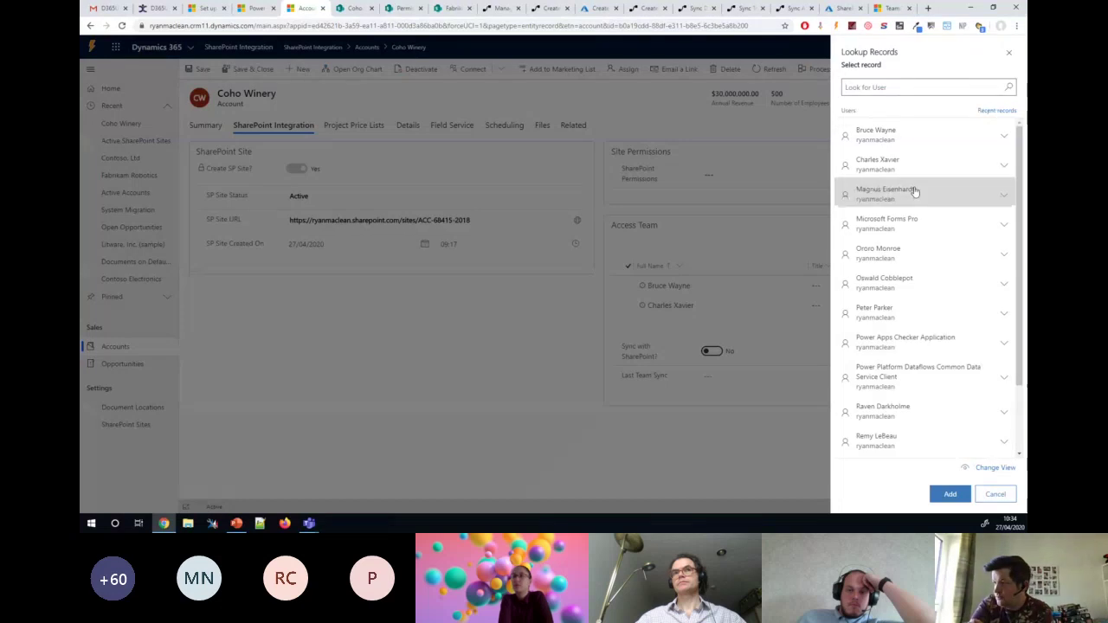
left_click(910, 196)
left_click(949, 493)
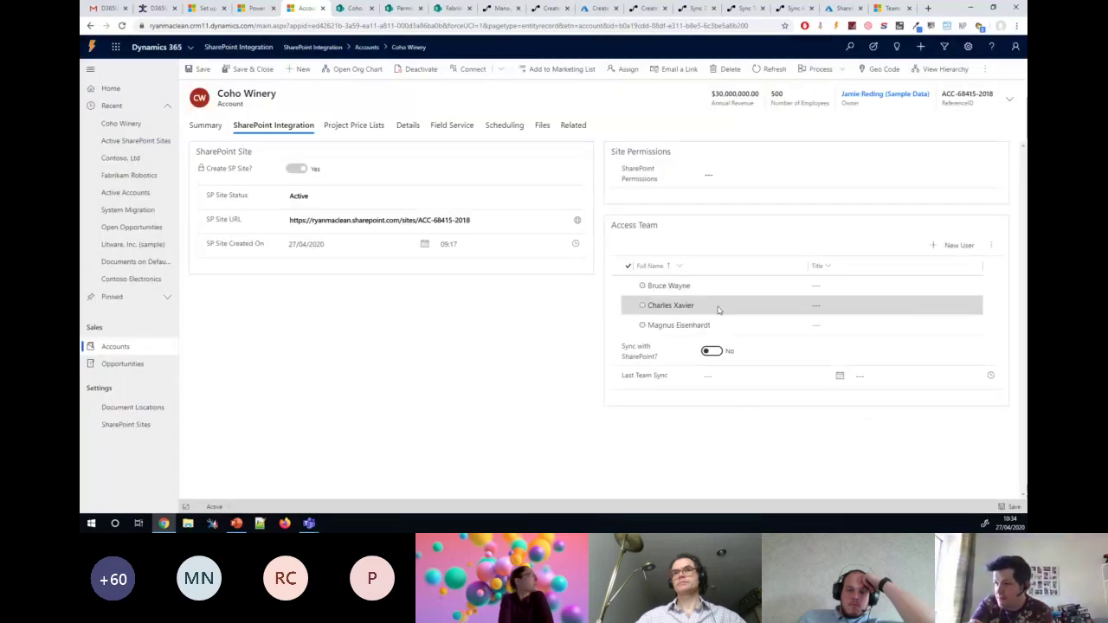
Switch to the Coho Winery SharePoint site, check its site members under Permissions and close the permissions view
left_click(344, 8)
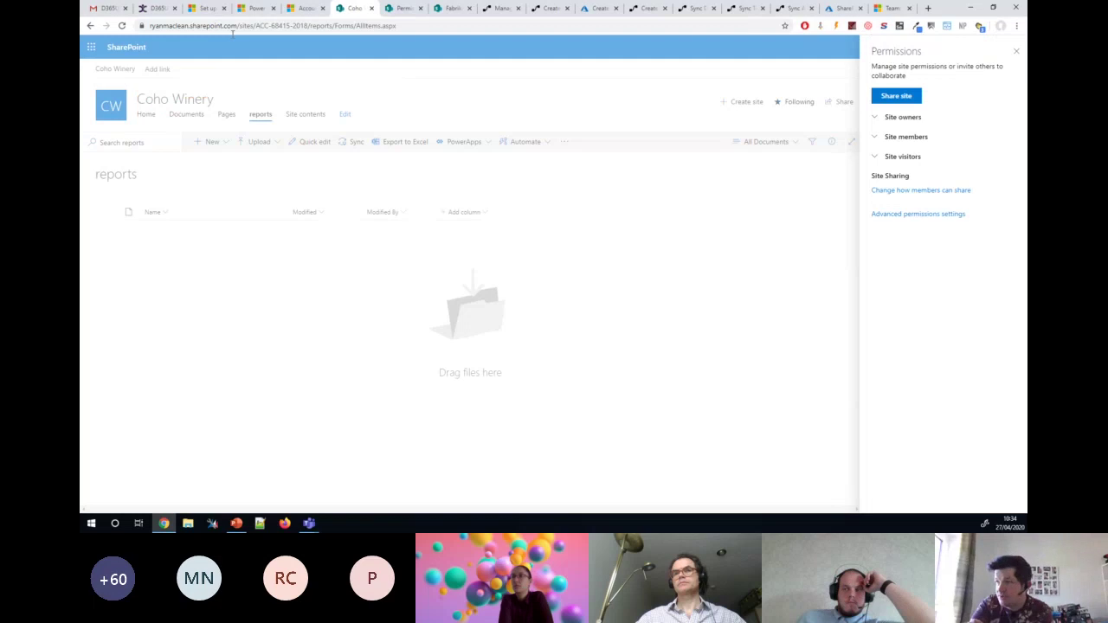
left_click(899, 136)
left_click(1018, 52)
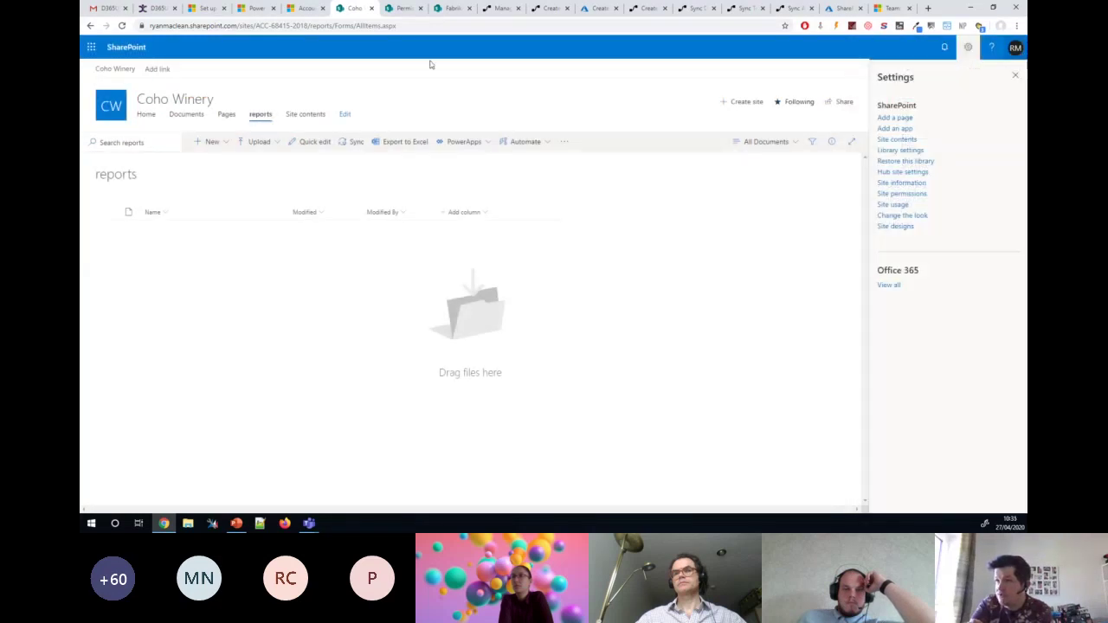
Return to the Coho Winery account in Dynamics 365, set Sync with SharePoint? to Yes and save despite the possible duplicate
left_click(305, 8)
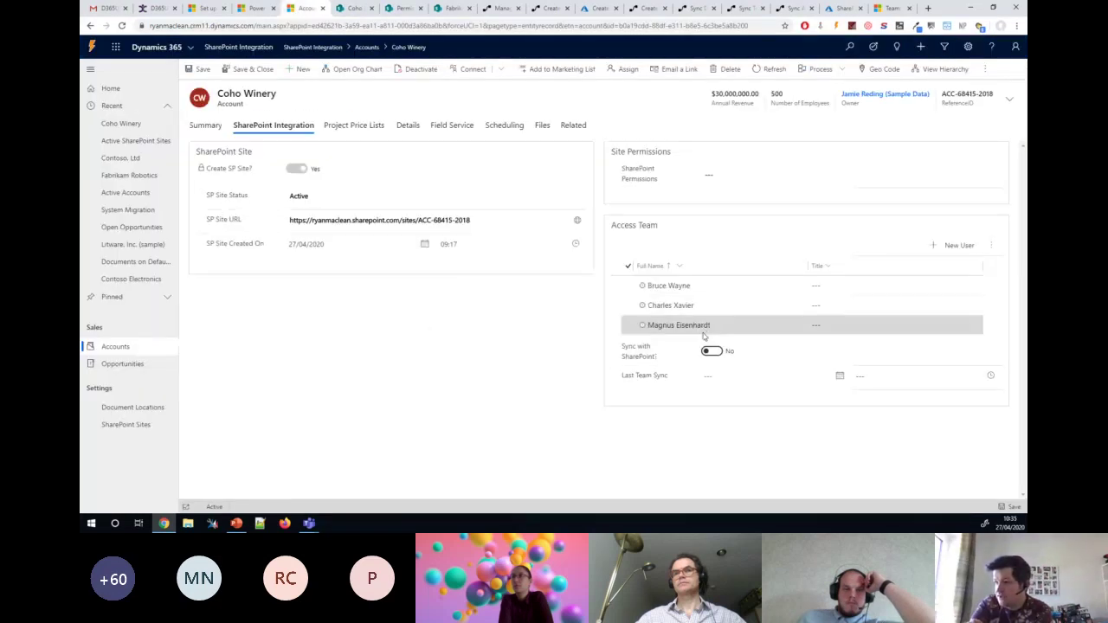
left_click(997, 508)
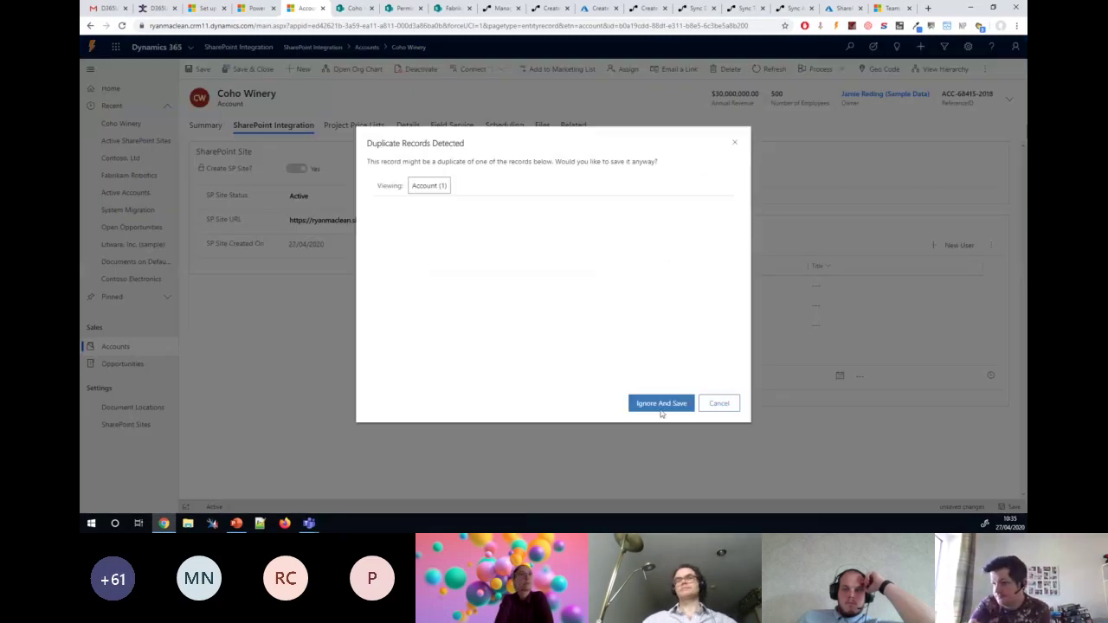
left_click(661, 403)
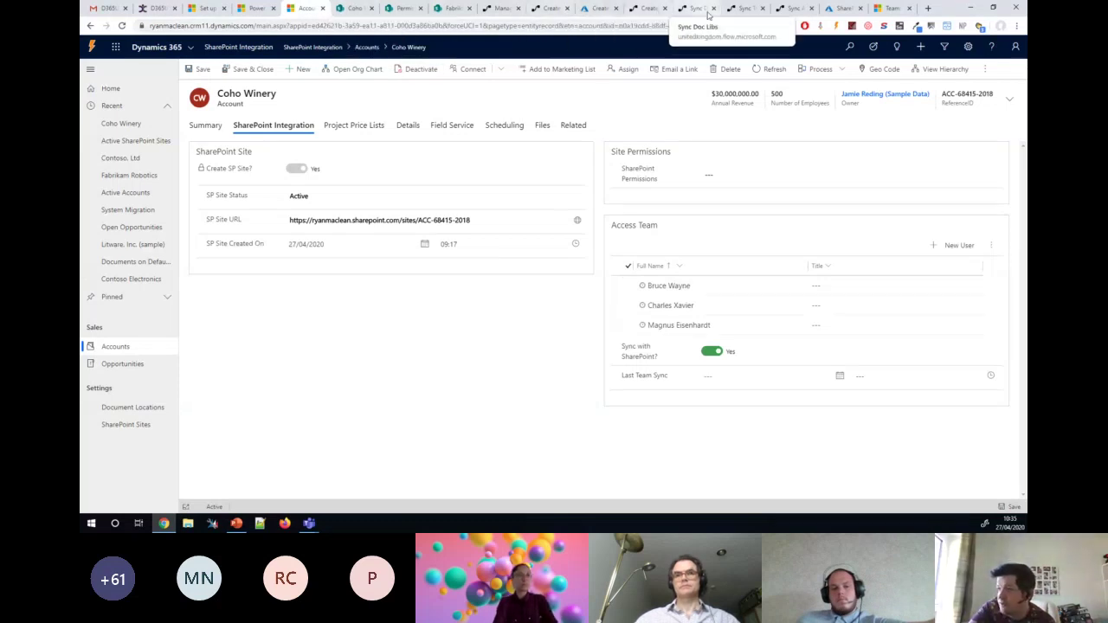
Switch to the Sync Team Permissions with SP flow in Power Automate and leave its editor without saving to check the run history
left_click(739, 8)
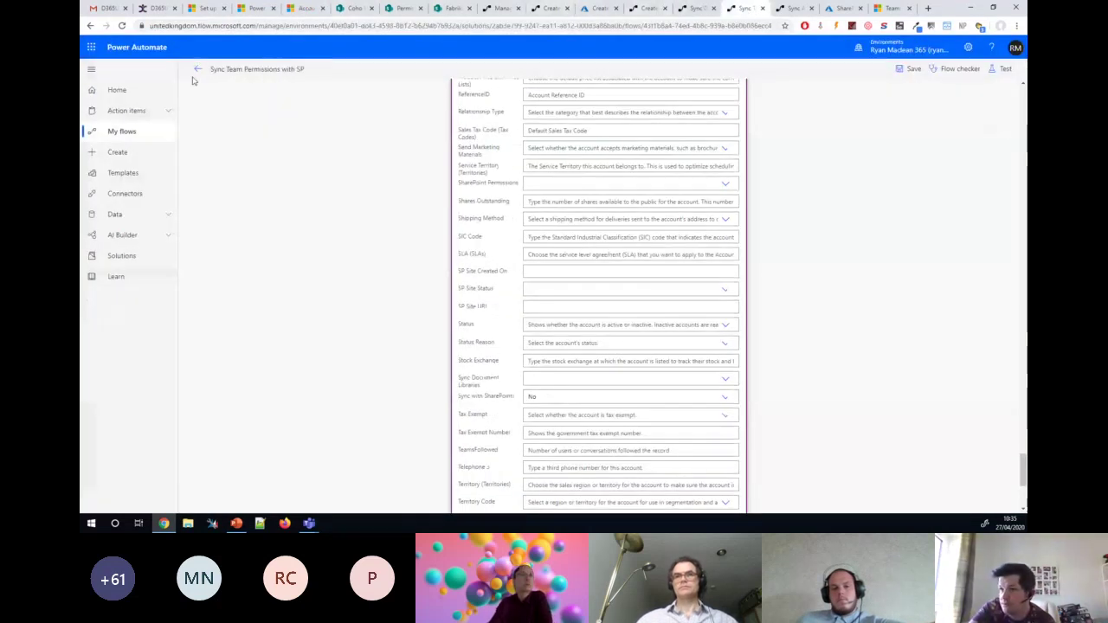
left_click(200, 70)
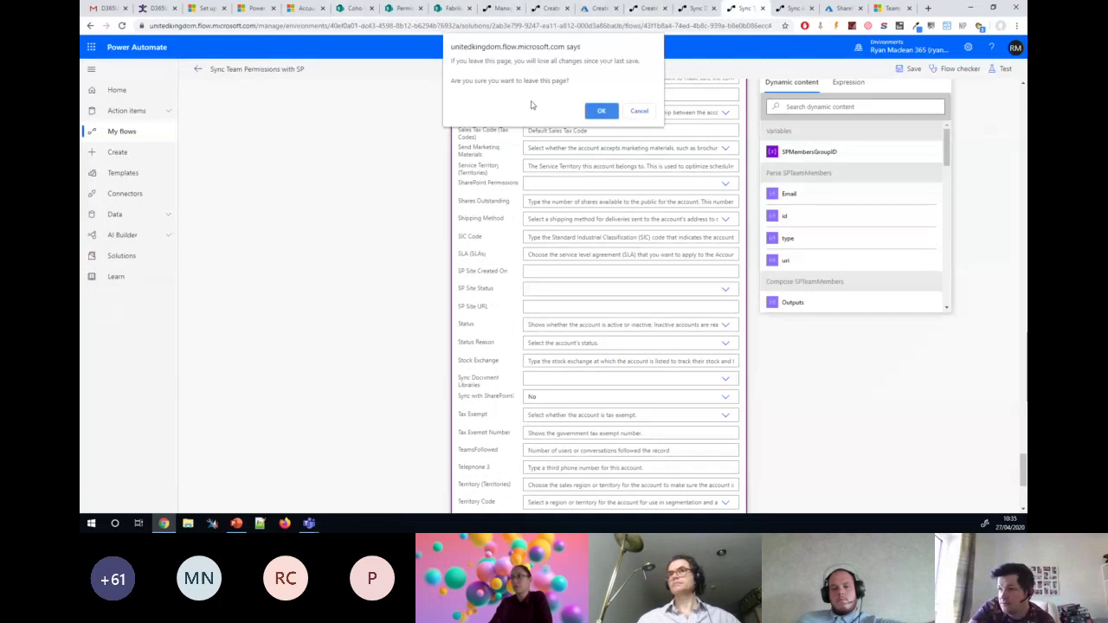
left_click(602, 111)
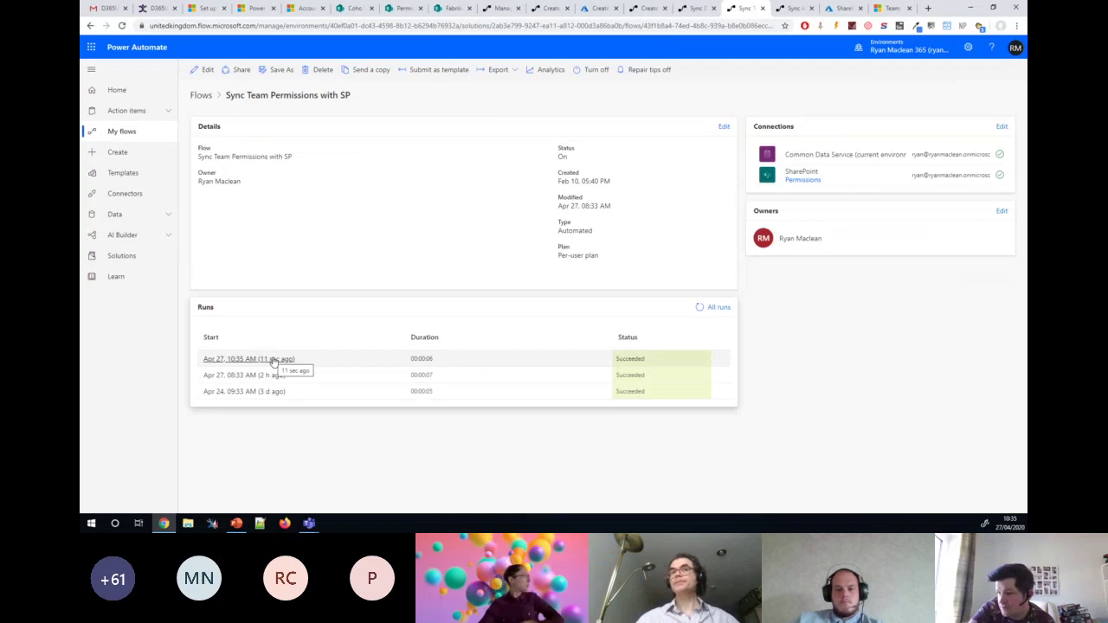
Switch back to the Coho Winery SharePoint site and review the site members listed when sharing the site
left_click(303, 9)
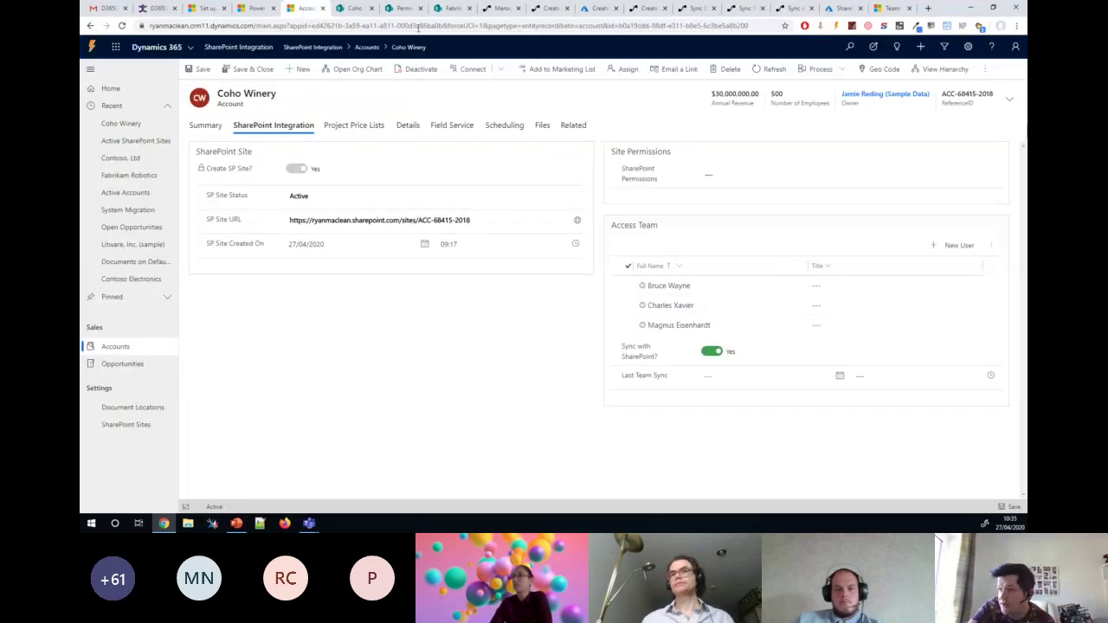
left_click(354, 9)
left_click(1015, 75)
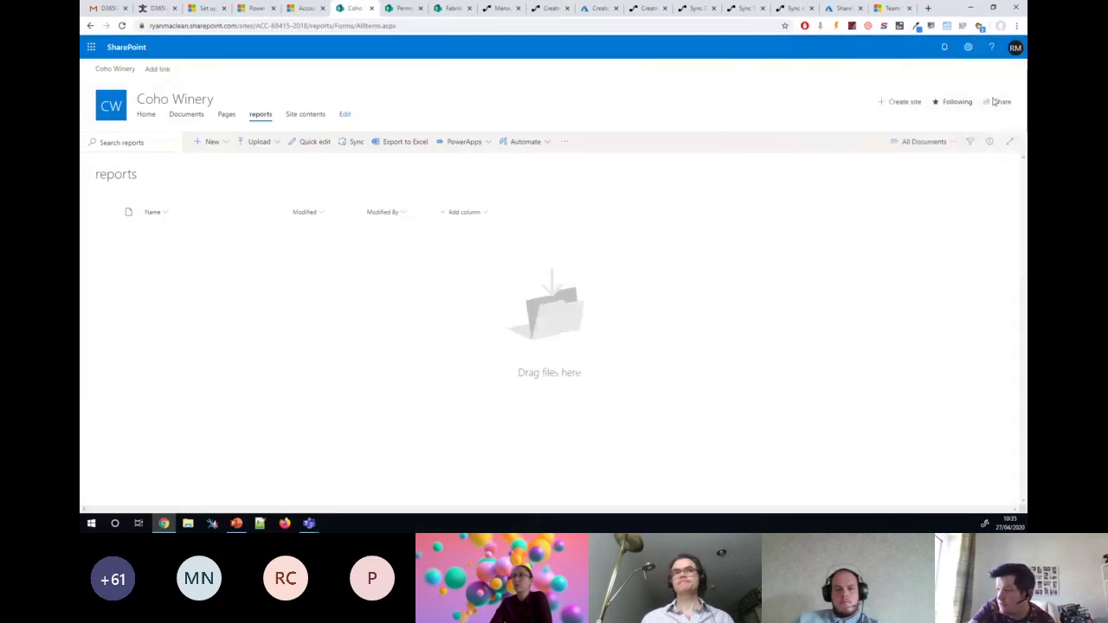
left_click(995, 104)
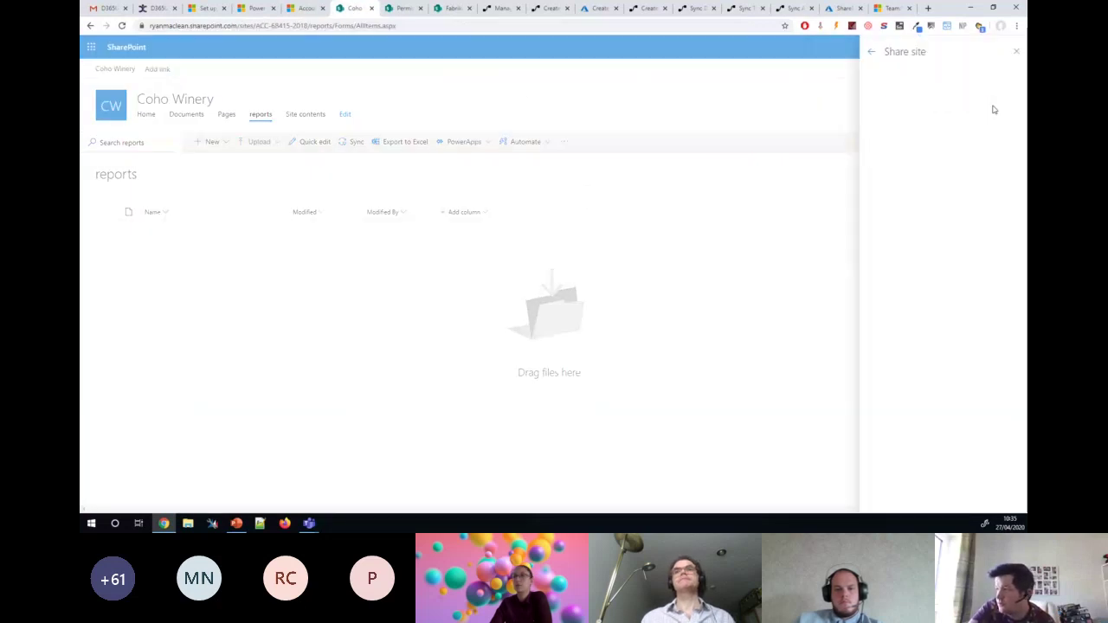
left_click(909, 149)
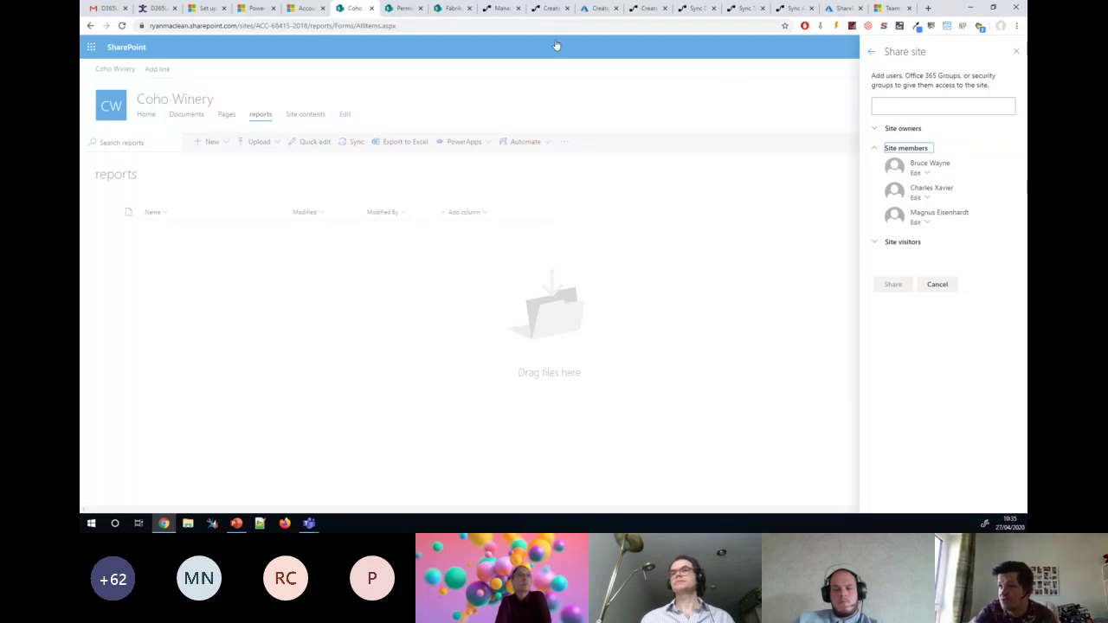
Open the latest Sync Team Permissions with SP run and examine the SharePoint team check inside the For Each CRM User loop
left_click(741, 8)
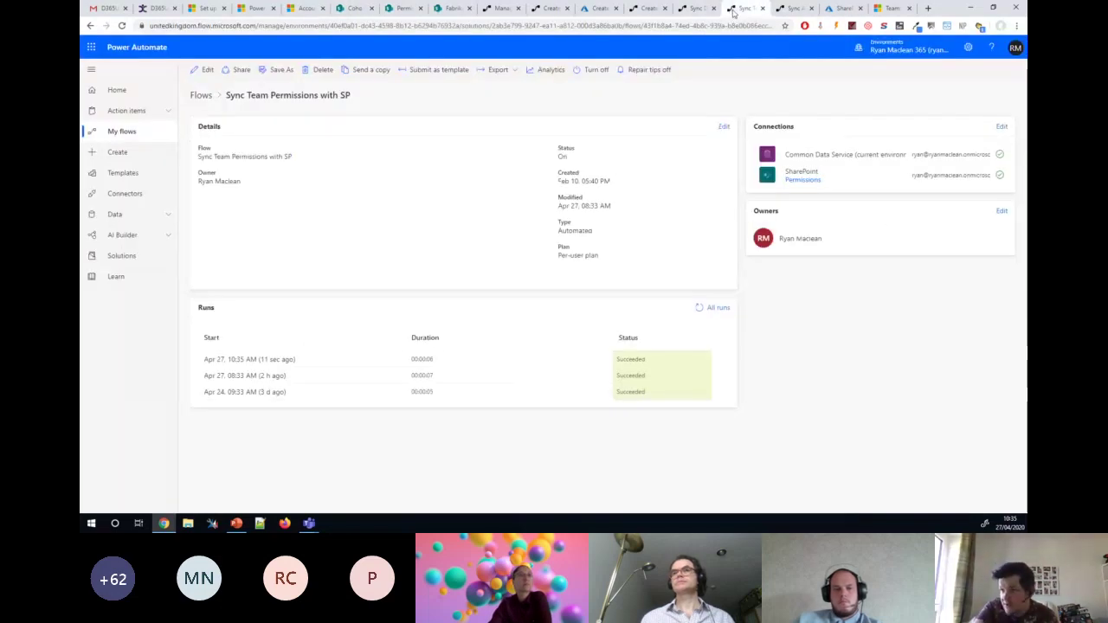
left_click(280, 364)
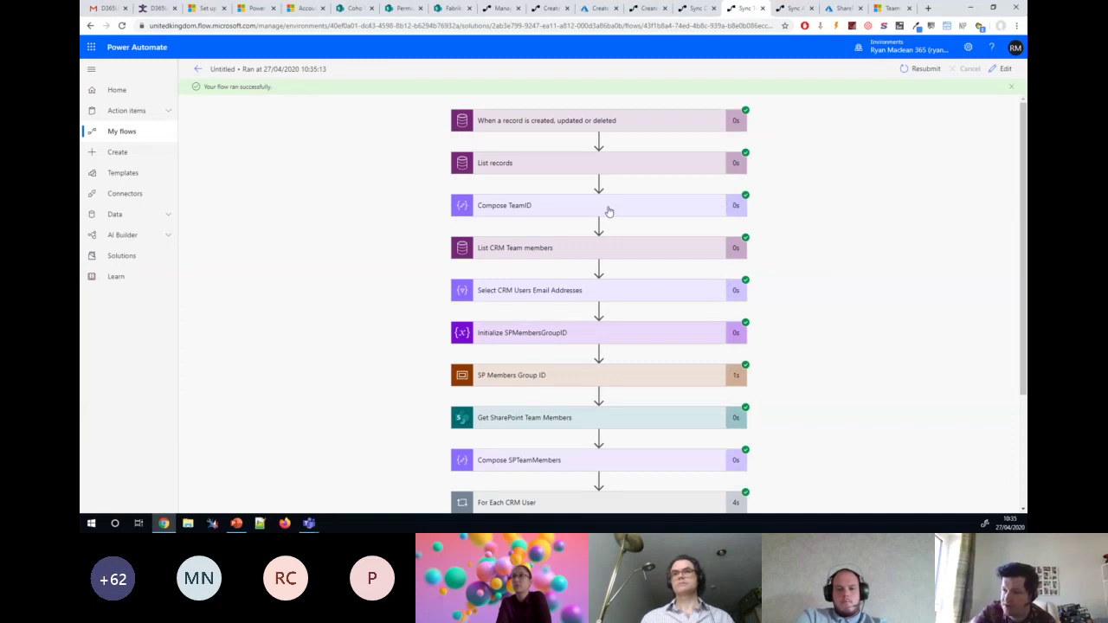
scroll(609, 260, "down", 1)
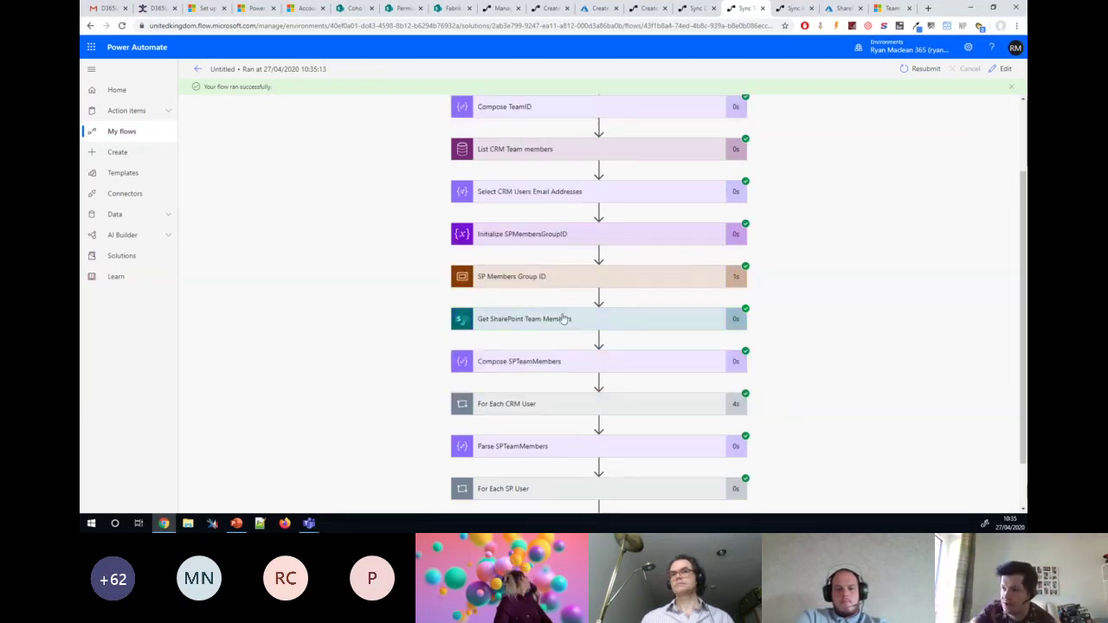
scroll(563, 319, "down", 1)
scroll(571, 338, "down", 1)
left_click(584, 346)
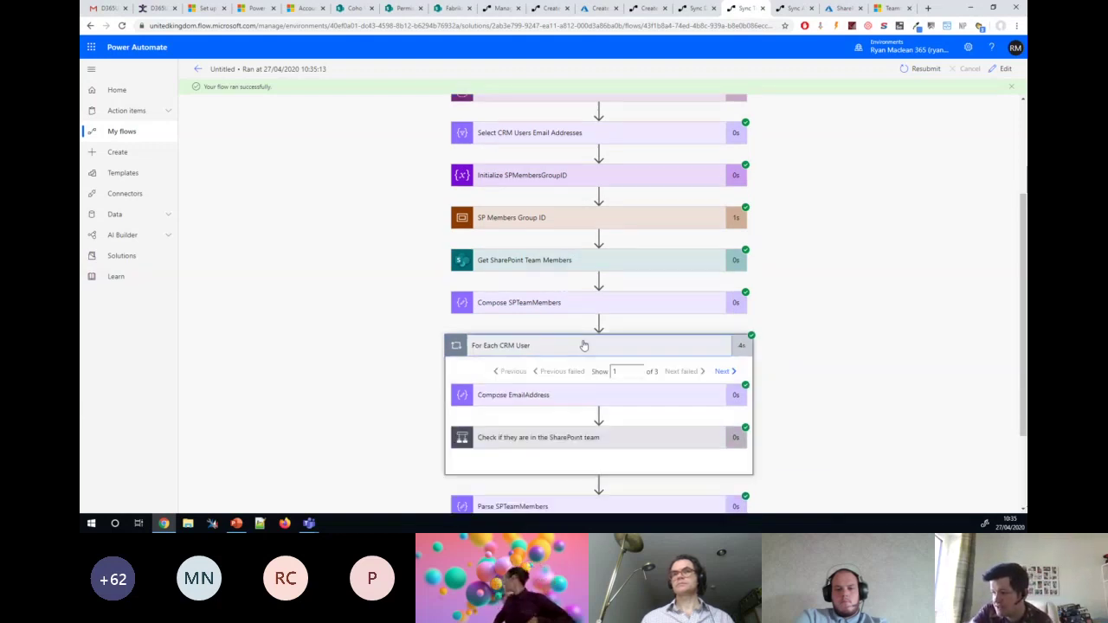
scroll(584, 345, "up", 1)
scroll(568, 340, "down", 1)
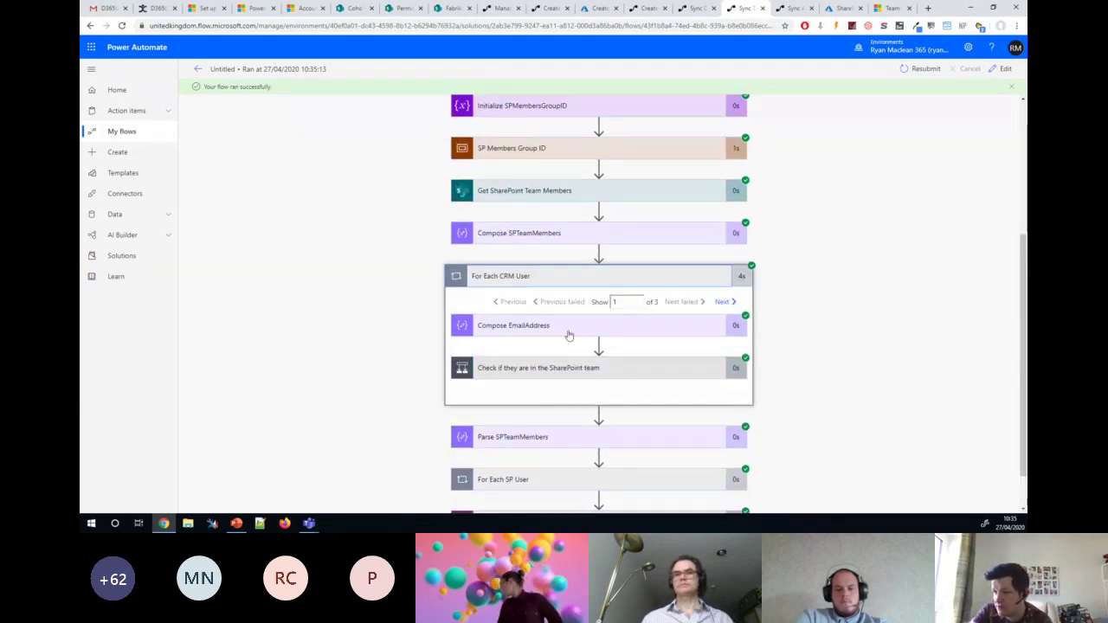
left_click(535, 371)
scroll(535, 370, "down", 3)
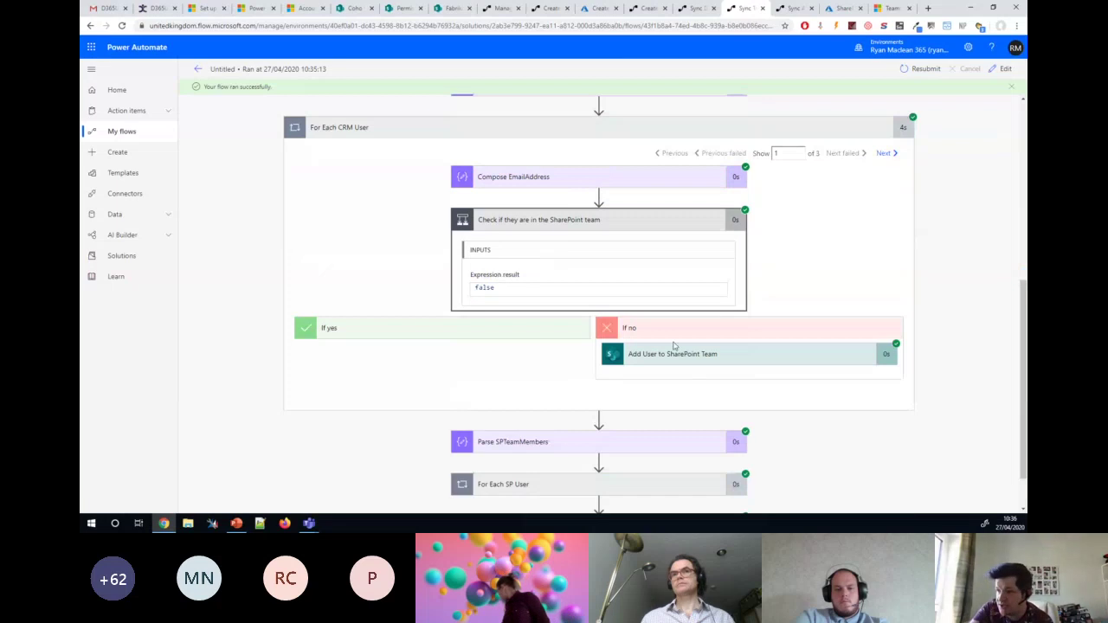
Expand the Add User to SharePoint Team action in the If no branch and review its site address, Uri, headers and body
left_click(734, 354)
scroll(736, 351, "down", 2)
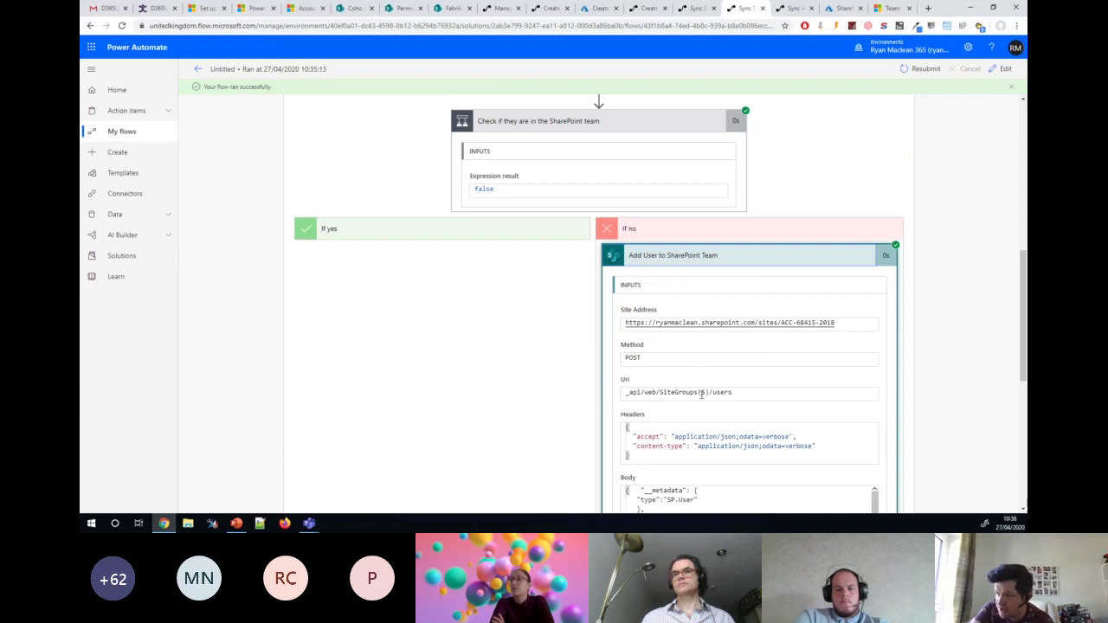
scroll(706, 394, "down", 2)
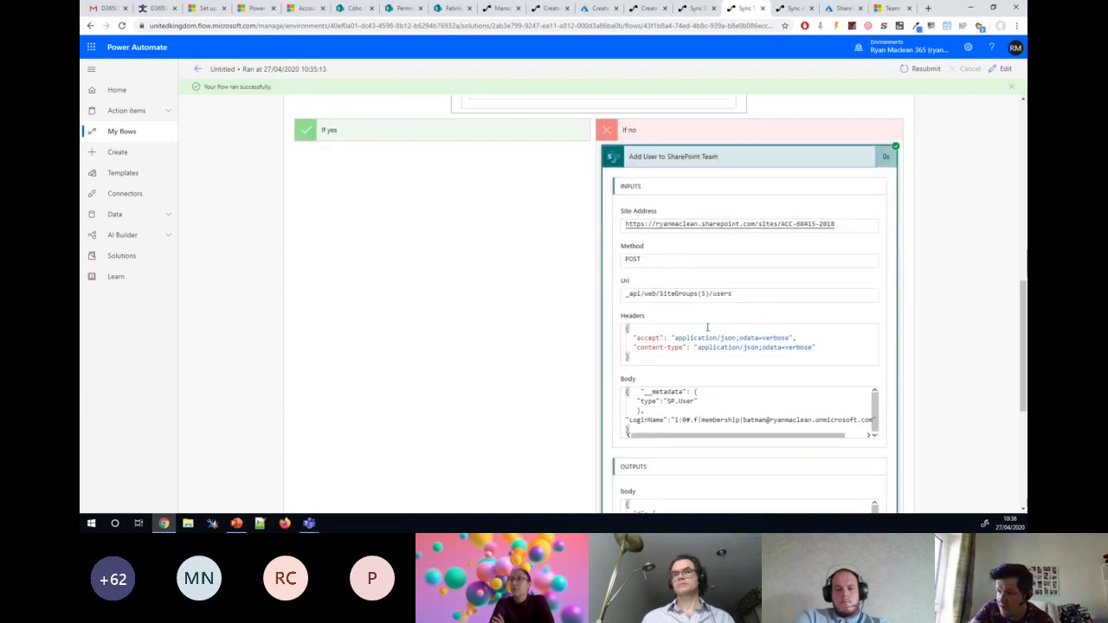
scroll(711, 298, "up", 1)
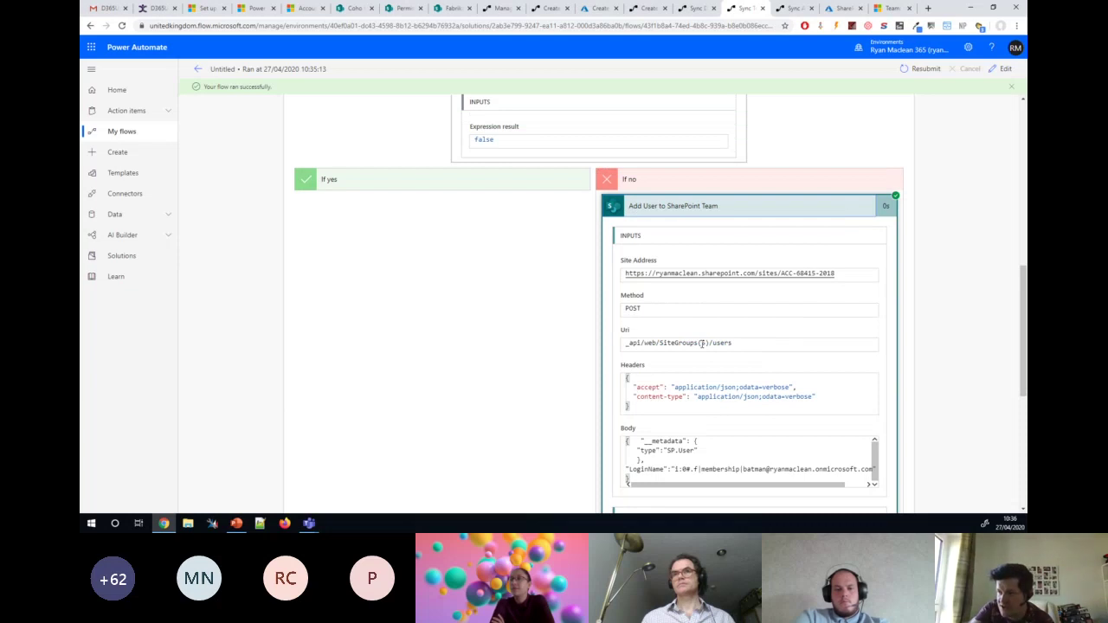
scroll(699, 343, "up", 8)
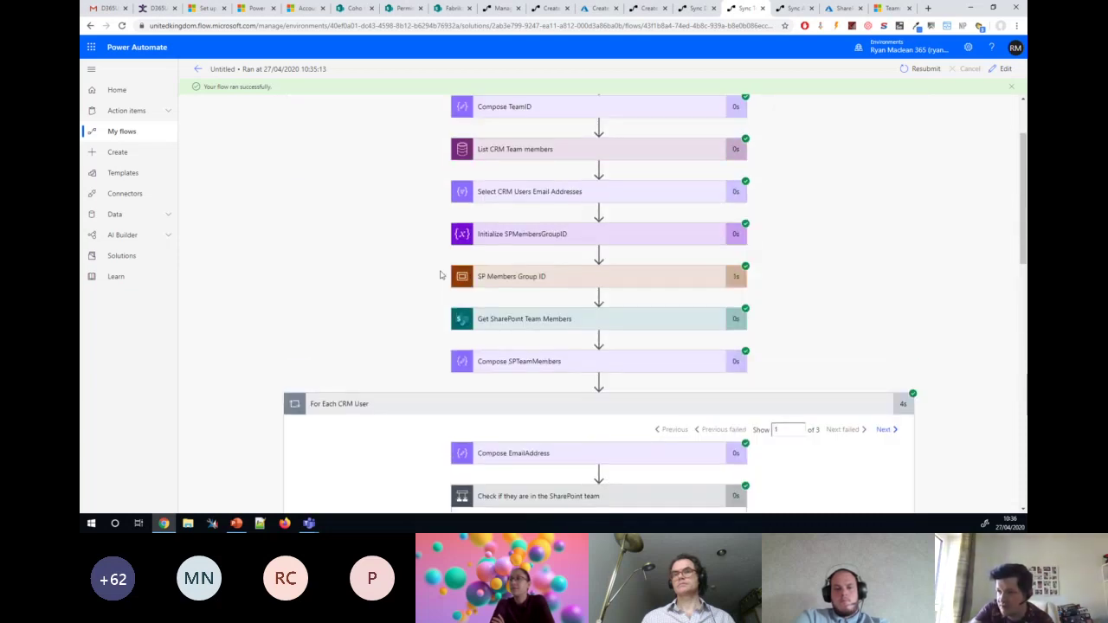
scroll(714, 370, "down", 8)
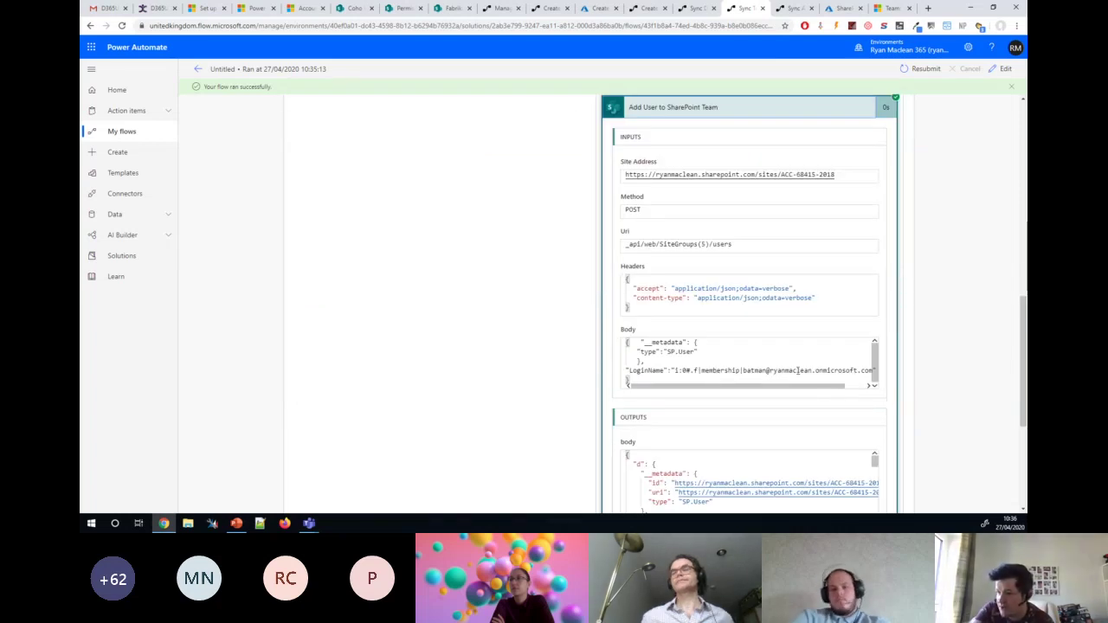
scroll(619, 359, "down", 1)
Switch to the Coho Winery account in Dynamics 365 and remove the first user from its Access Team
key("ctrl+5")
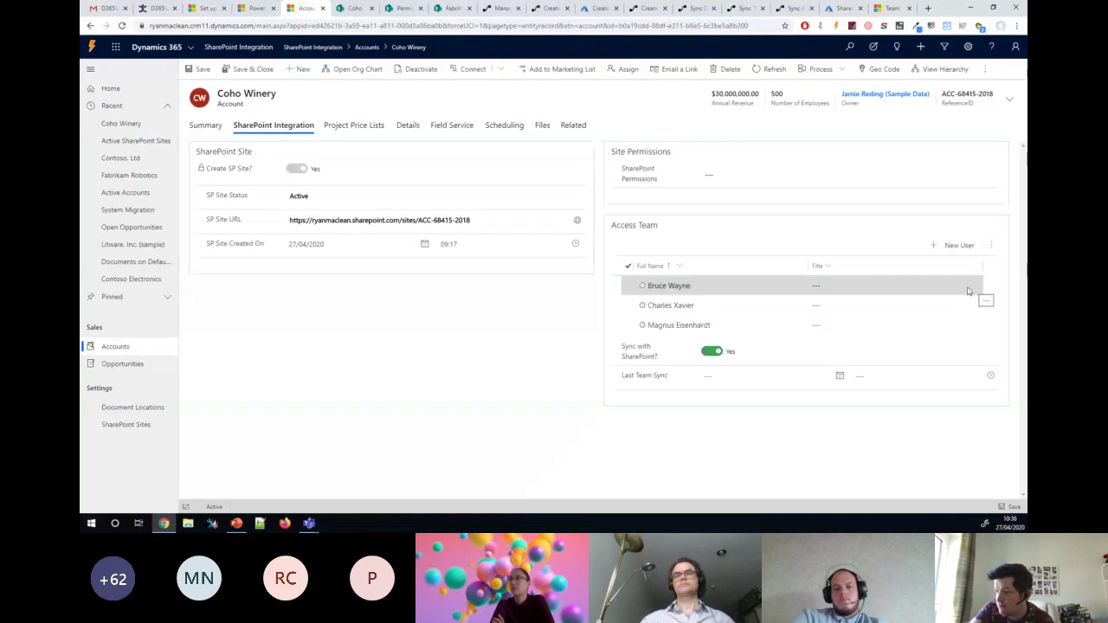
left_click(628, 288)
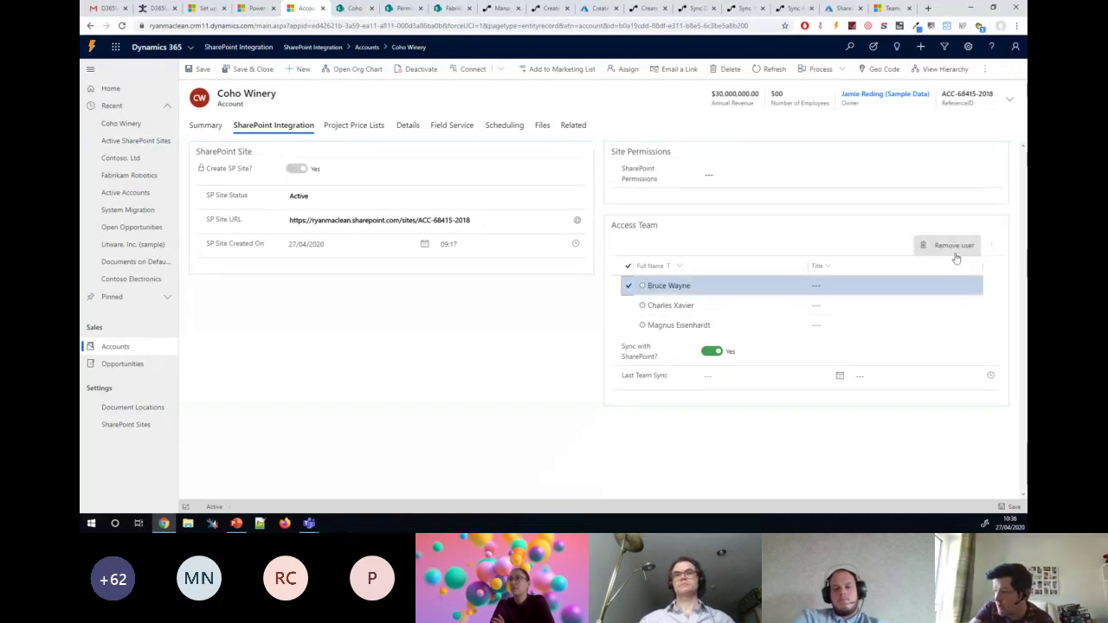
left_click(959, 250)
Add another user to the Access Team, choosing the entry just below Power Platform Dataflows Common Data Service Client in the full list
left_click(995, 247)
left_click(962, 271)
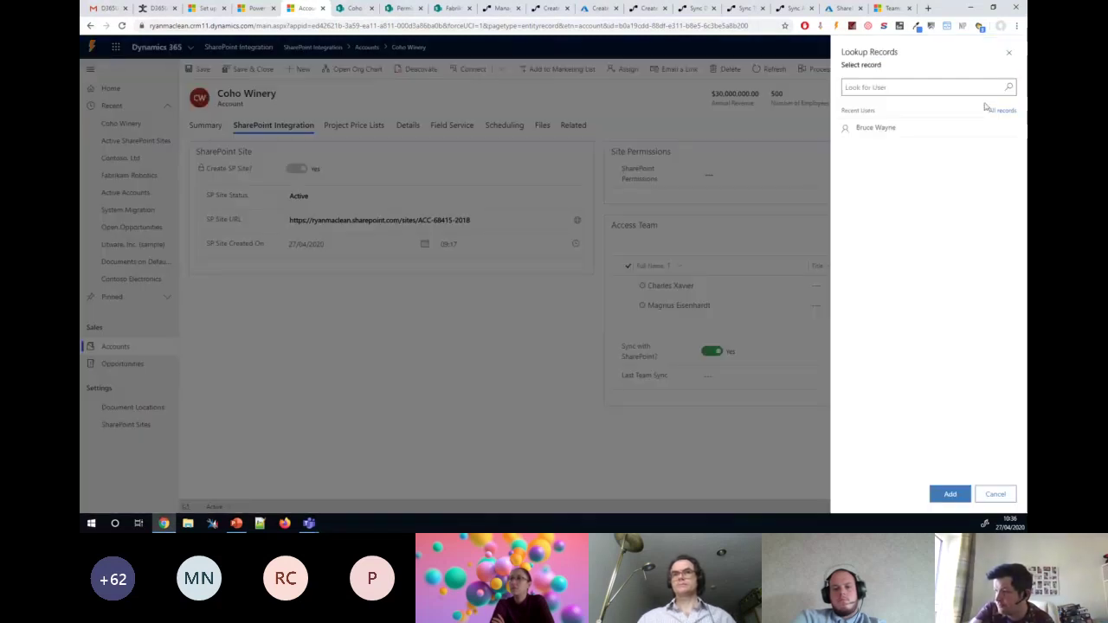
left_click(986, 108)
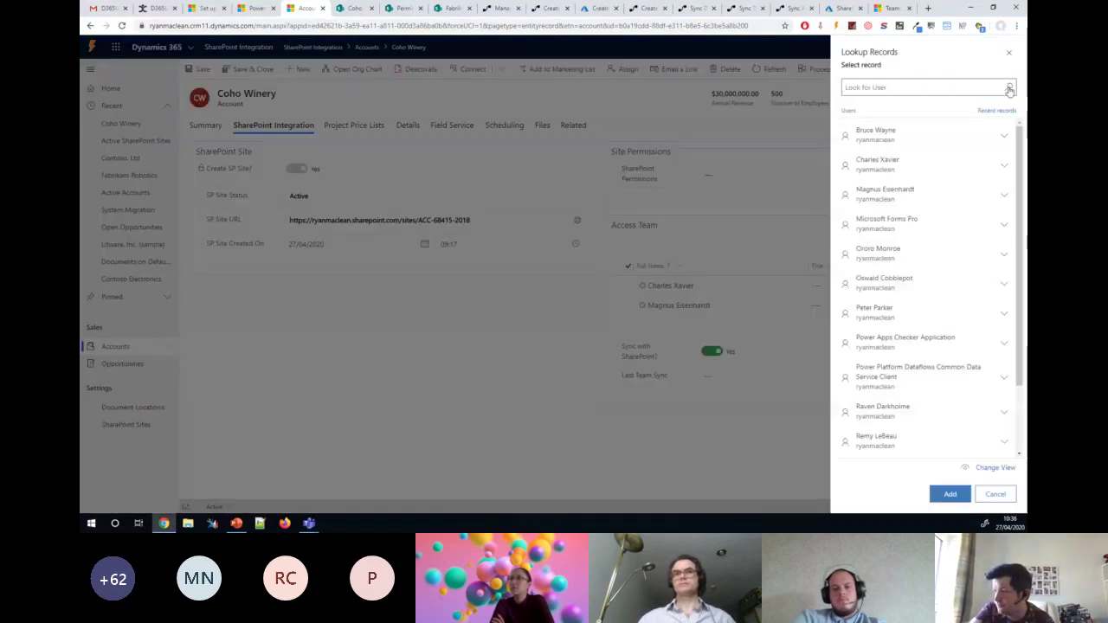
left_click(898, 403)
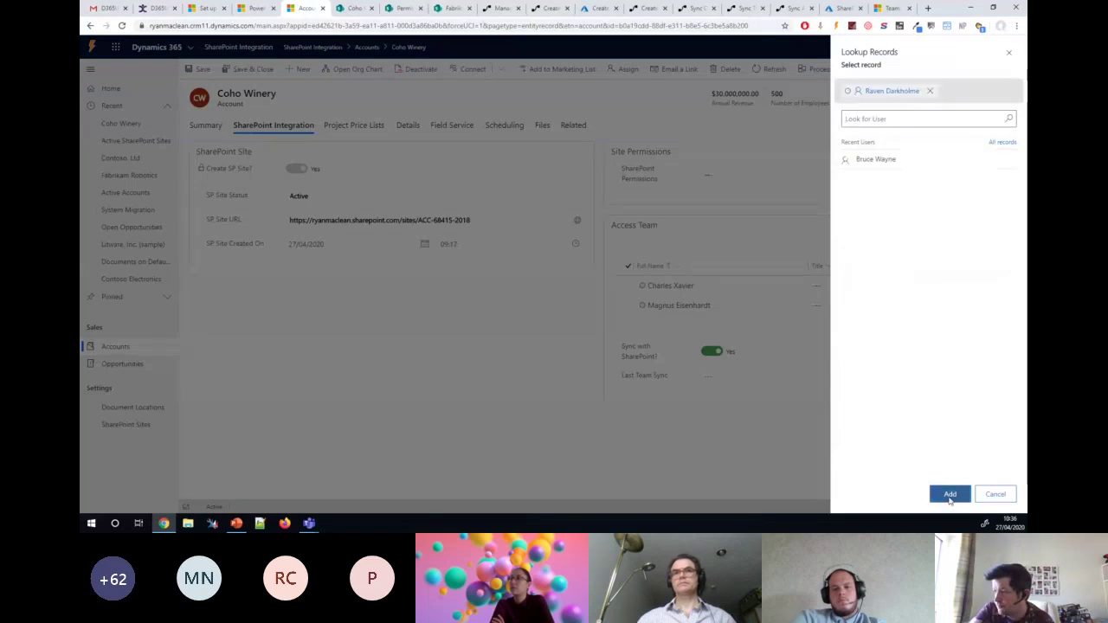
left_click(949, 494)
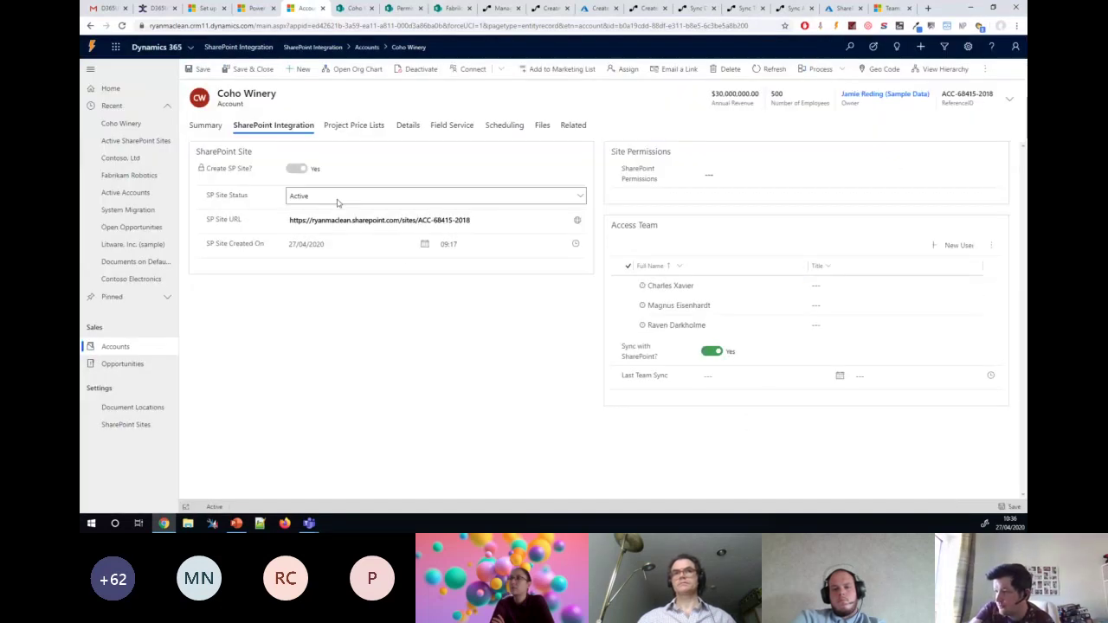
Turn on Sync with SharePoint for Coho Winery's Access Team and save the account
left_click(91, 46)
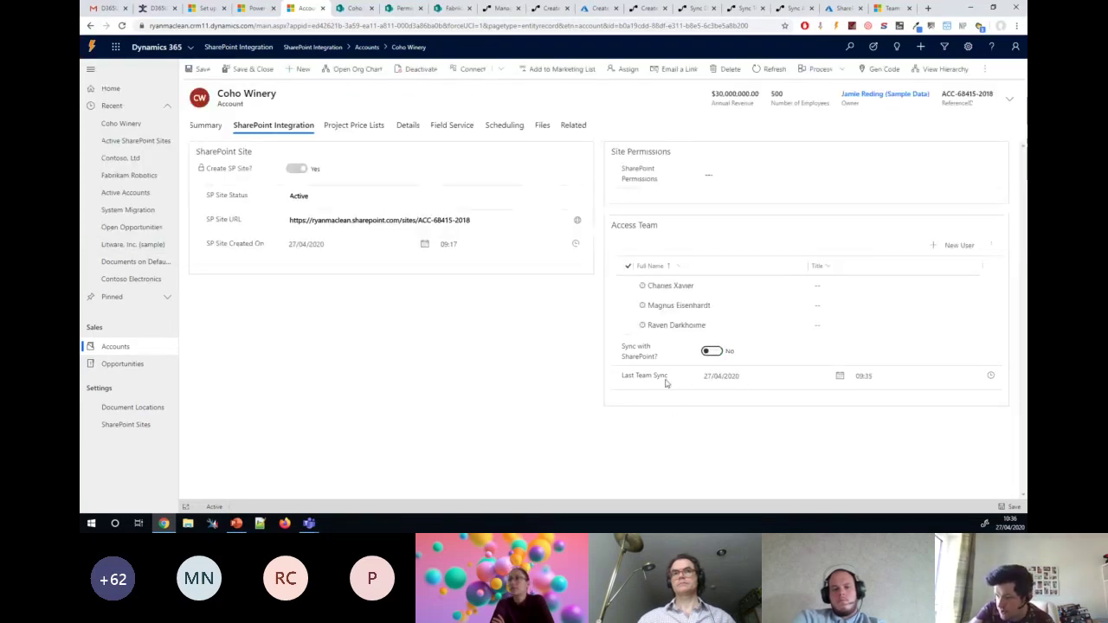
left_click(708, 353)
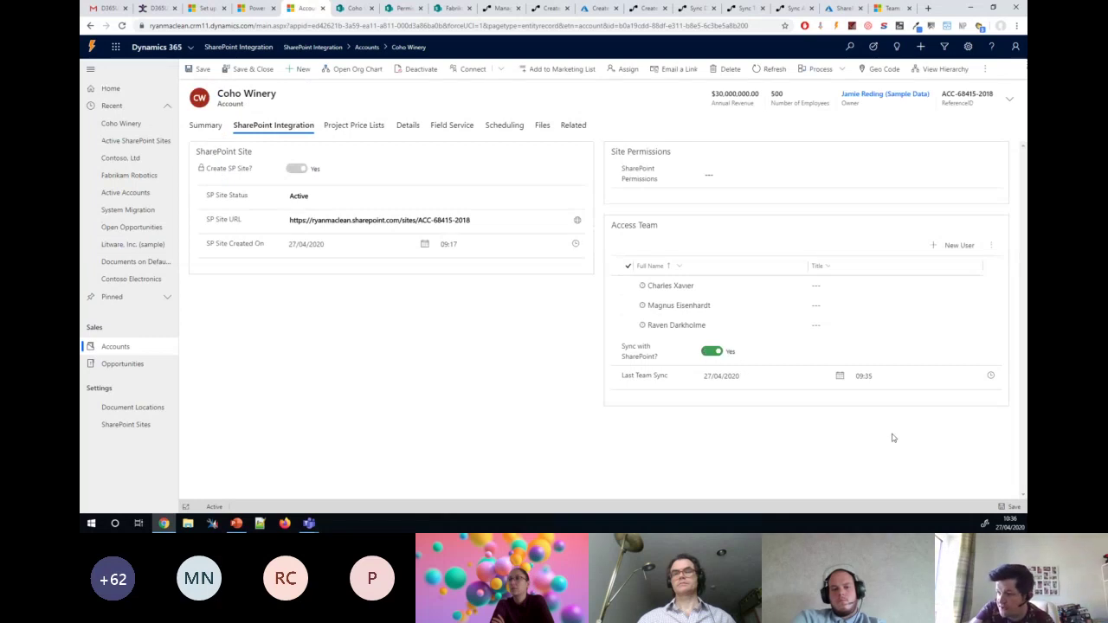
left_click(1004, 507)
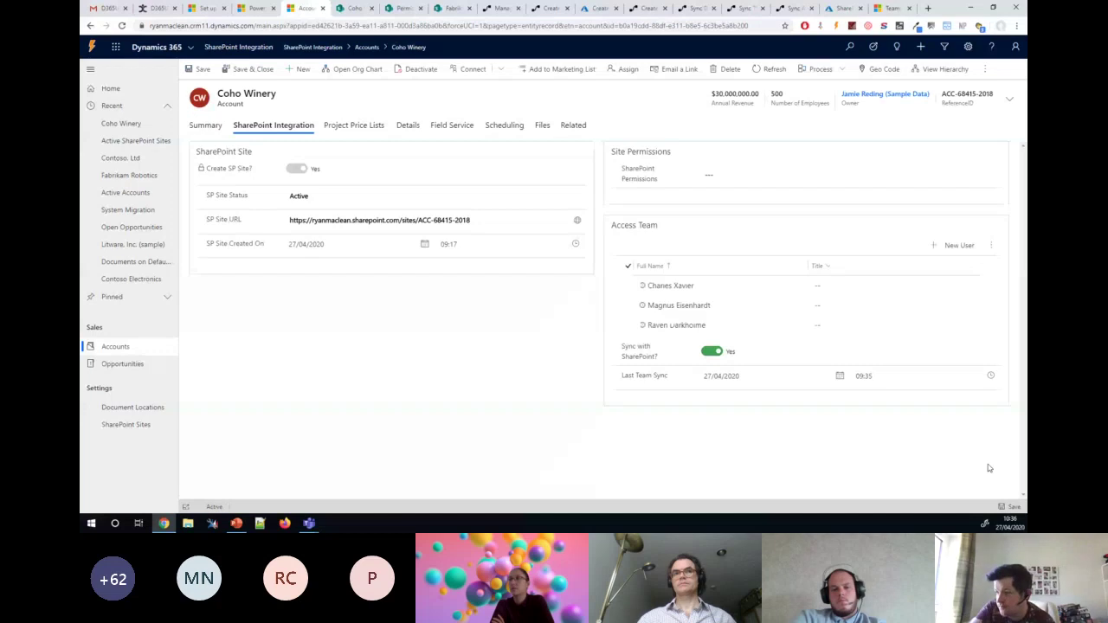
Switch to Power Automate and refresh the Sync Team Permissions with SP run history until the latest run finishes
left_click(743, 8)
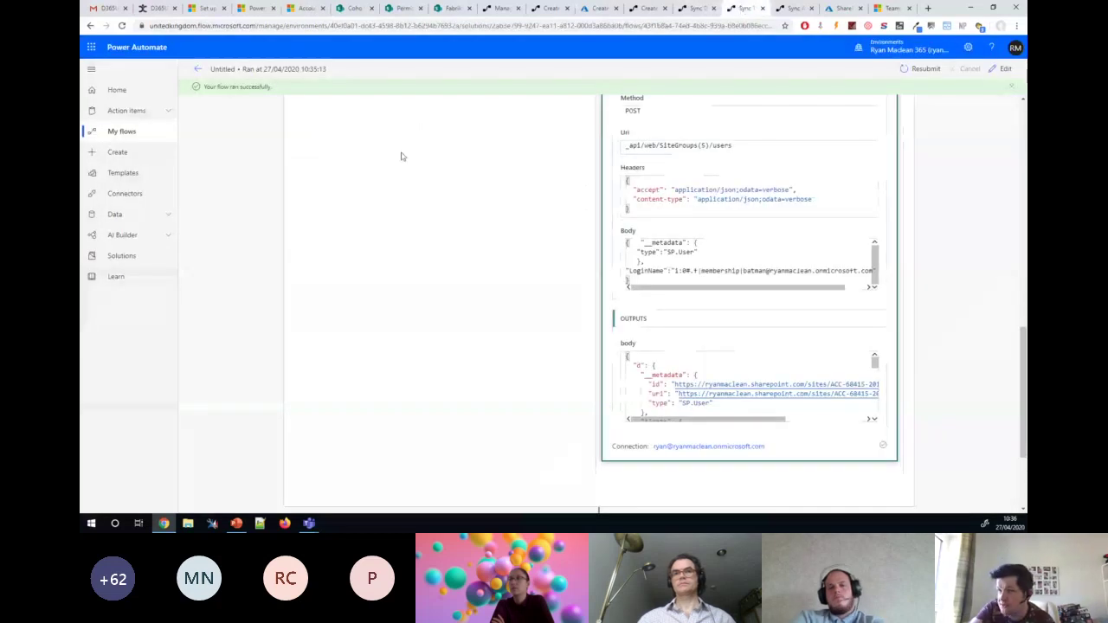
left_click(198, 70)
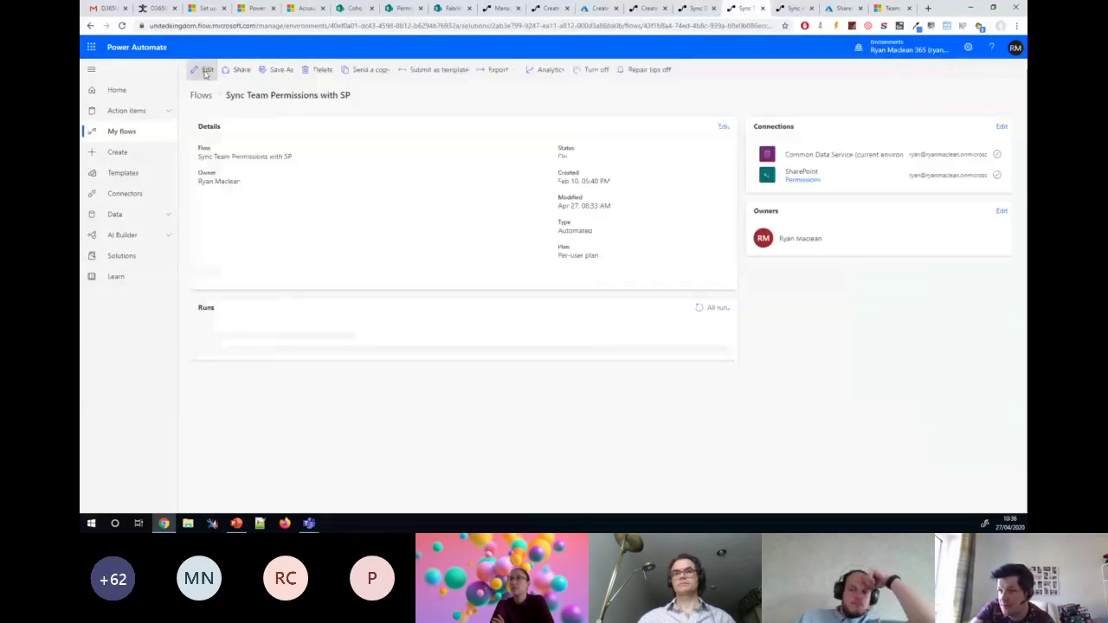
left_click(700, 308)
left_click(700, 309)
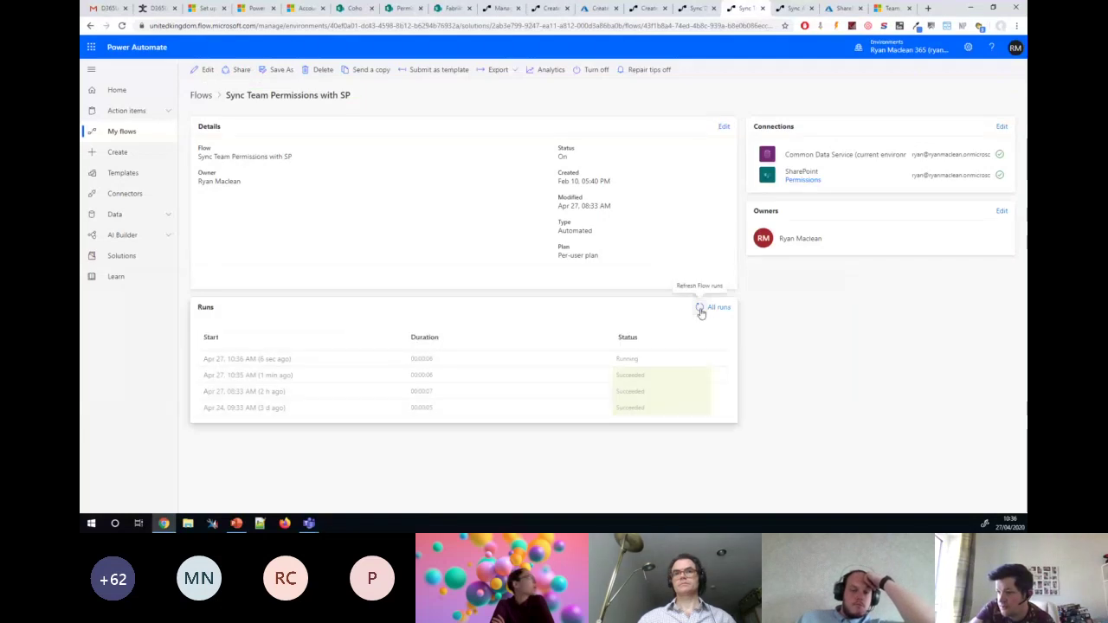
left_click(700, 310)
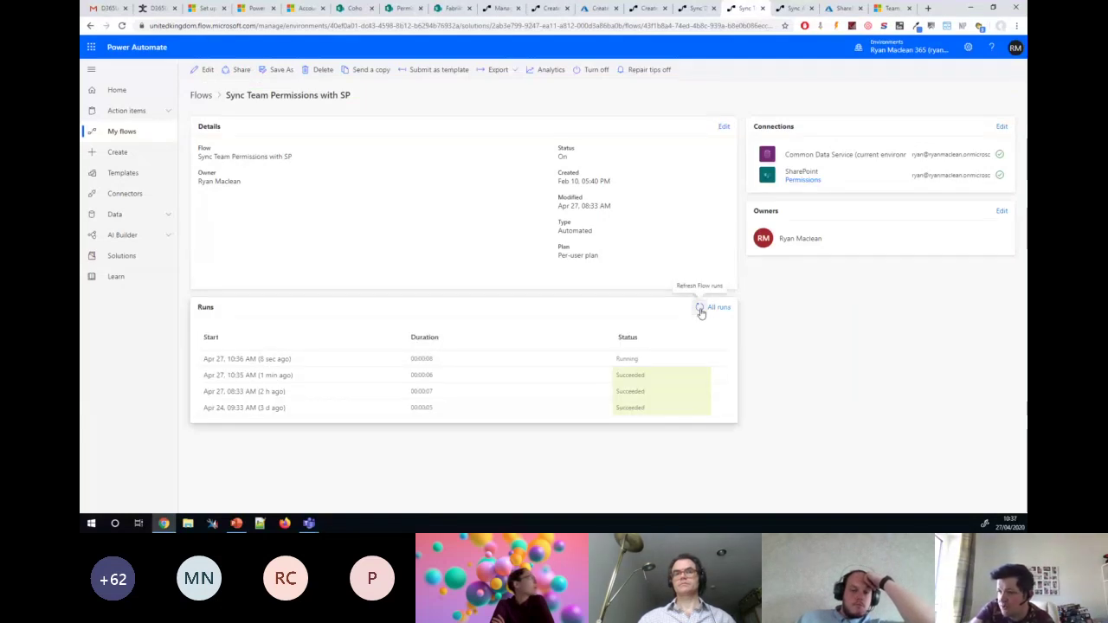
left_click(700, 310)
left_click(700, 310)
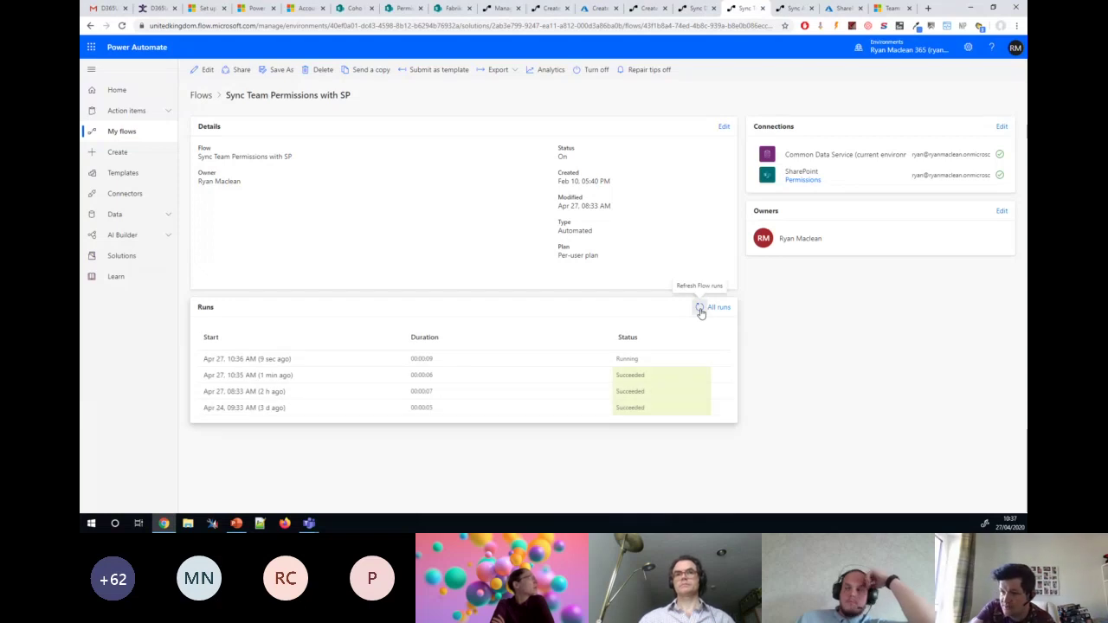
left_click(700, 310)
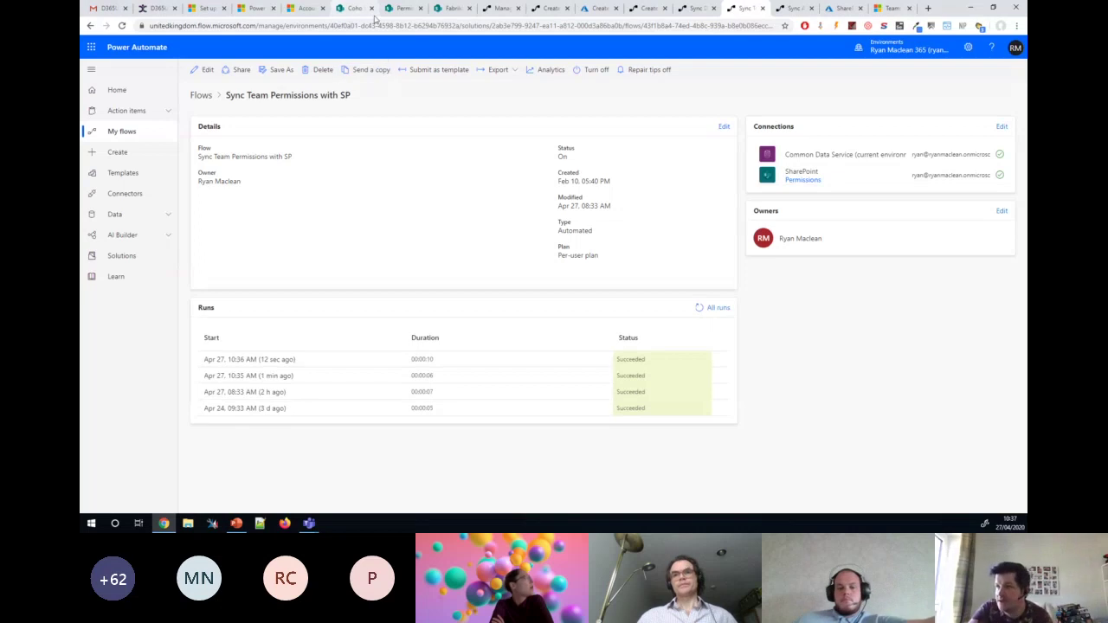
Switch to the Coho Winery SharePoint site, reload its sharing details to check the site members, and close them
left_click(350, 9)
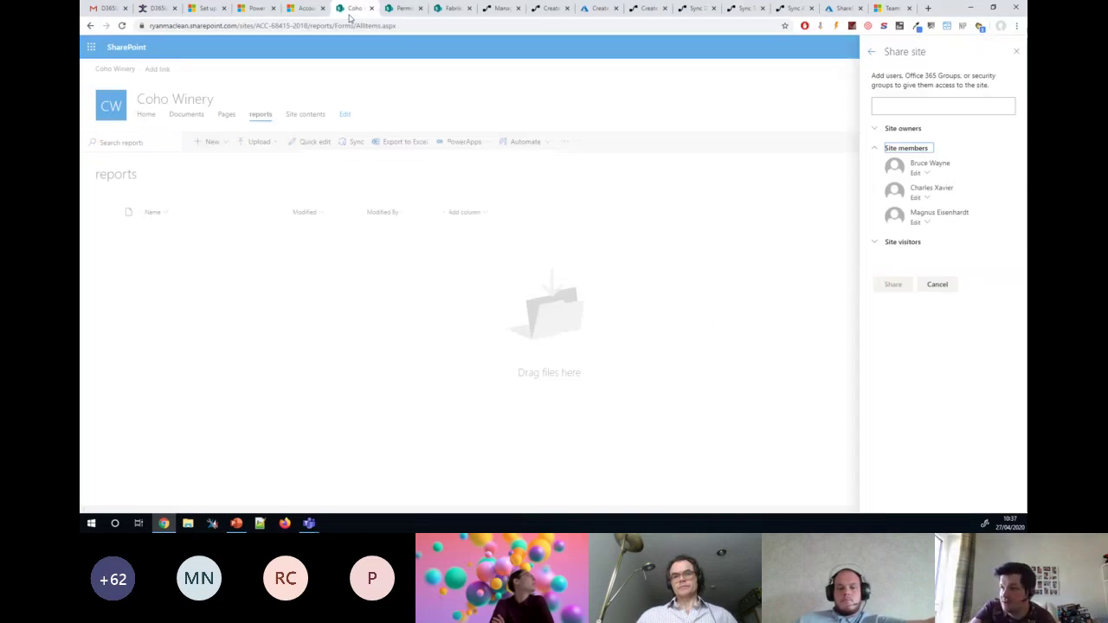
left_click(1016, 52)
left_click(997, 102)
left_click(904, 148)
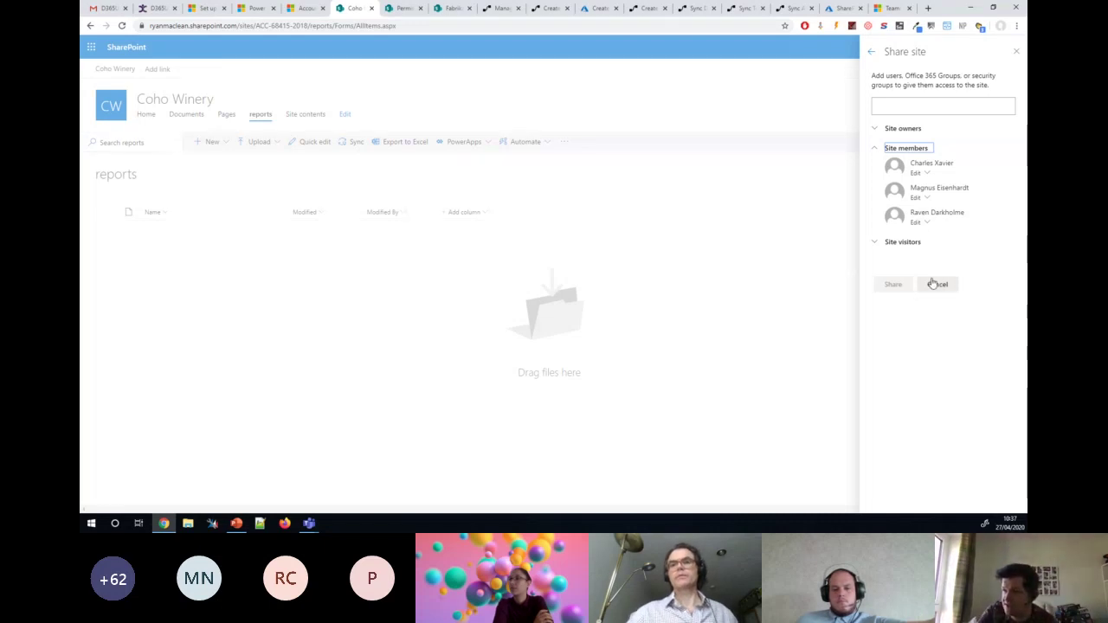
left_click(1015, 52)
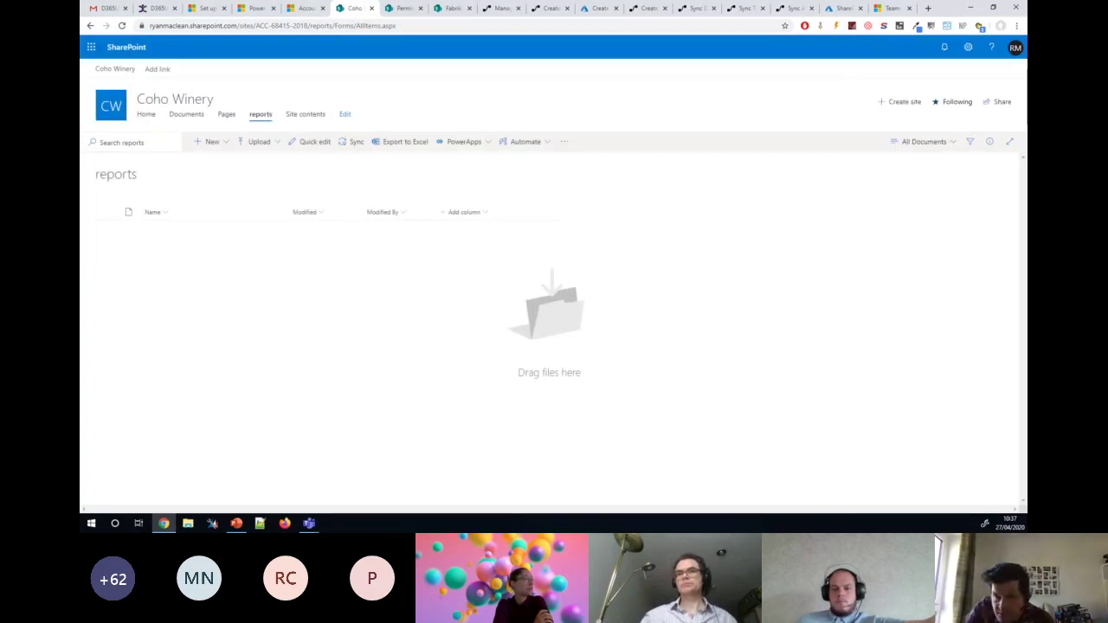
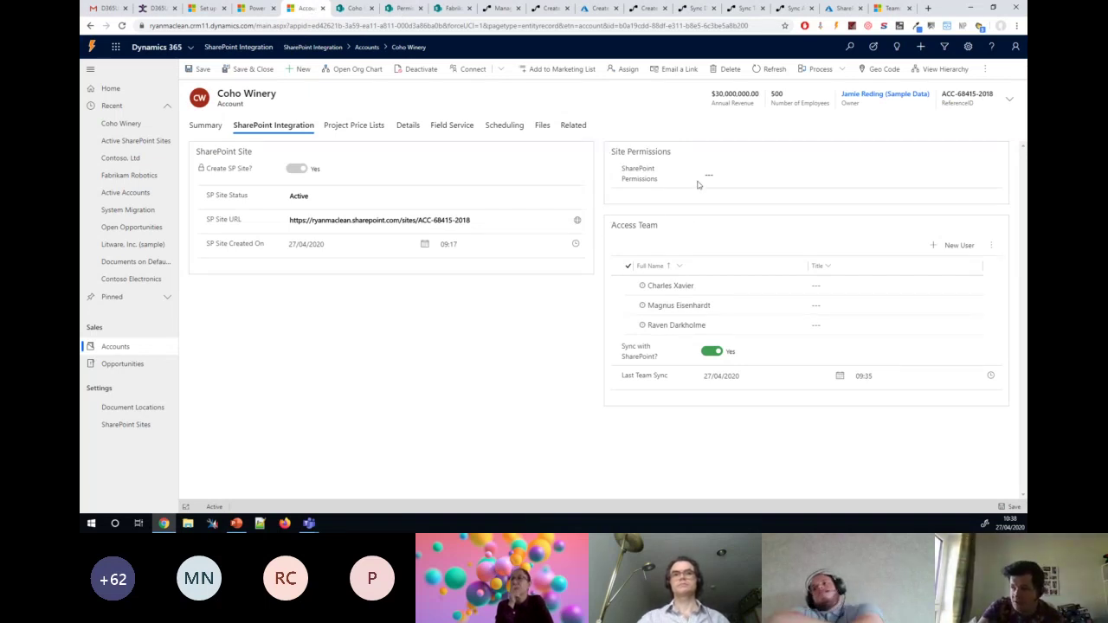
Set Coho Winery's SharePoint Permissions to All Users in Dynamics 365 and save the account
left_click(703, 180)
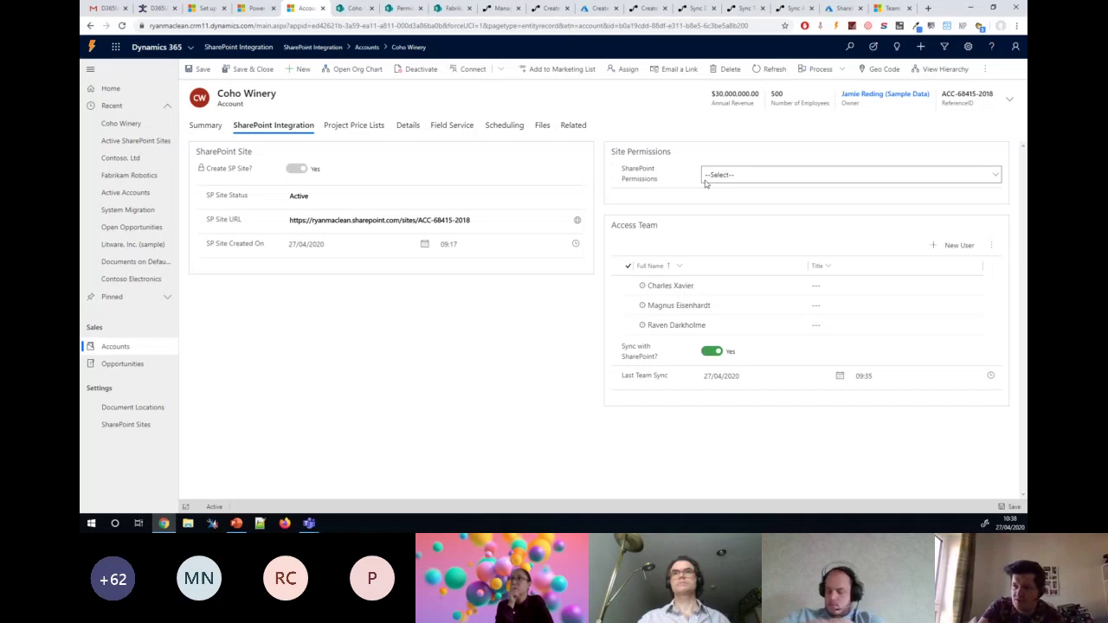
left_click(708, 177)
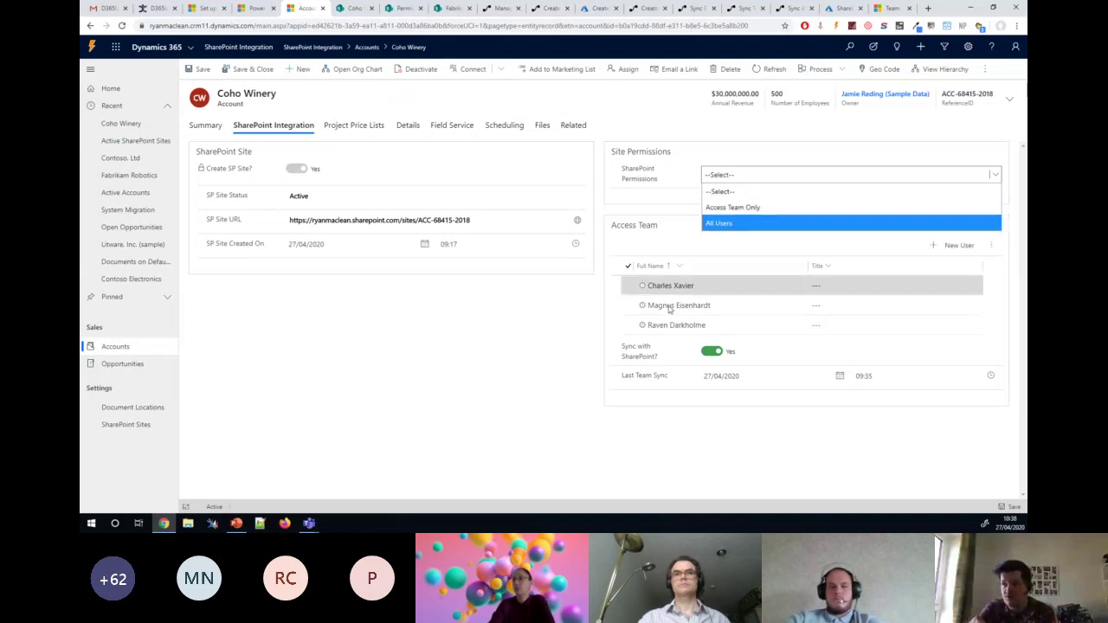
left_click(723, 224)
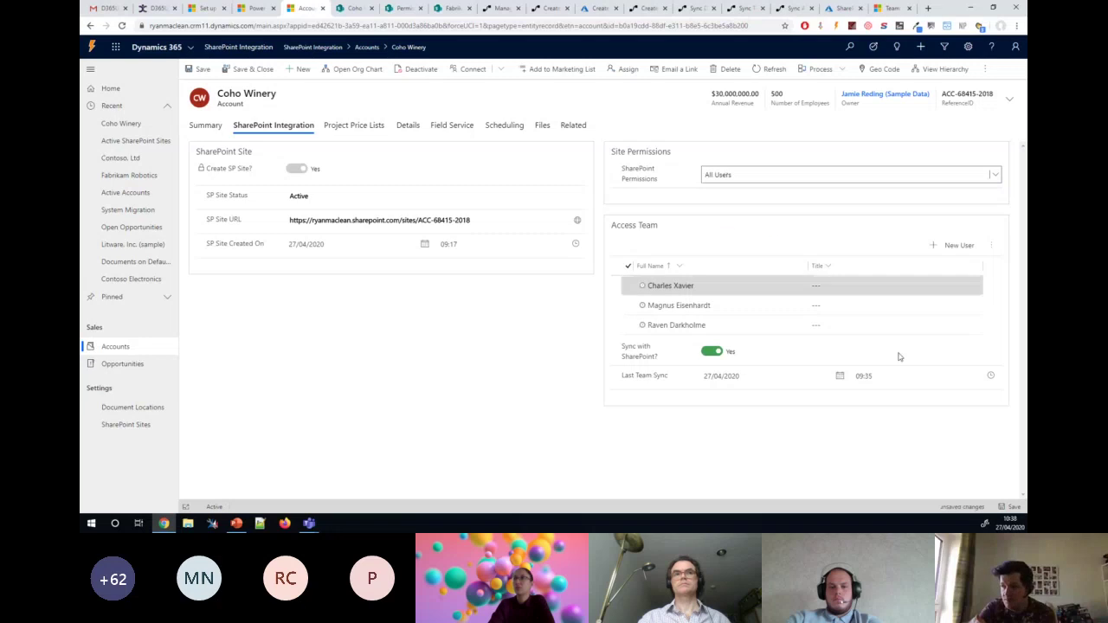
left_click(1004, 507)
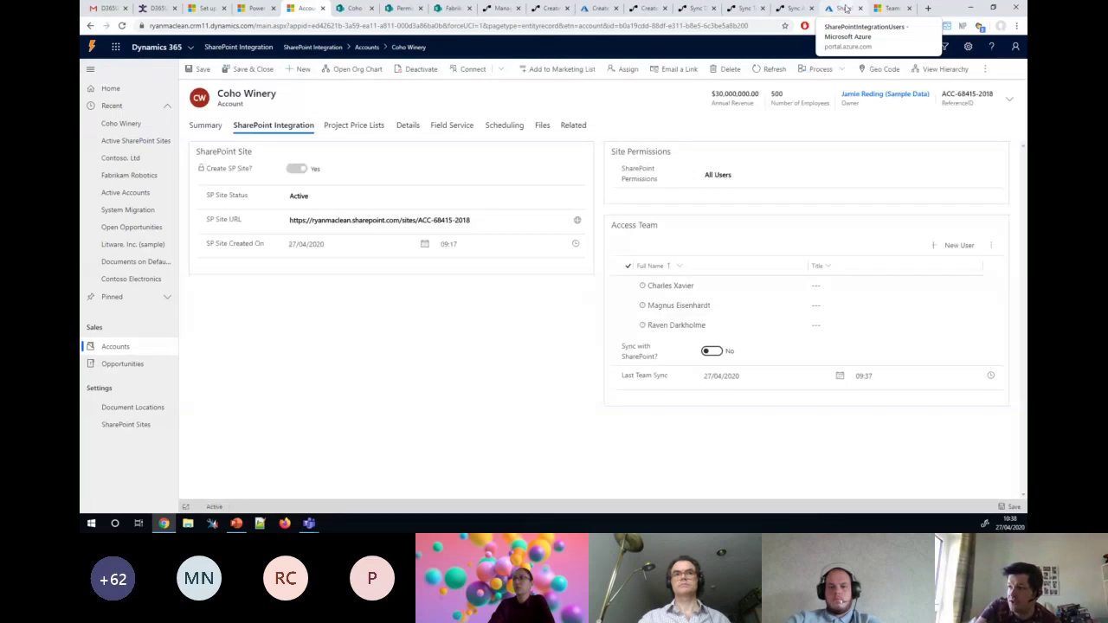
Examine the SharePointIntegrationUsers group and its Object Id in Microsoft Azure, and compare it with the matching Dynamics 365 team
left_click(837, 10)
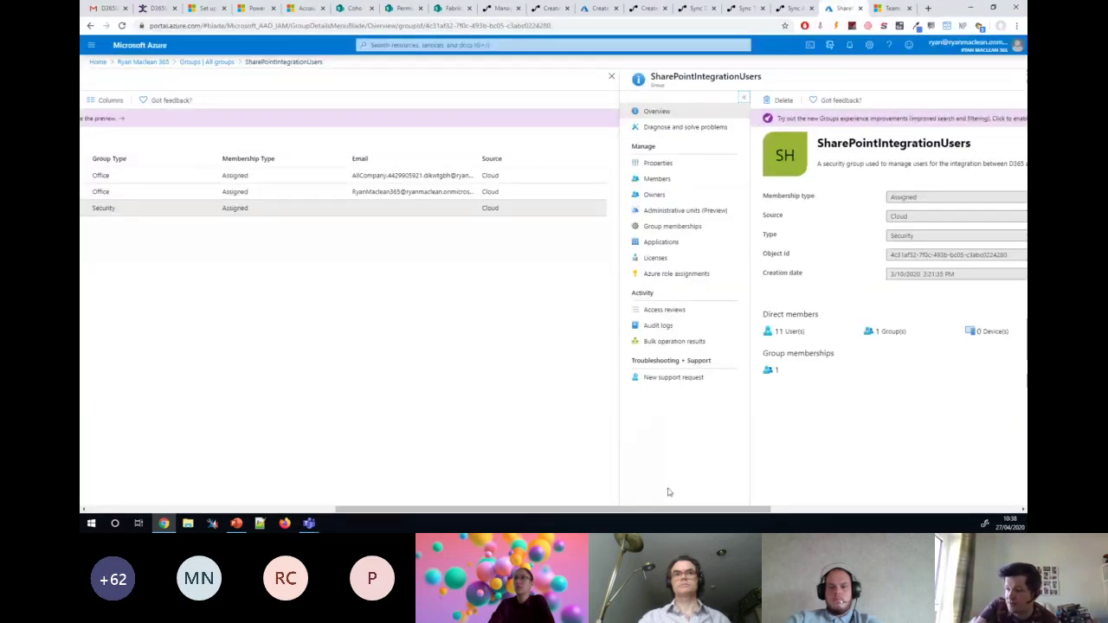
left_click_drag(656, 509, 877, 509)
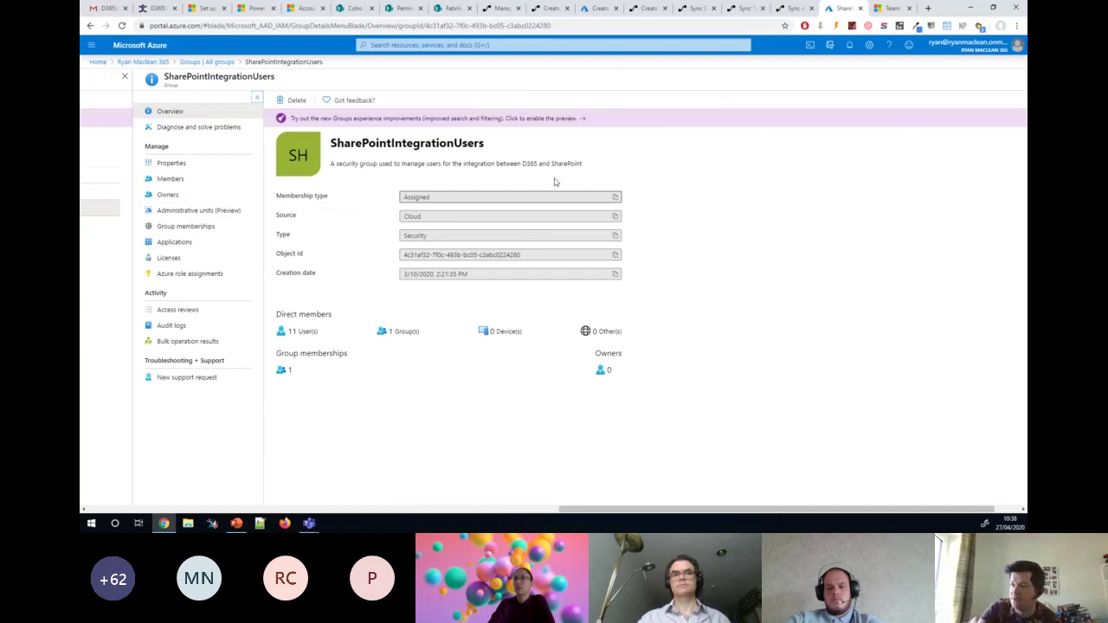
left_click_drag(520, 255, 401, 254)
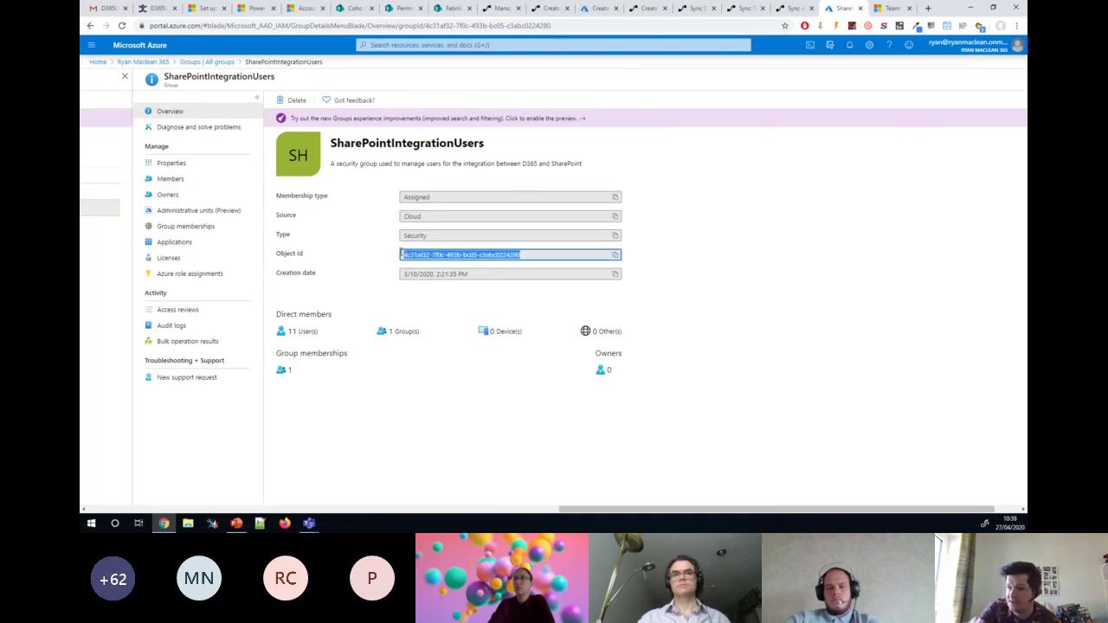
left_click(891, 8)
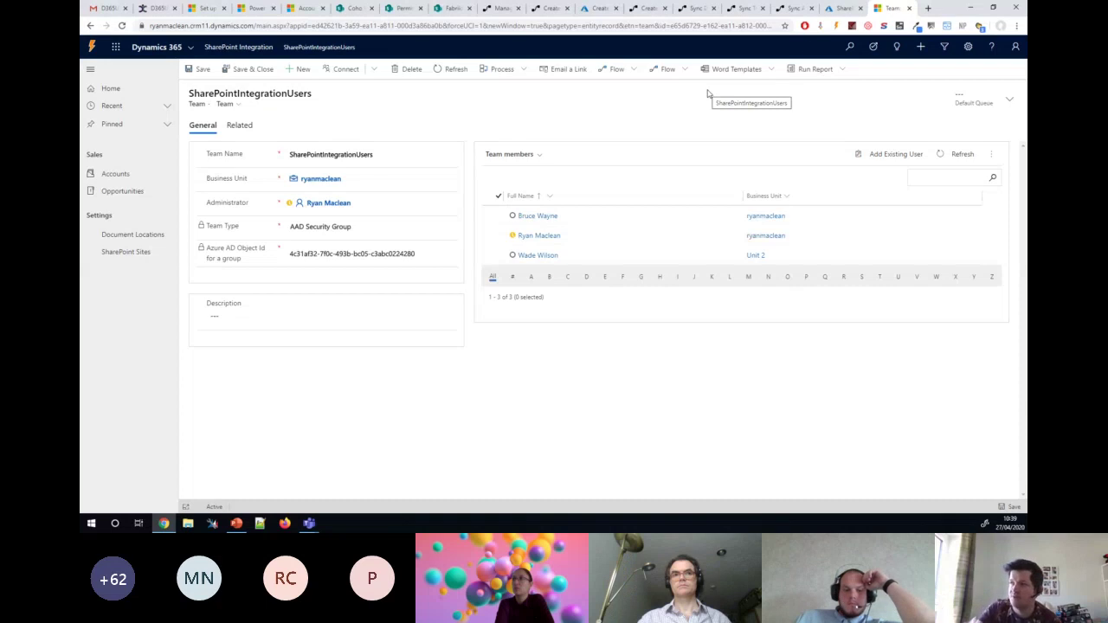
Switch to the Synchronise AD Groups between D365 and SP flow and review its trigger, including the advanced filtering options
left_click(790, 8)
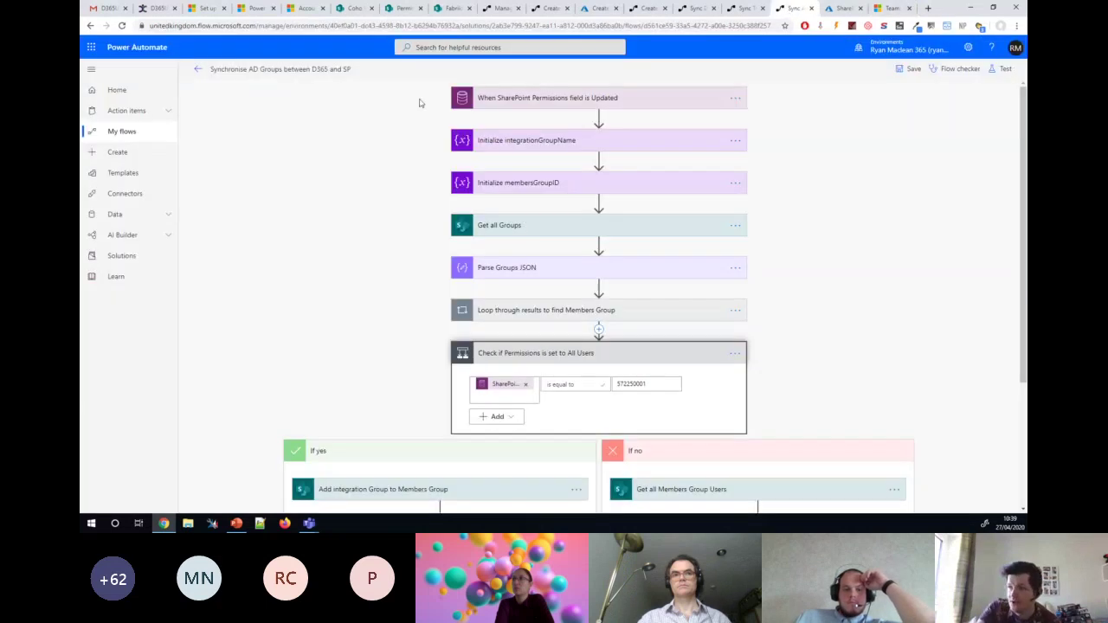
left_click(544, 101)
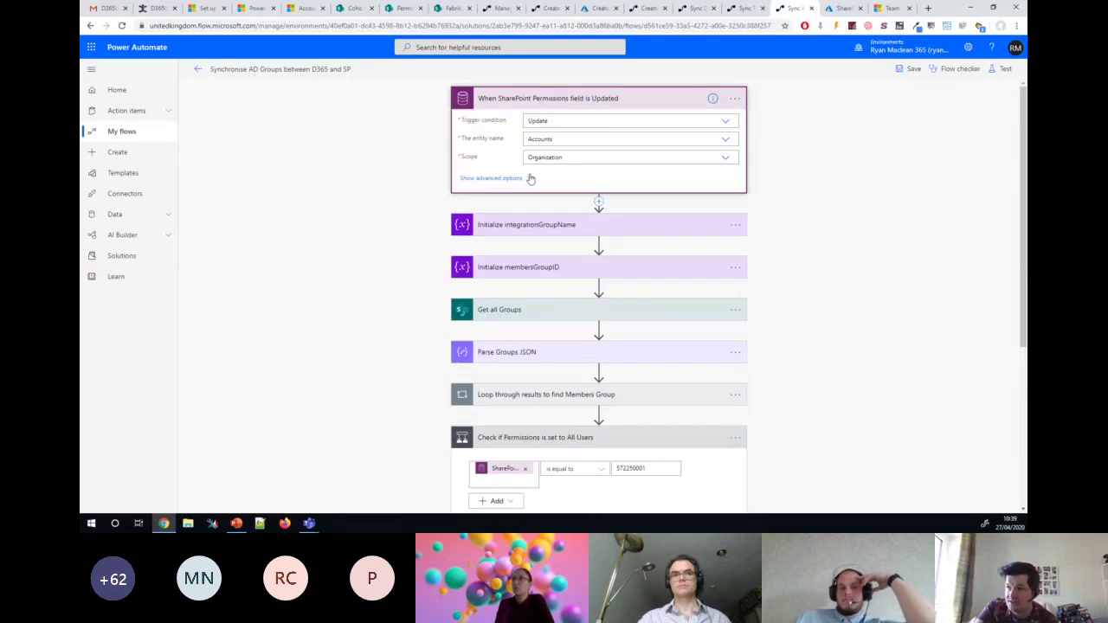
left_click(531, 178)
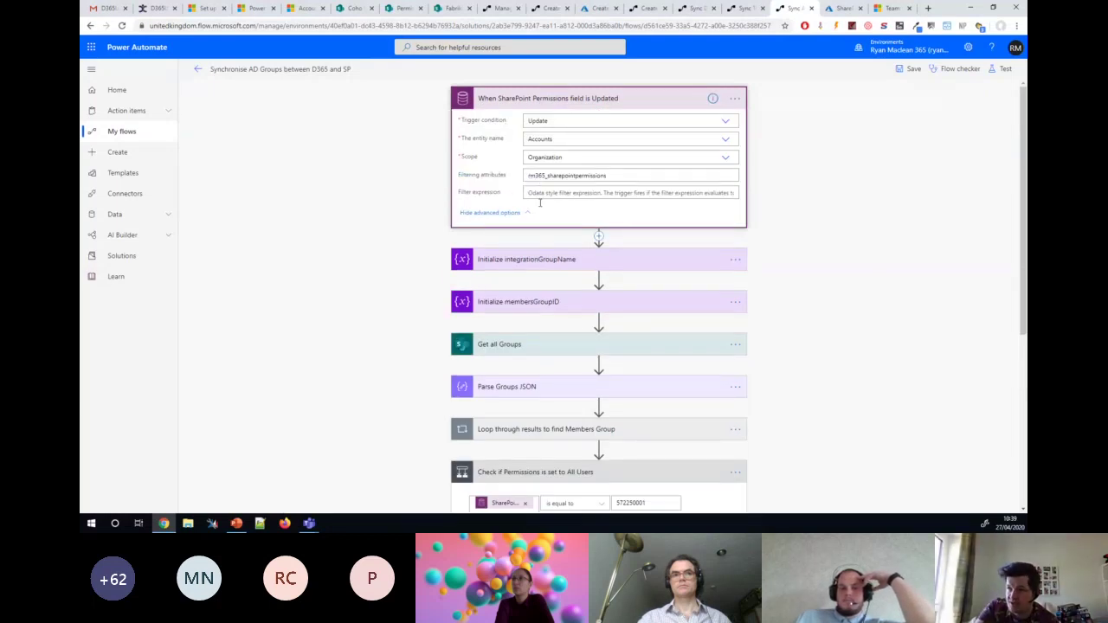
Expand the integrationGroupName and membersGroupID variable actions and review their names, types and values
scroll(534, 177, "down", 1)
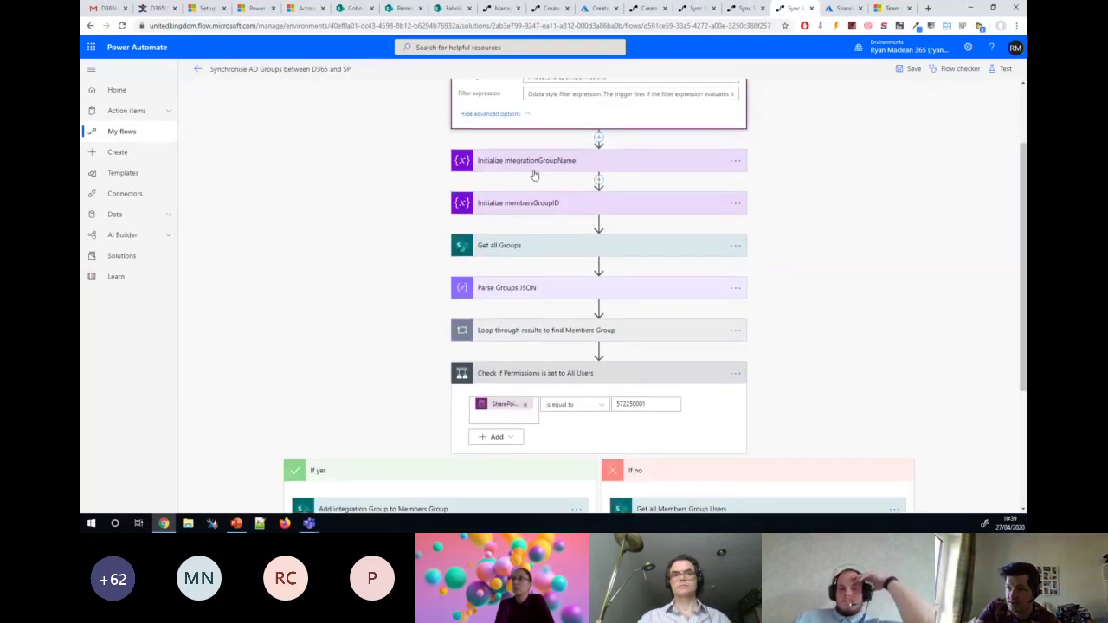
left_click(534, 166)
left_click_drag(624, 219, 525, 219)
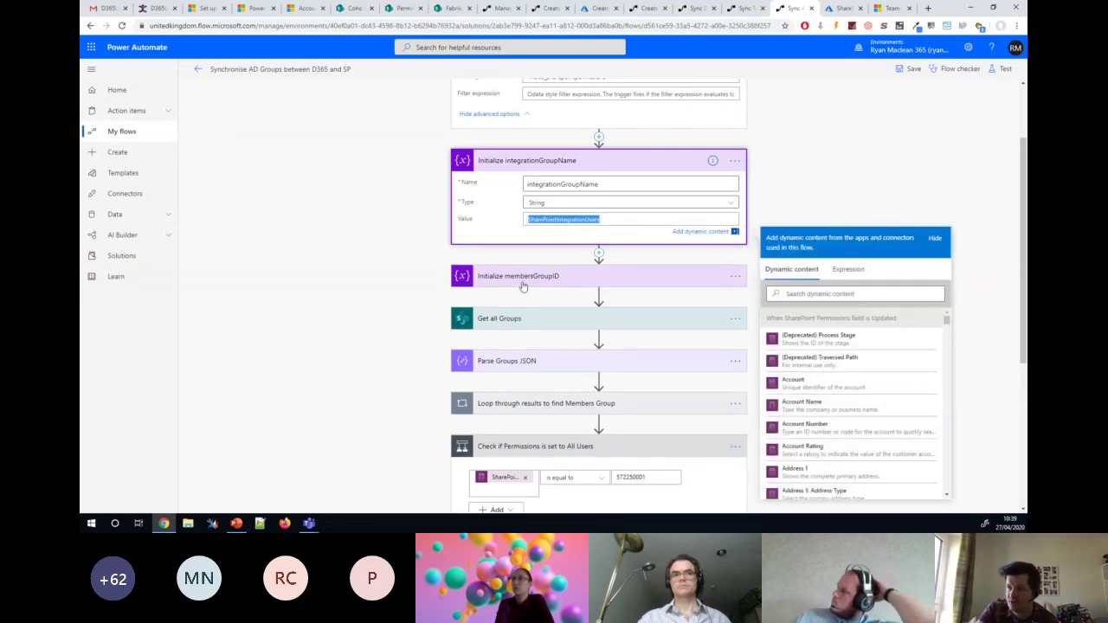
left_click(522, 282)
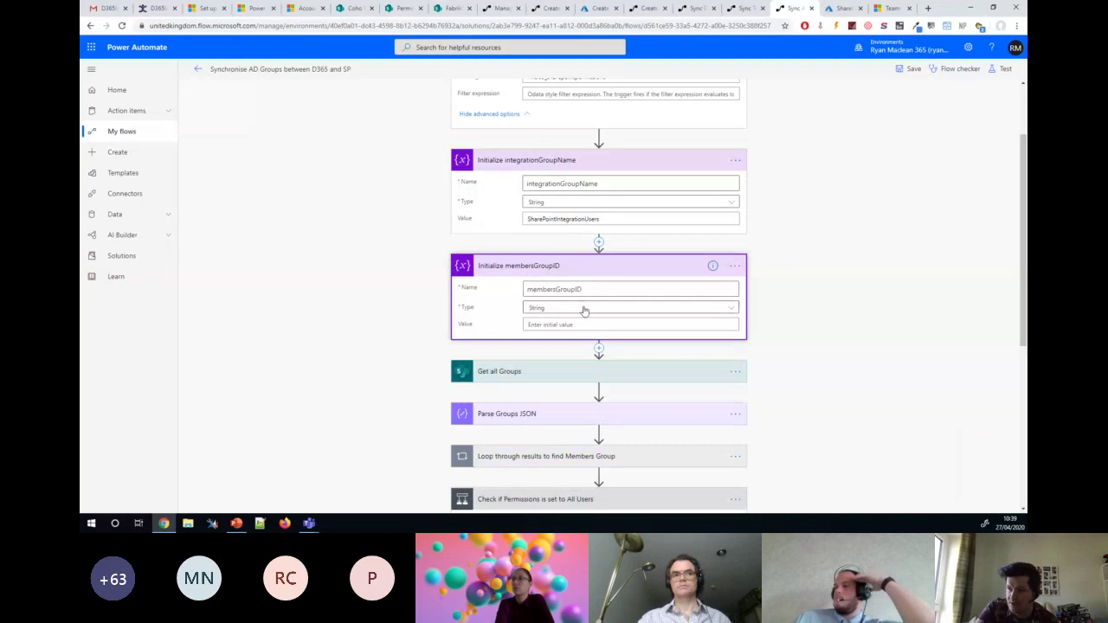
Review the Get all Groups request, the Members Group loop and the All Users permissions check with its two branches
scroll(520, 249, "down", 2)
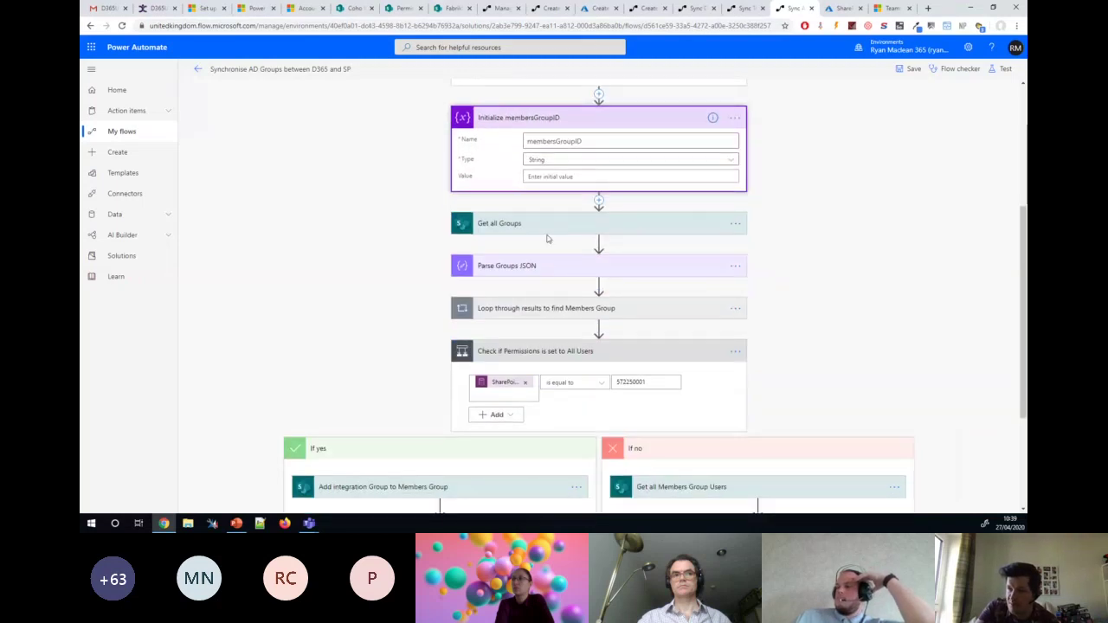
left_click(546, 226)
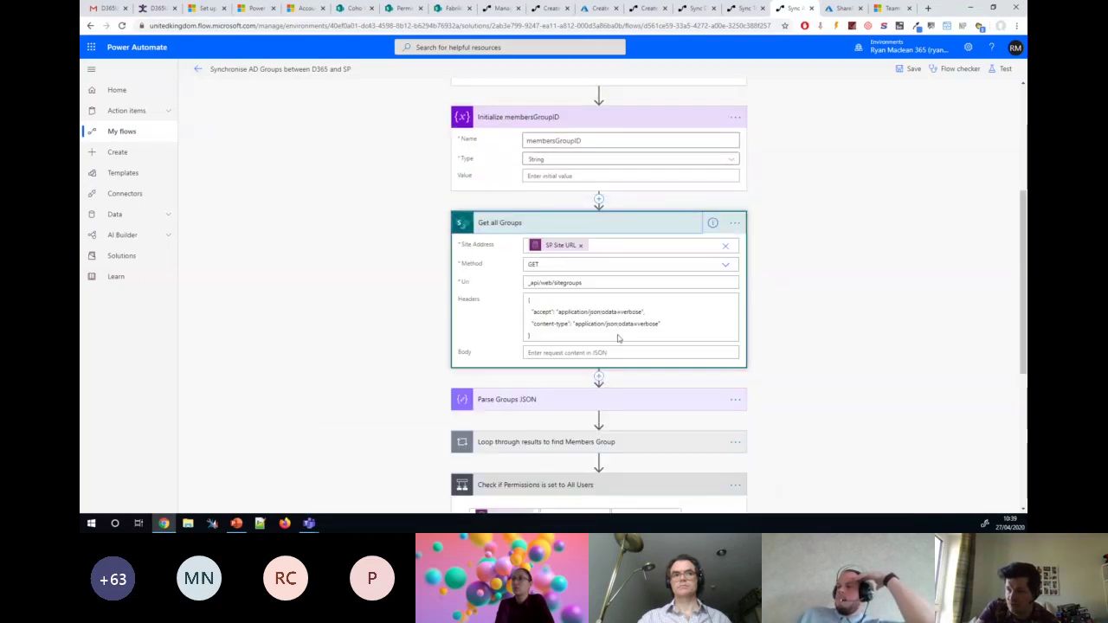
scroll(541, 338, "down", 1)
scroll(534, 314, "down", 1)
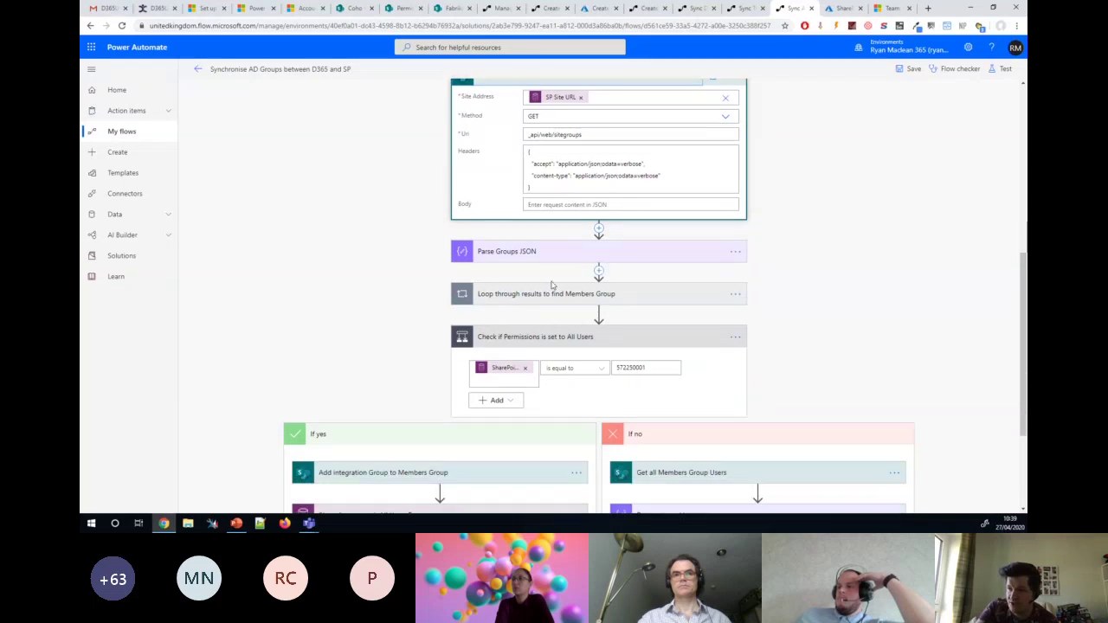
left_click(556, 293)
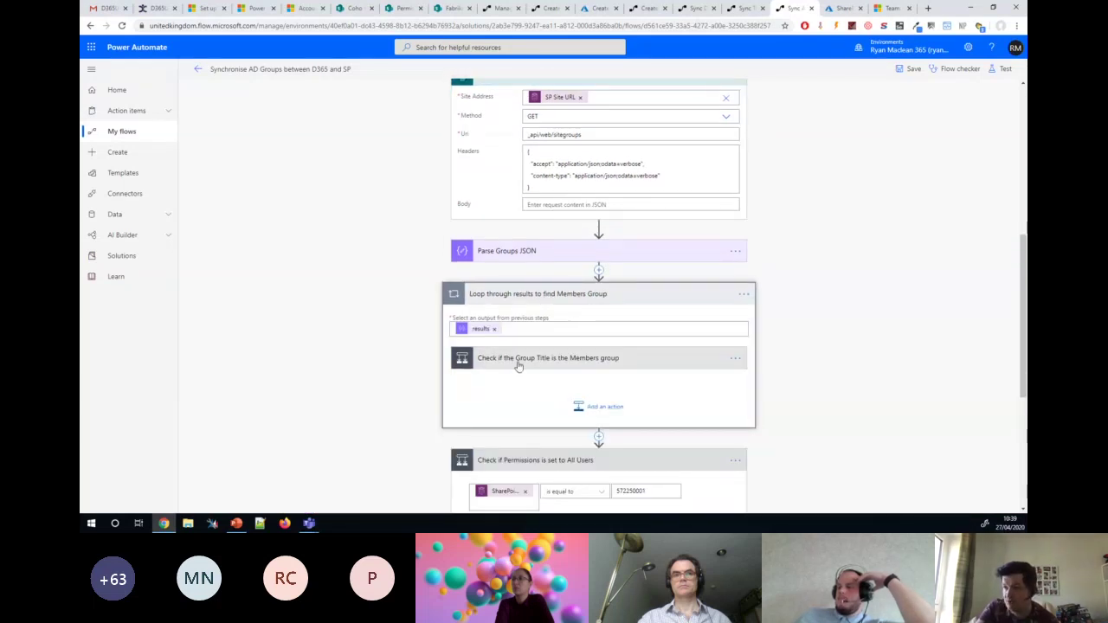
scroll(519, 364, "down", 2)
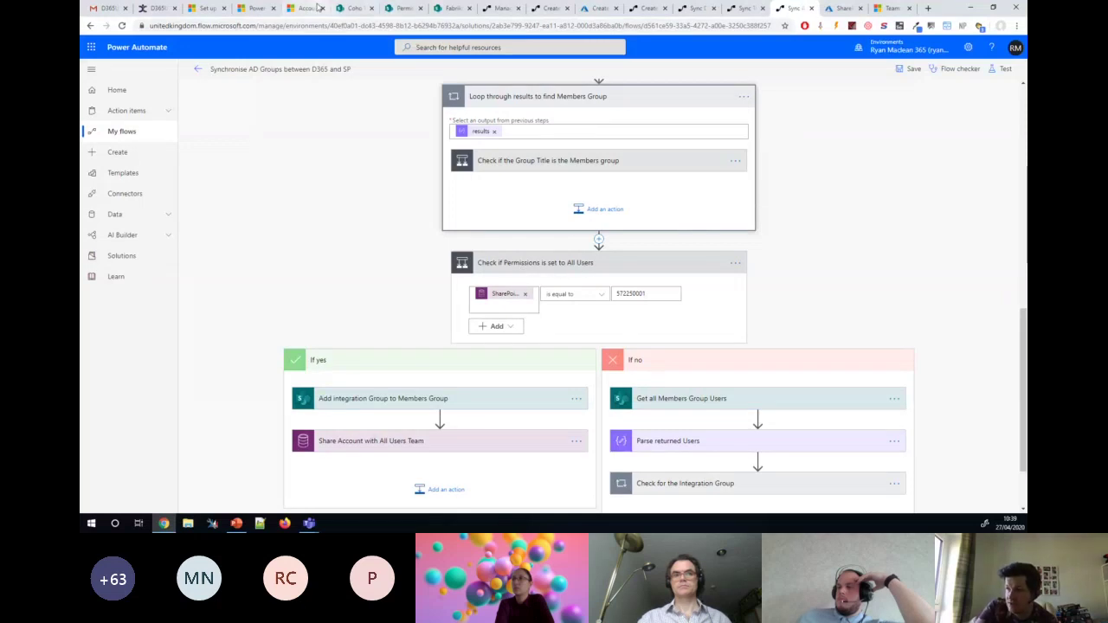
Check the SharePoint Permissions choices on the Coho Winery account in Dynamics 365, keeping All Users, and return to the flow
left_click(319, 8)
left_click(735, 174)
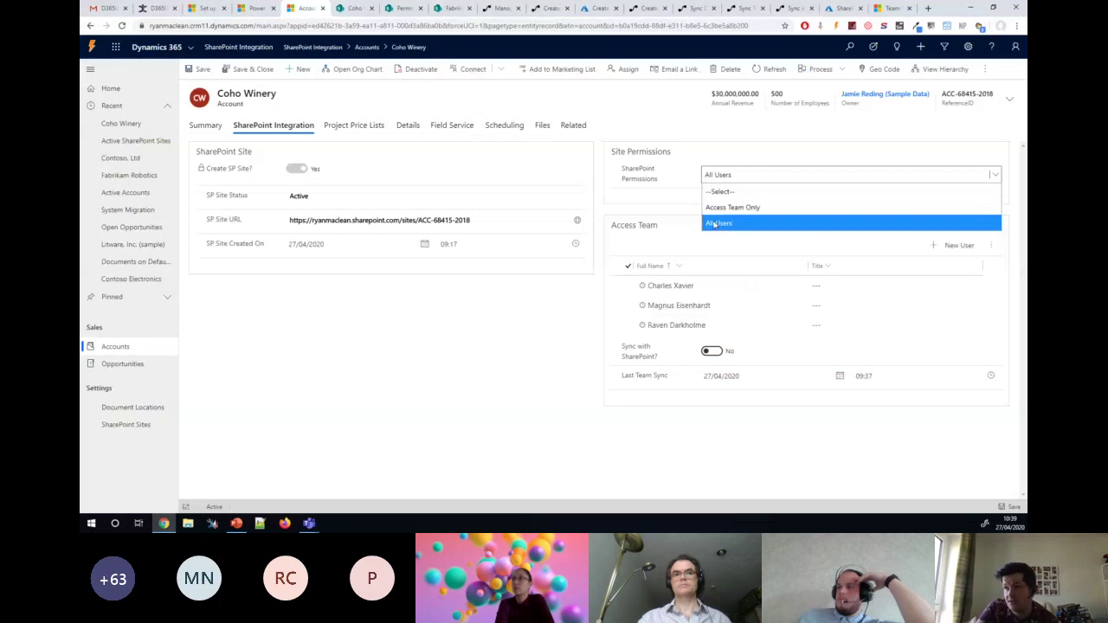
left_click(718, 223)
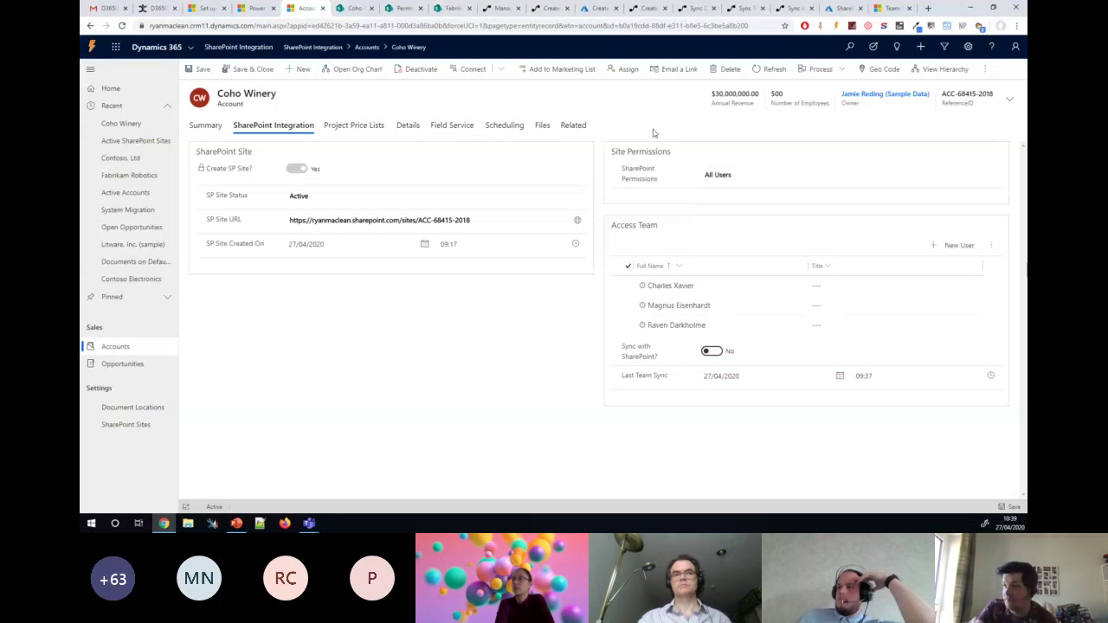
left_click(815, 10)
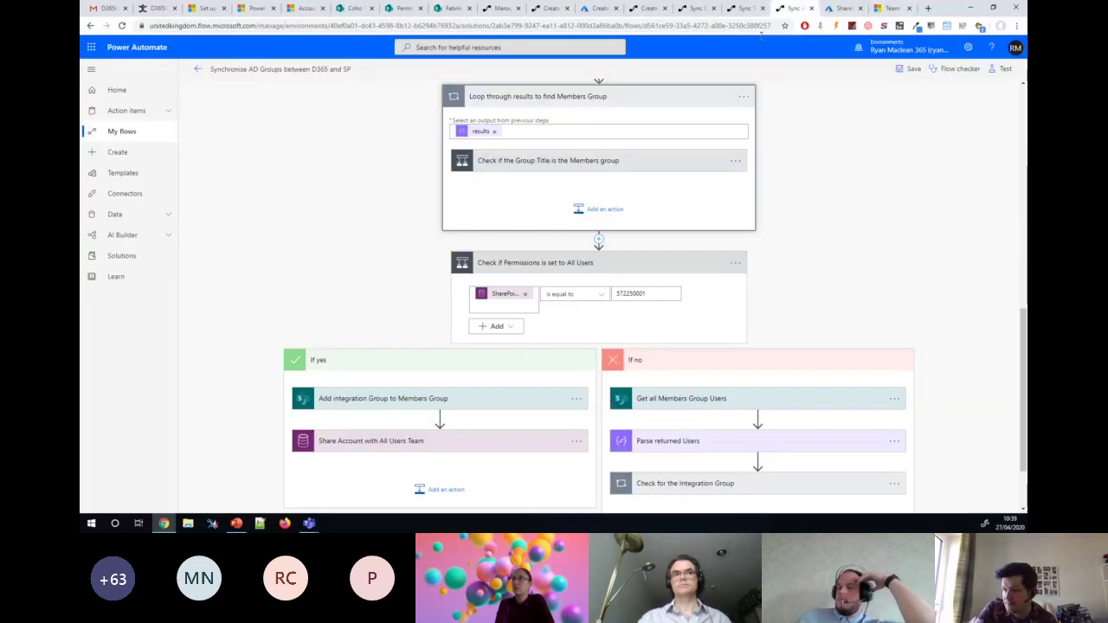
Review the Add integration Group to Members Group request, including its LoginName group ID, and the Share Account with All Users Team action
scroll(473, 364, "down", 1)
left_click(455, 309)
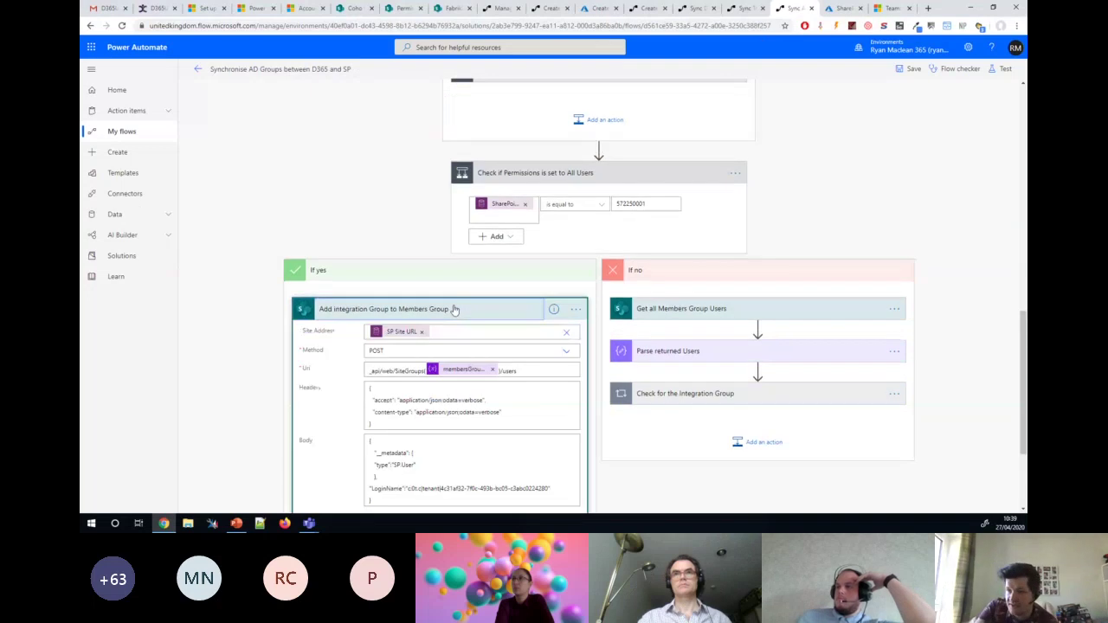
scroll(456, 309, "down", 1)
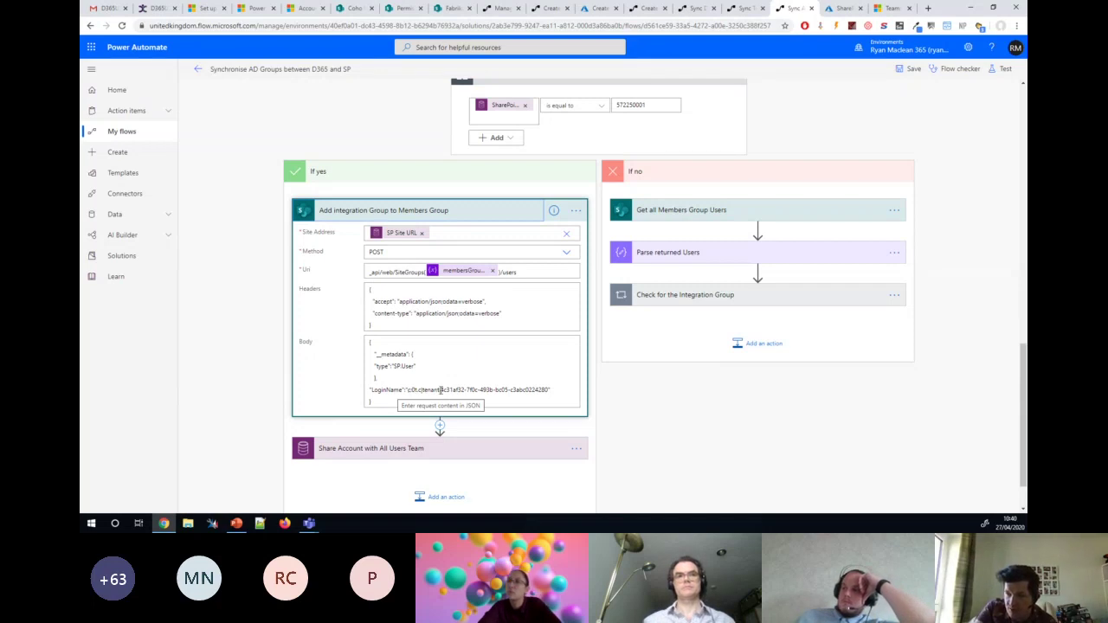
left_click_drag(441, 390, 549, 390)
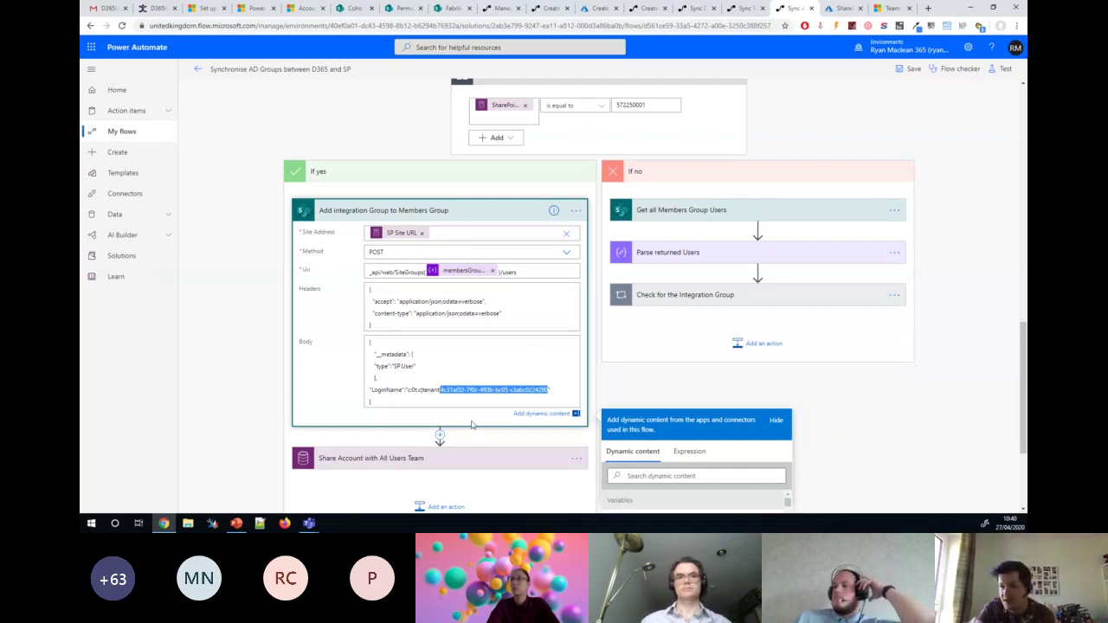
scroll(476, 432, "down", 1)
left_click(489, 362)
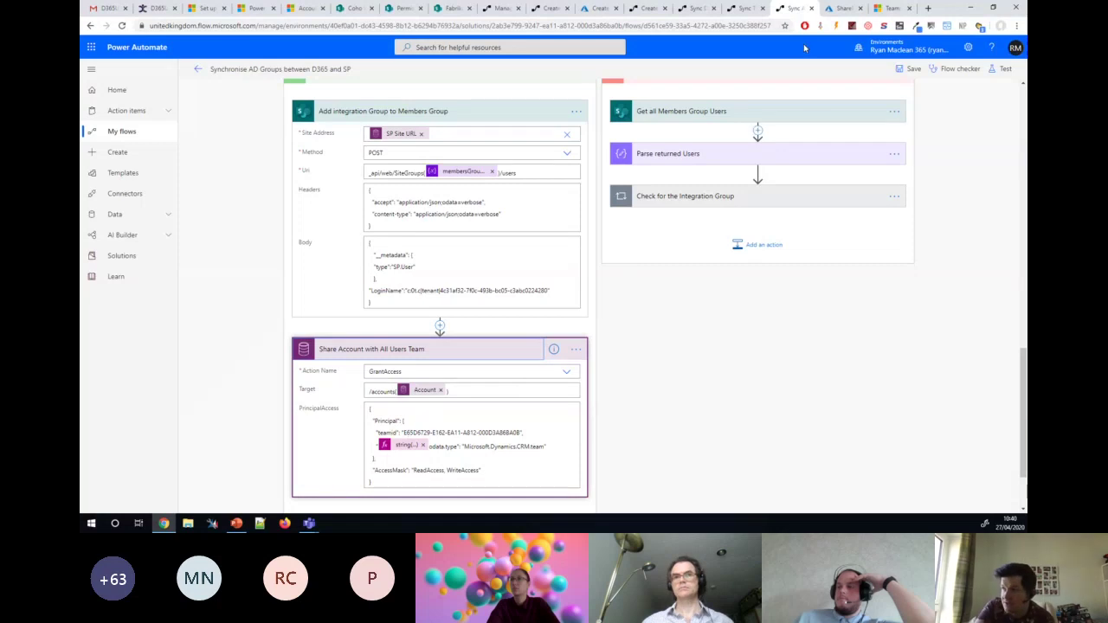
Look up the record ID of the SharePointIntegrationUsers team in Dynamics 365 and return to the AD groups flow
left_click(894, 8)
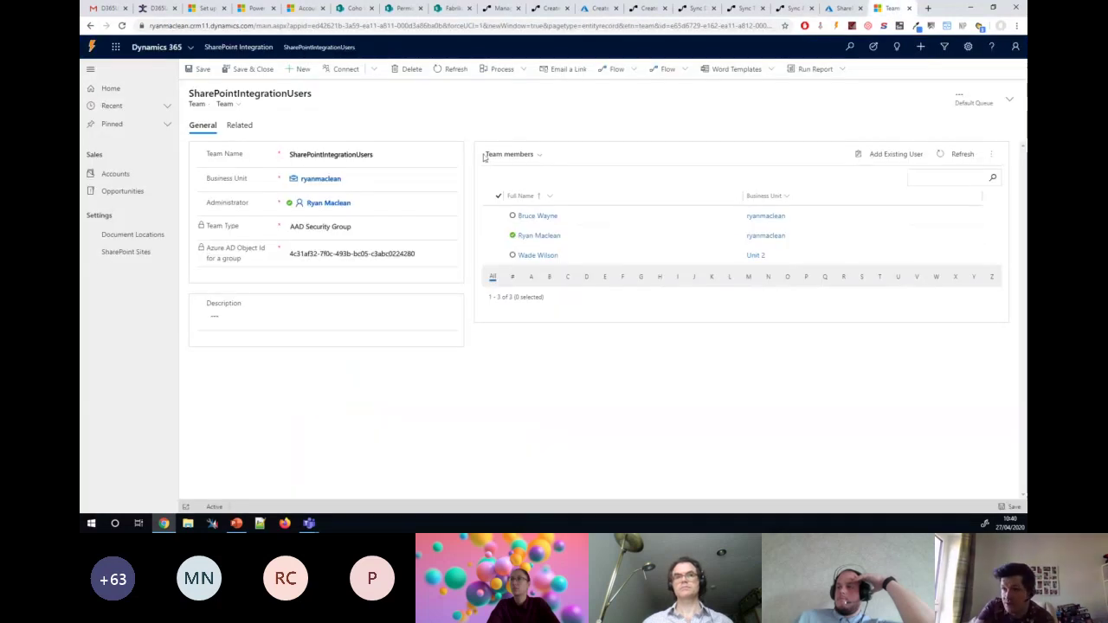
left_click(93, 47)
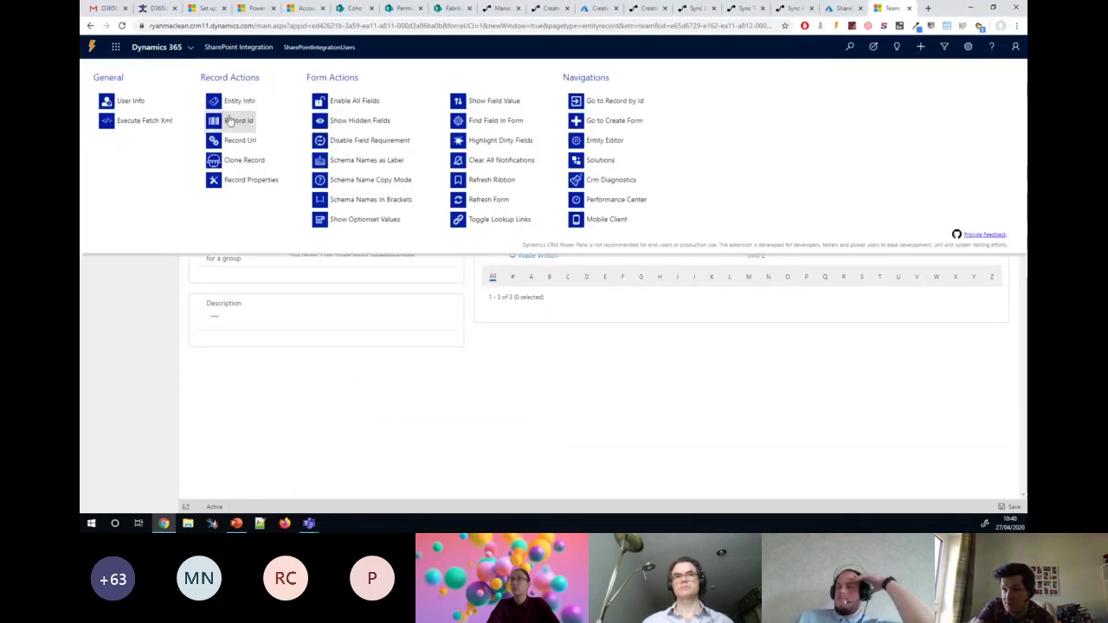
left_click(235, 120)
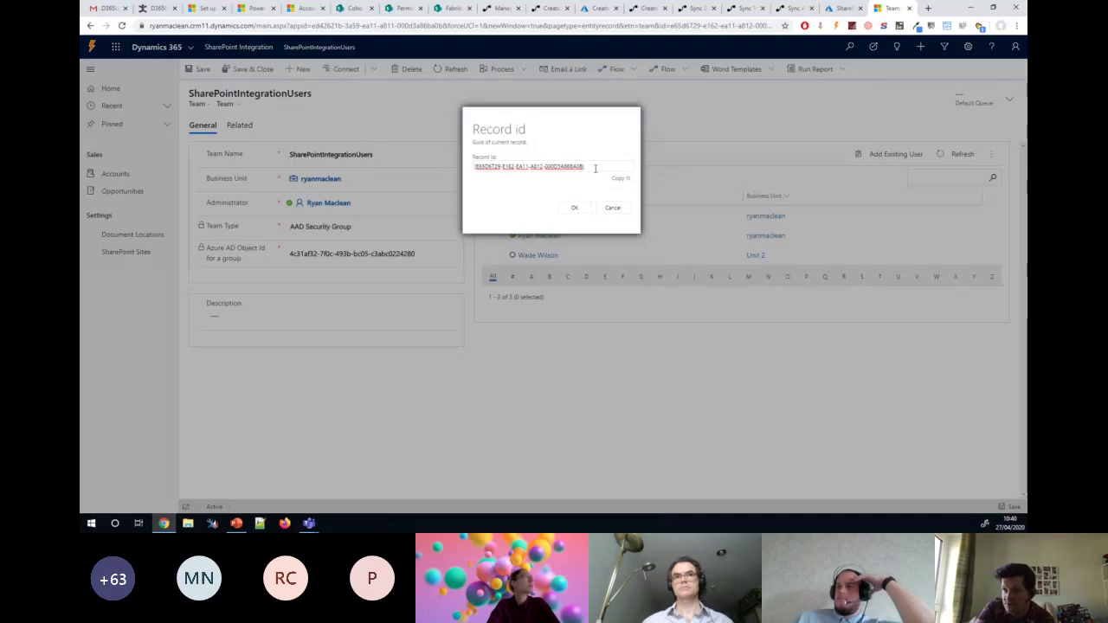
left_click(613, 208)
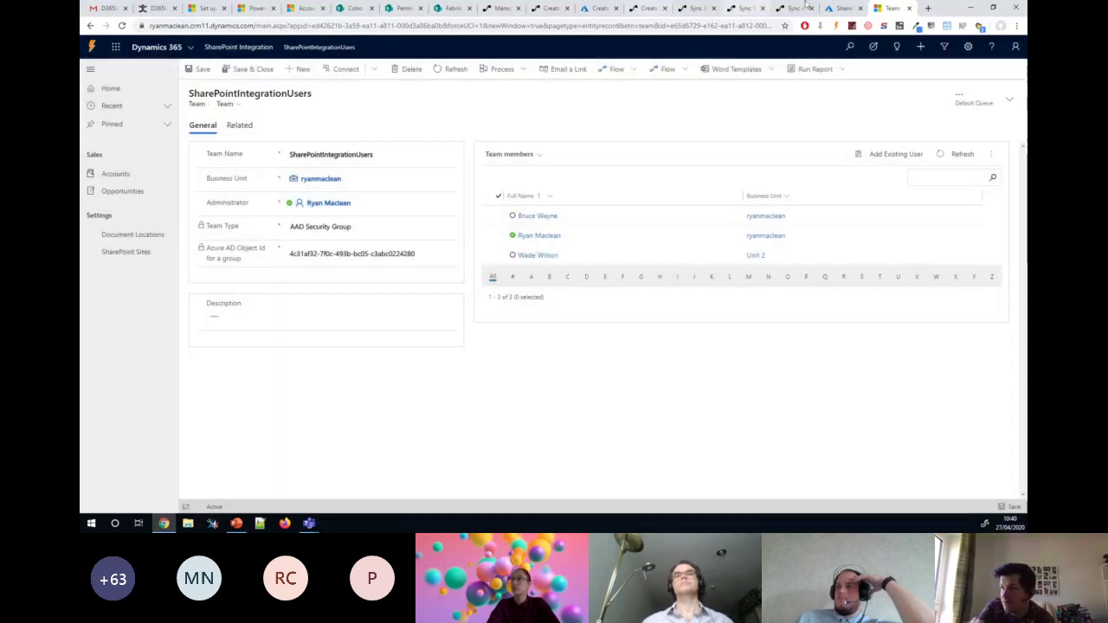
left_click(801, 7)
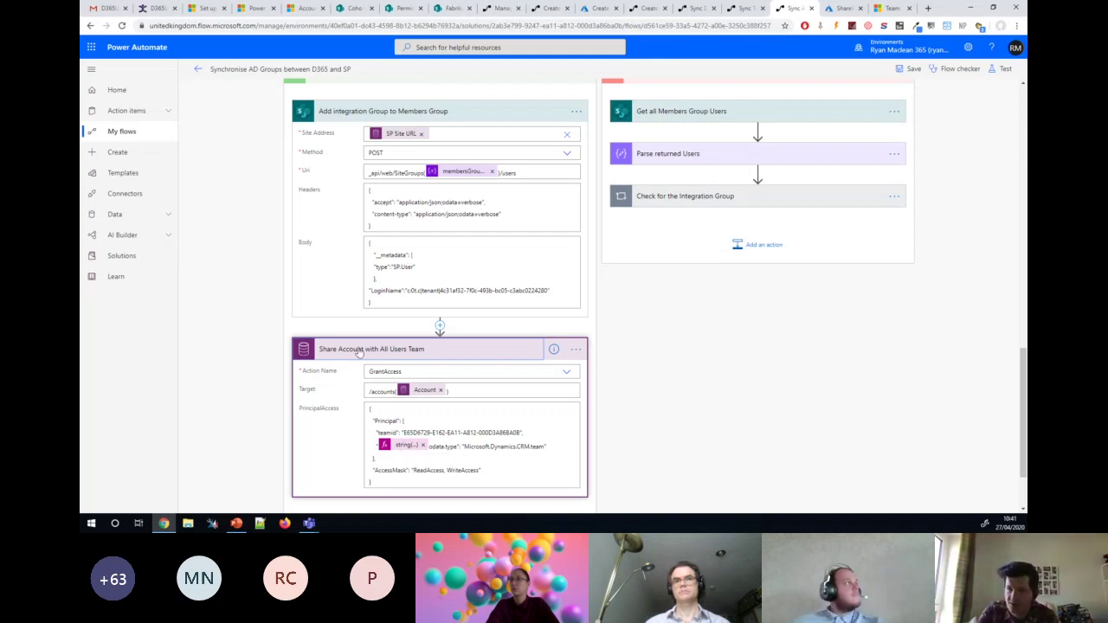
Review the Get all Members Group Users request and the Parse returned Users action in the All Users check's no branch
scroll(509, 276, "up", 5)
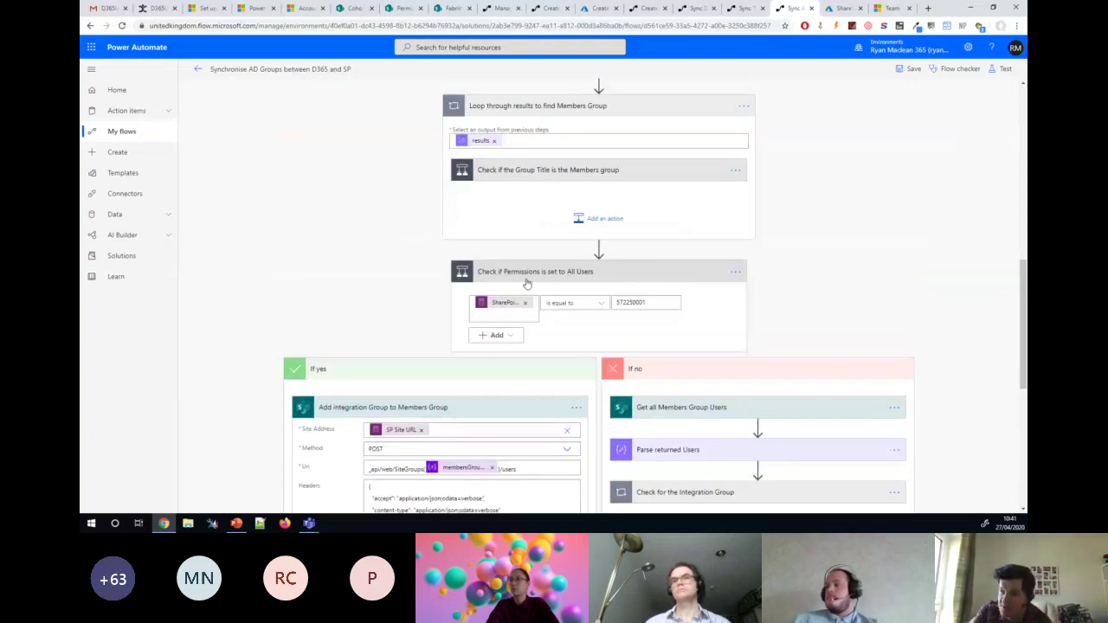
scroll(664, 300, "down", 3)
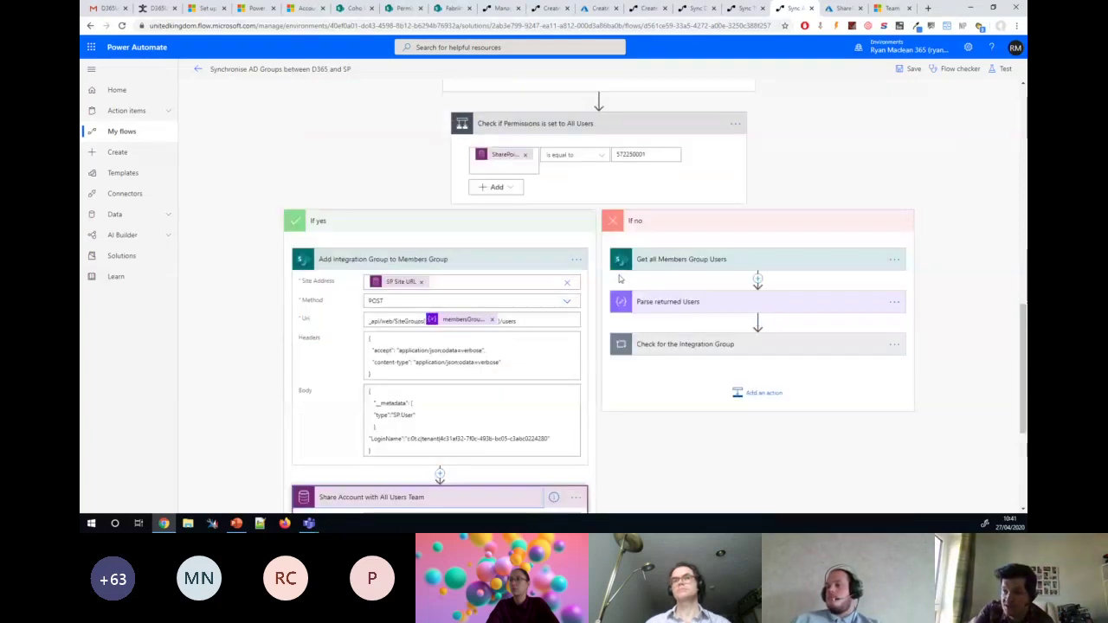
left_click(692, 268)
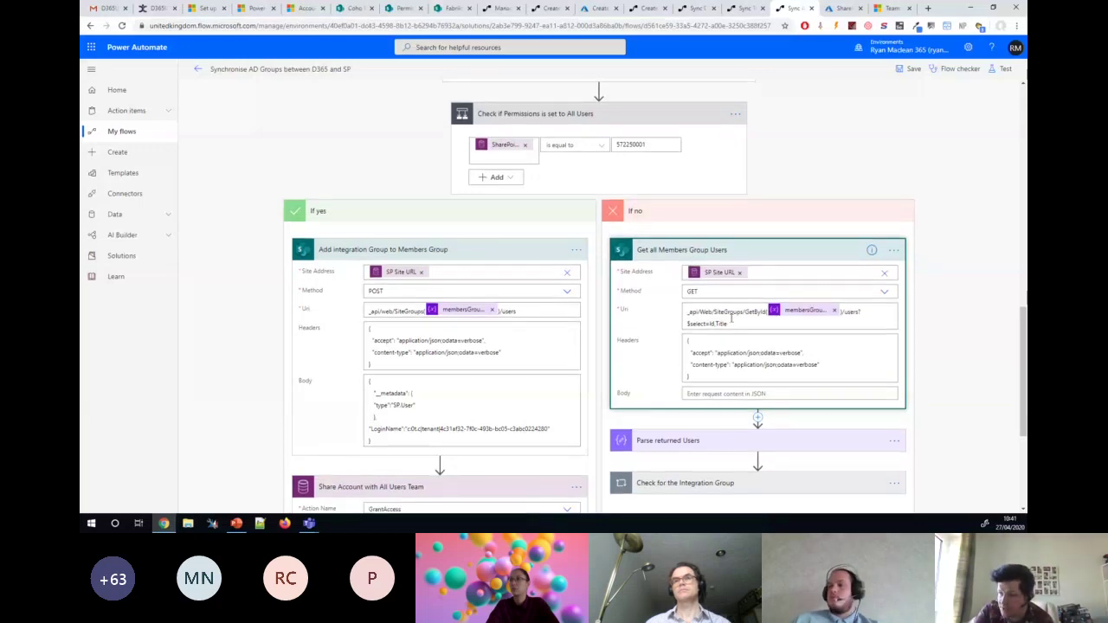
scroll(742, 390, "down", 1)
left_click(737, 403)
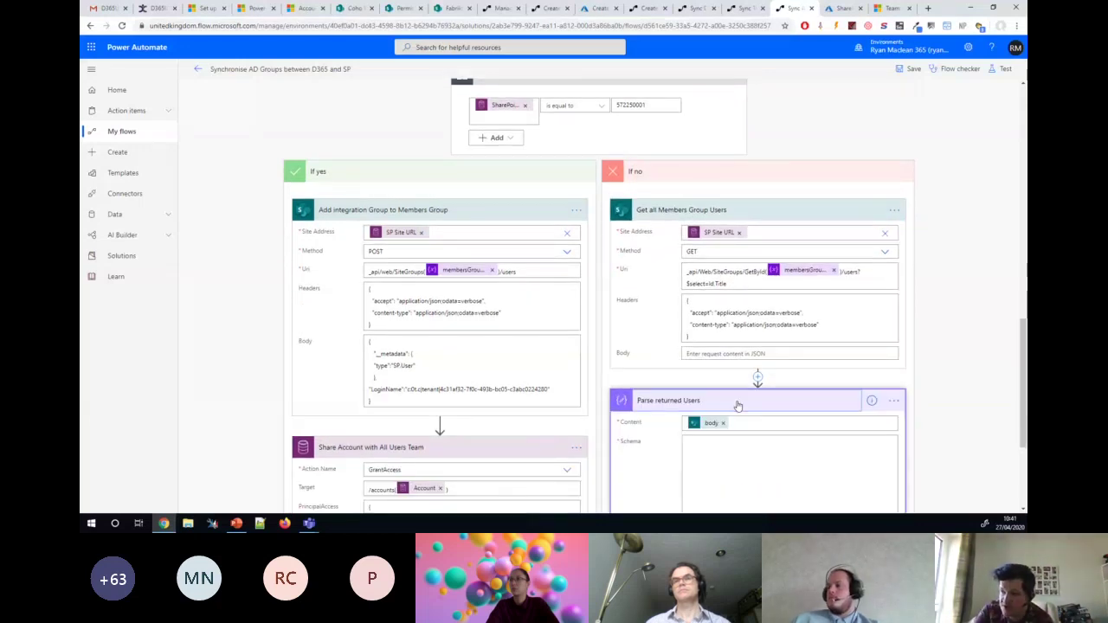
scroll(922, 381, "down", 3)
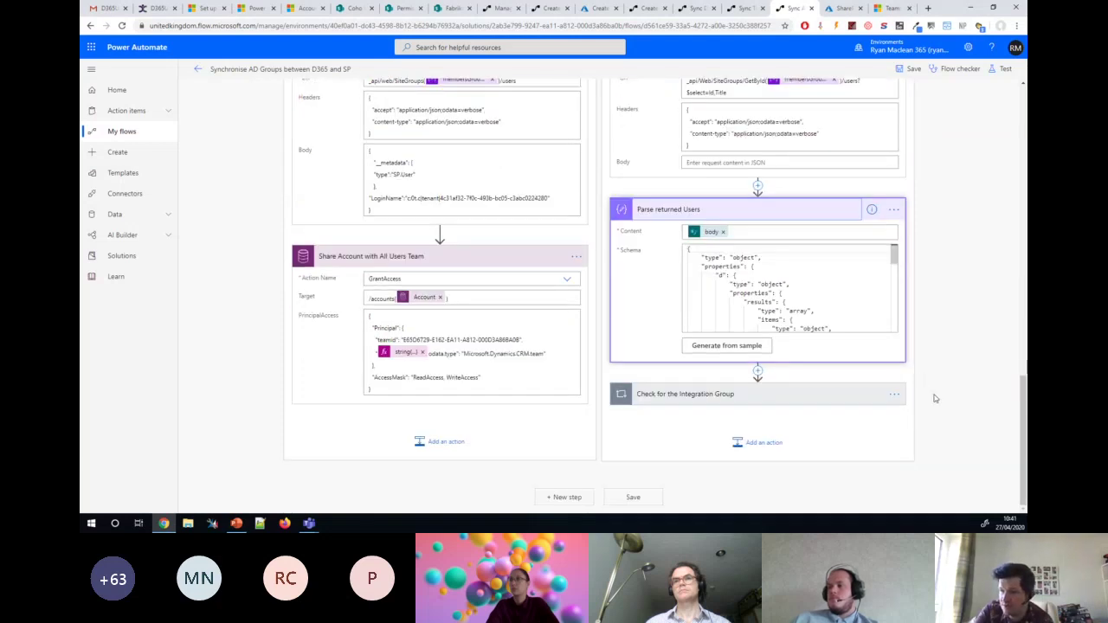
Examine the Check for the Integration Group loop, its Current User condition and the Remove Integration Group from Site Members request
left_click(735, 394)
scroll(736, 398, "down", 2)
scroll(718, 372, "down", 1)
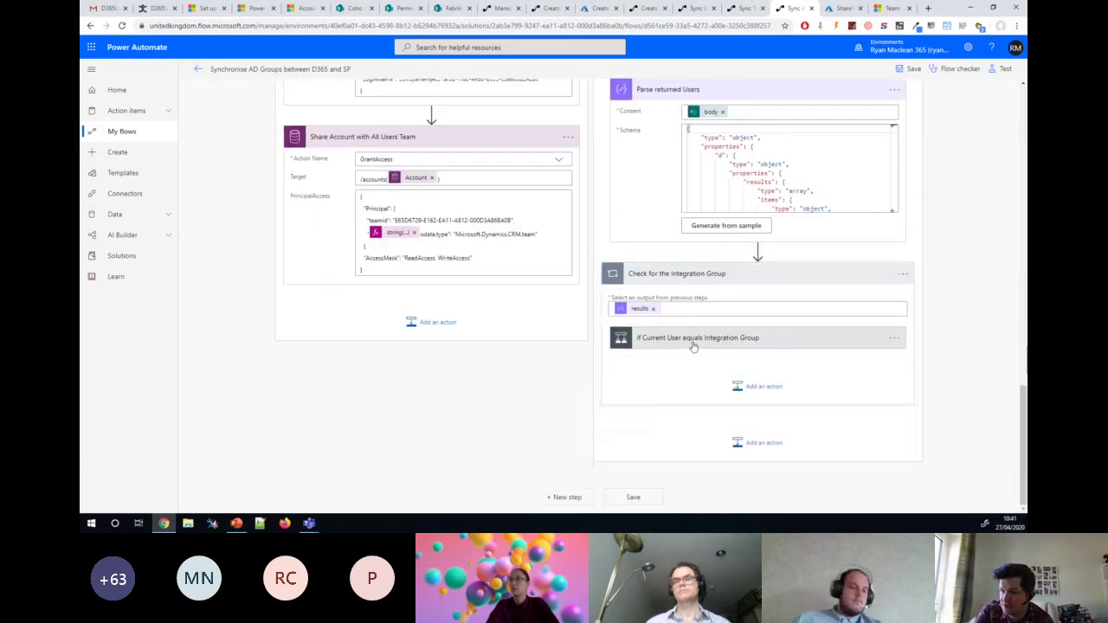
left_click(694, 346)
scroll(903, 222, "down", 2)
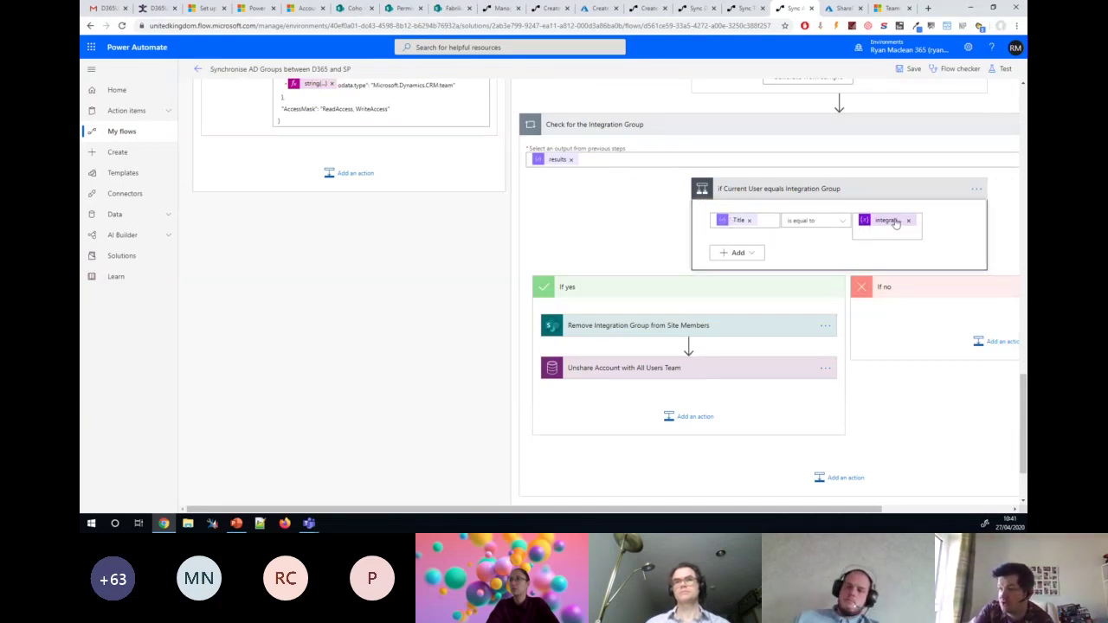
left_click(685, 327)
scroll(658, 294, "down", 1)
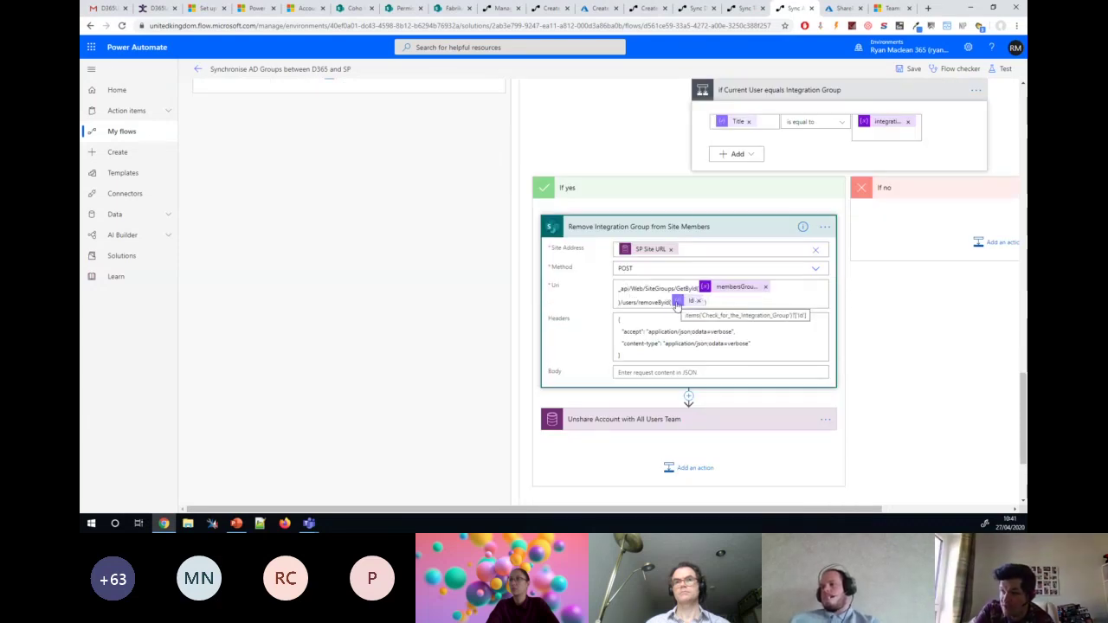
scroll(645, 306, "down", 3)
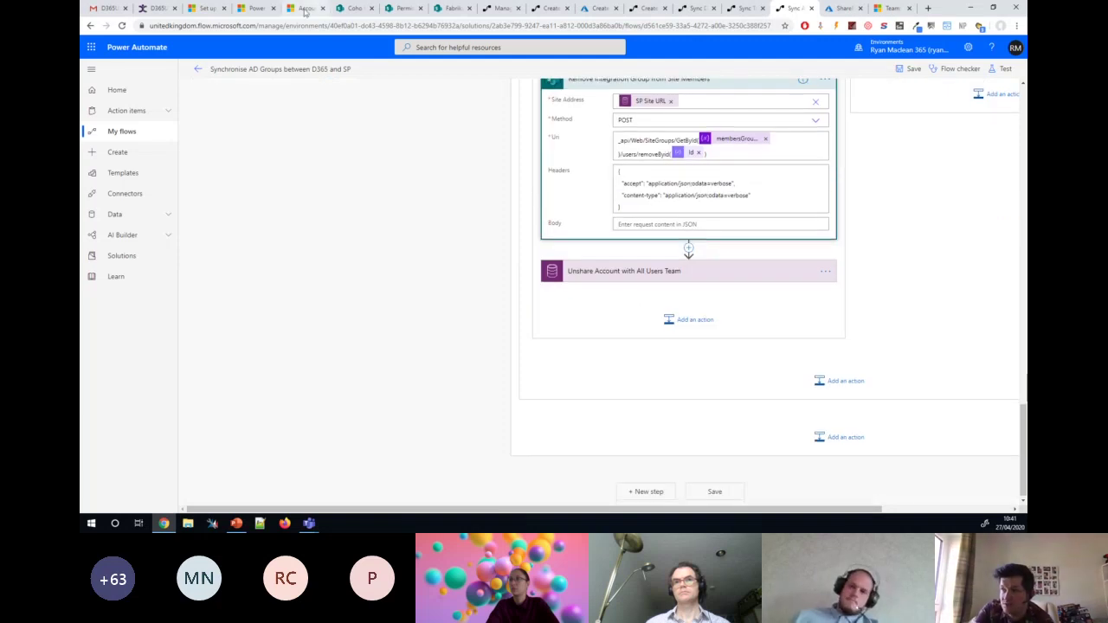
Check which users or teams the Coho Winery account is shared with in Dynamics 365, leaving the sharing unmodified
left_click(303, 8)
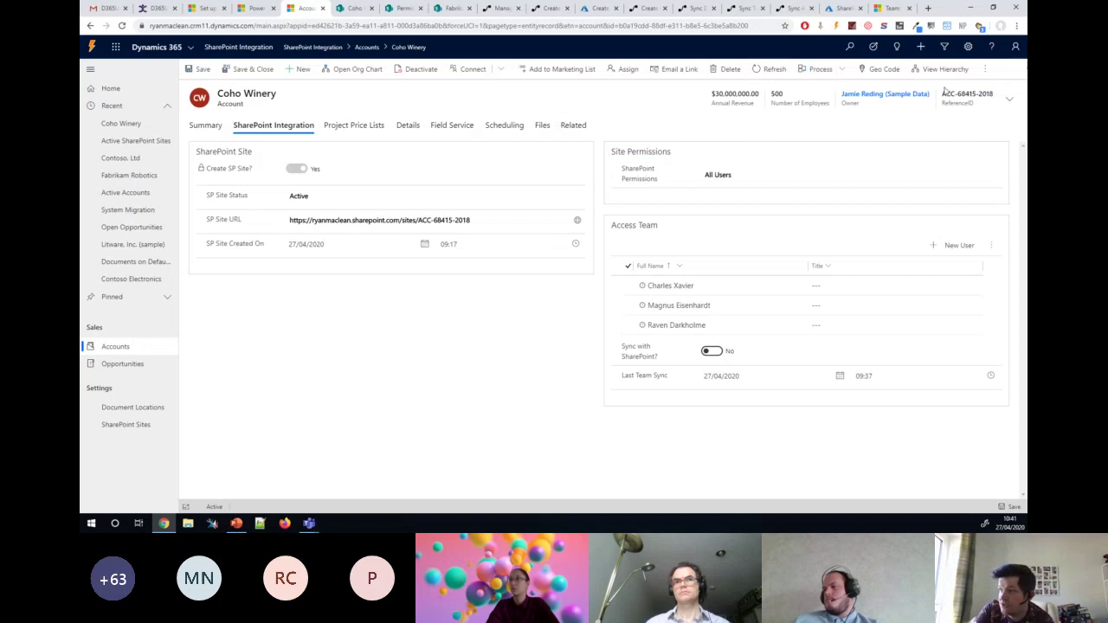
left_click(985, 71)
left_click(893, 97)
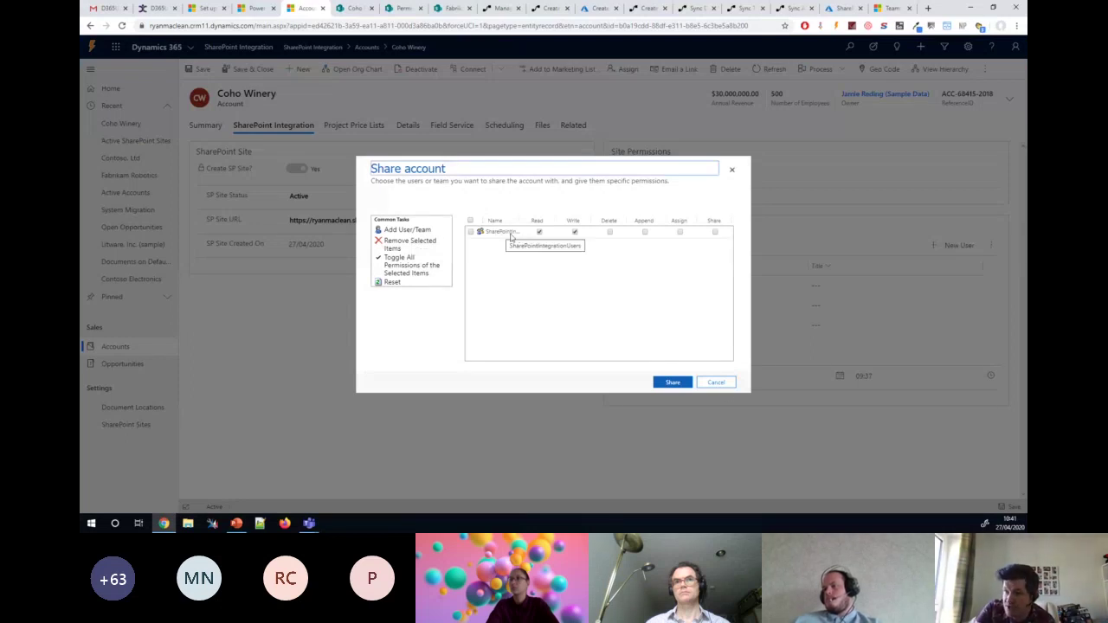
left_click(709, 380)
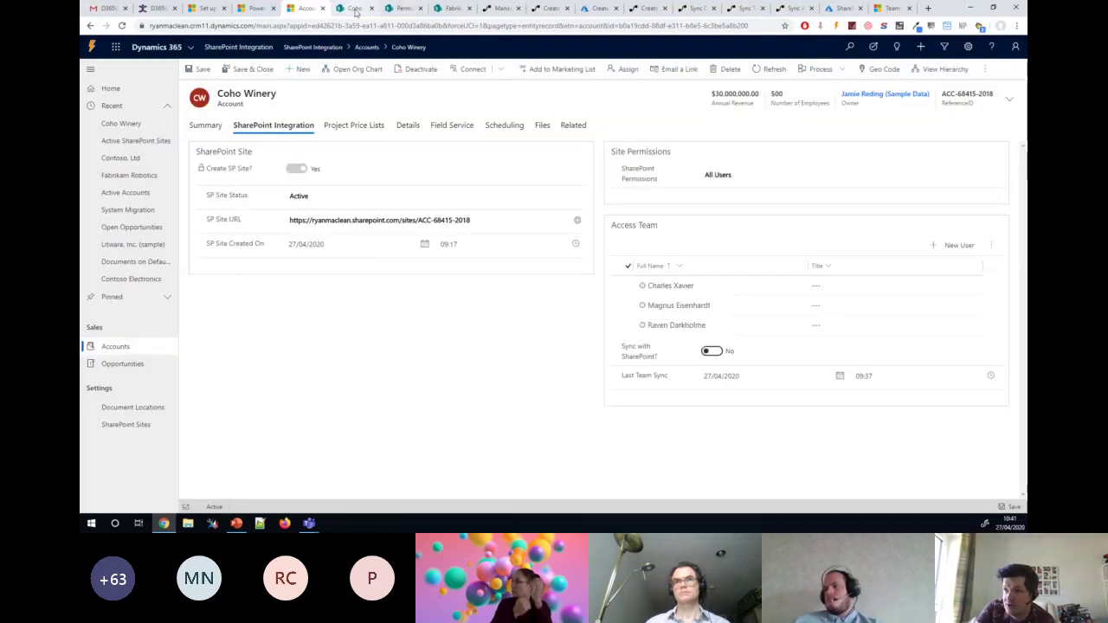
Check the site members of the Coho Winery SharePoint site in its sharing settings
left_click(355, 8)
left_click(992, 107)
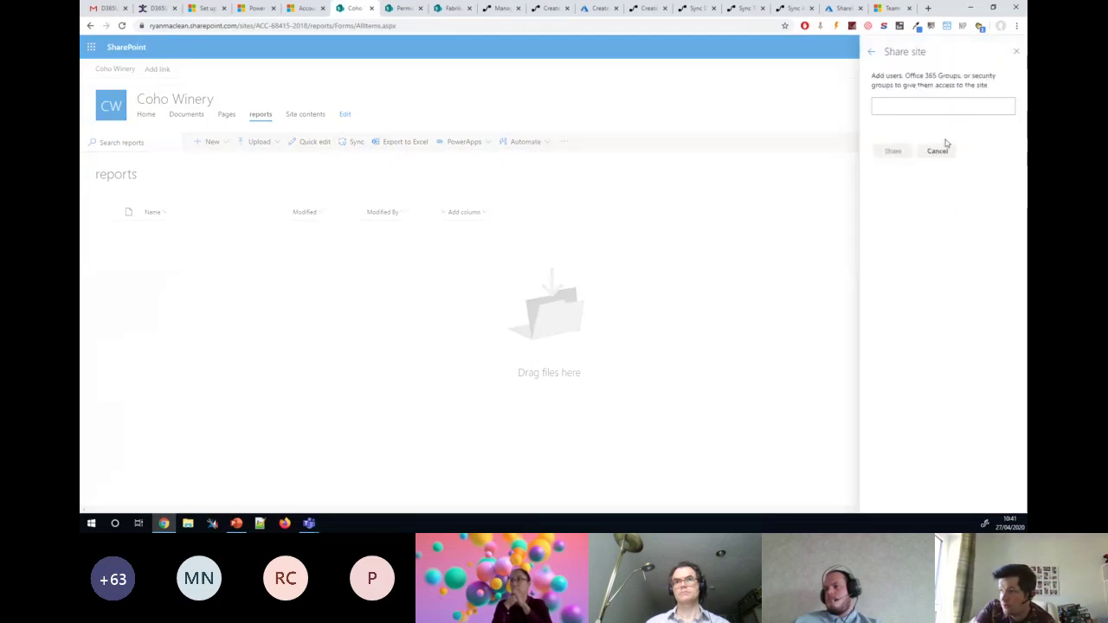
left_click(894, 148)
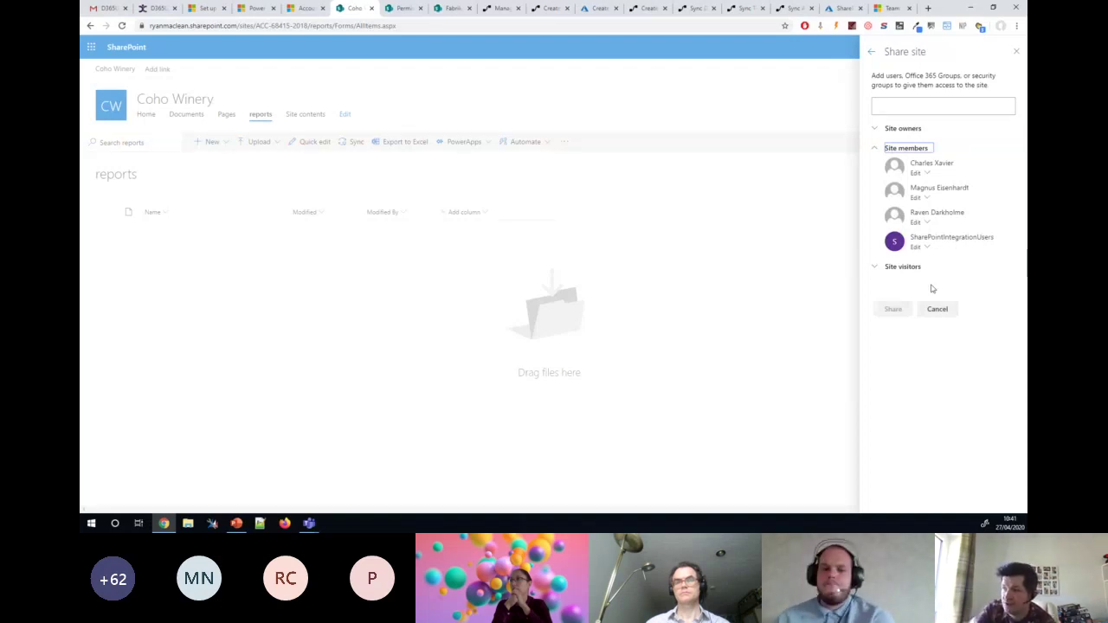
Set SharePoint Permissions to Access Team Only on the Coho Winery account in Dynamics 365 and save the record
left_click(294, 8)
left_click(848, 173)
left_click(736, 208)
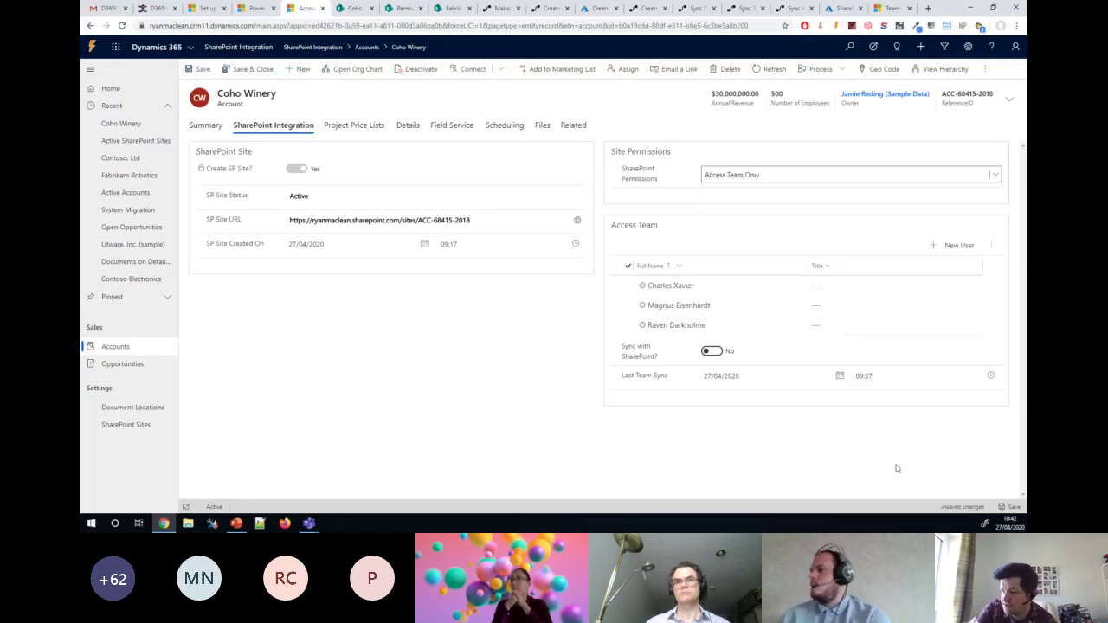
left_click(1012, 511)
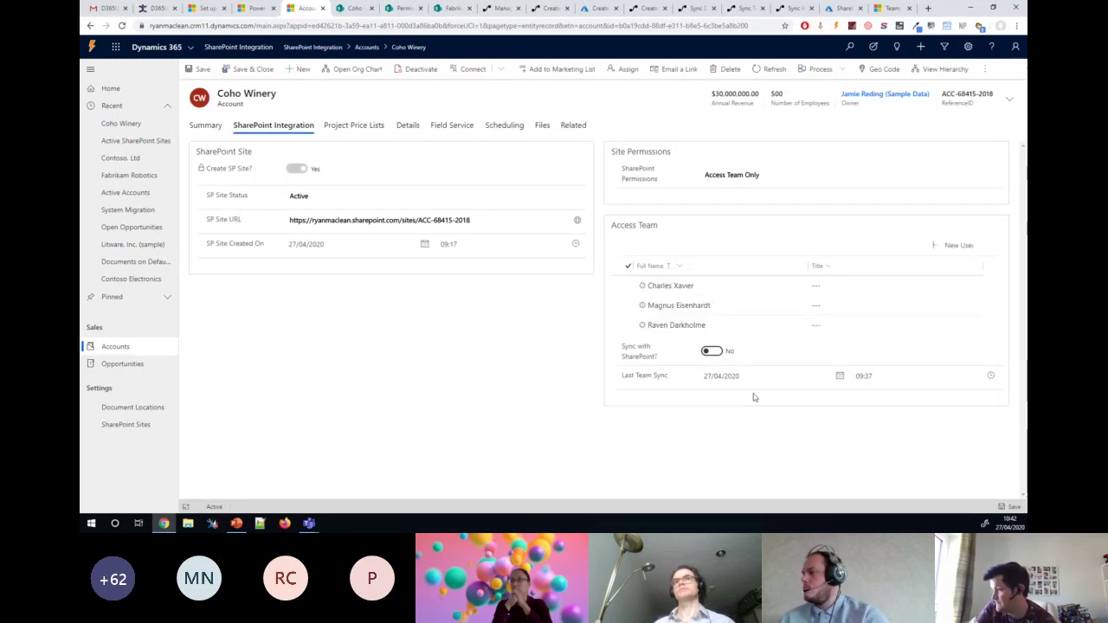
Leave the Synchronise AD Groups flow editor without saving and check the flow's latest runs
left_click(788, 8)
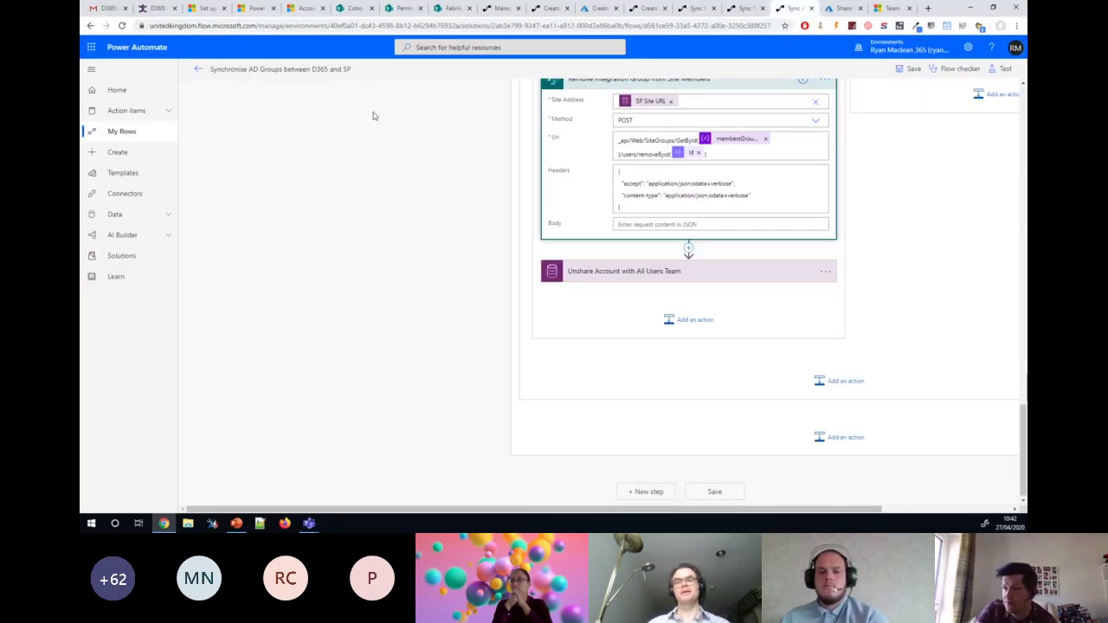
left_click(197, 70)
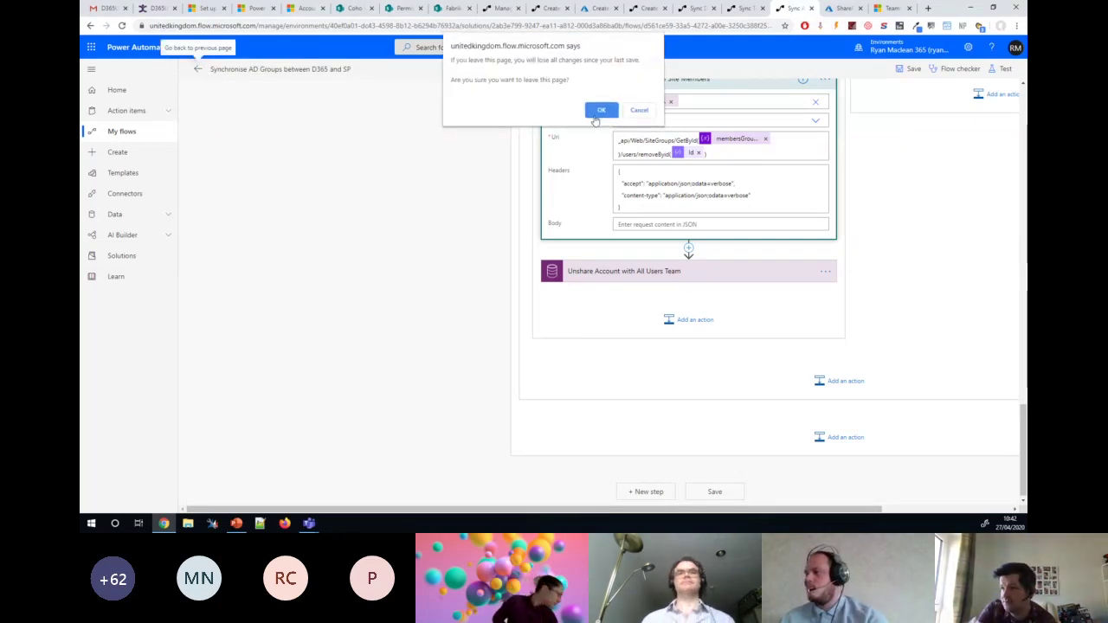
left_click(597, 112)
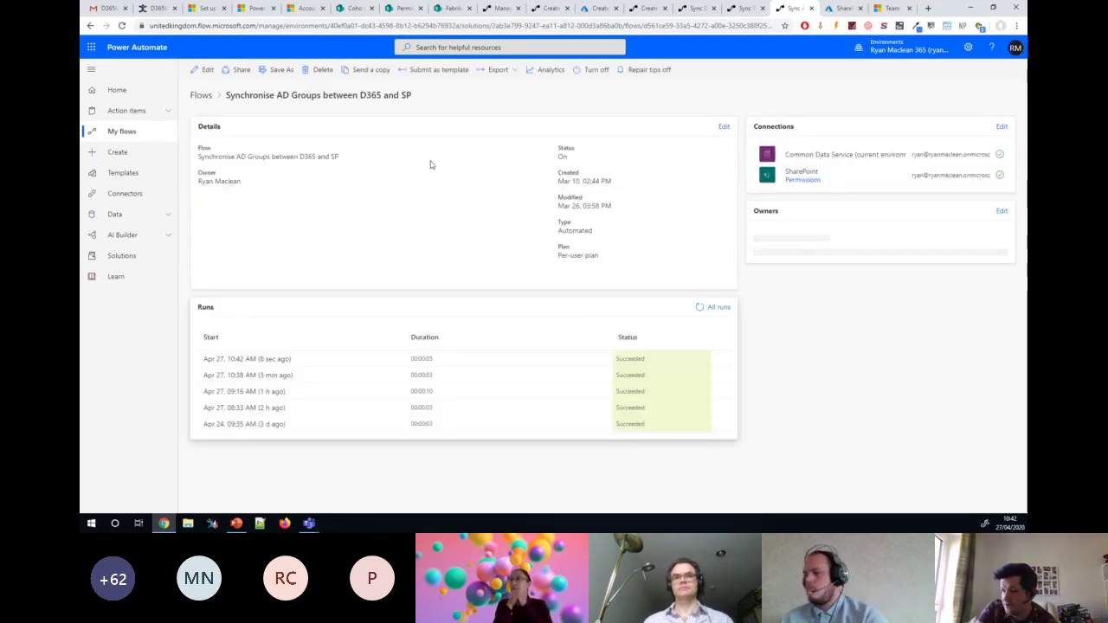
Recheck the Coho Winery account's sharing in Dynamics 365 for the SharePointIntegrationUsers team
left_click(304, 9)
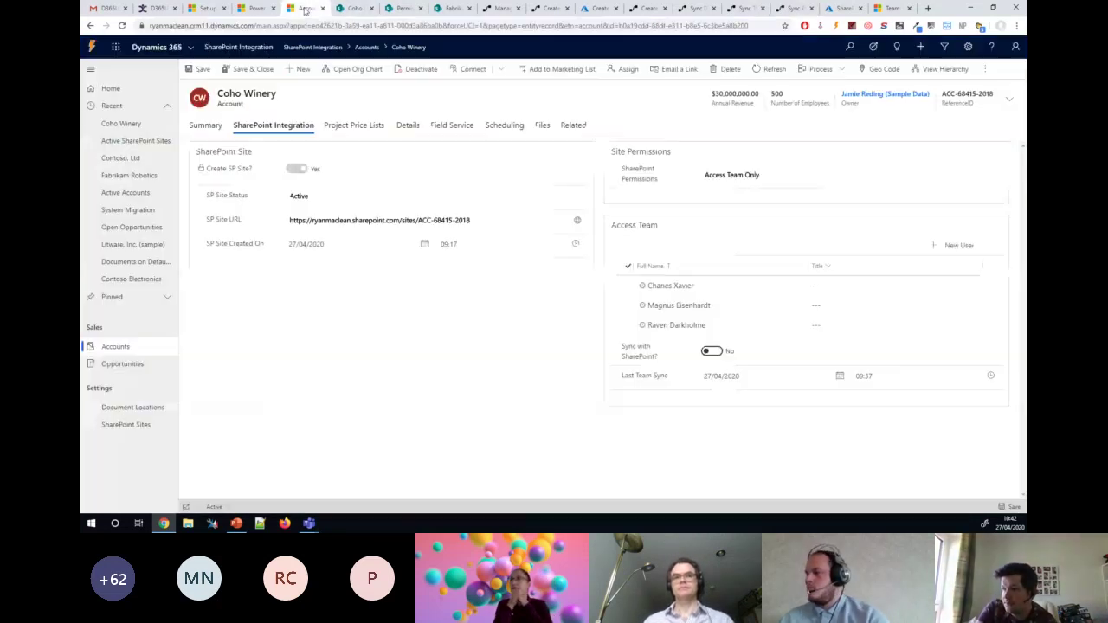
left_click(984, 68)
left_click(984, 68)
left_click(918, 93)
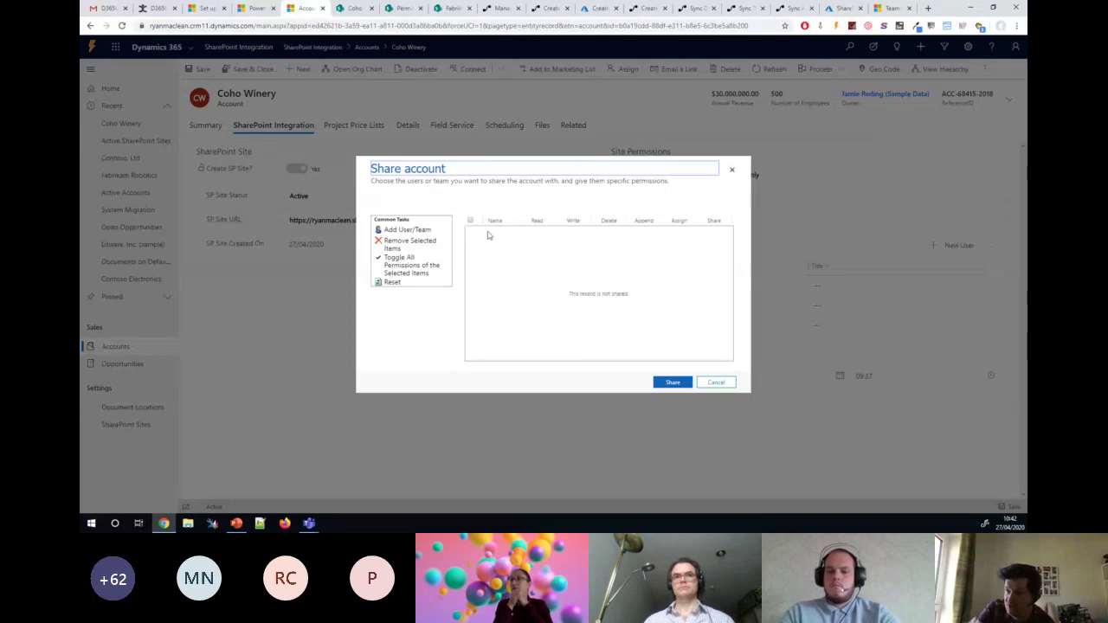
Reopen the Coho Winery SharePoint site's sharing settings and recheck its site members for the integration group
left_click(352, 9)
left_click(1011, 53)
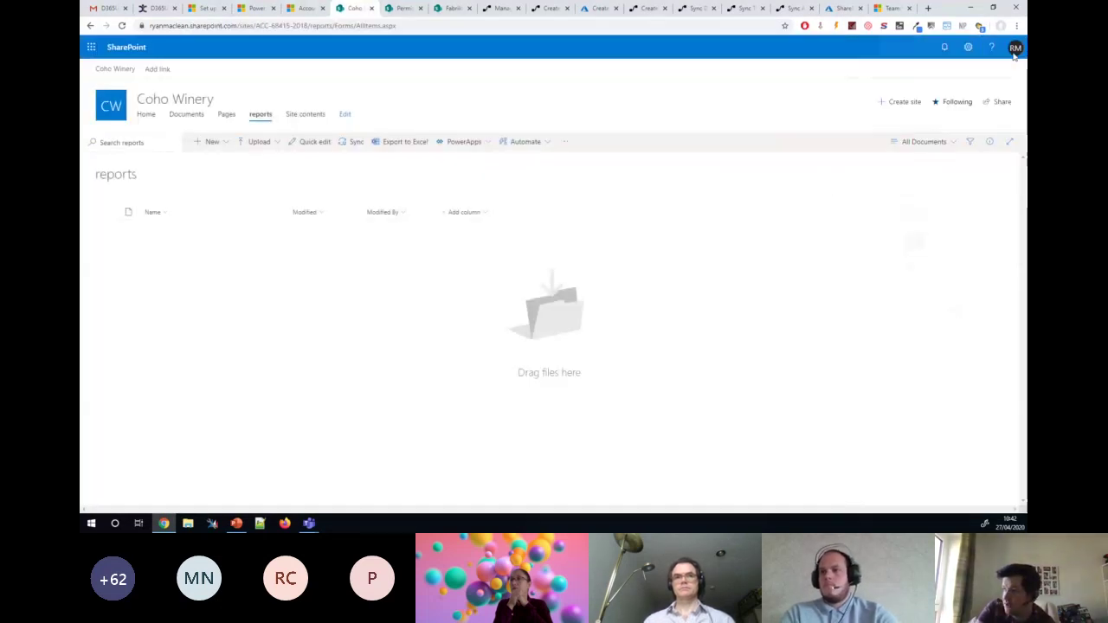
left_click(995, 102)
left_click(909, 148)
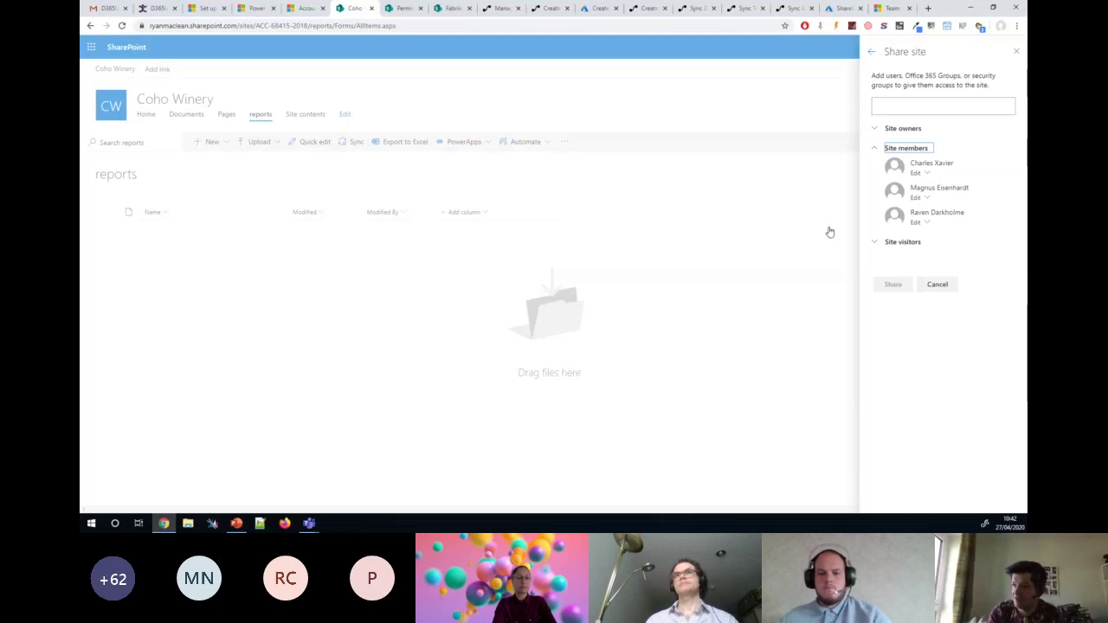
Switch to the PowerPoint meeting deck and show the LINKS slide
left_click(236, 522)
scroll(180, 390, "down", 6)
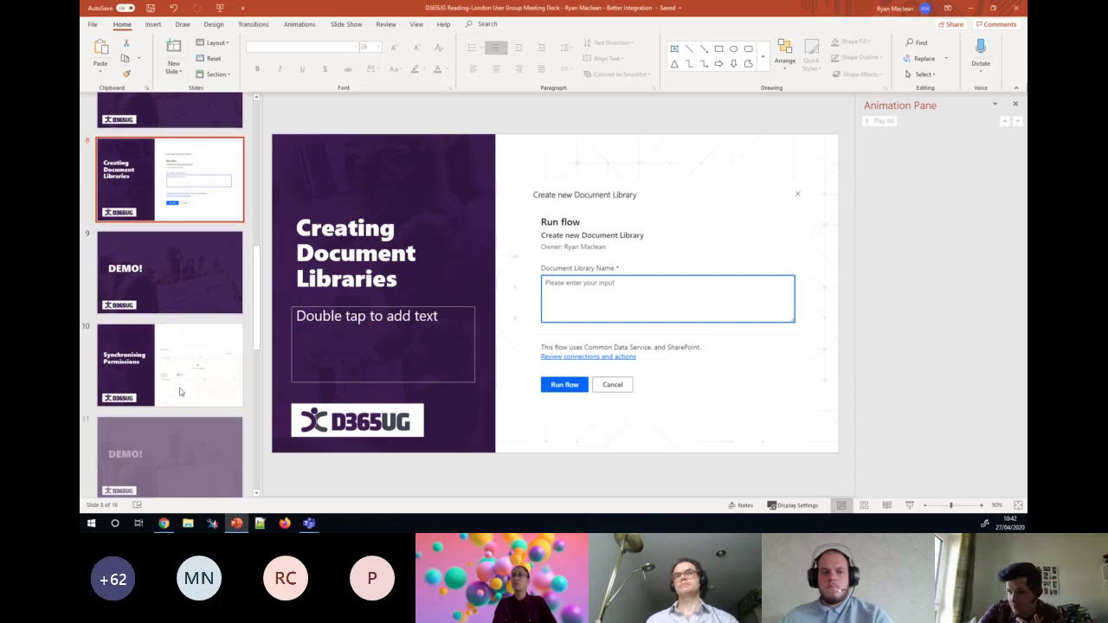
scroll(180, 390, "down", 3)
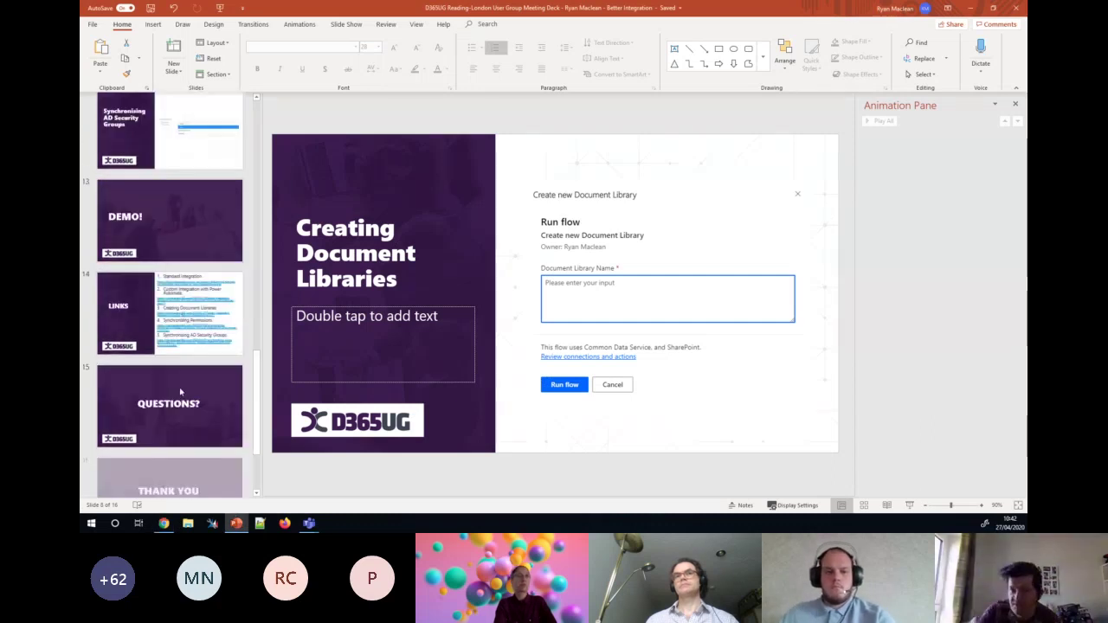
left_click(156, 281)
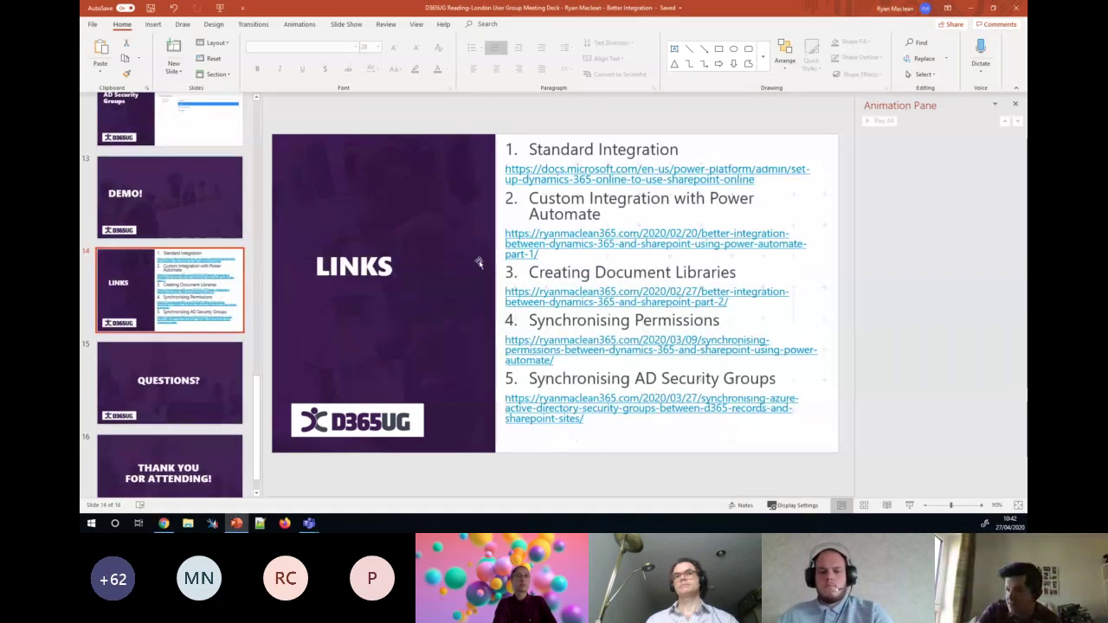
Present the LINKS slide as a full-screen slide show
left_click(908, 506)
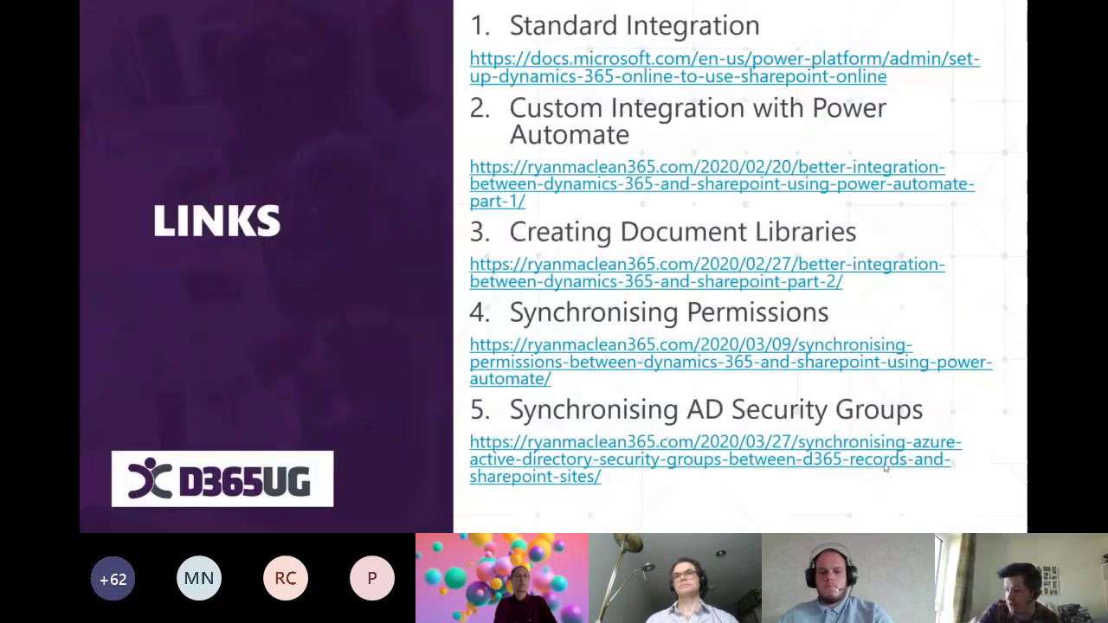
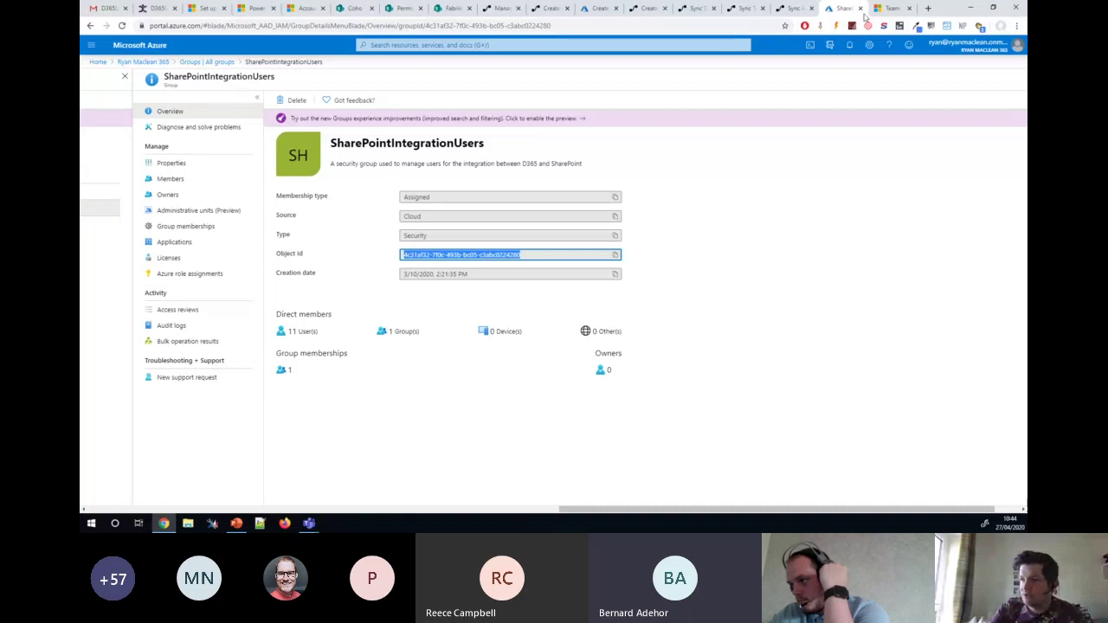
Switch to Dynamics 365, close the Coho Winery Share account dialog without sharing, and open the Security area in Advanced Settings
left_click(304, 8)
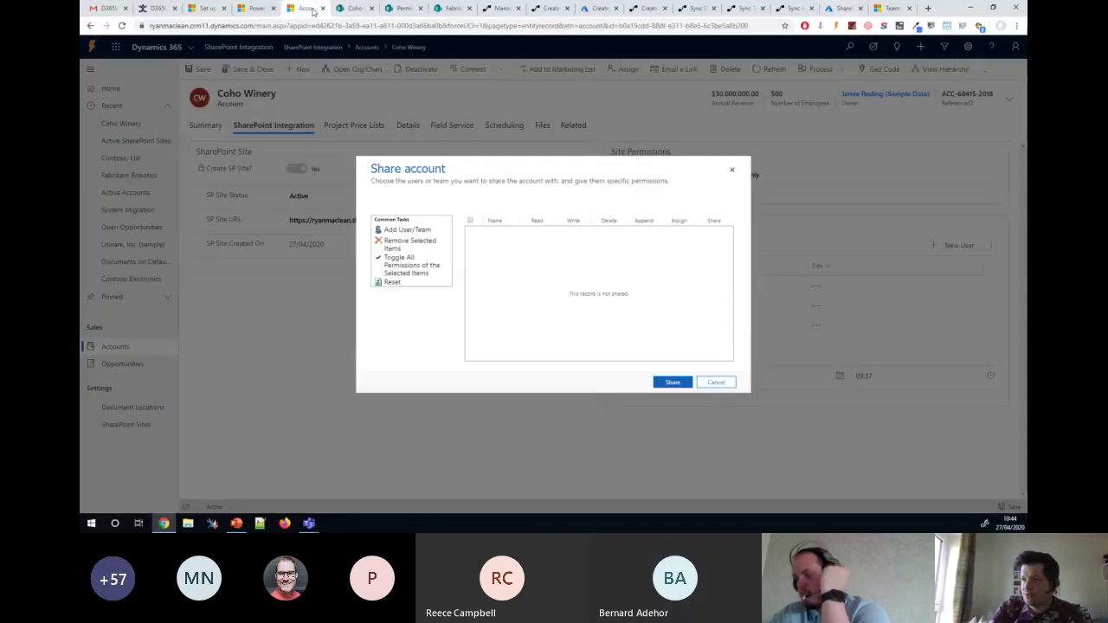
left_click(732, 173)
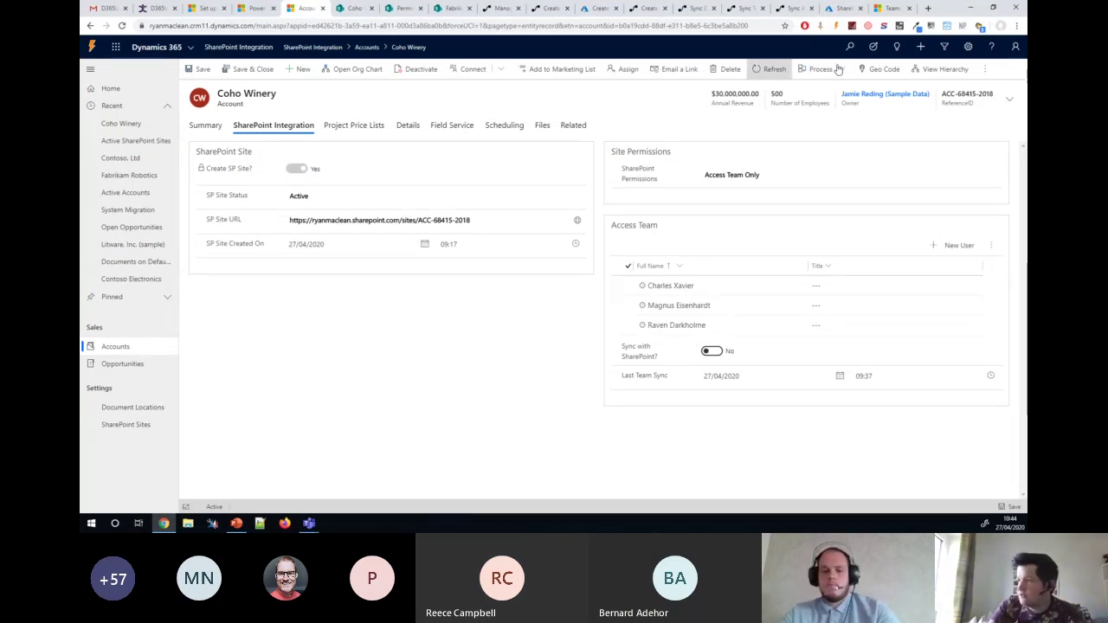
left_click(969, 46)
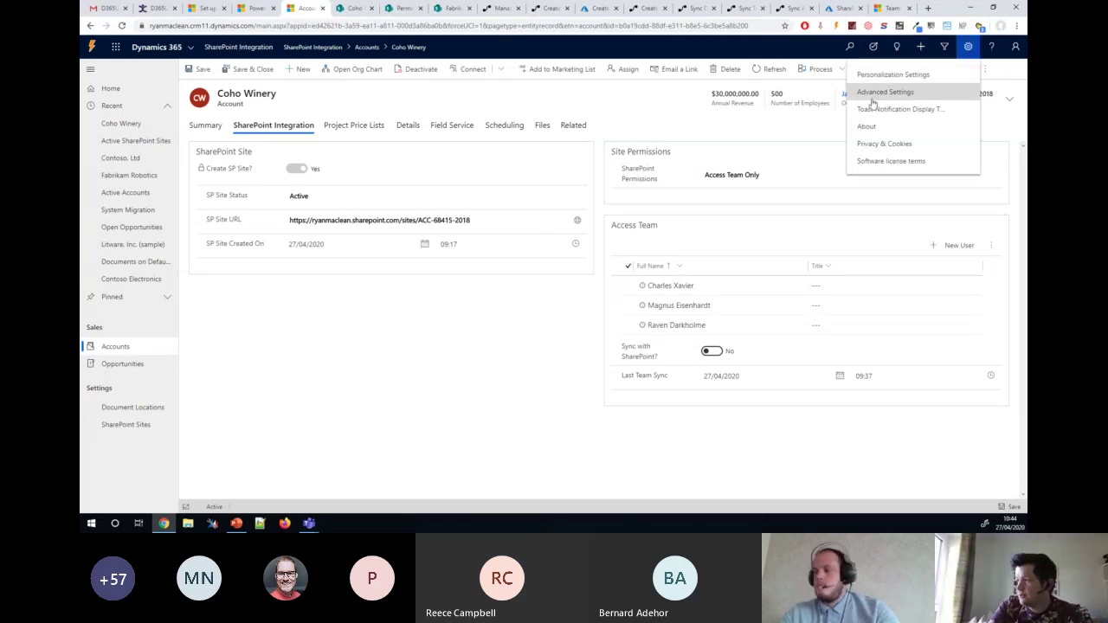
left_click(871, 94)
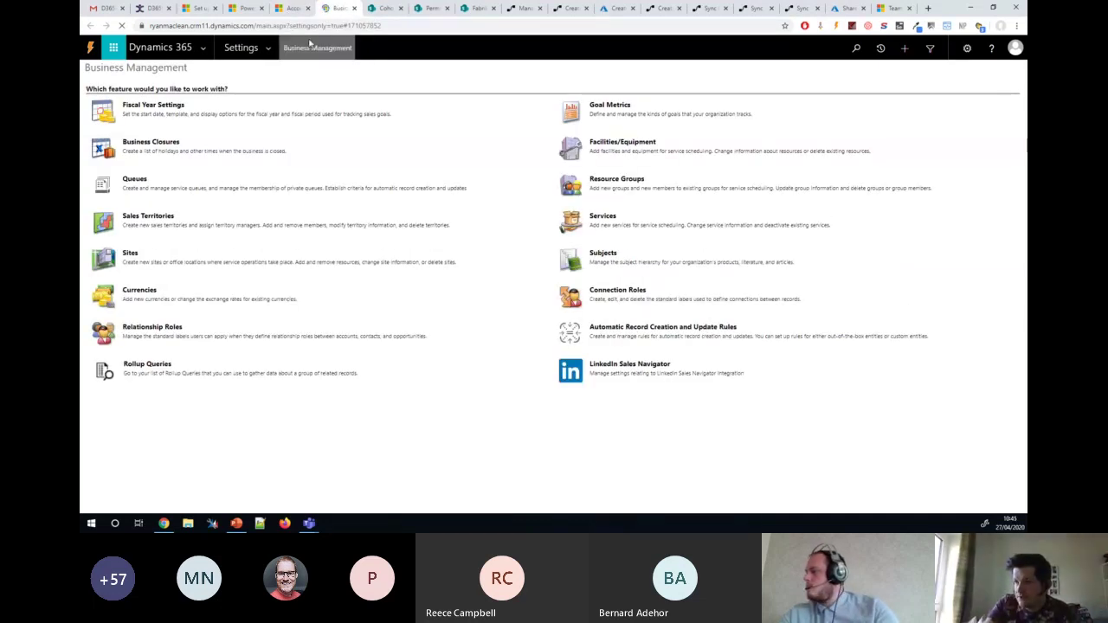
left_click(272, 48)
left_click(270, 49)
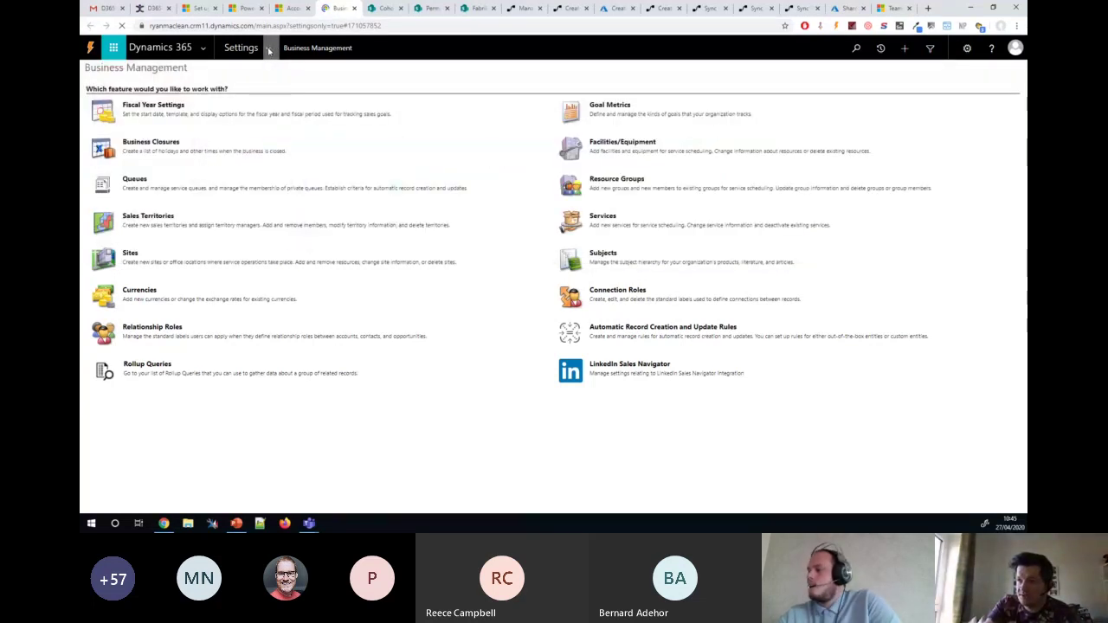
left_click(270, 49)
left_click(336, 165)
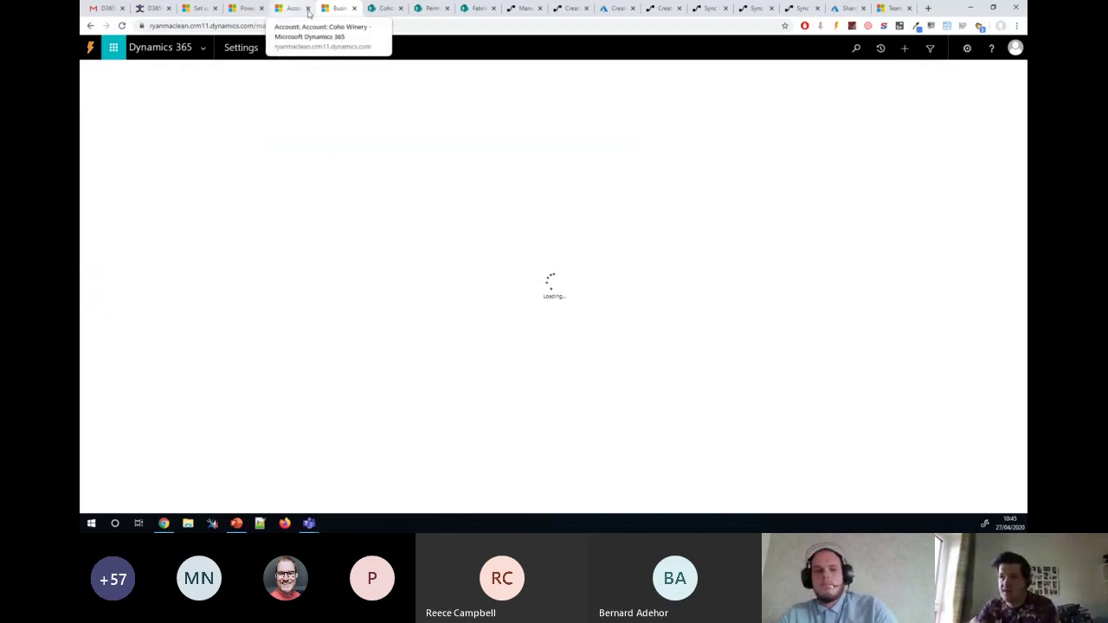
Review the Sync Team Permissions with SP flow, and compare the Coho Winery account's Access Team with the SharePoint site members
left_click(719, 11)
left_click(751, 8)
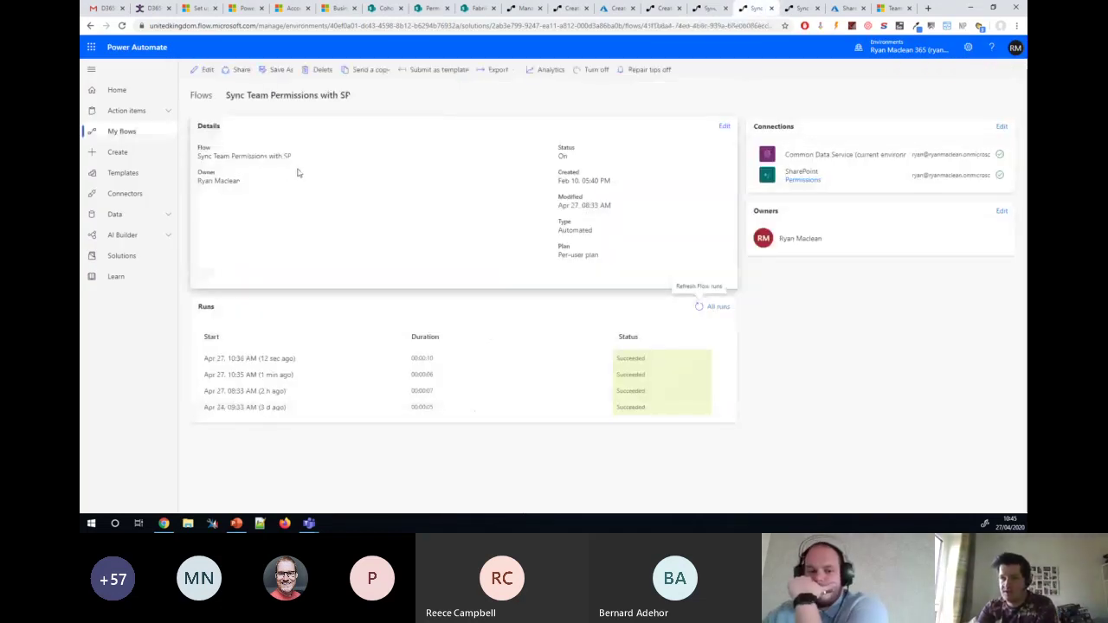
left_click(291, 9)
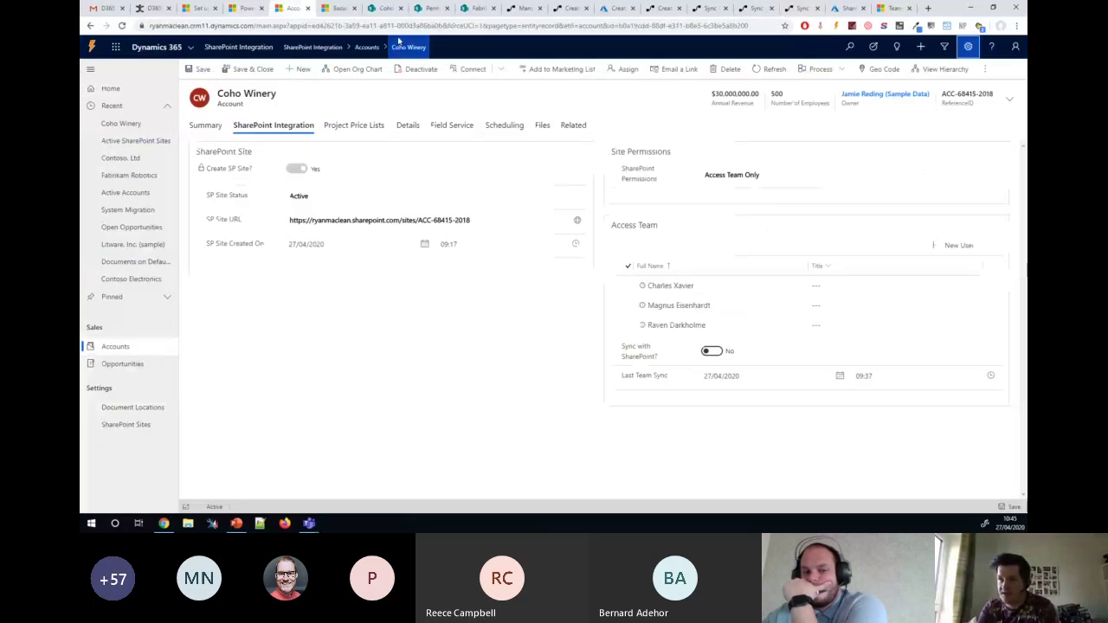
left_click(385, 9)
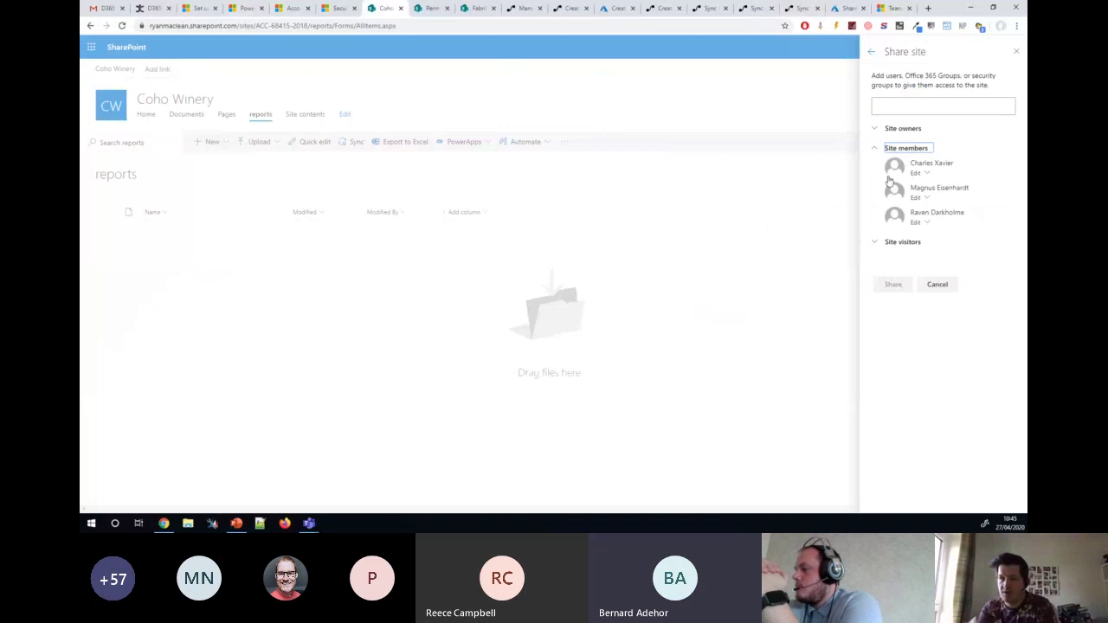
mouse_move(890, 178)
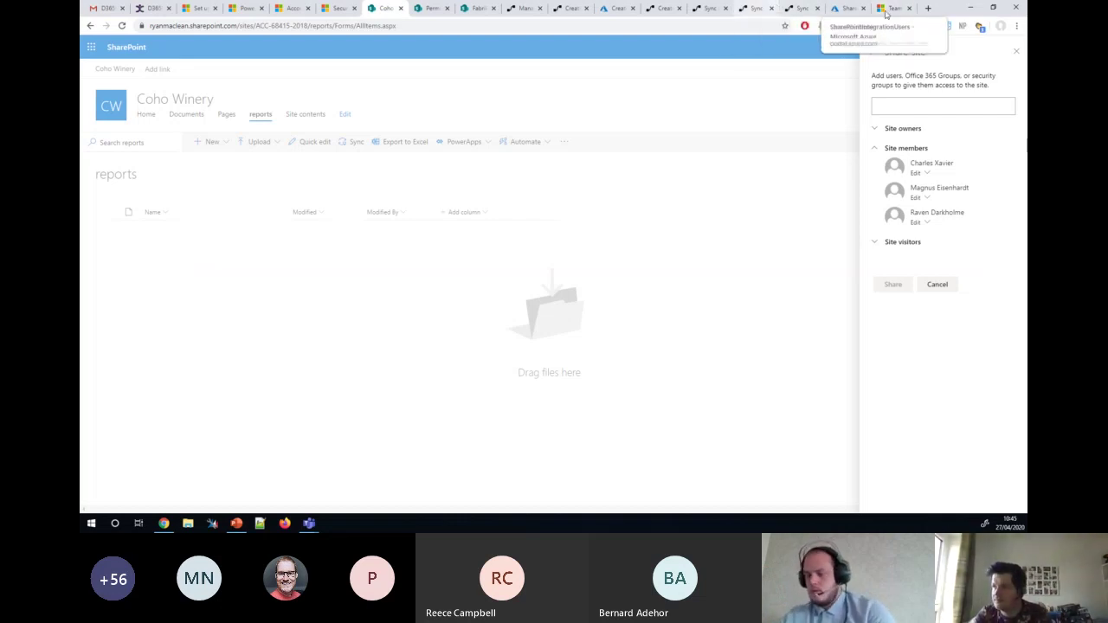
Open the SharePoint Integration category page of ryanmaclean365.com in a new browser tab
left_click(928, 8)
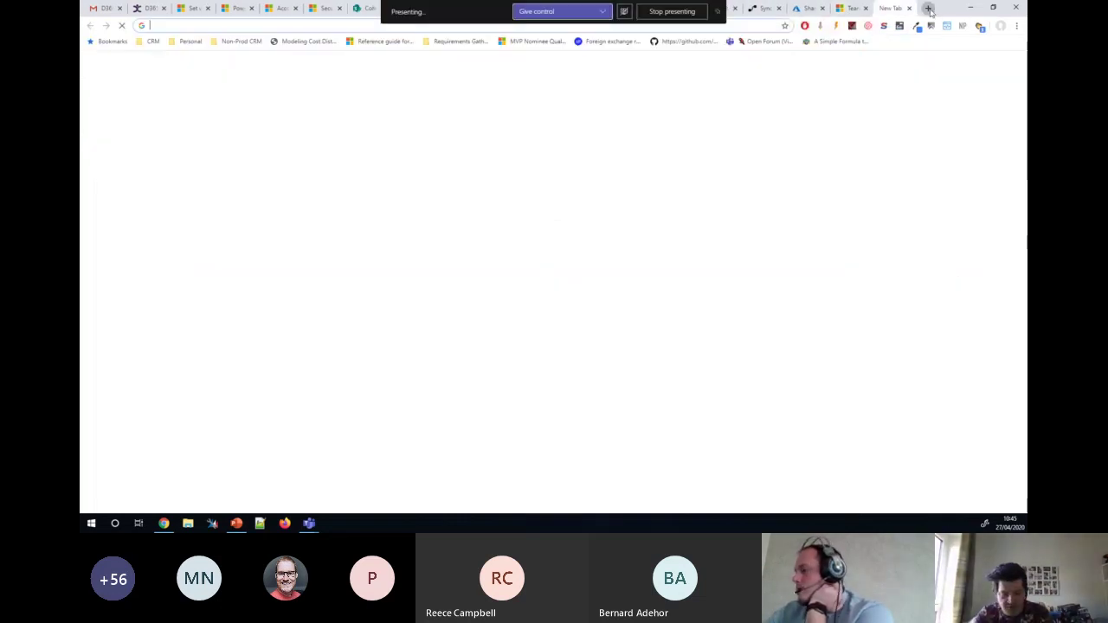
type("ryanmaclean365.com")
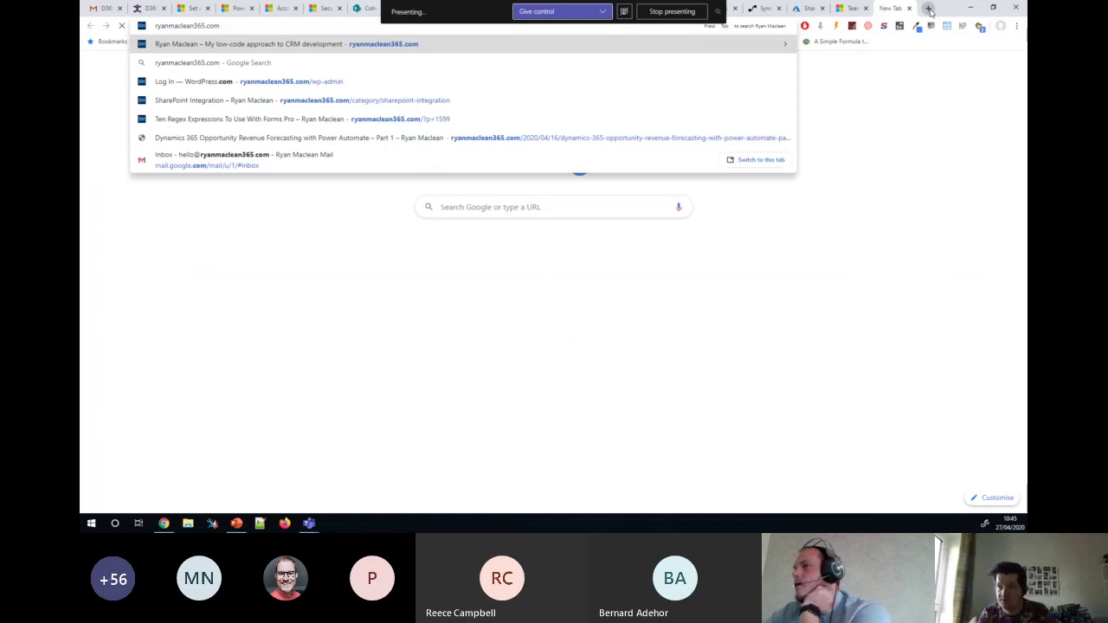
key("Down")
key("Down")
key("Down")
key("Return")
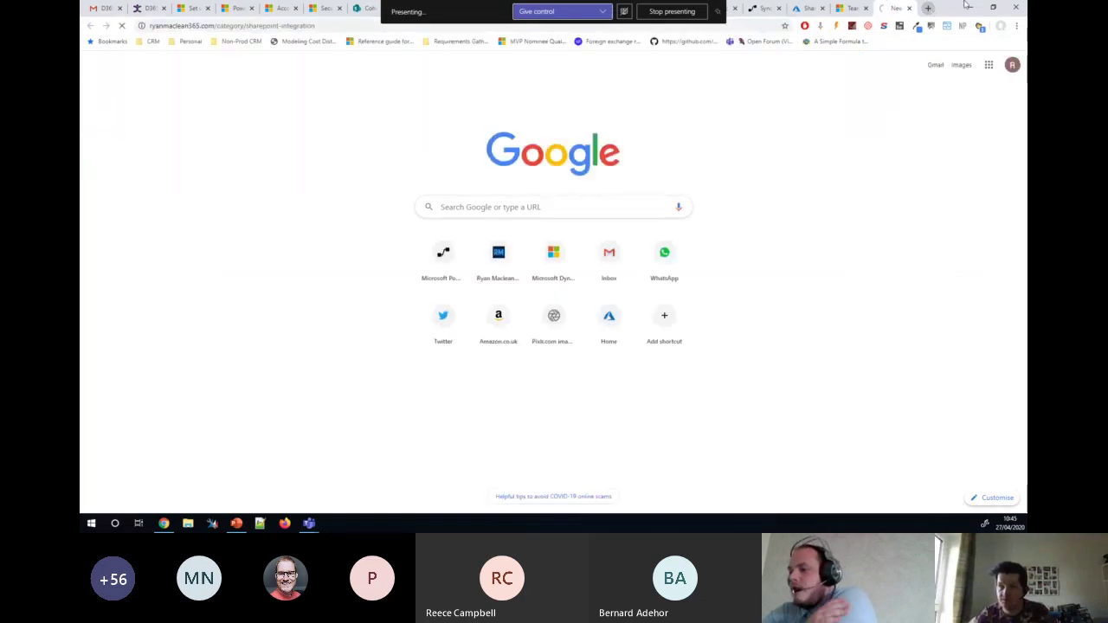
right_click(303, 26)
left_click(332, 92)
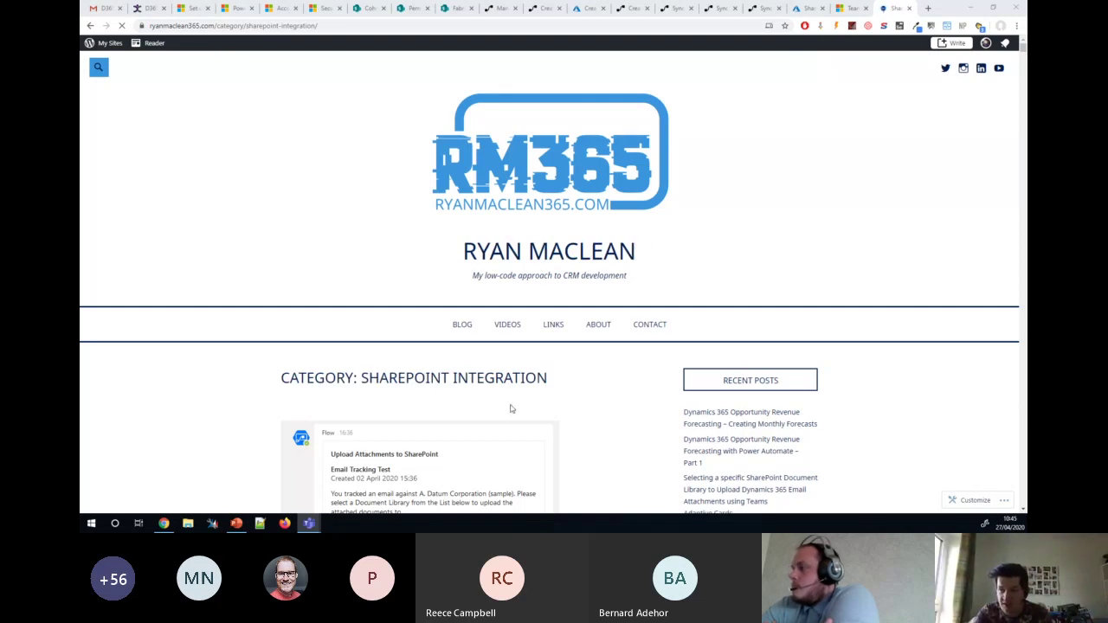
Look through the category's latest post on uploading email attachments to SharePoint, down to the Get AbsoluteURL for SharePoint Document Library step
scroll(512, 408, "down", 4)
scroll(511, 409, "down", 15)
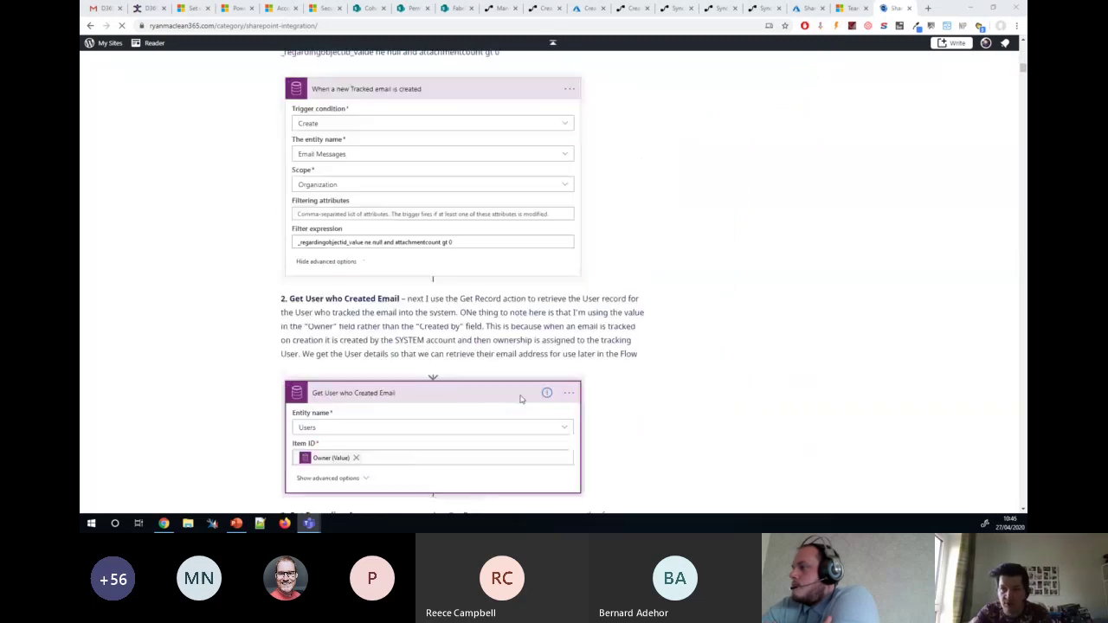
scroll(520, 399, "down", 10)
scroll(526, 396, "down", 8)
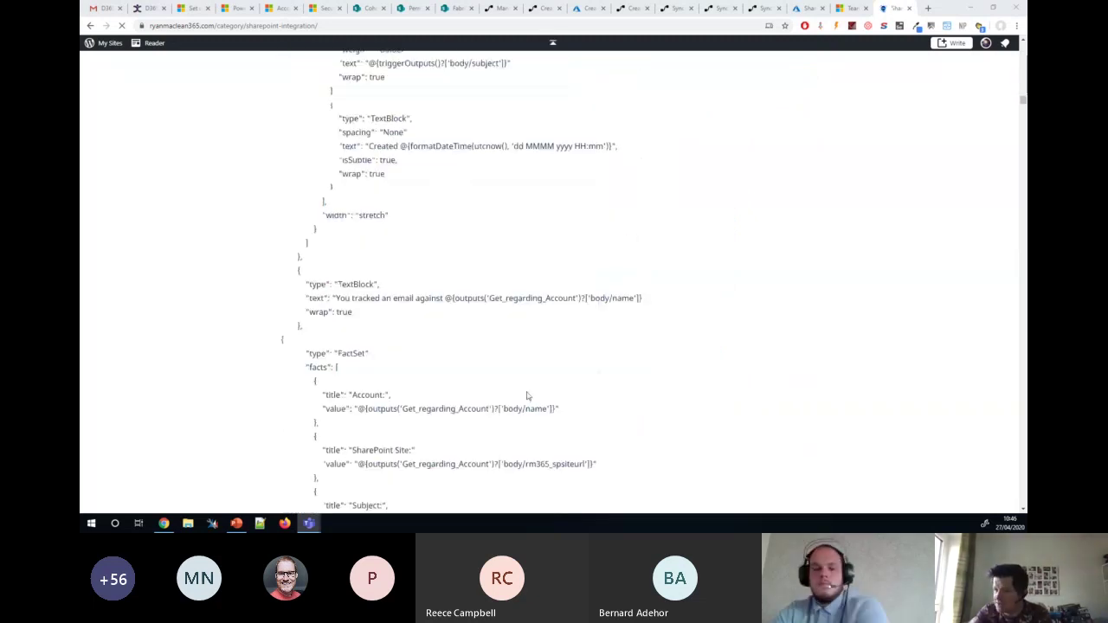
scroll(530, 398, "down", 5)
scroll(531, 396, "down", 10)
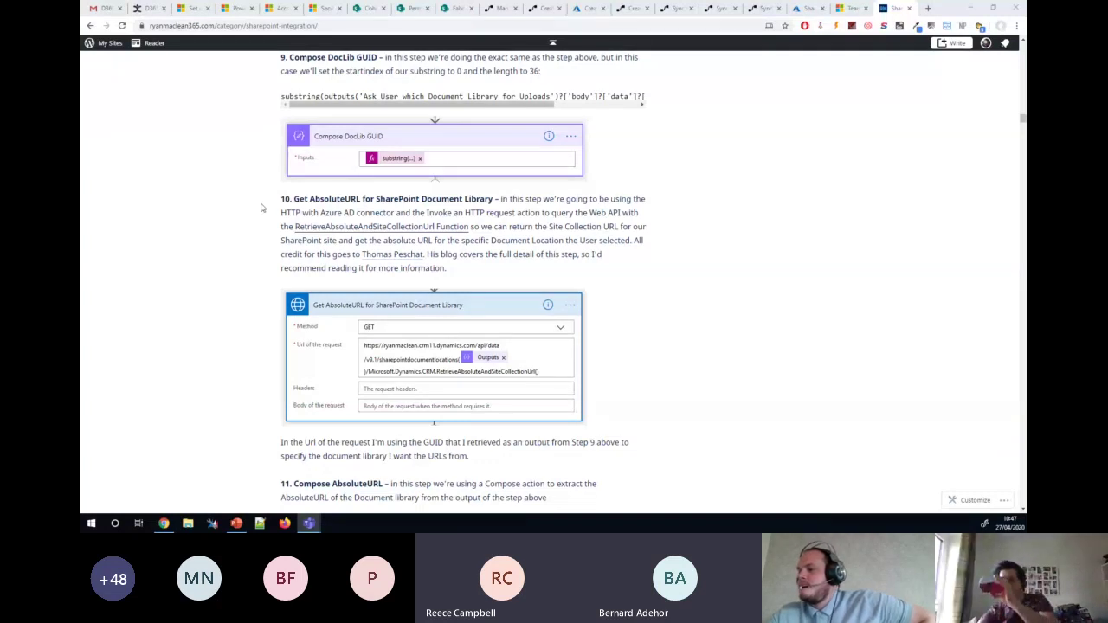
Return to the Coho Winery SharePoint site with its Share site settings
left_click(360, 10)
left_click(360, 10)
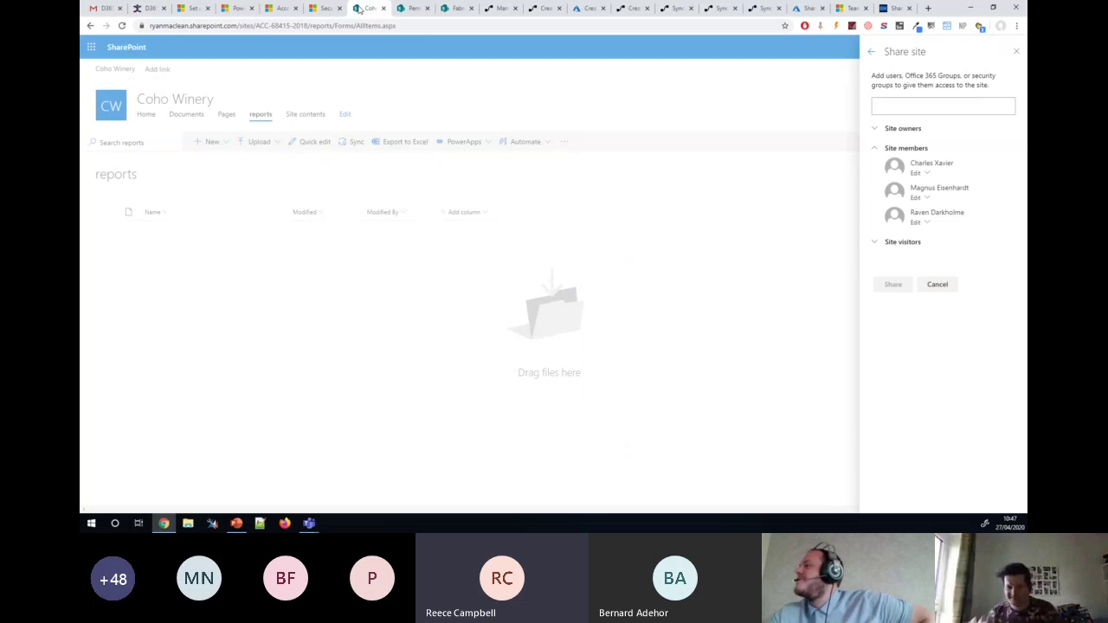